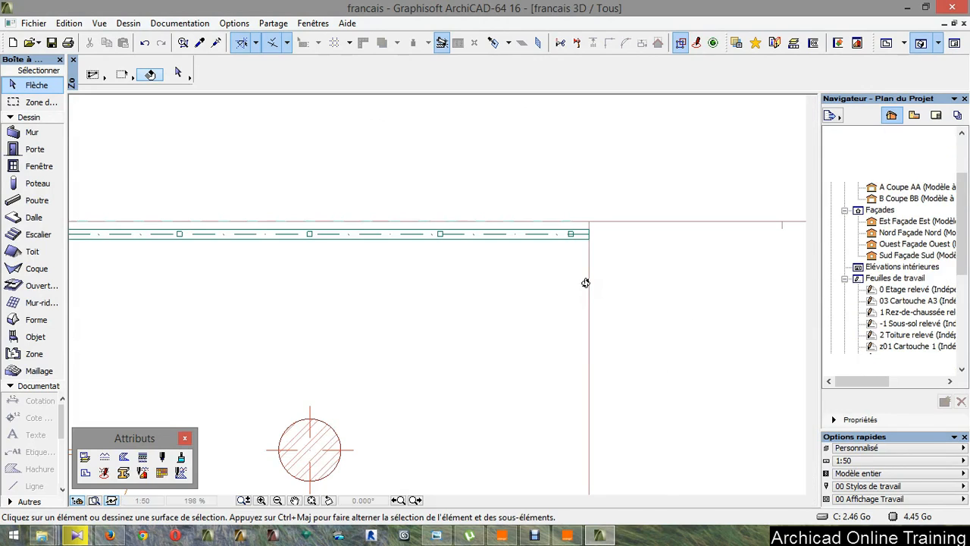
Step: Open the ground floor plan "0. Rez-de-chaussée"
scroll(576, 250, "down", 5)
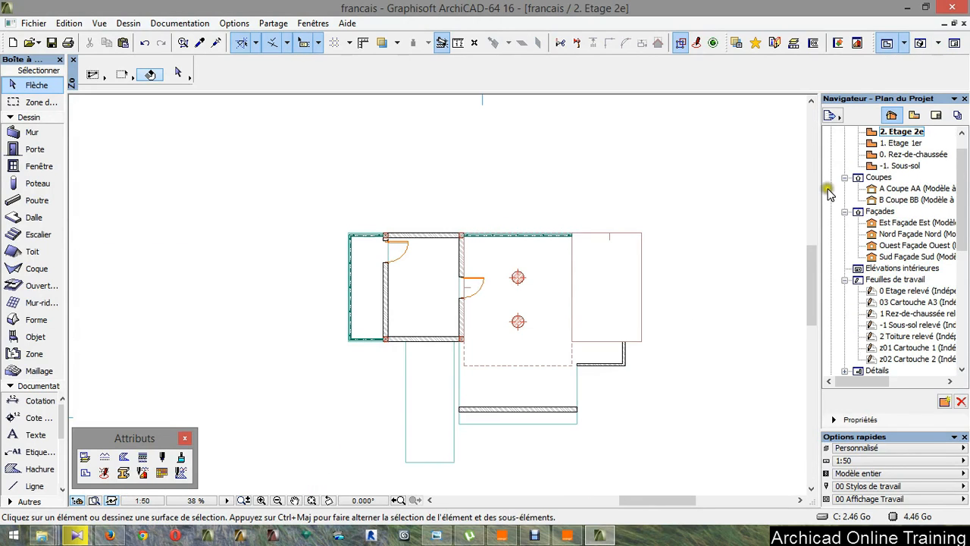
left_click(919, 155)
double_click(918, 155)
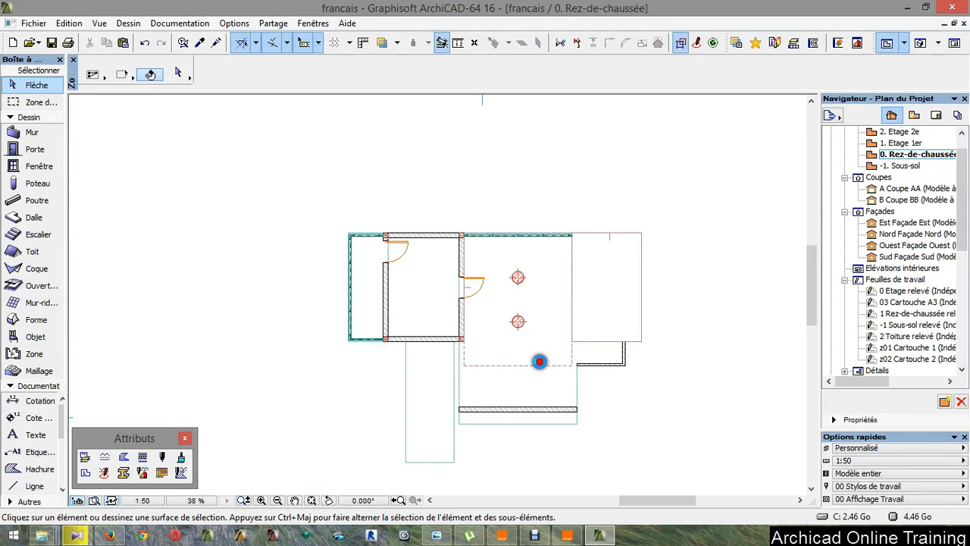
scroll(404, 328, "up", 2)
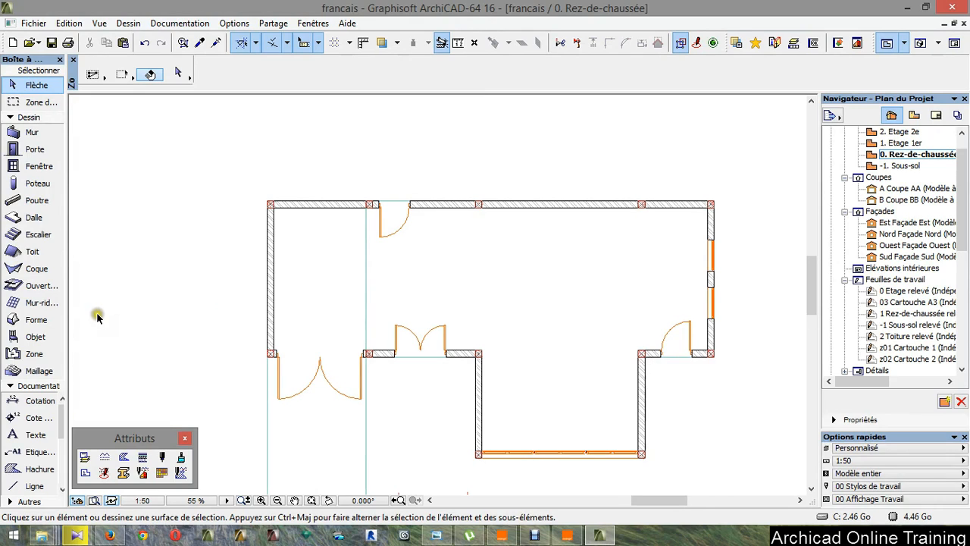
Step: Start creating a new stair of the spiral type with a central column
left_click(31, 236)
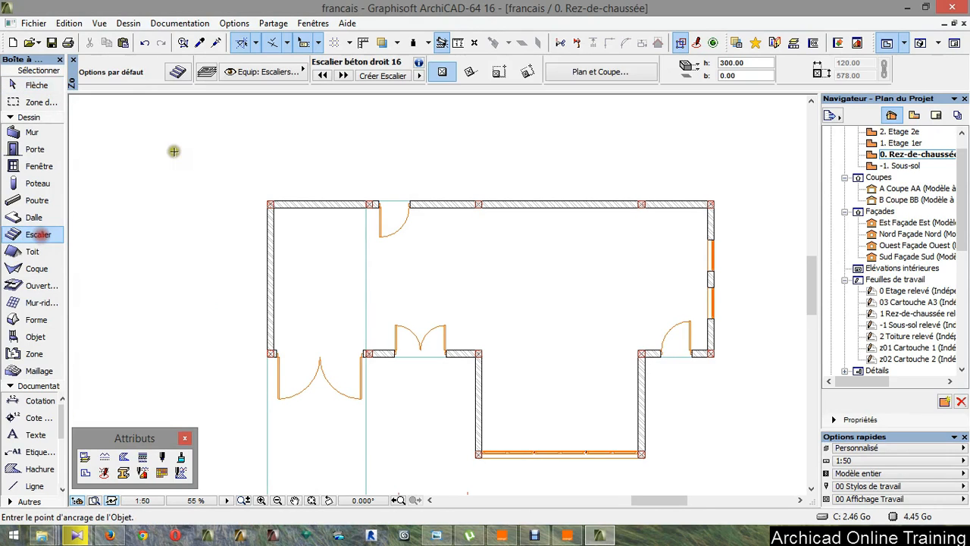
left_click(381, 78)
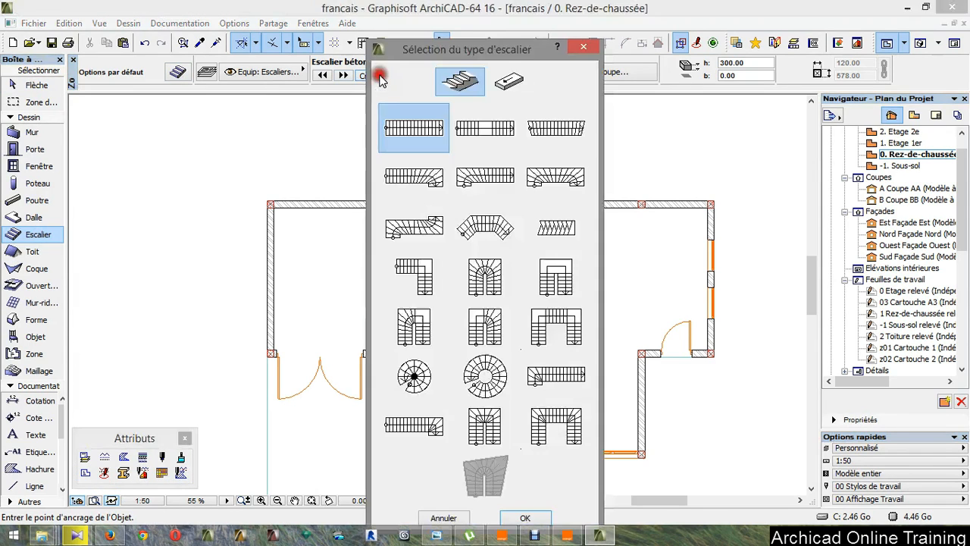
left_click(409, 387)
left_click(527, 517)
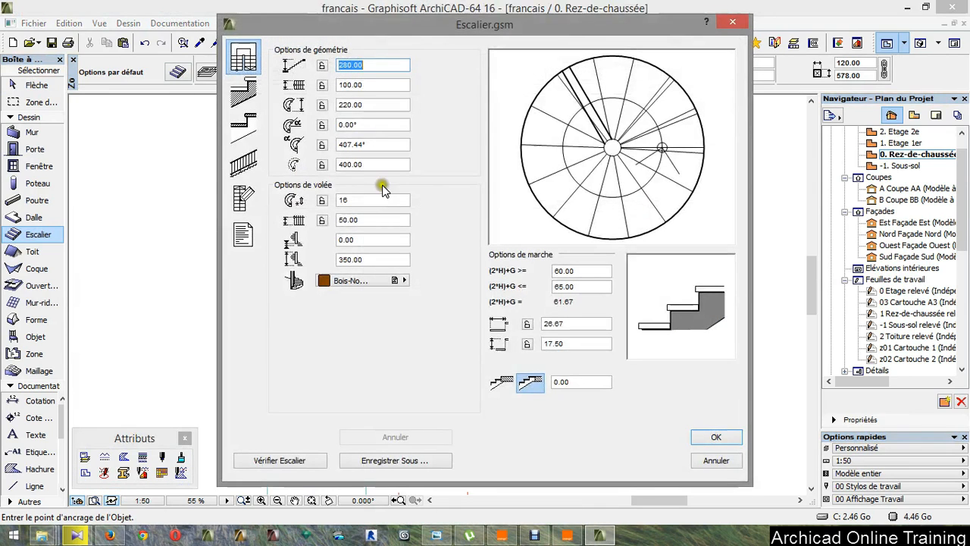
Step: Set the spiral stair's height to 310, flight width to 70 and diameter to 160, with Peinture-05 as the column's surface
type("310")
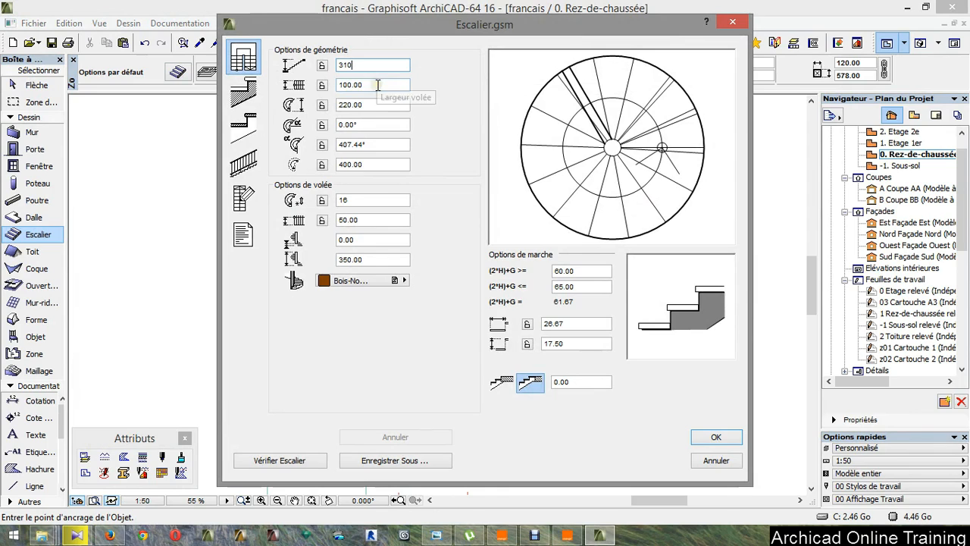
key("Tab")
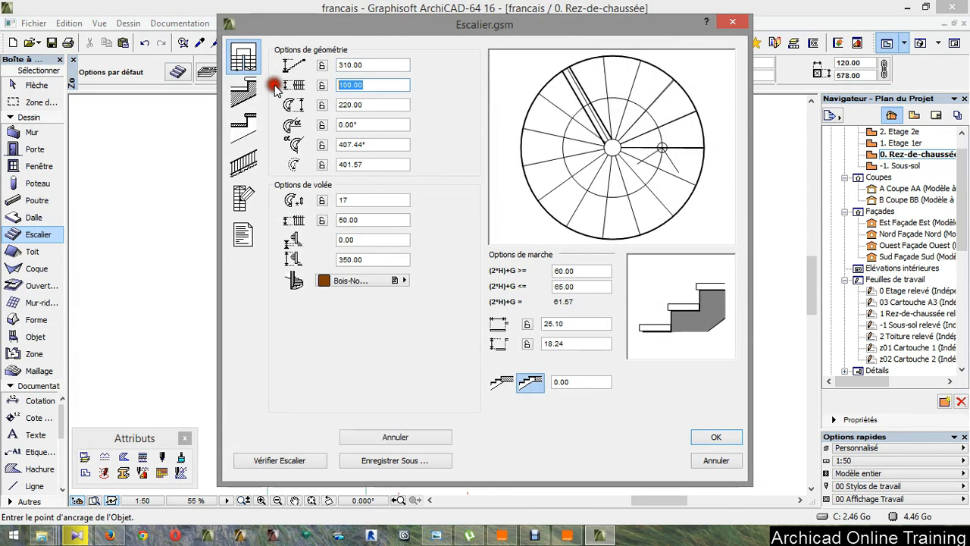
type("70")
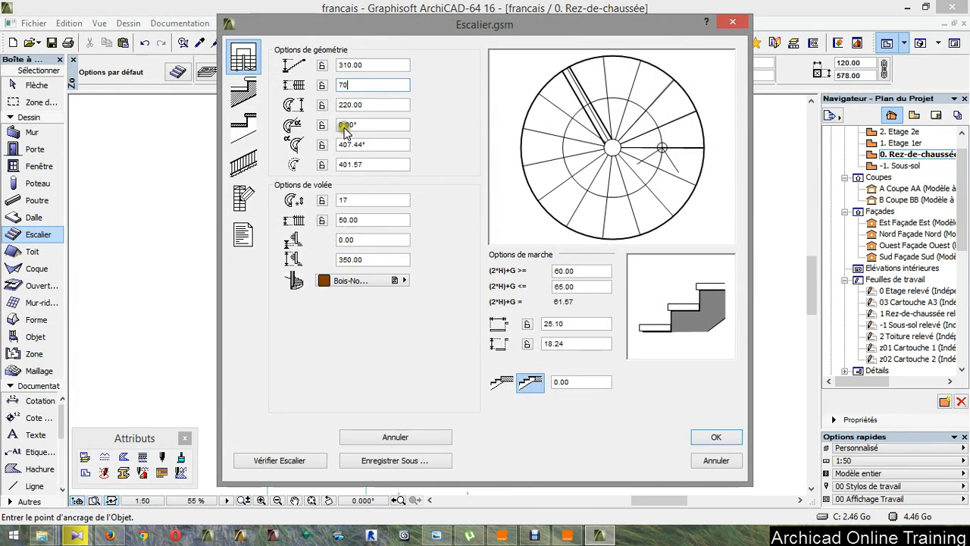
double_click(349, 104)
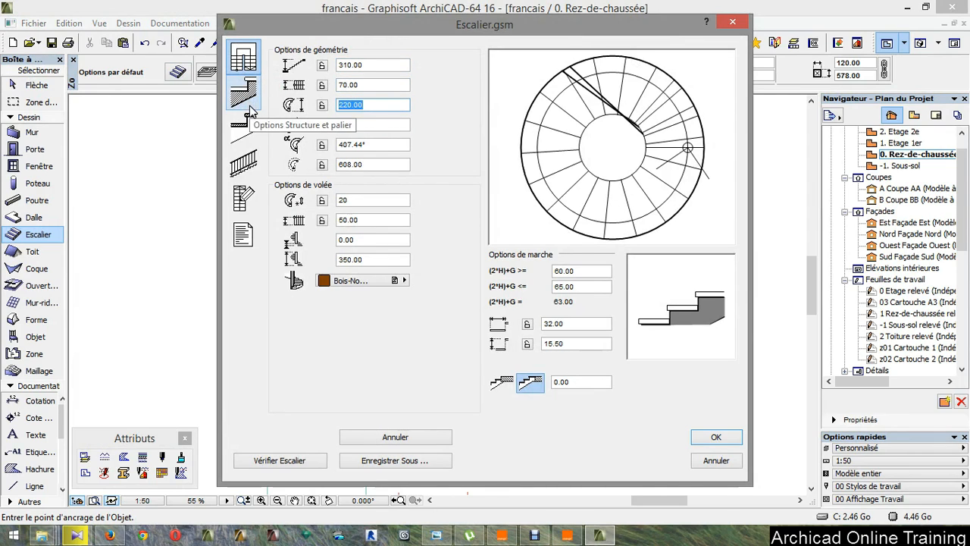
type("160")
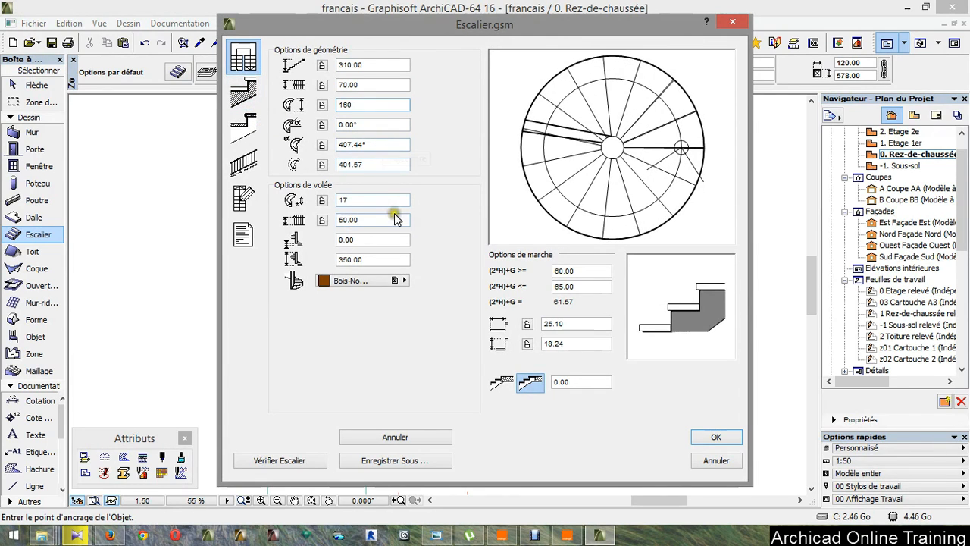
left_click(392, 281)
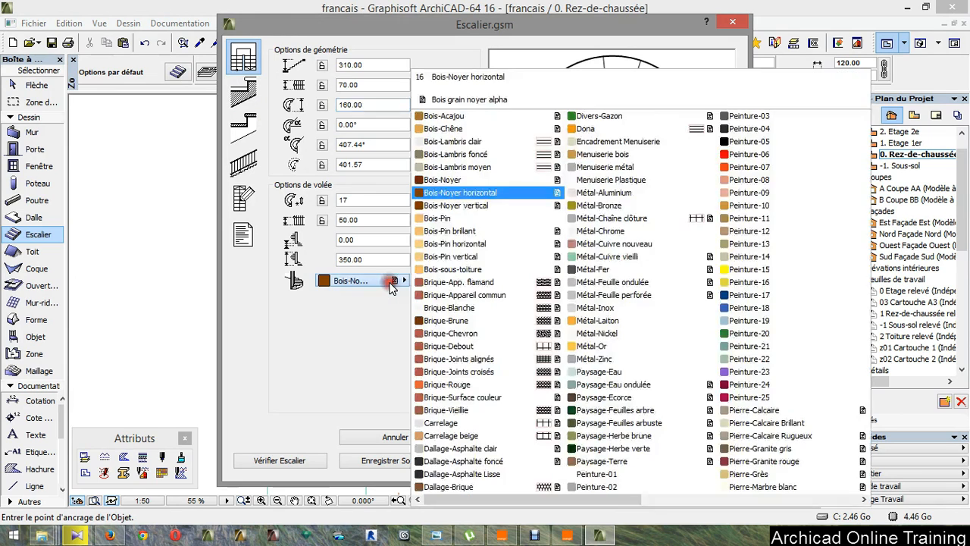
left_click(739, 141)
Step: Give the stair the structure made of treads only and set the tread thickness to 3
left_click(243, 93)
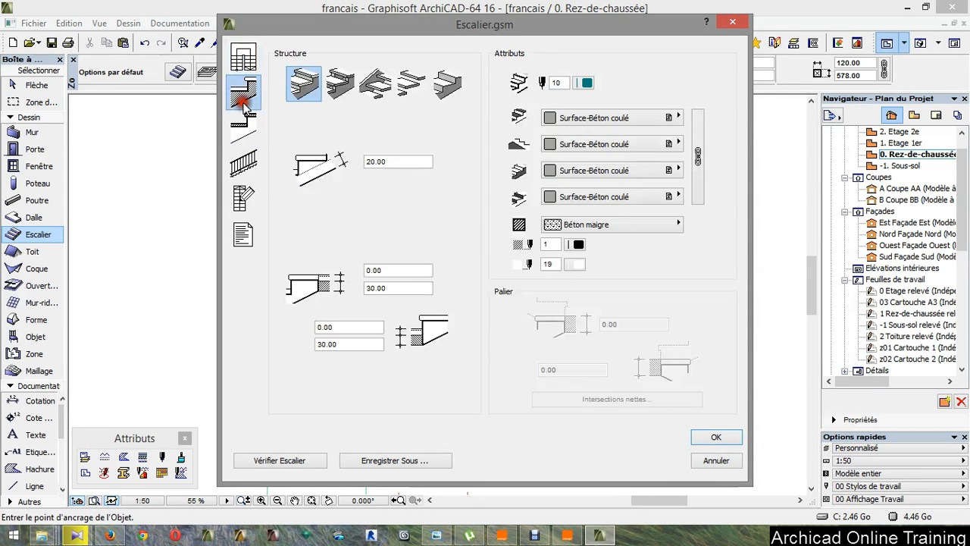
left_click(410, 84)
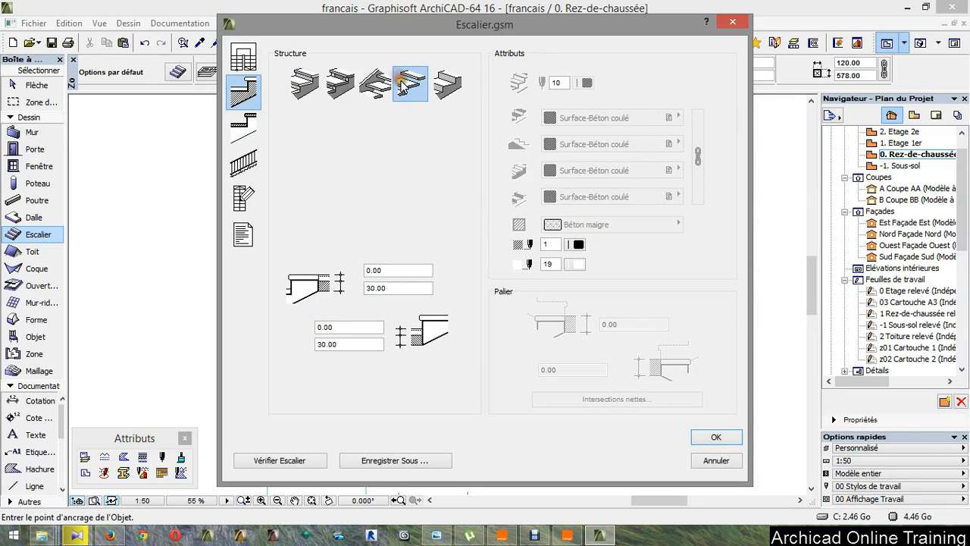
left_click(245, 127)
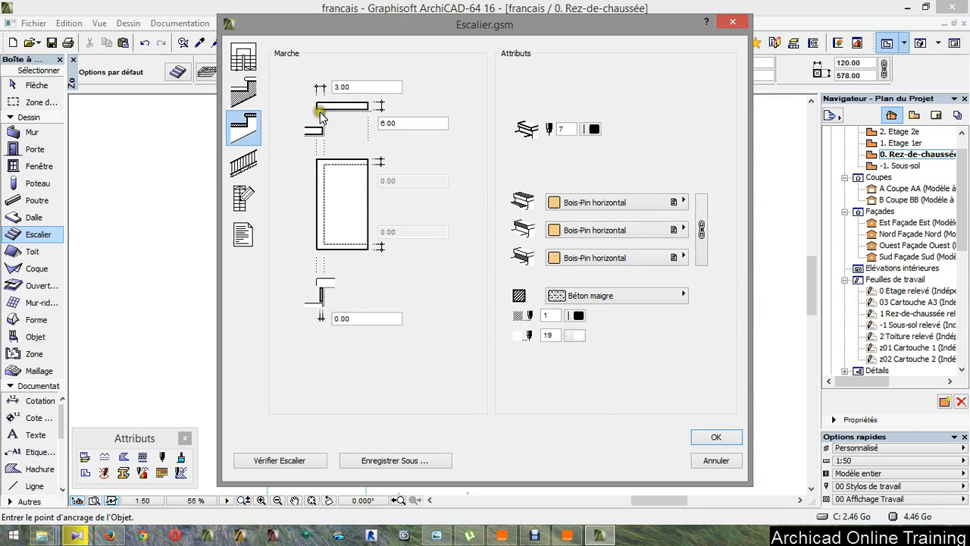
left_click(362, 87)
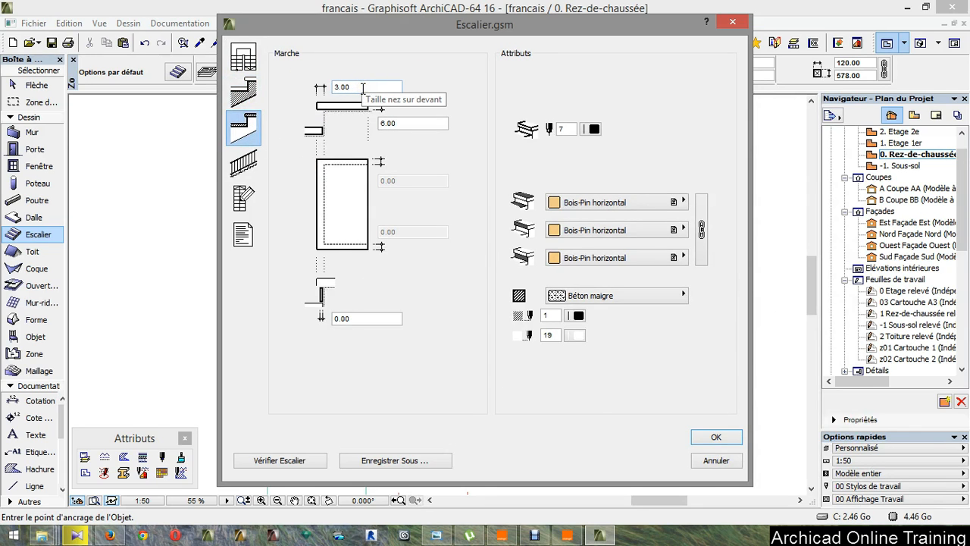
key("Tab")
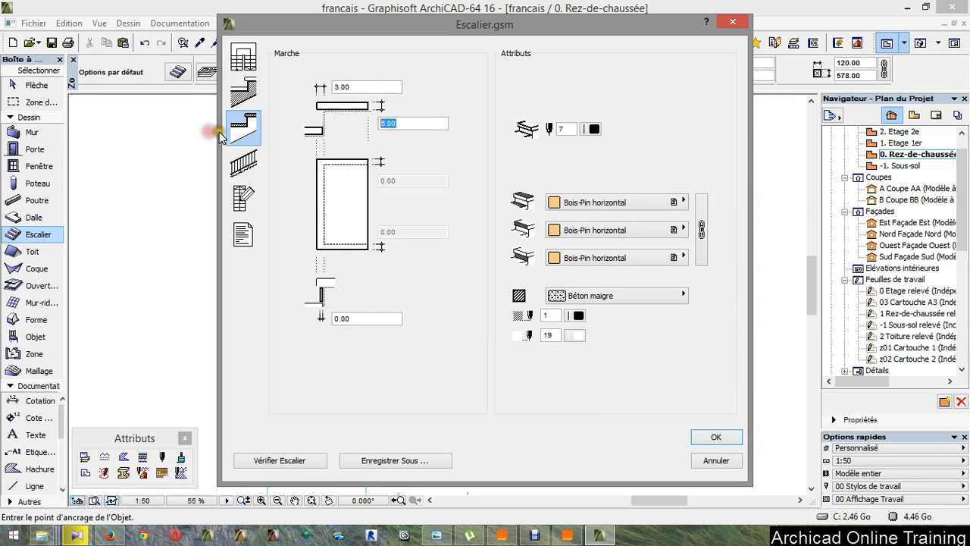
type("3")
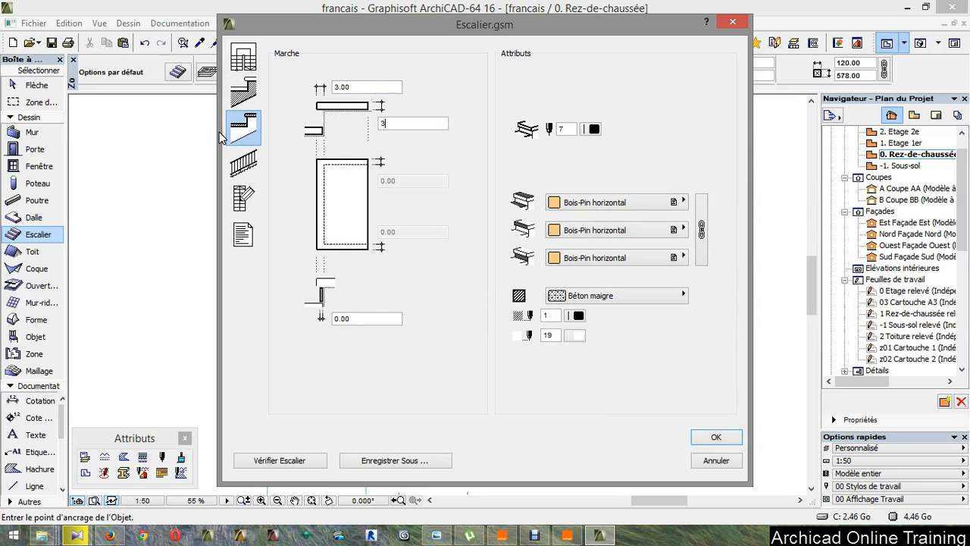
Step: Set the top surface of the treads to Métal-Zinc
left_click(572, 202)
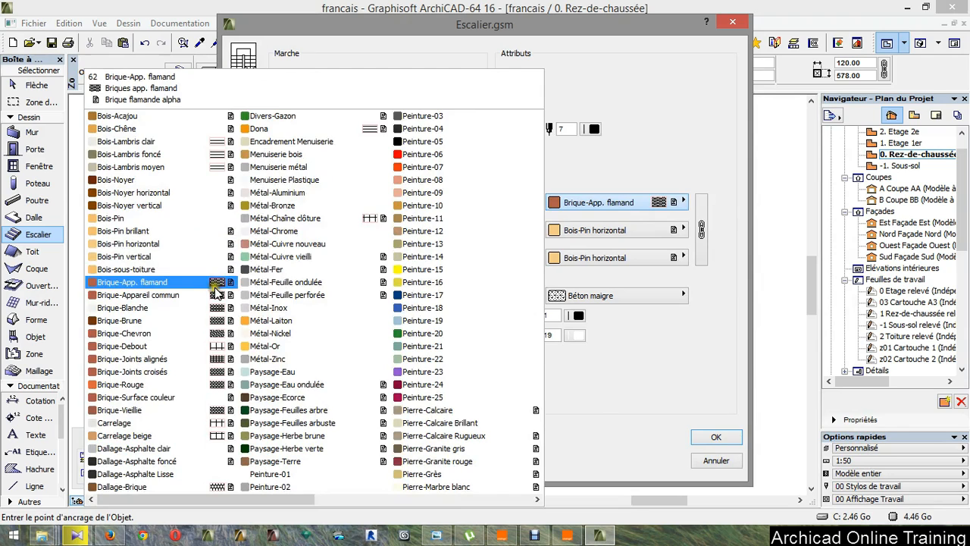
left_click(295, 309)
left_click(299, 321)
left_click(301, 333)
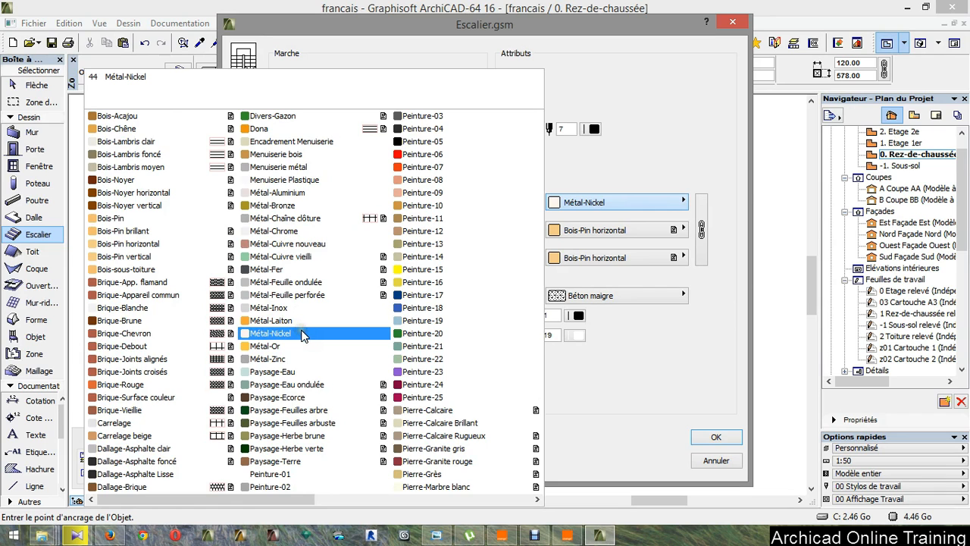
left_click(292, 357)
left_click(291, 358)
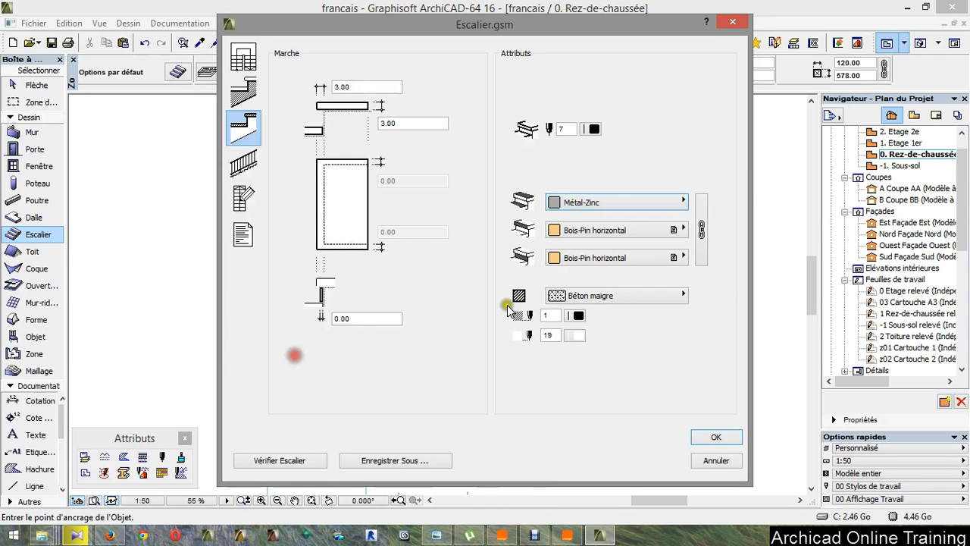
Step: Set the two remaining tread surfaces, below the top surface, to Peinture-05
left_click(635, 231)
left_click(407, 129)
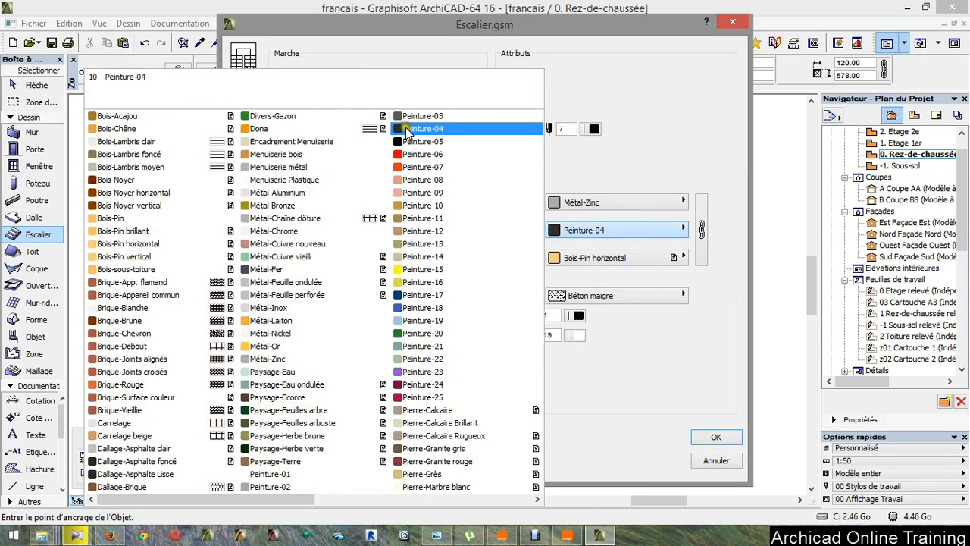
left_click(416, 140)
left_click(426, 150)
left_click(584, 257)
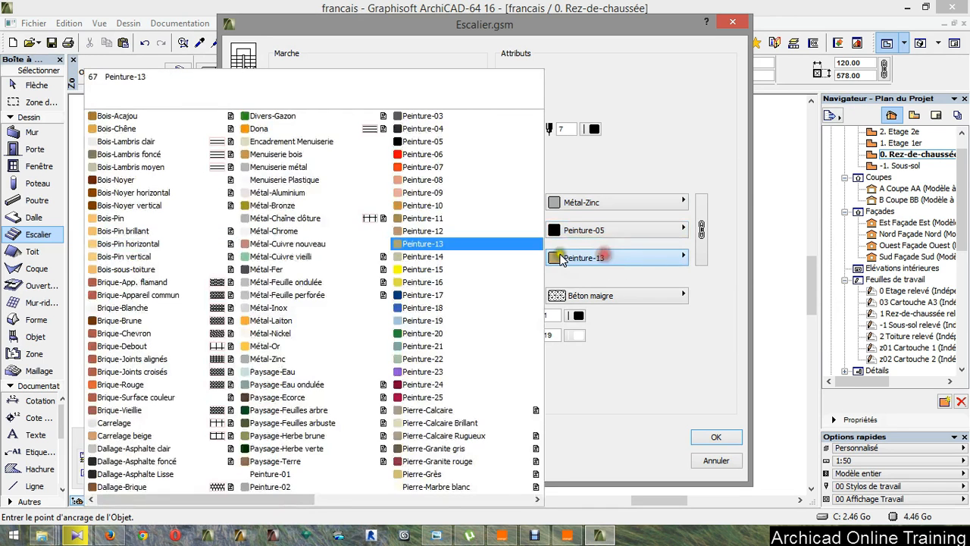
left_click(438, 154)
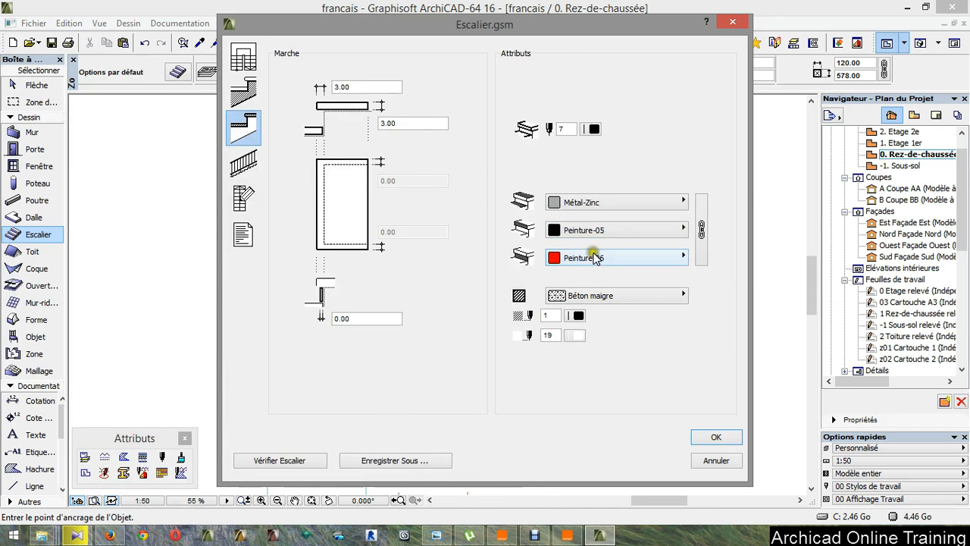
left_click(587, 257)
left_click(443, 167)
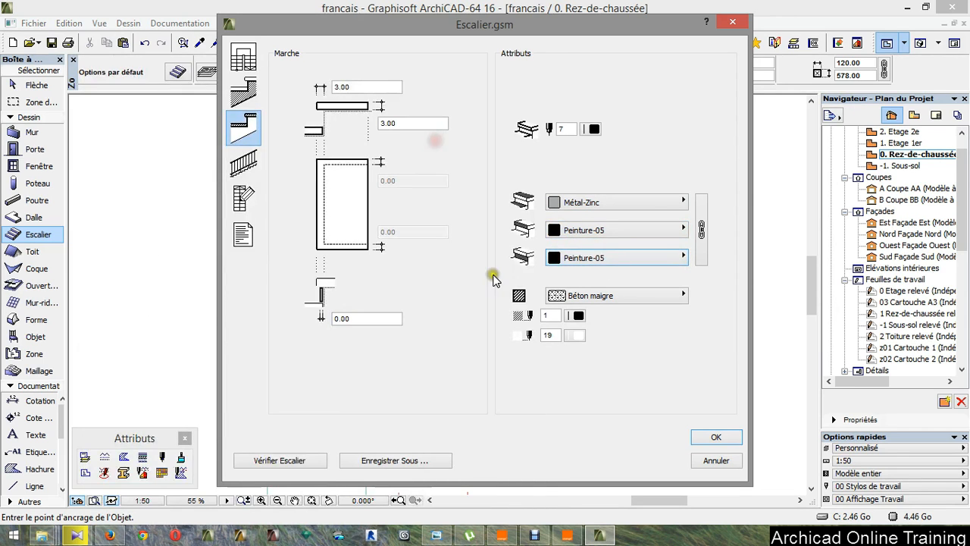
Step: Try the Simple surface and Poteaux avec barres railing types on the stair's outer edge
left_click(243, 163)
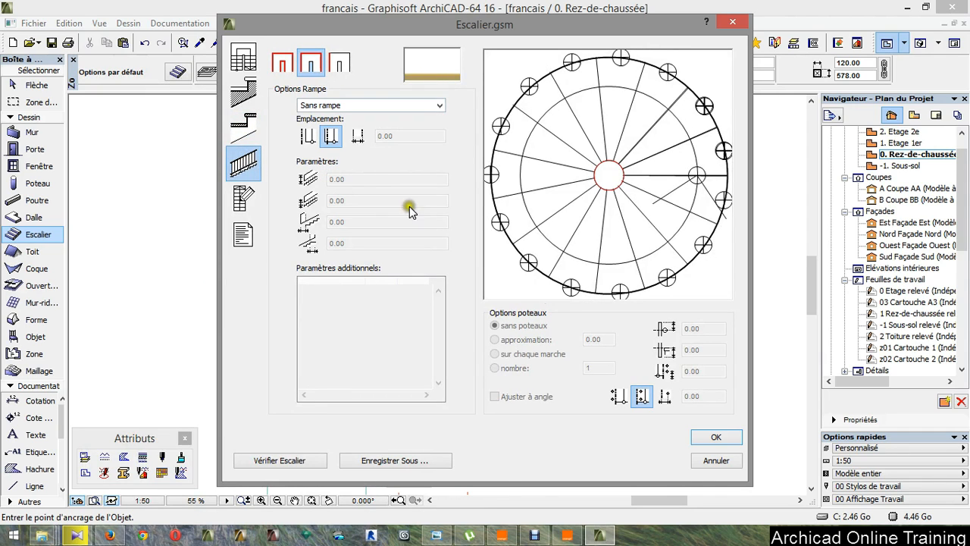
left_click(382, 106)
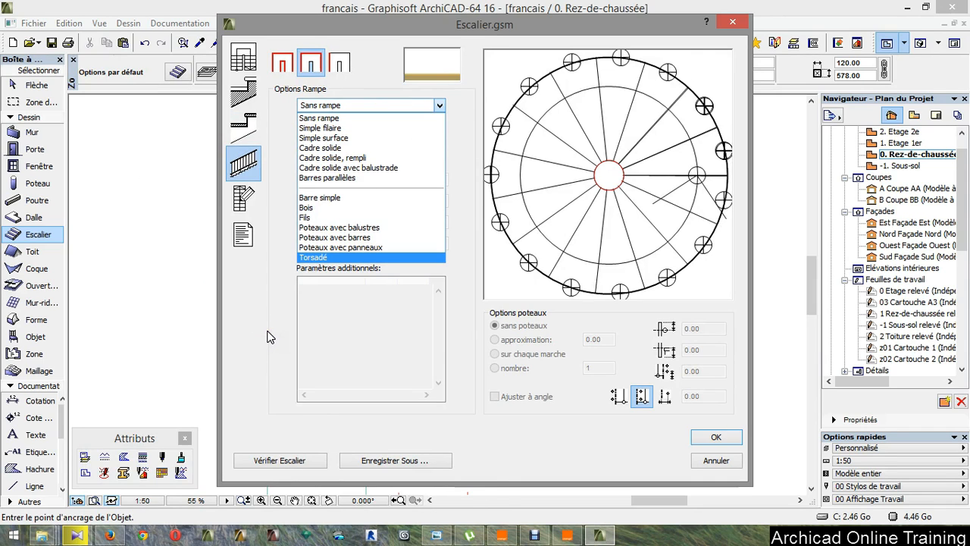
left_click(326, 120)
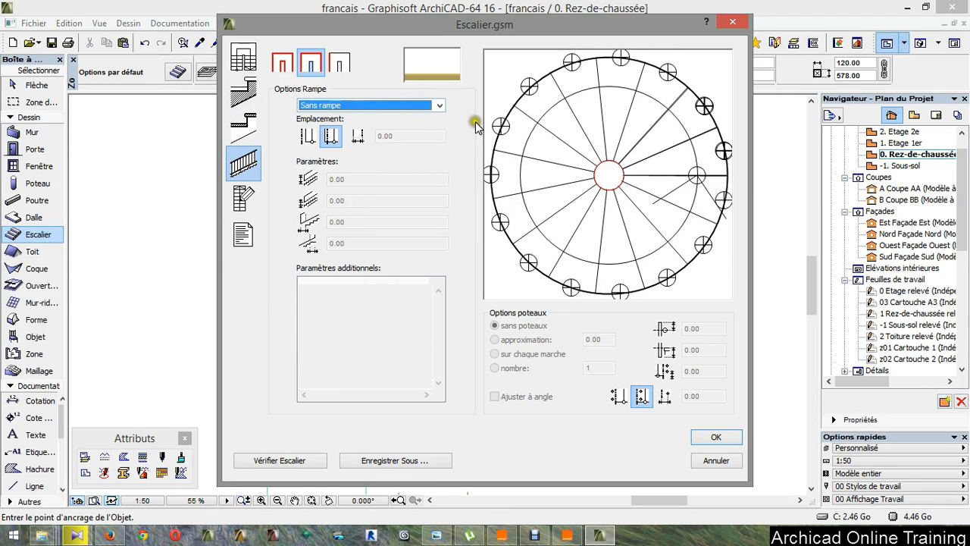
key("Down")
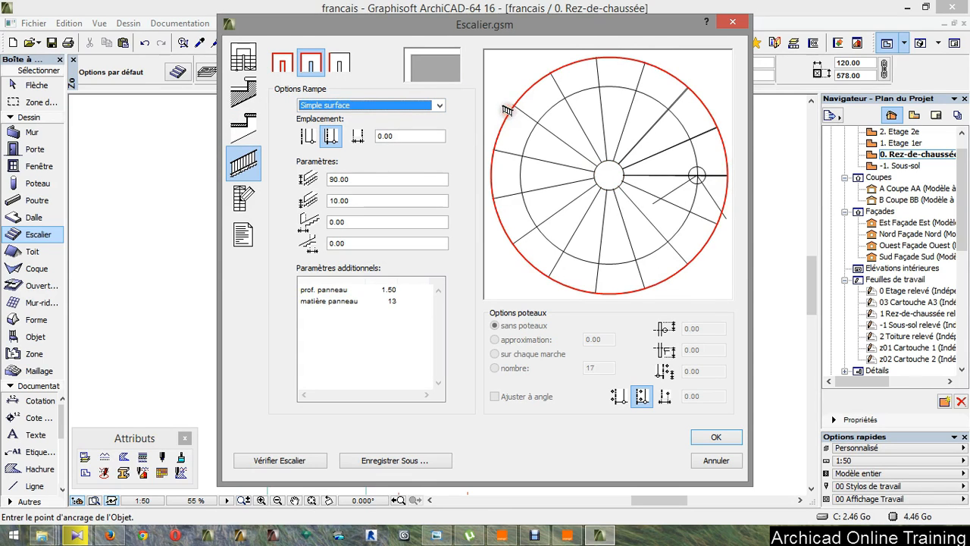
left_click(440, 104)
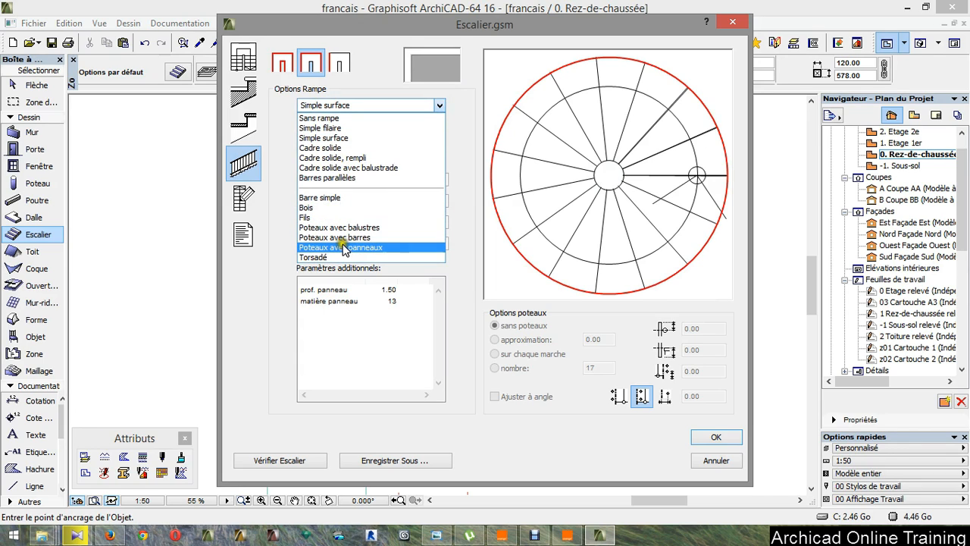
left_click(386, 228)
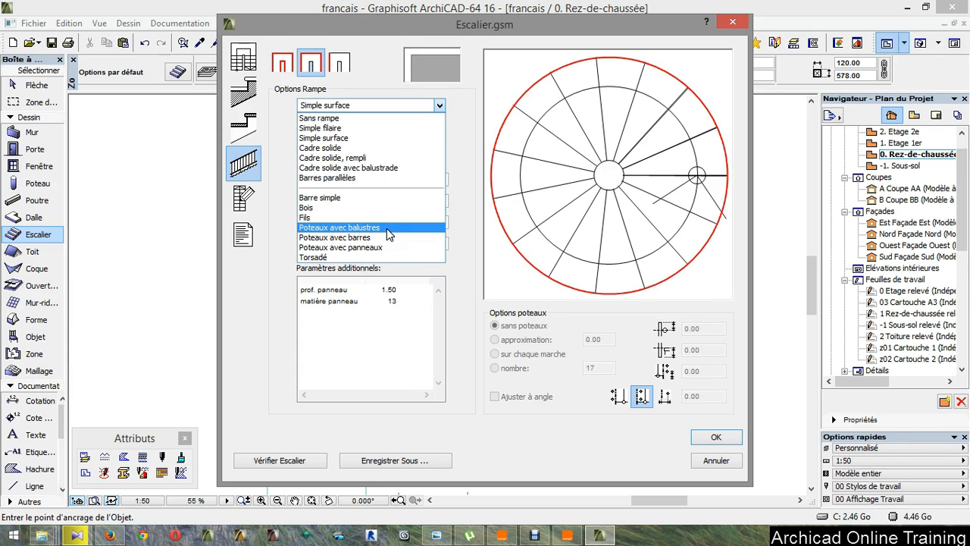
left_click(387, 237)
left_click(387, 237)
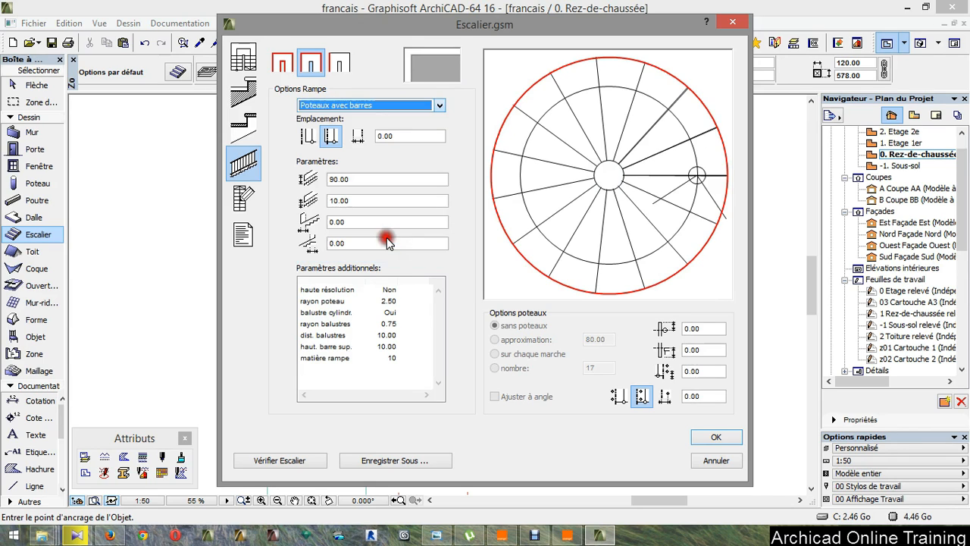
left_click(493, 152)
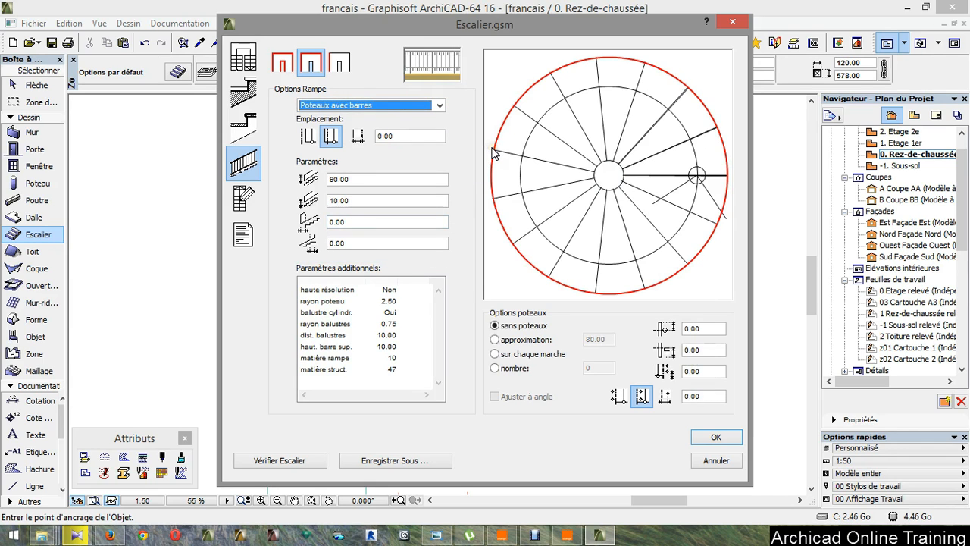
Step: Set the railing type on the stair's outer edge to Torsadé
left_click(440, 107)
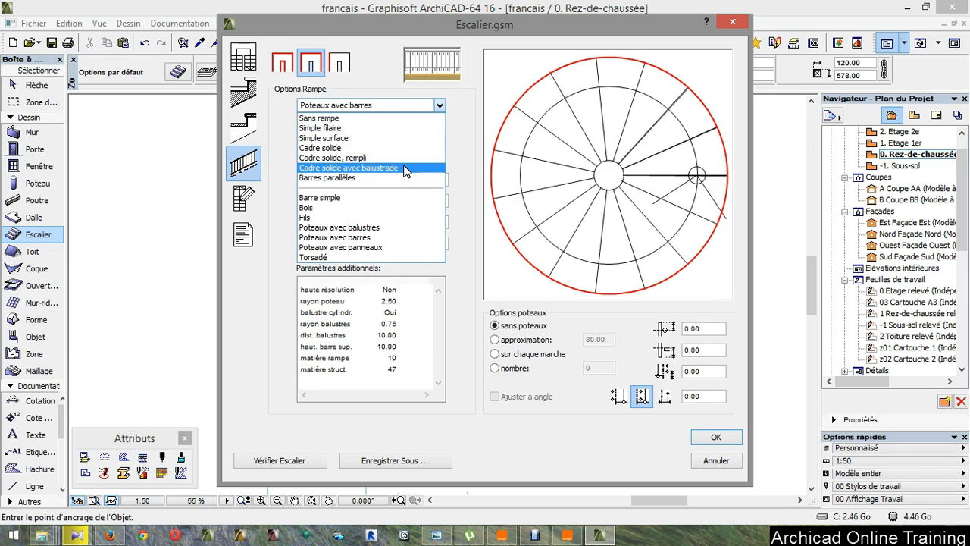
left_click(339, 257)
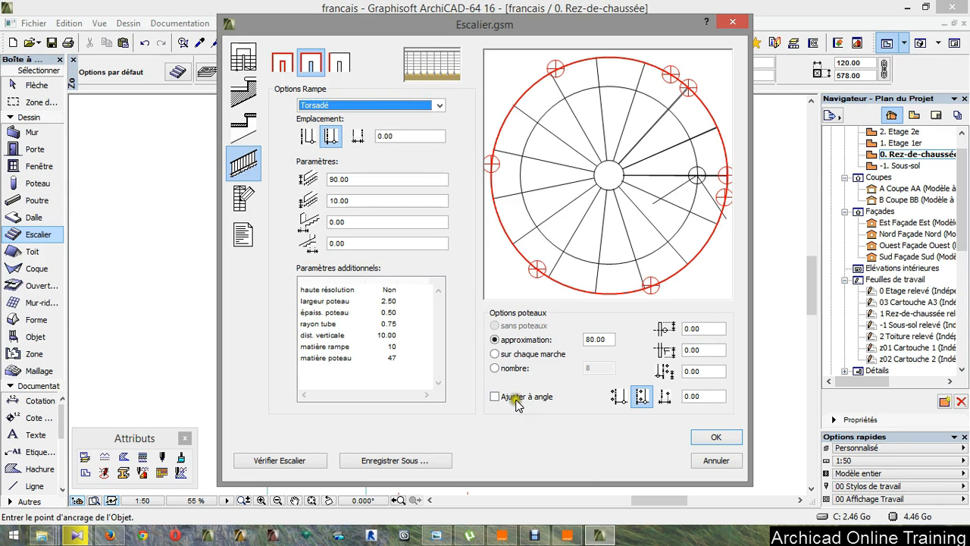
Step: Set the outer railing's post option to one on every tread (sur chaque marche)
left_click(496, 354)
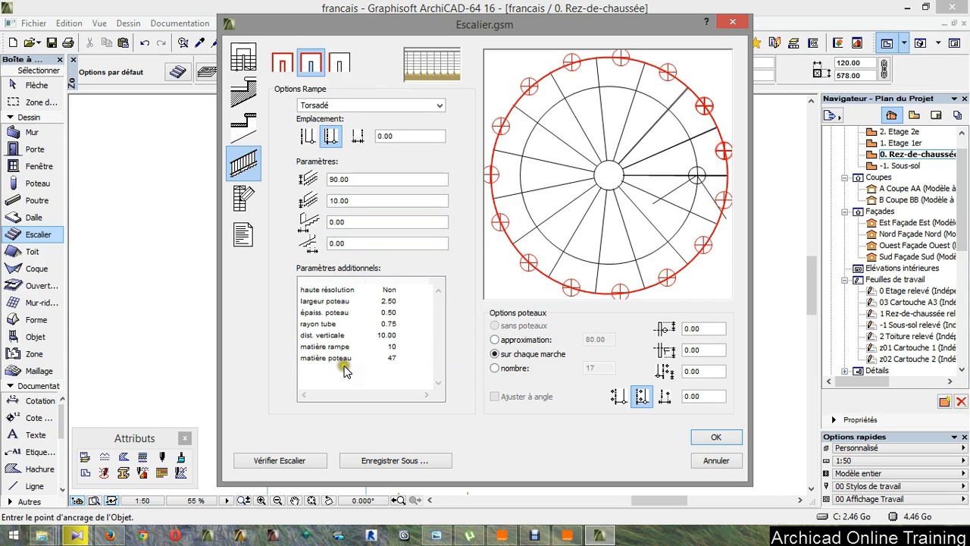
Step: Examine the railing's additional parameters: post and rail materials, vertical spacing and post width
left_click(394, 359)
left_click(422, 359)
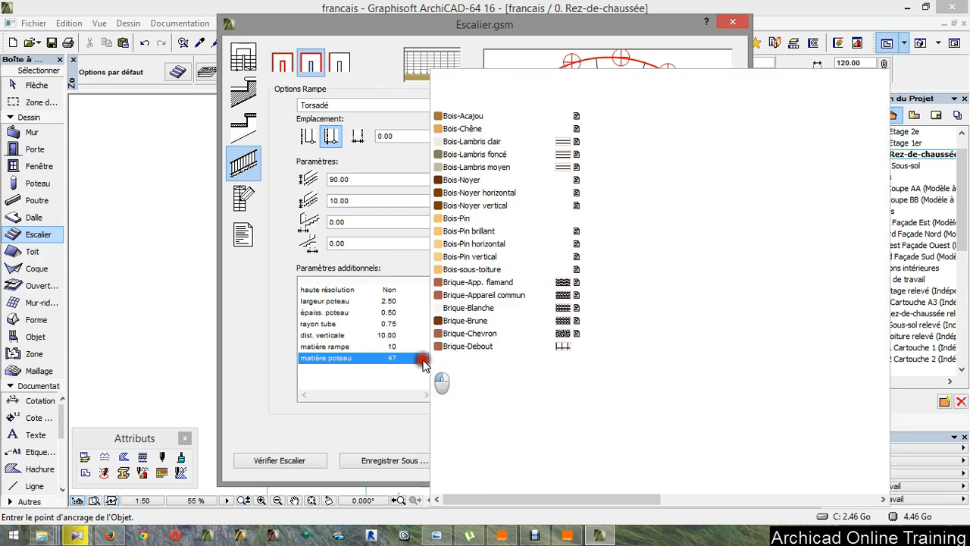
left_click(423, 363)
left_click(337, 347)
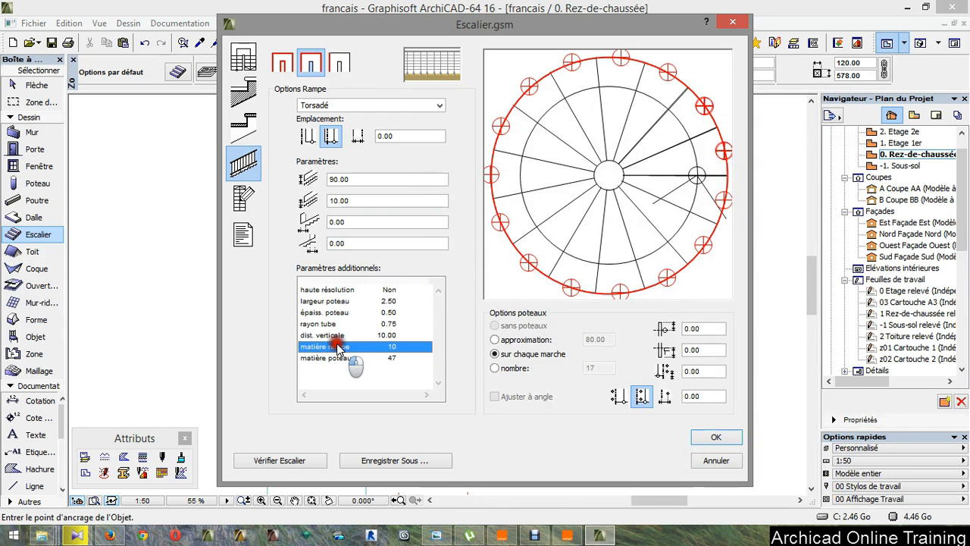
left_click(421, 347)
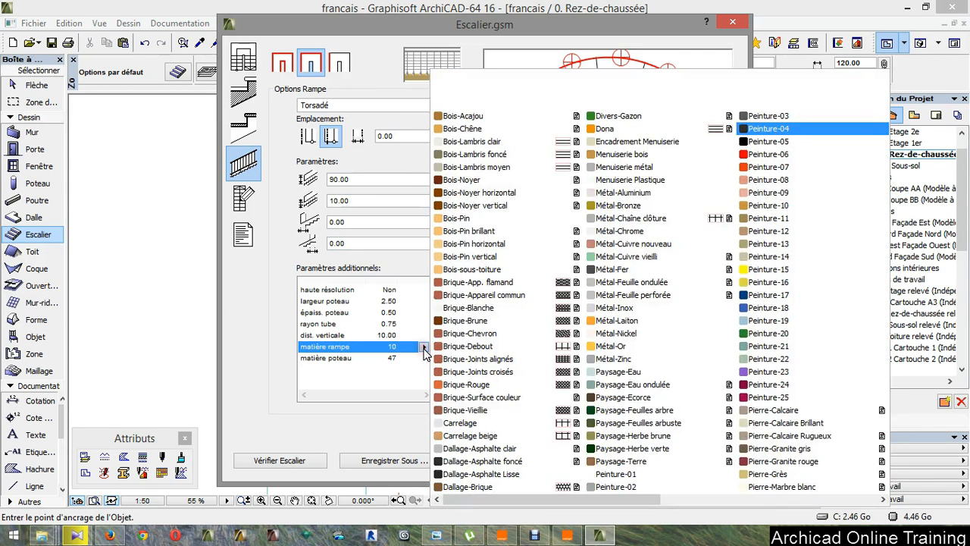
left_click(425, 353)
left_click(388, 335)
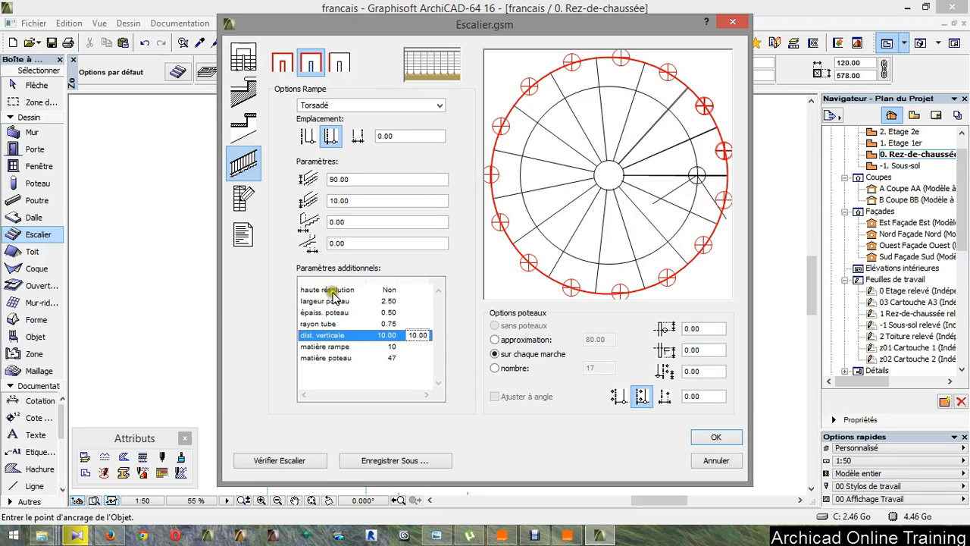
left_click(398, 302)
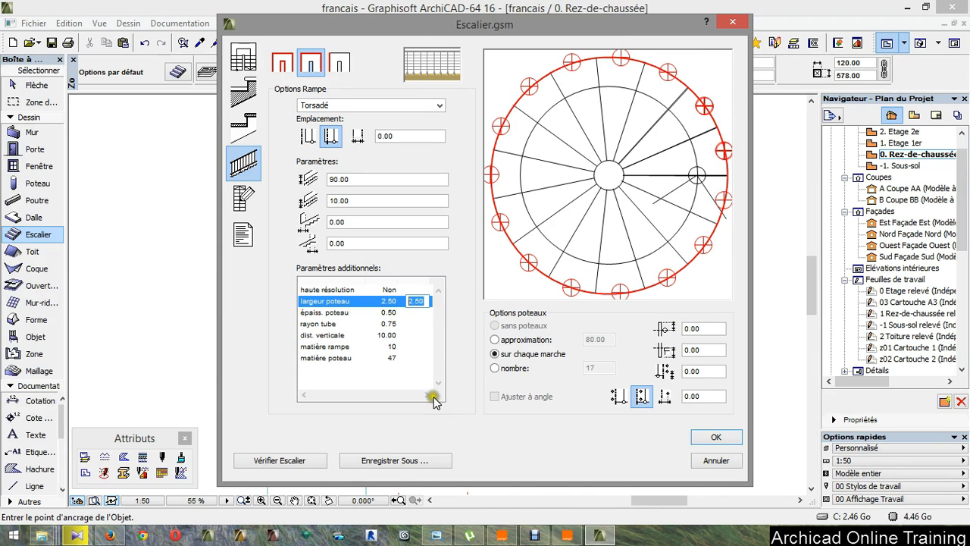
Step: Choose the Type 17 2D symbol and the Style2 start symbol for the stair's walking line
left_click(242, 198)
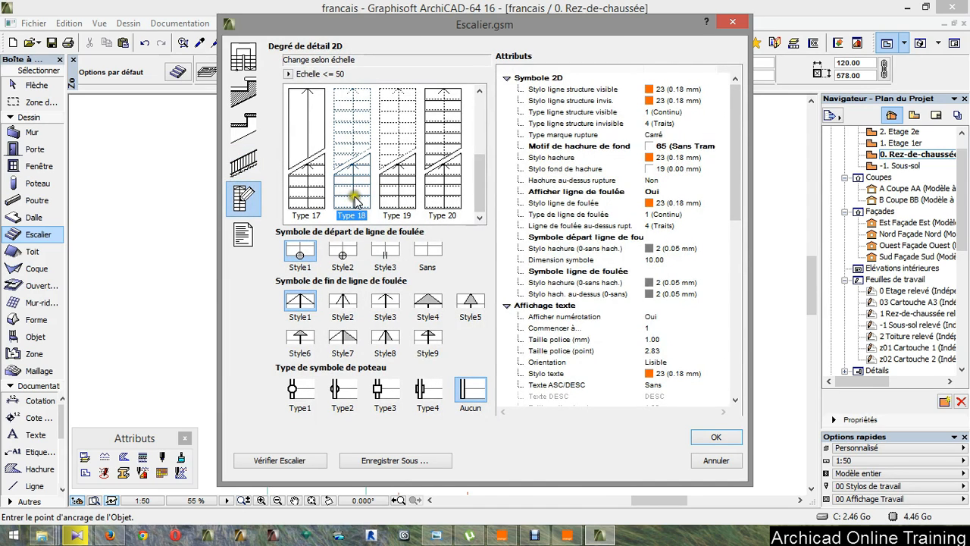
left_click(311, 188)
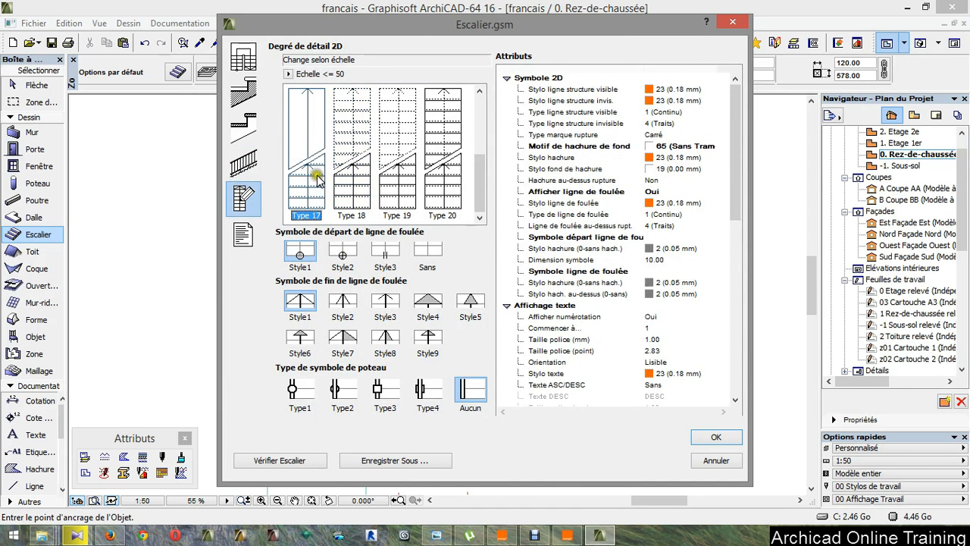
left_click(342, 250)
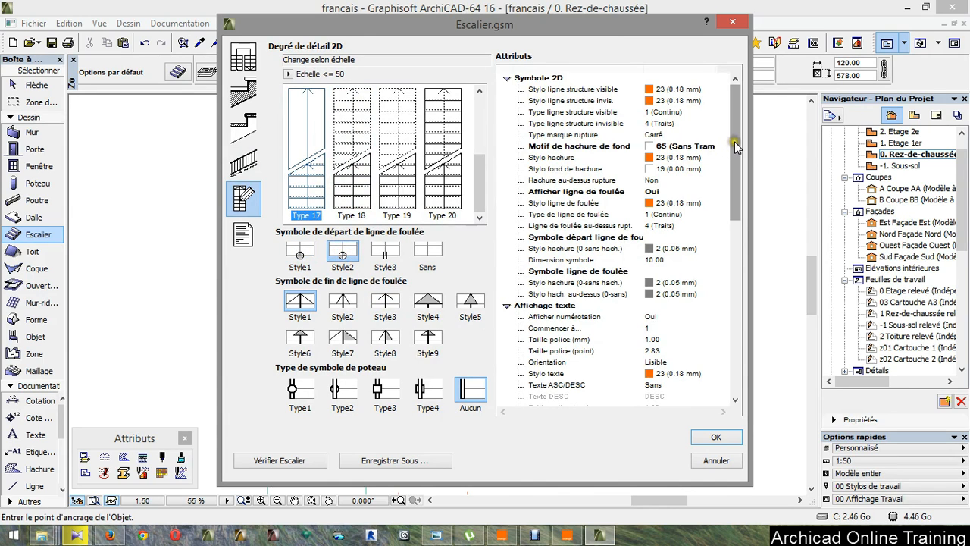
Step: Look over the stair's listing parameters and run the stair verification
left_click(238, 240)
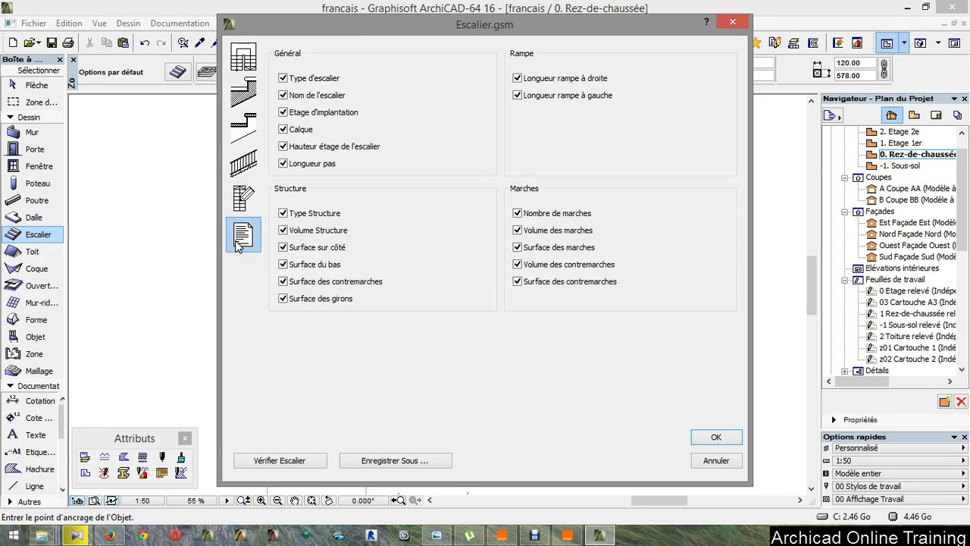
left_click(283, 456)
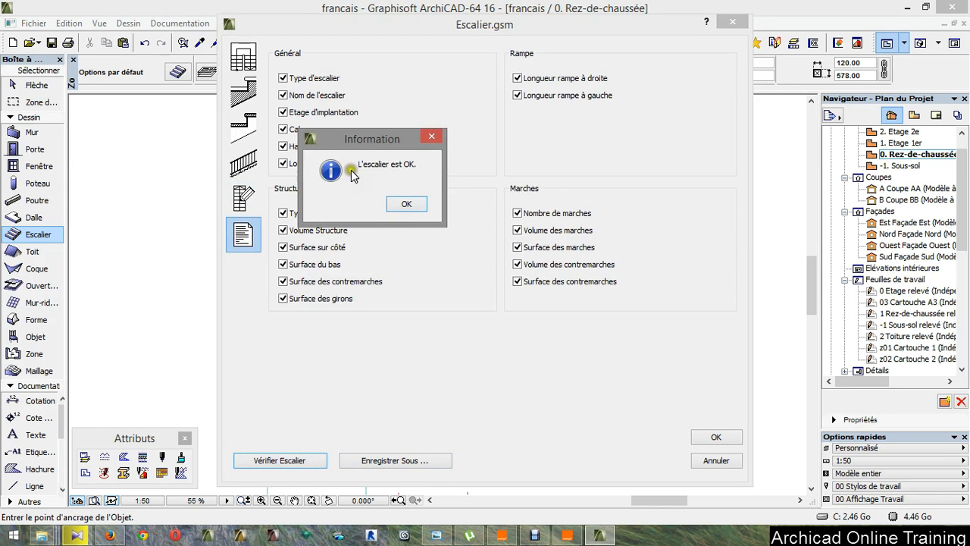
left_click(394, 212)
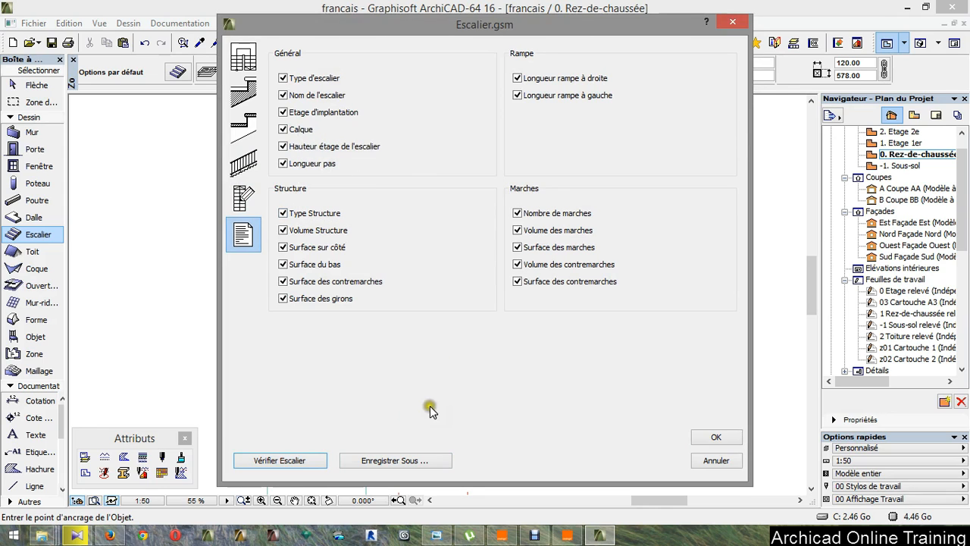
Step: Save the stair as Escalier 1 in the embedded library and finish editing it
left_click(418, 459)
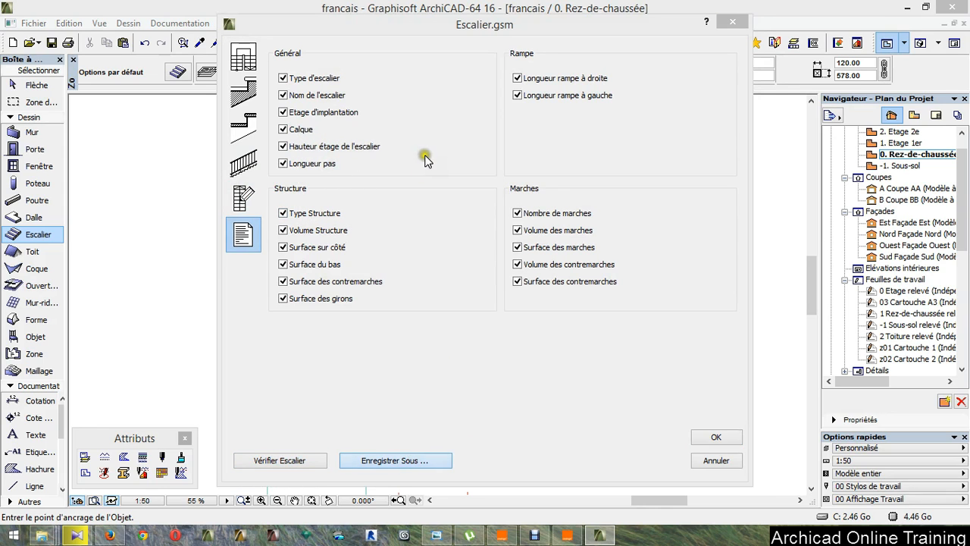
left_click(388, 120)
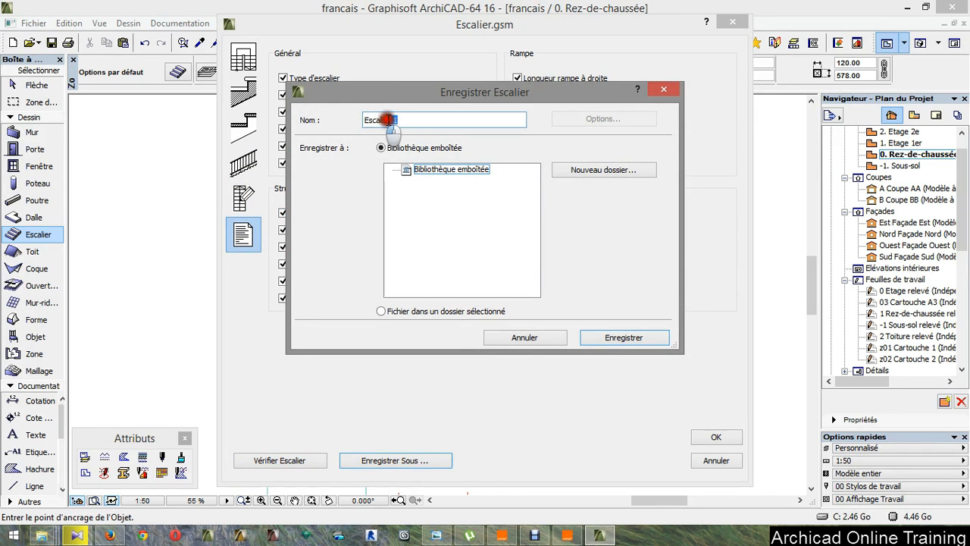
key("BackSpace")
key("BackSpace")
left_click(618, 337)
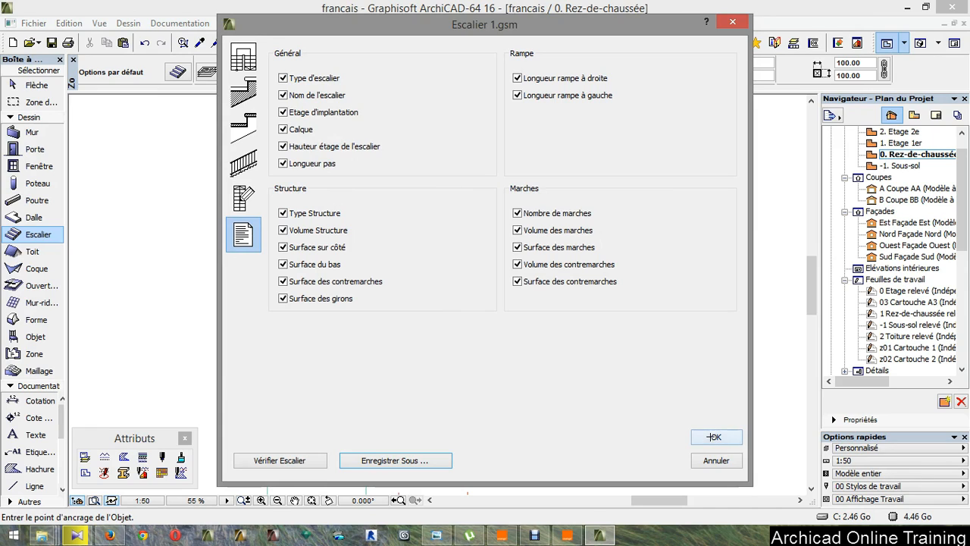
left_click(714, 437)
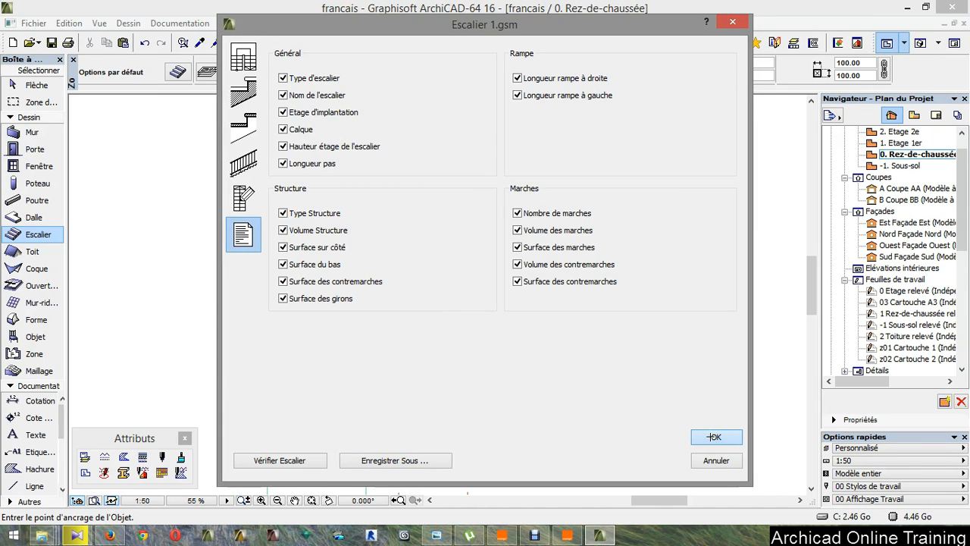
left_click(714, 436)
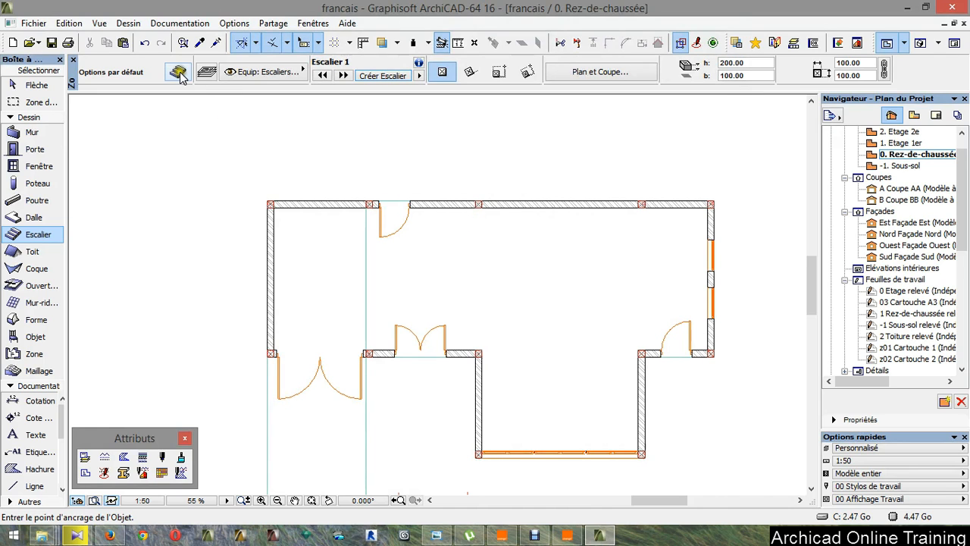
Step: Set the anchor point of Escalier 1 to the spiral's centre in the default stair settings
key("ctrl+t")
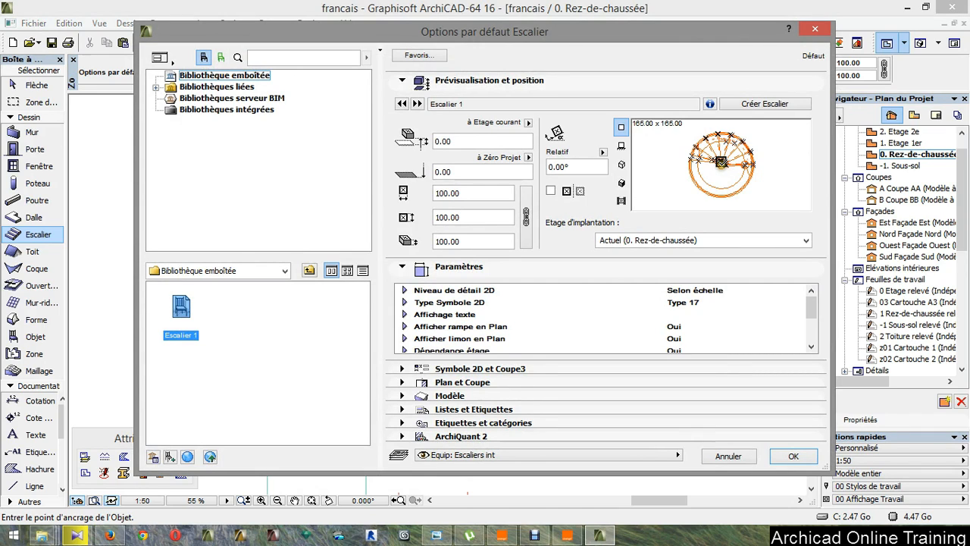
left_click(720, 163)
left_click(724, 164)
left_click(793, 455)
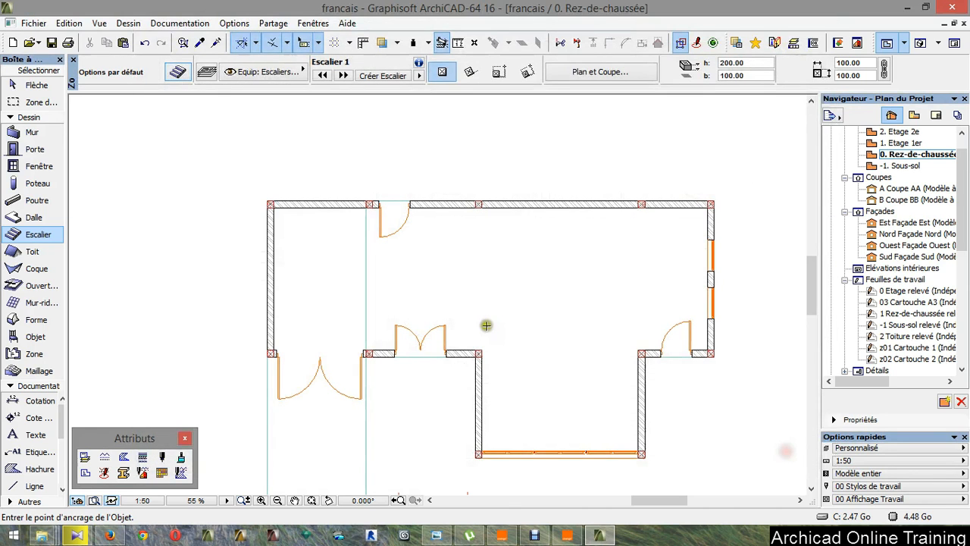
Step: Place the spiral stair inside the ground floor plan, above the interior double door, and inspect its symbol up close
scroll(402, 265, "up", 5)
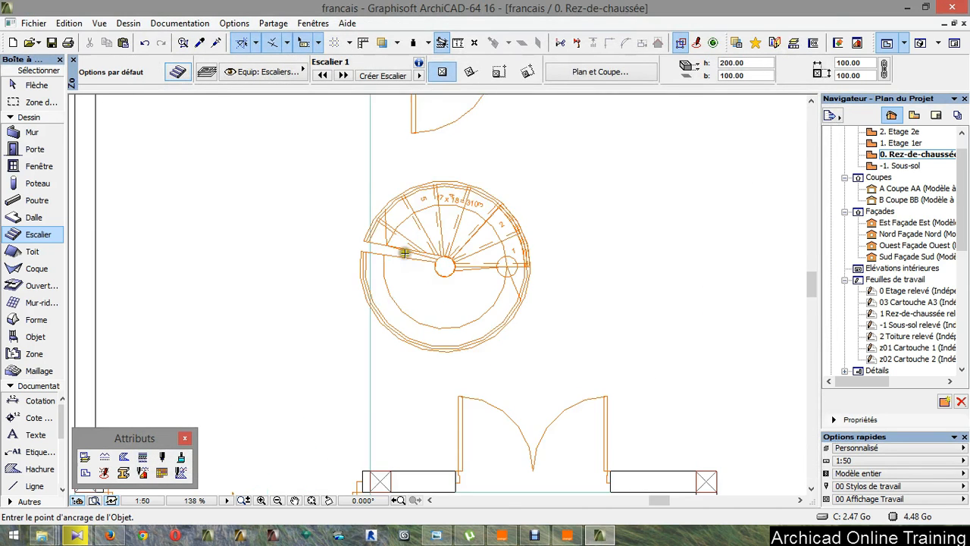
scroll(407, 253, "up", 2)
scroll(421, 252, "up", 2)
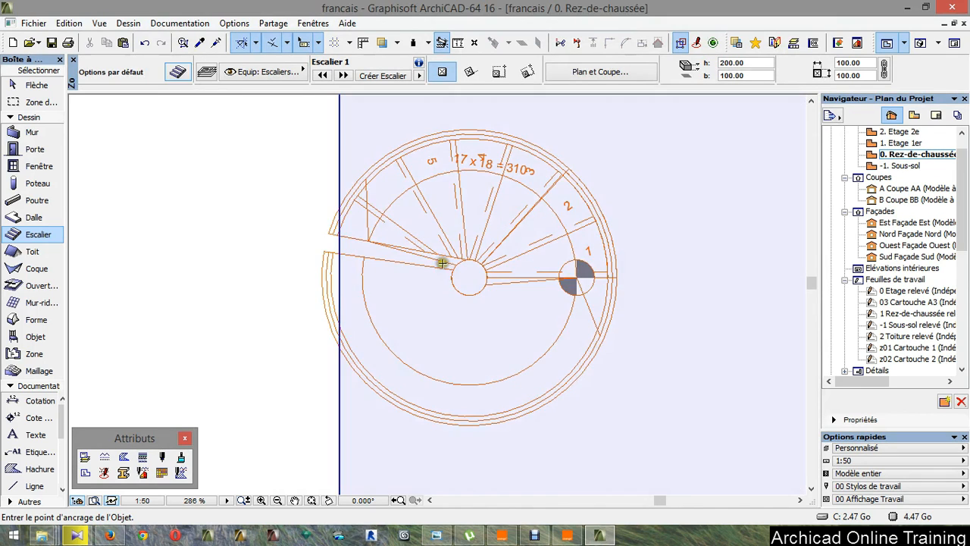
scroll(395, 269, "down", 3)
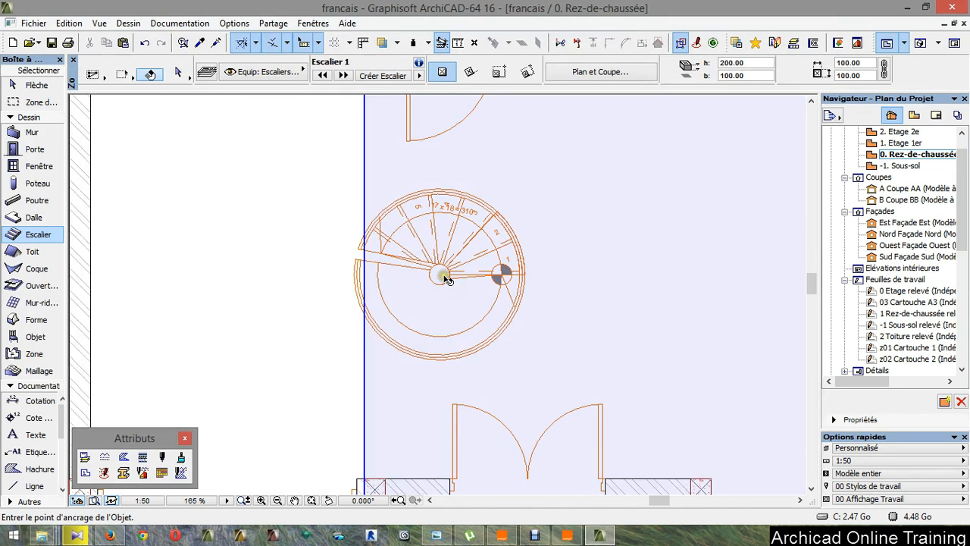
Step: Move the spiral stair slightly to the right so it clears the vertical reference line
left_click(446, 263)
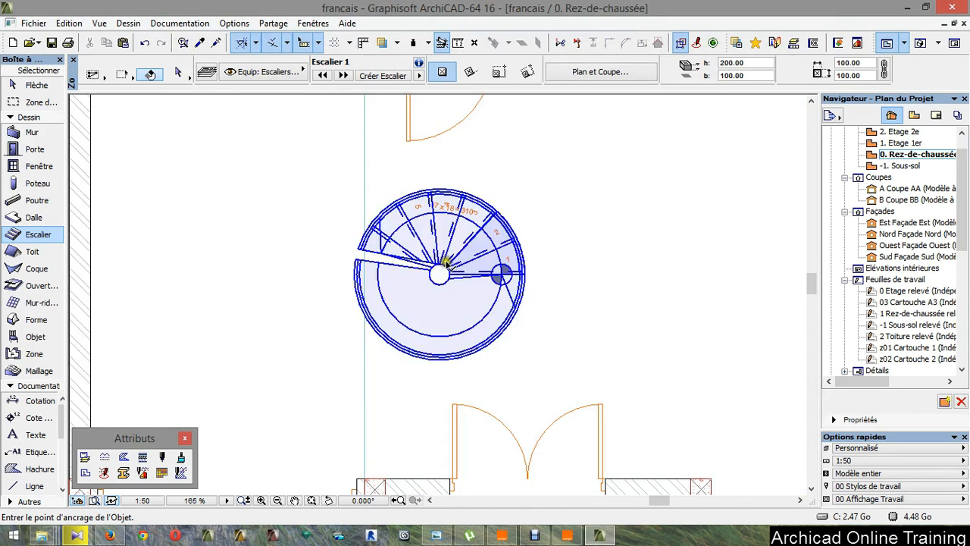
left_click(446, 263, "shift")
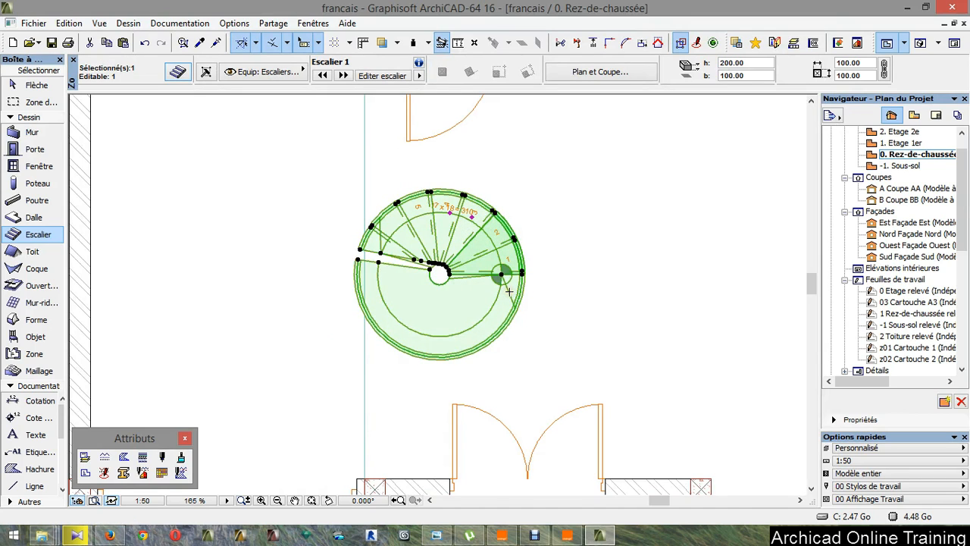
key("ctrl+d")
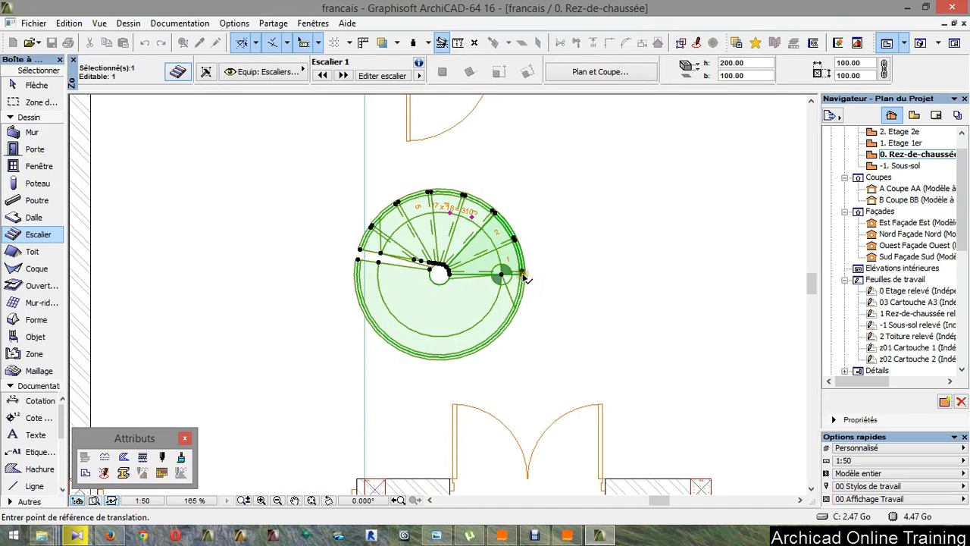
left_click(522, 273)
left_click(552, 278)
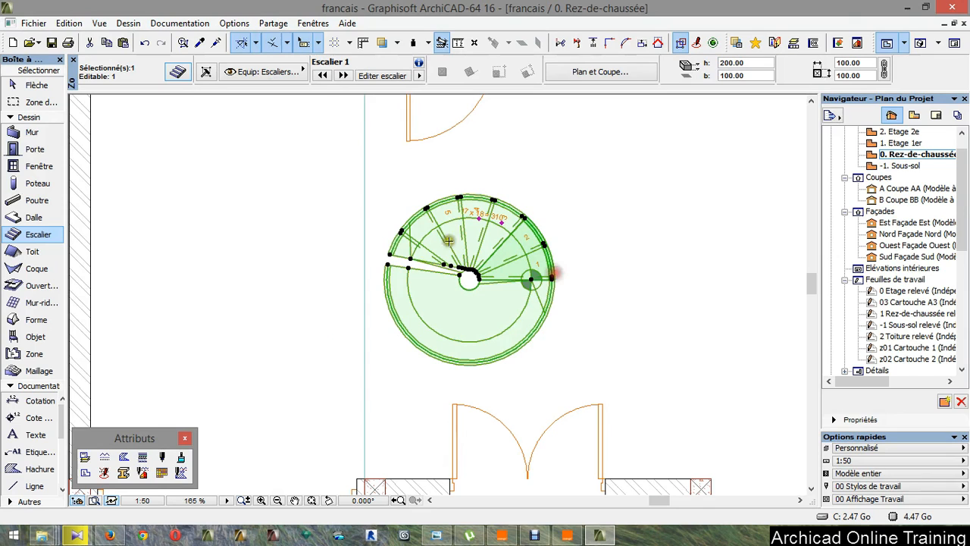
Step: Examine the Type Symbole 2D parameters of the placed stair, including its line pens, fills and walking line symbols
left_click(174, 72)
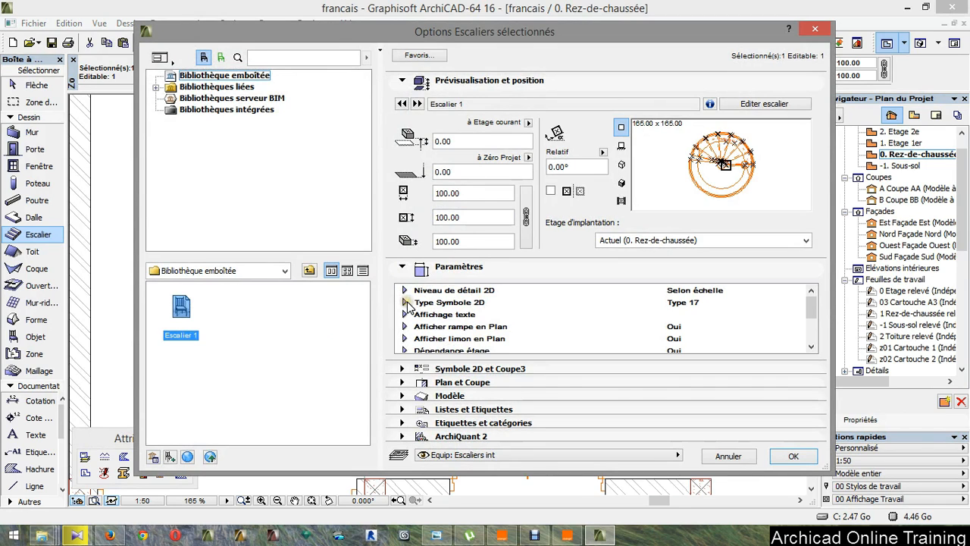
left_click(406, 302)
scroll(675, 316, "down", 3)
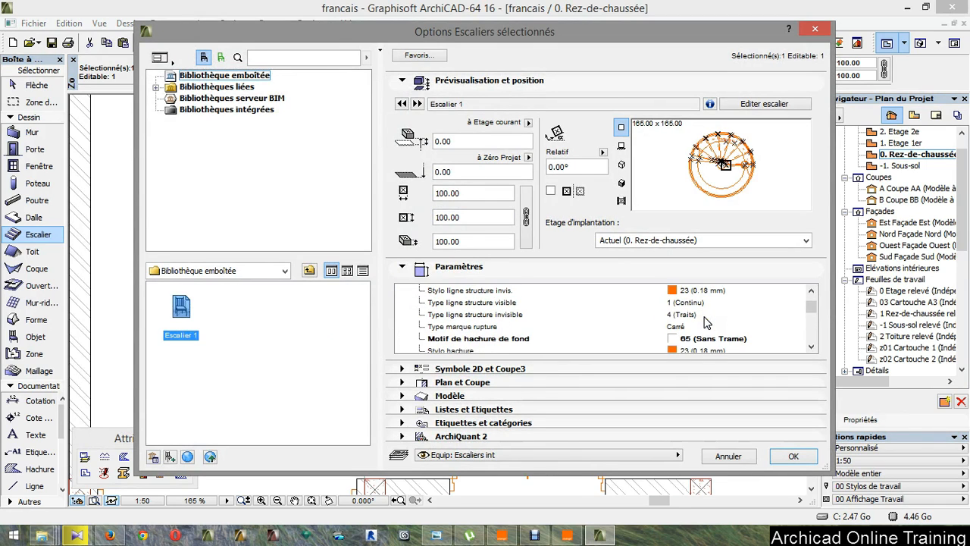
scroll(704, 322, "down", 3)
scroll(704, 322, "up", 6)
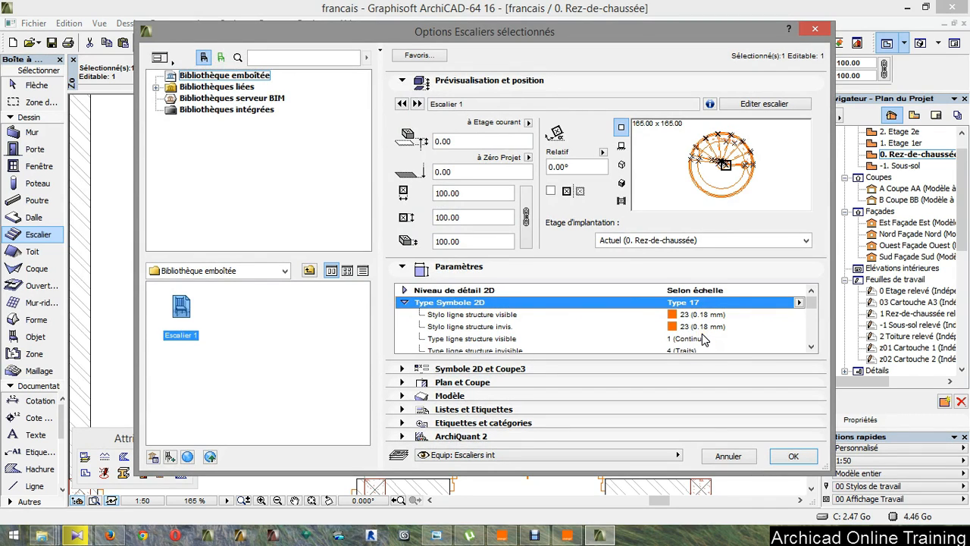
scroll(703, 339, "down", 1)
scroll(704, 337, "down", 1)
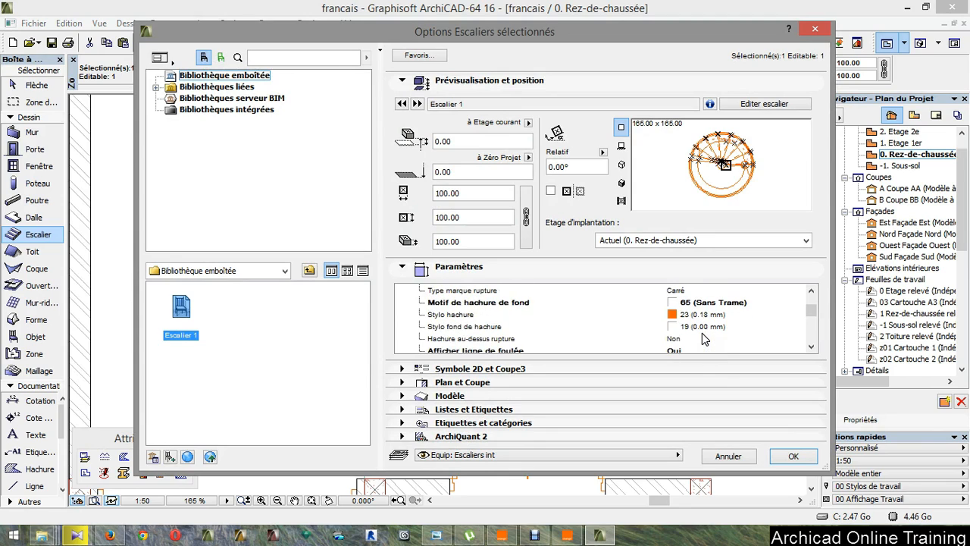
scroll(704, 339, "down", 1)
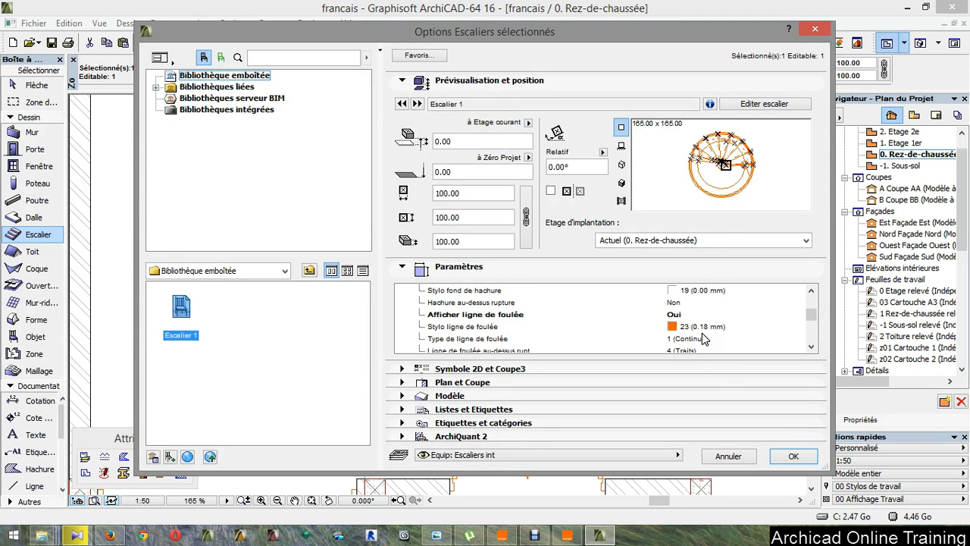
scroll(703, 339, "down", 2)
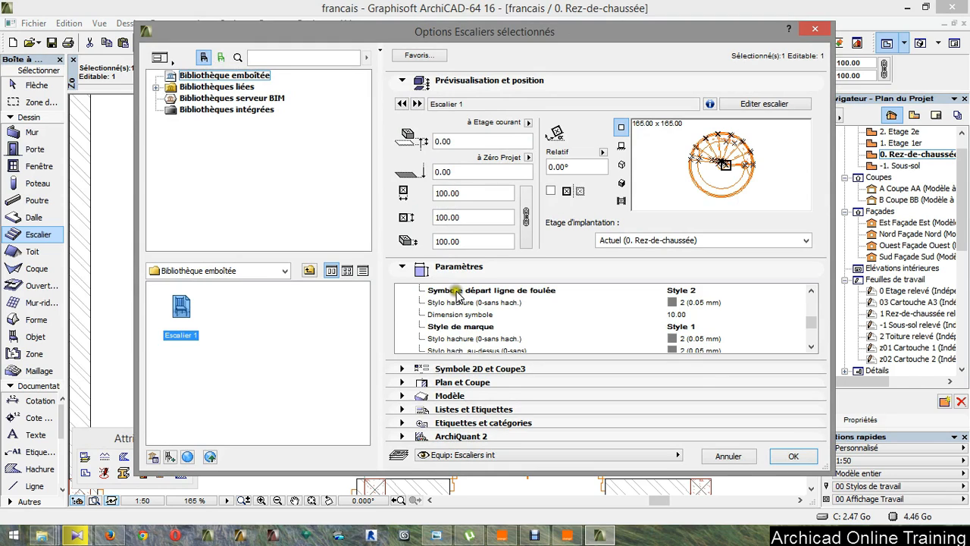
scroll(545, 334, "down", 1)
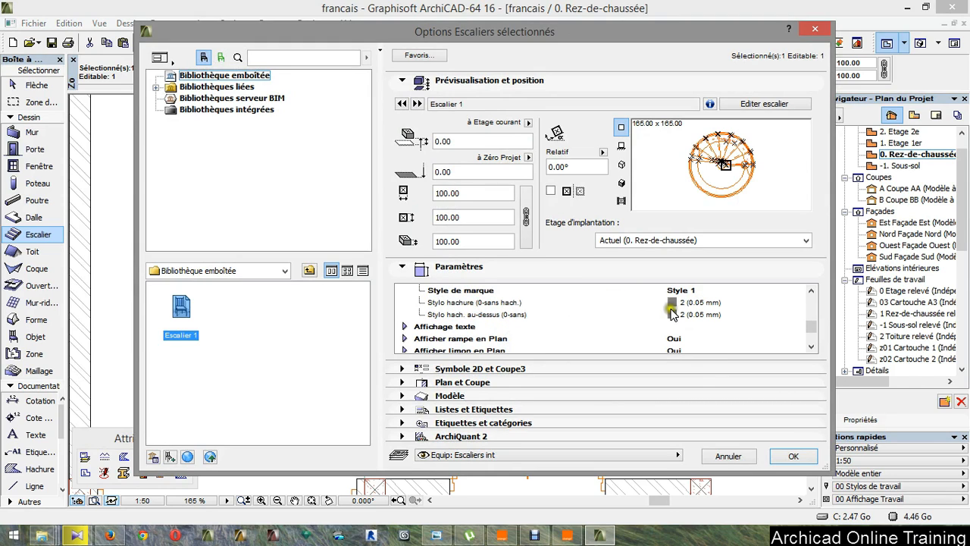
Step: In the selected stair's Affichage texte parameters, turn off Texte contremarche et volée
left_click(405, 325)
left_click(405, 326)
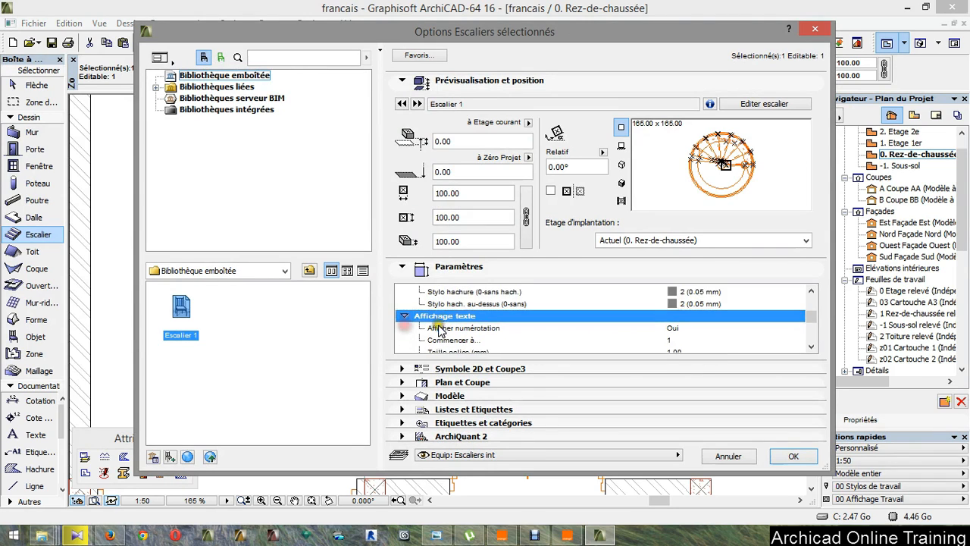
scroll(619, 319, "down", 5)
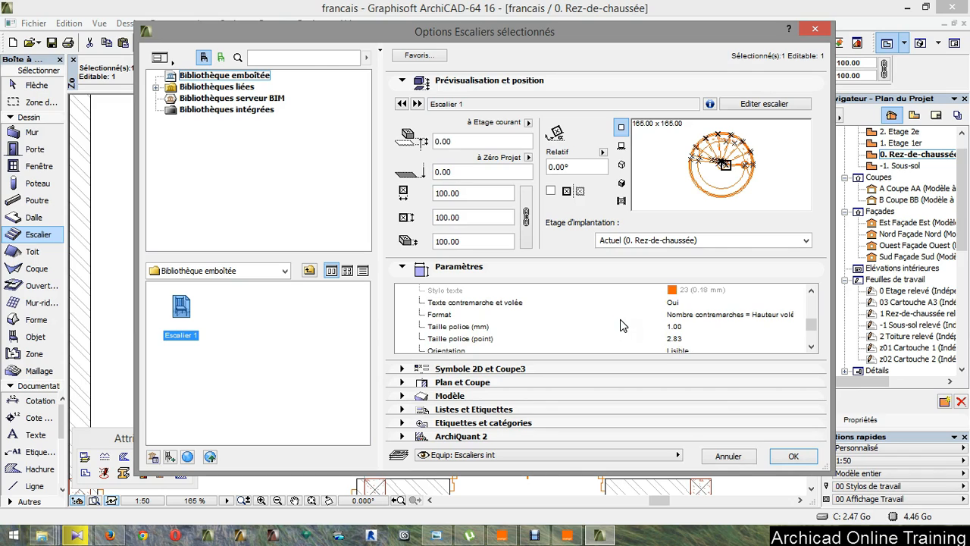
left_click(686, 315)
left_click(673, 303)
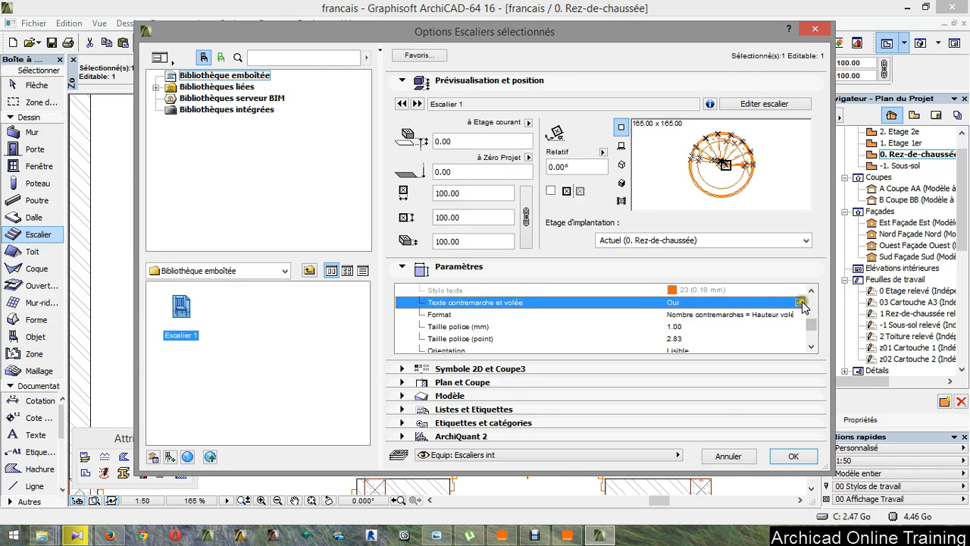
left_click(801, 302)
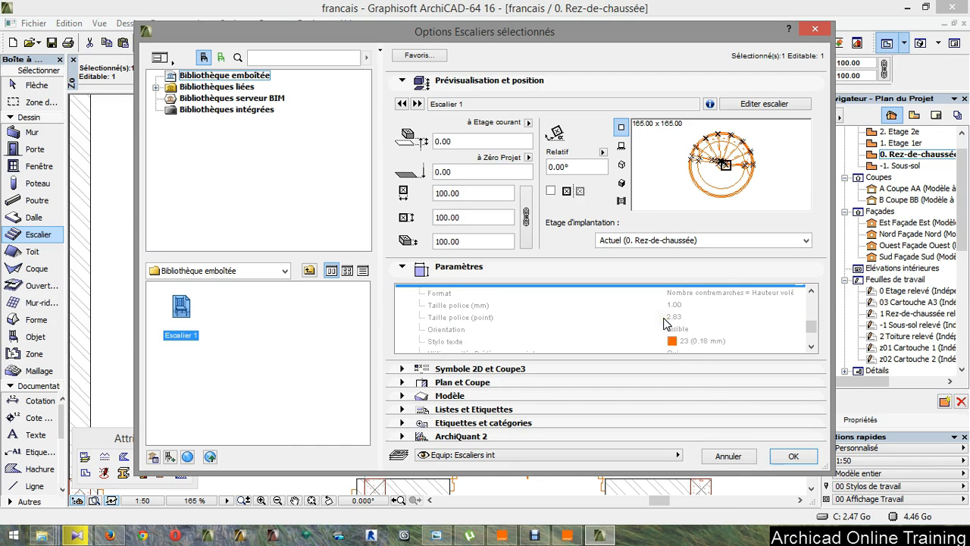
Step: Turn off Afficher rampe en Plan for the placed stair, apply the settings and deselect it to check its plan symbol
scroll(664, 323, "down", 3)
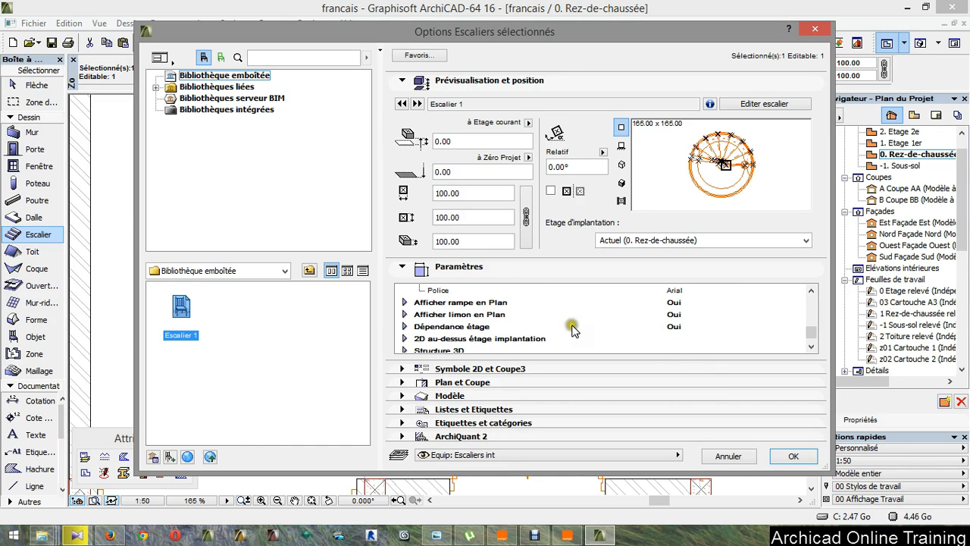
left_click(405, 302)
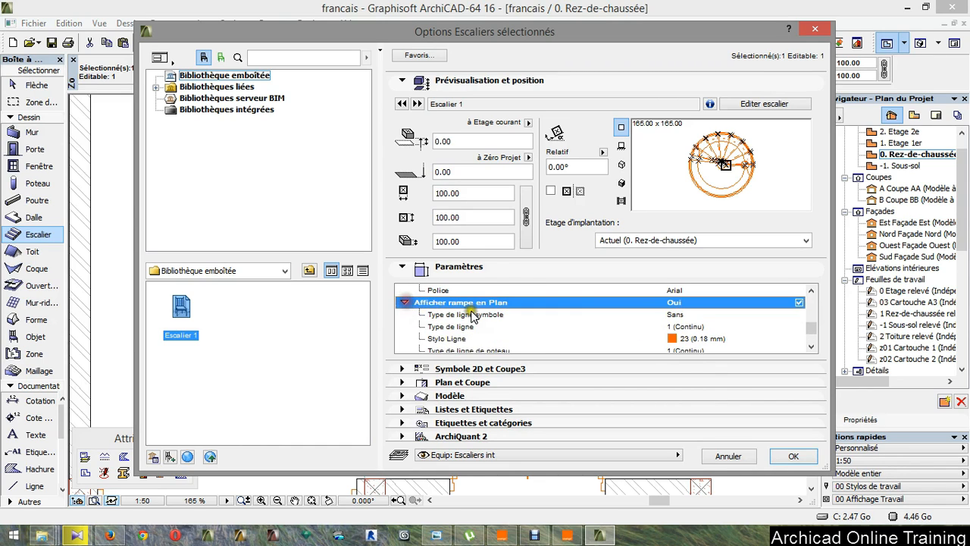
scroll(552, 321, "down", 1)
scroll(692, 321, "up", 1)
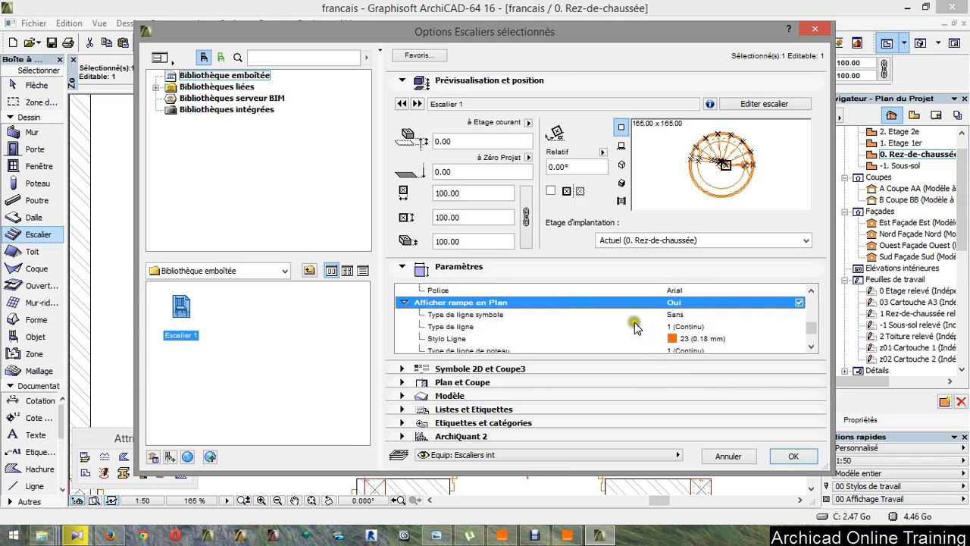
left_click(797, 303)
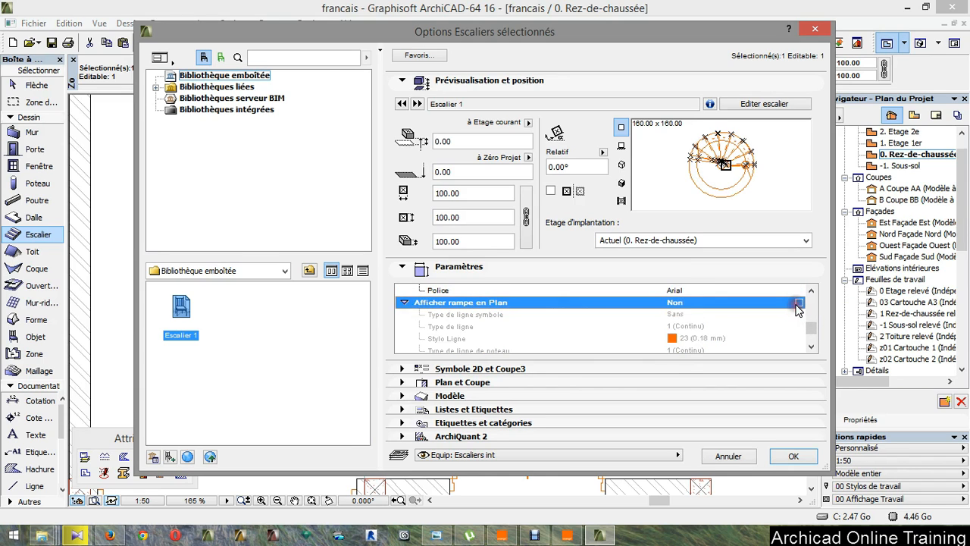
left_click(788, 456)
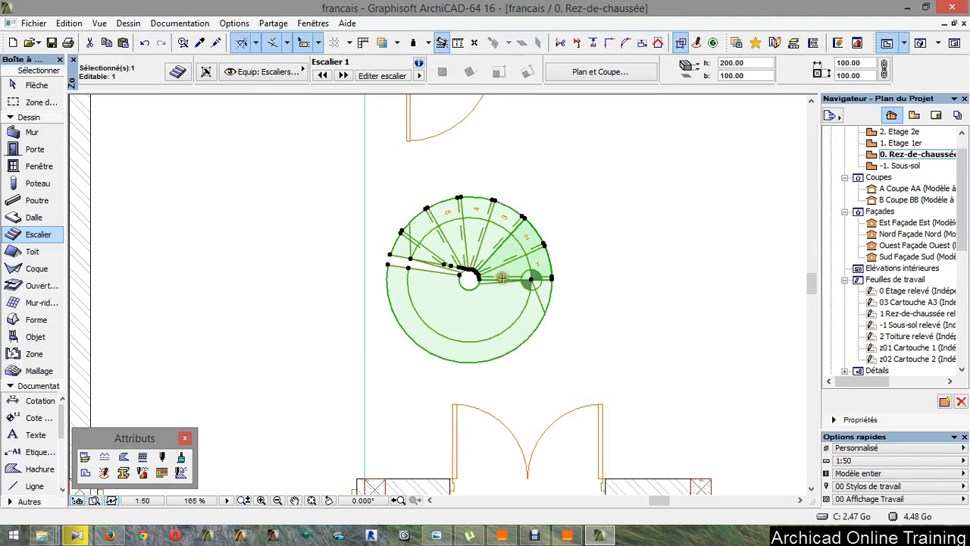
key("Escape")
scroll(512, 241, "up", 1)
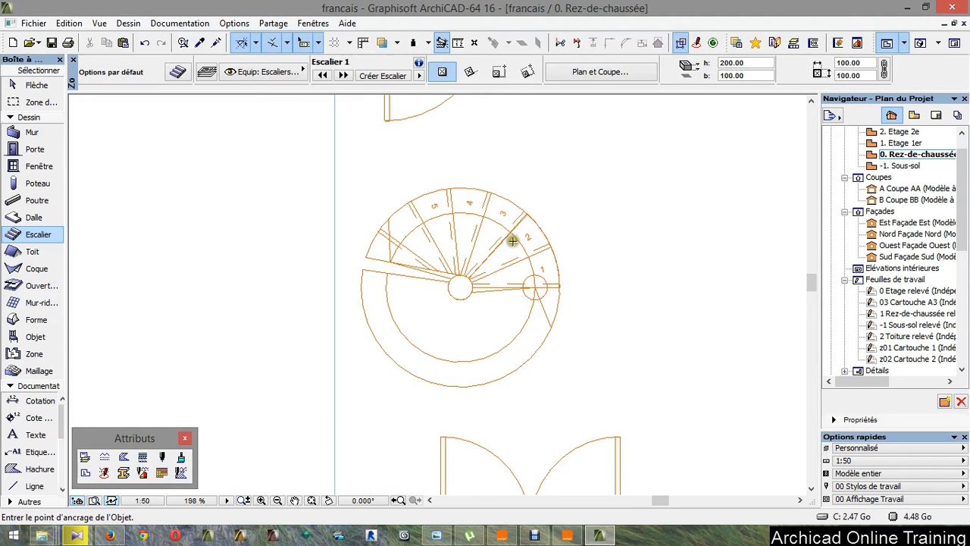
Step: Examine the Affichage texte parameters in the default stair settings, from step numbering to riser and flight text, font sizes and description
left_click(176, 72)
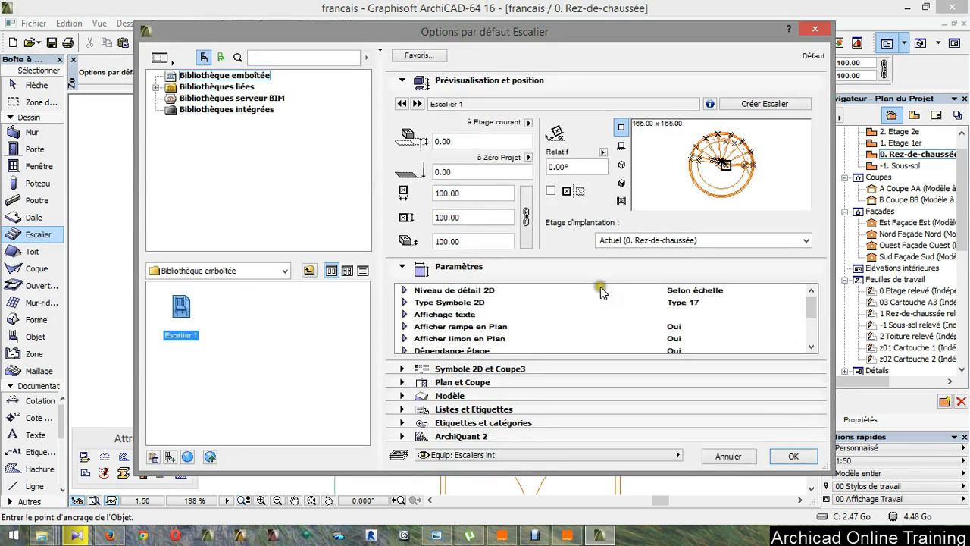
left_click(409, 315)
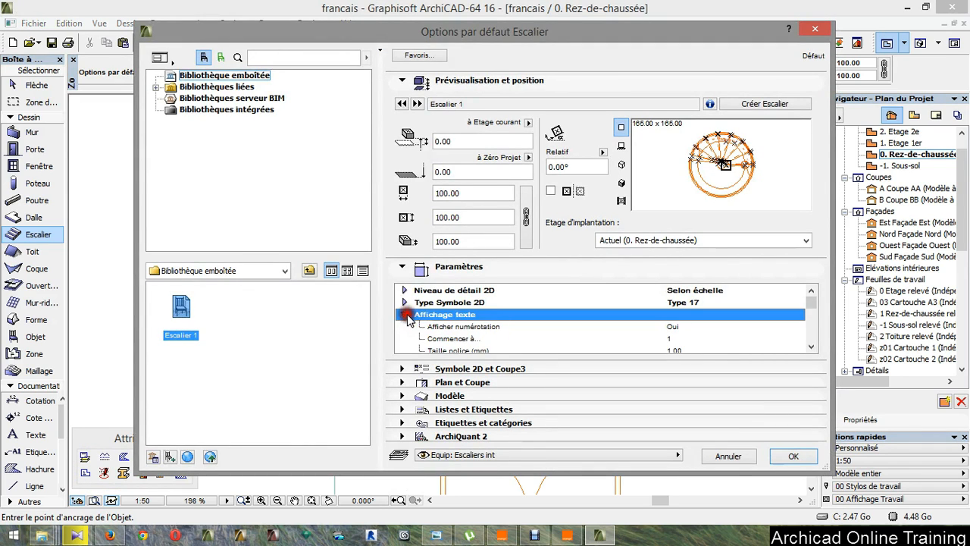
scroll(656, 334, "down", 3)
scroll(656, 333, "up", 2)
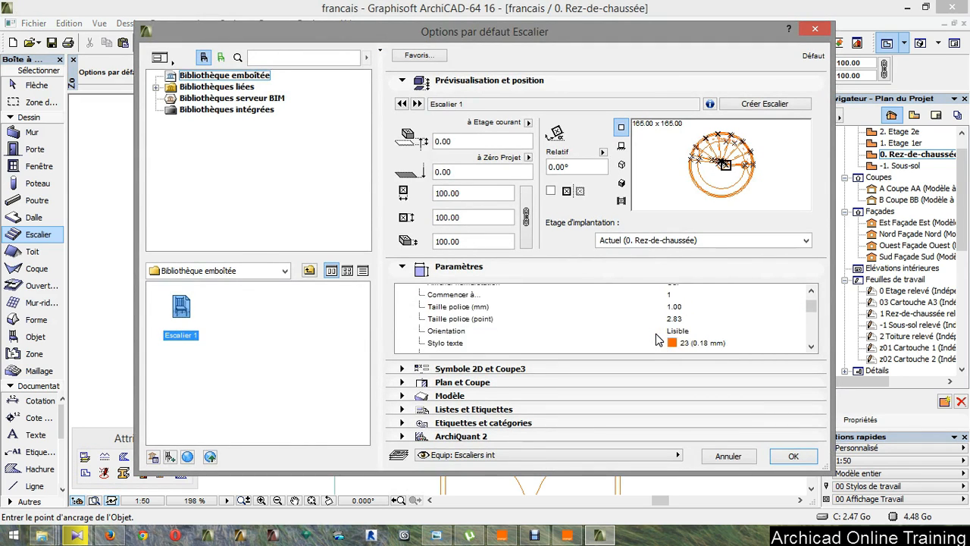
scroll(656, 340, "down", 5)
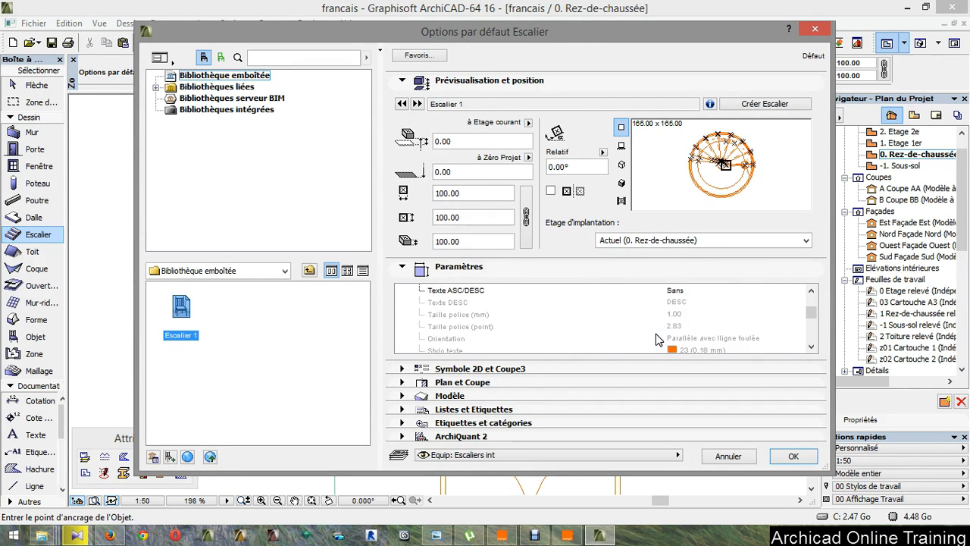
scroll(656, 338, "up", 2)
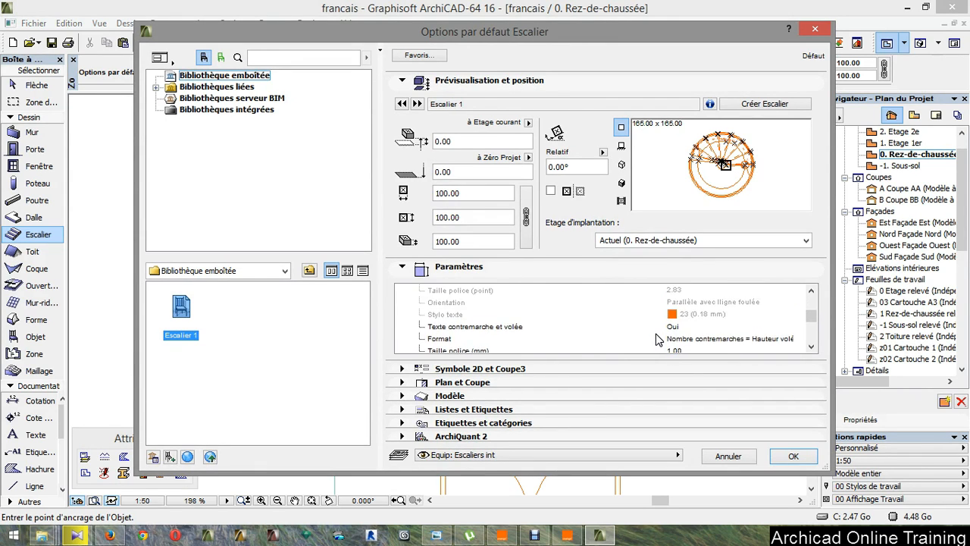
scroll(656, 339, "down", 2)
scroll(657, 339, "up", 10)
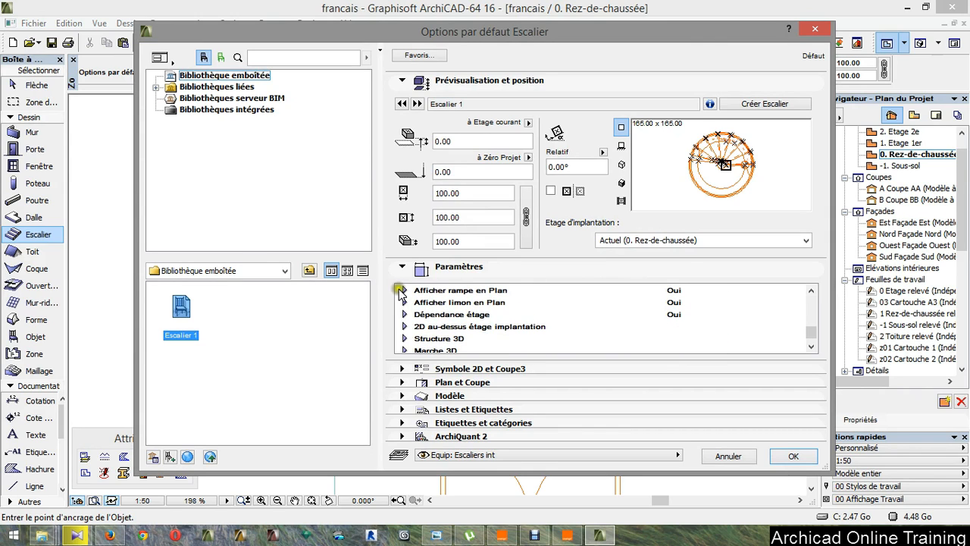
scroll(596, 310, "down", 5)
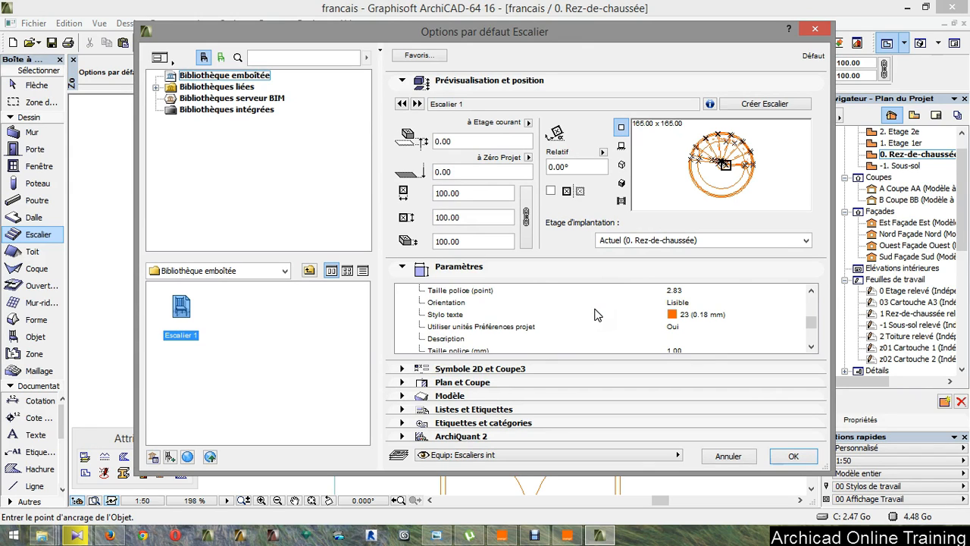
scroll(595, 314, "up", 1)
scroll(596, 314, "up", 1)
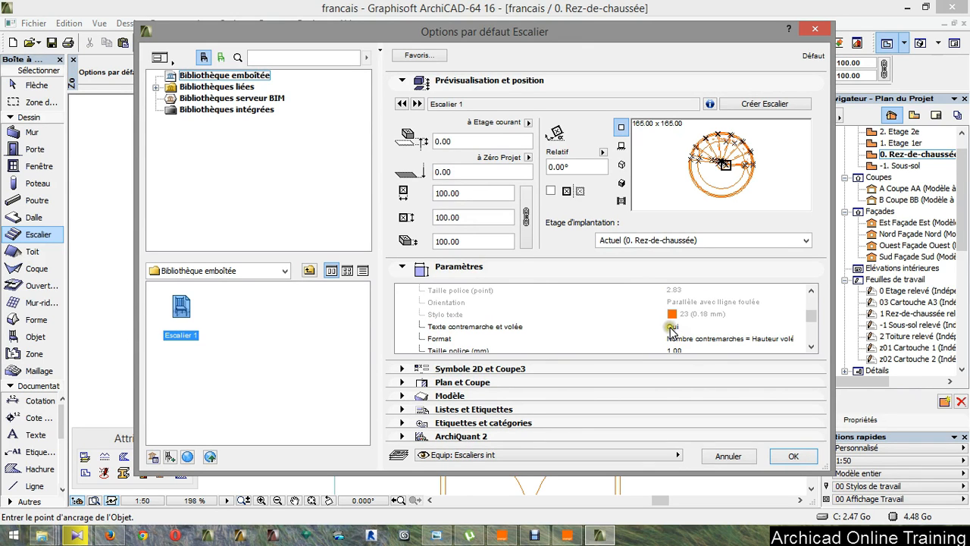
scroll(671, 331, "up", 4)
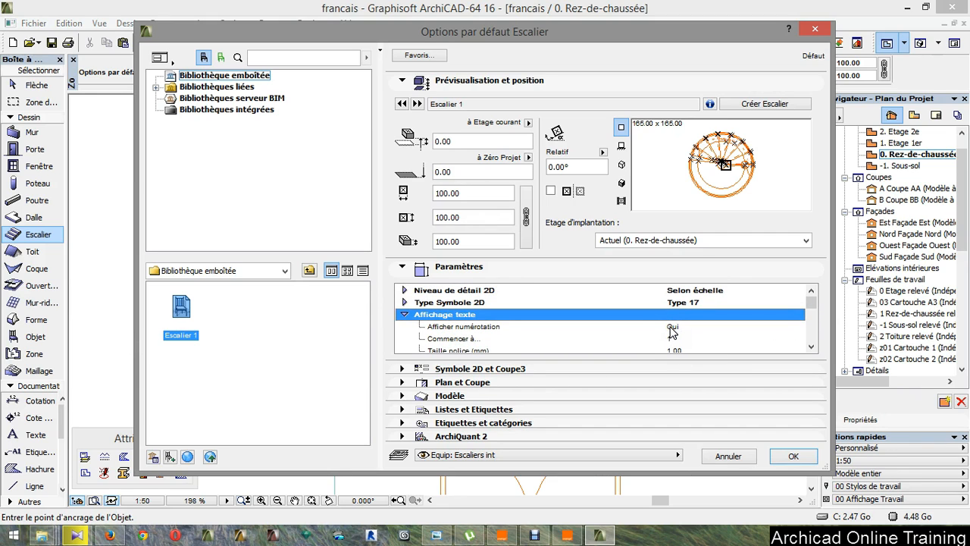
scroll(671, 331, "down", 3)
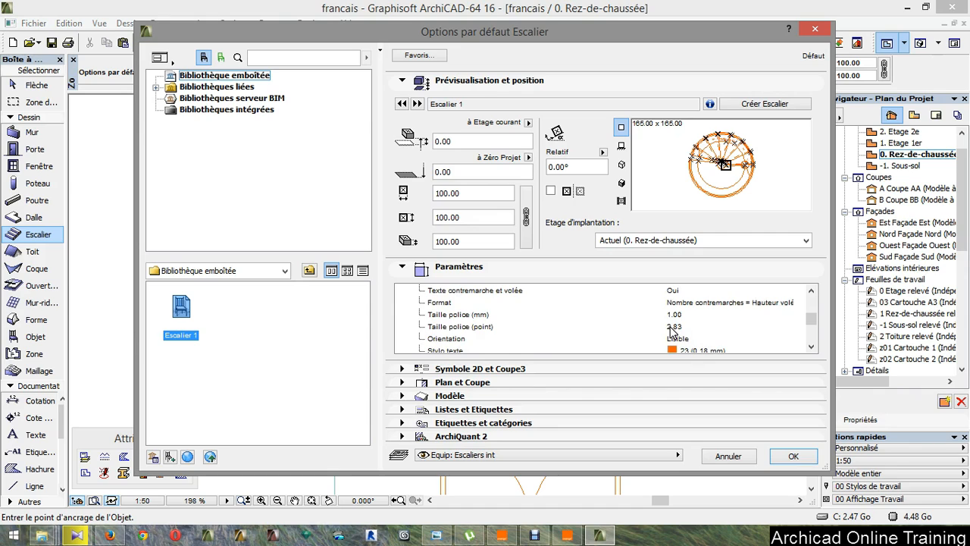
scroll(671, 331, "down", 1)
scroll(671, 331, "down", 1)
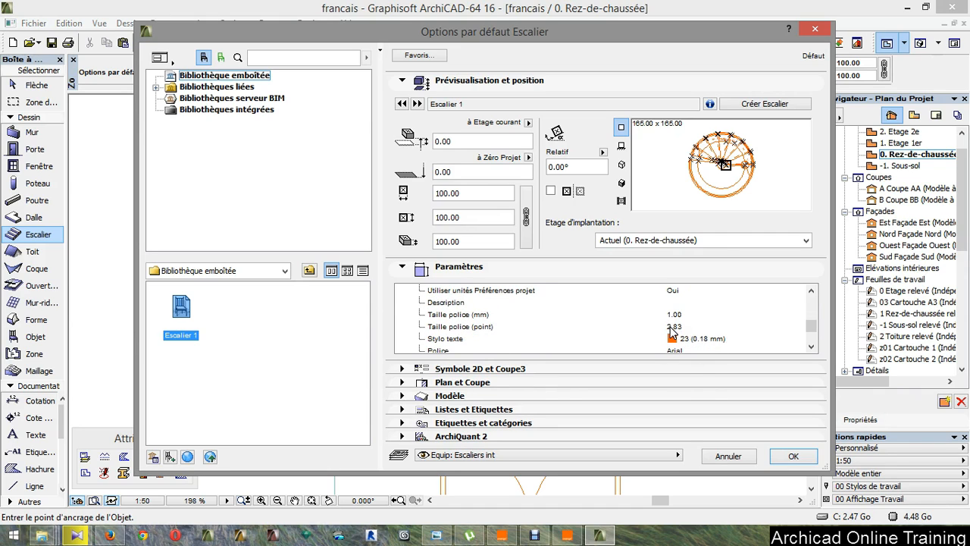
scroll(671, 332, "down", 2)
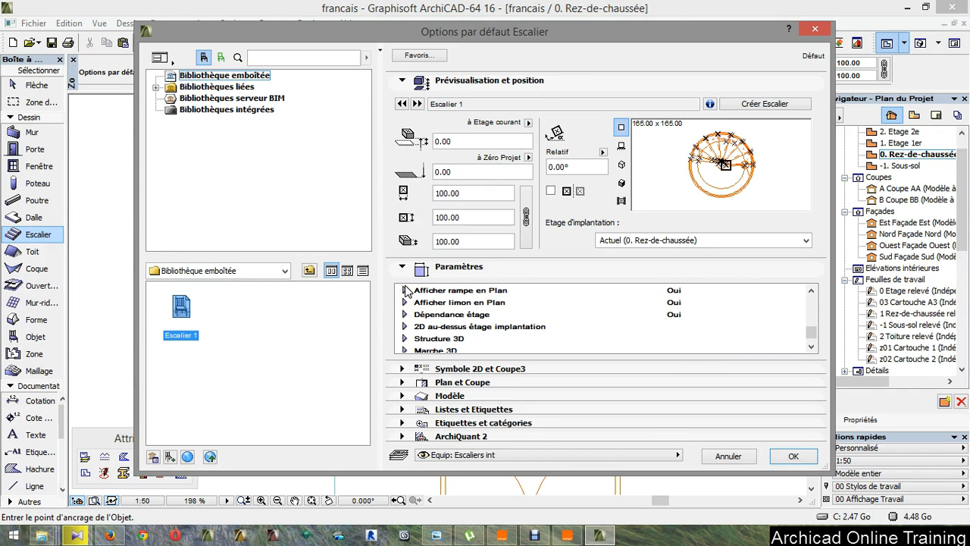
left_click(793, 455)
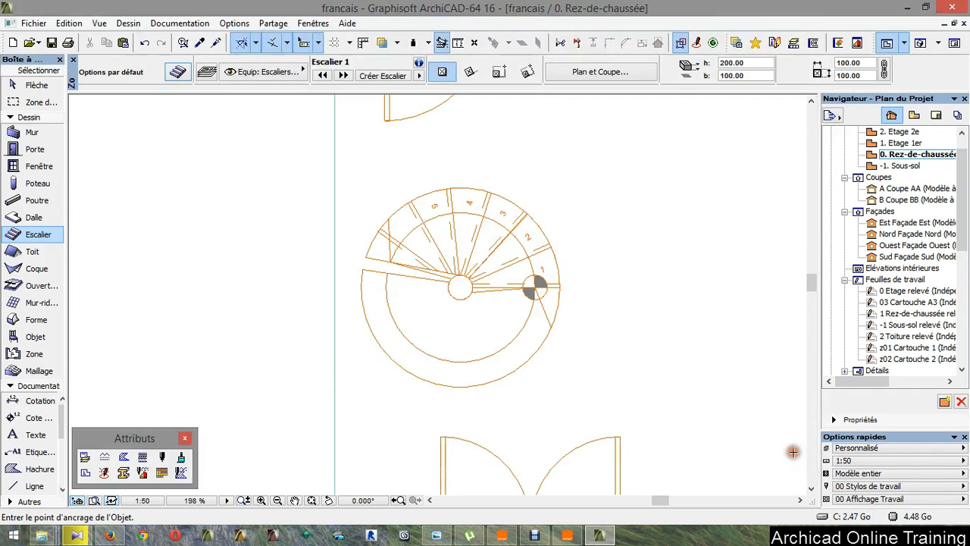
Step: Select the placed spiral stair and open its stair editor at the 2D symbol and attributes page
scroll(493, 337, "down", 2)
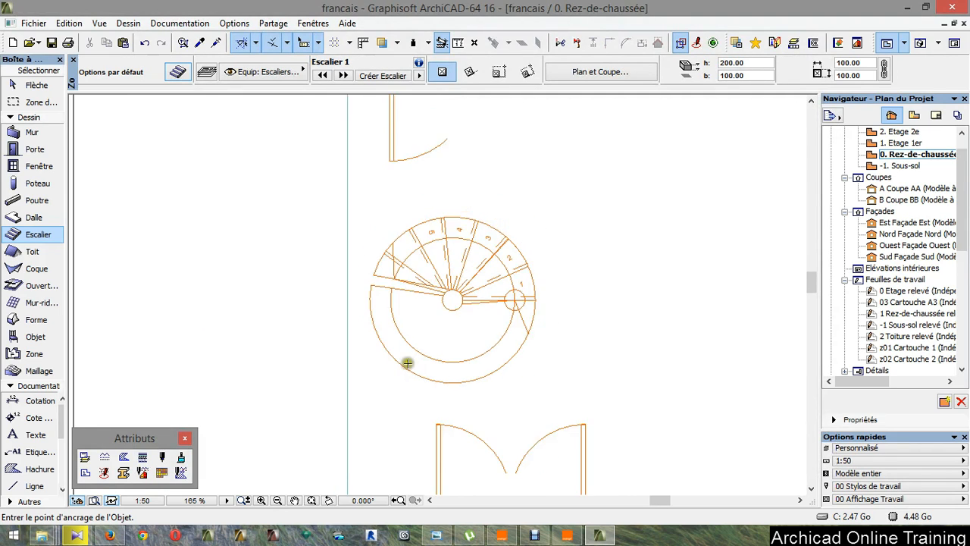
scroll(440, 324, "down", 1)
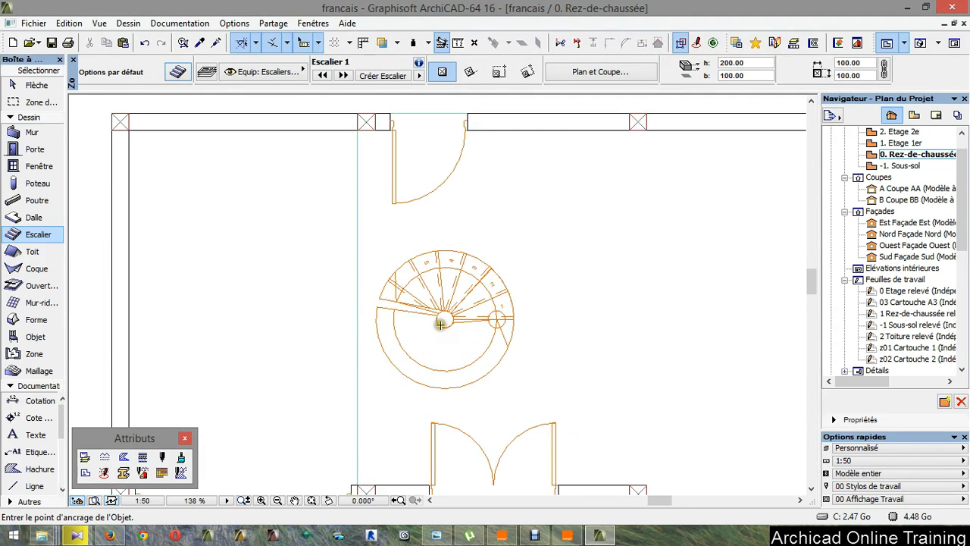
scroll(440, 324, "up", 1)
left_click(462, 317, "shift")
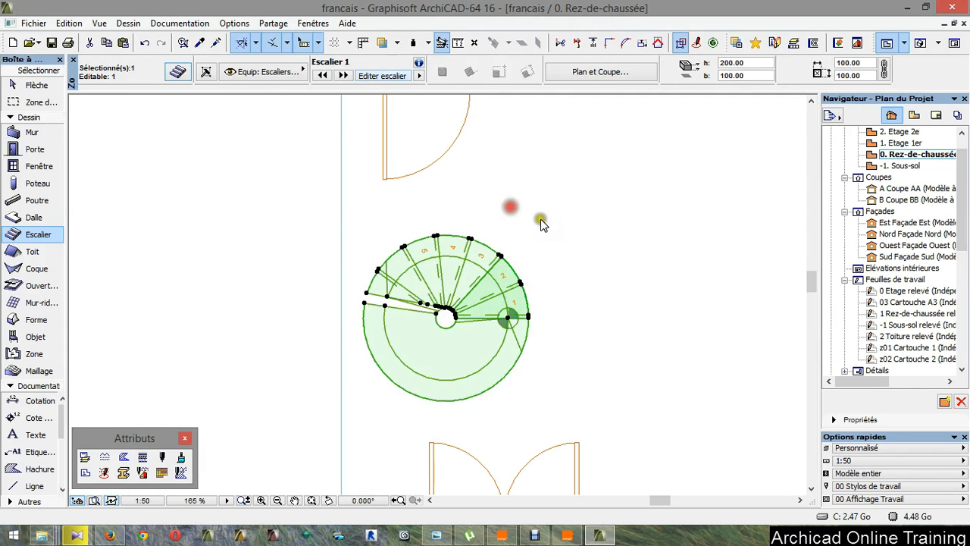
key("ctrl+t")
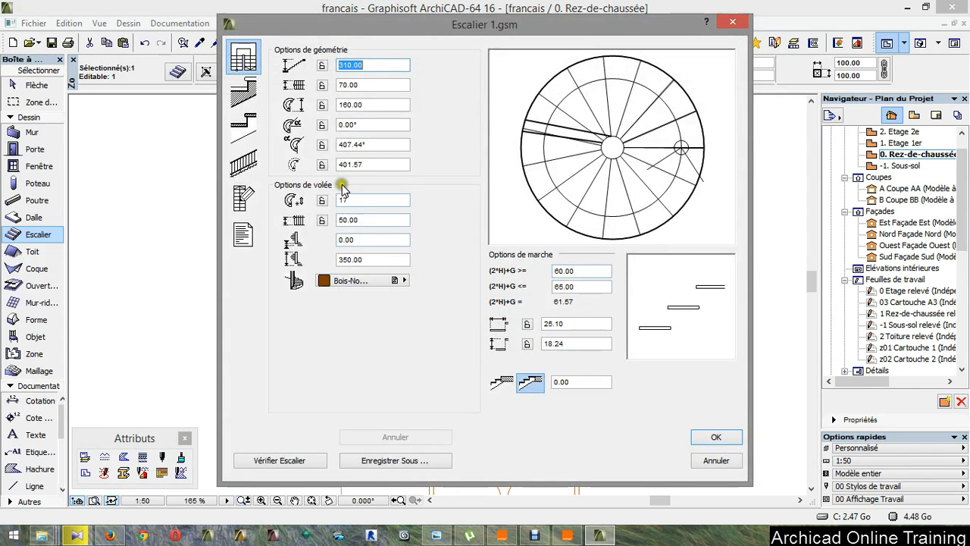
left_click(243, 235)
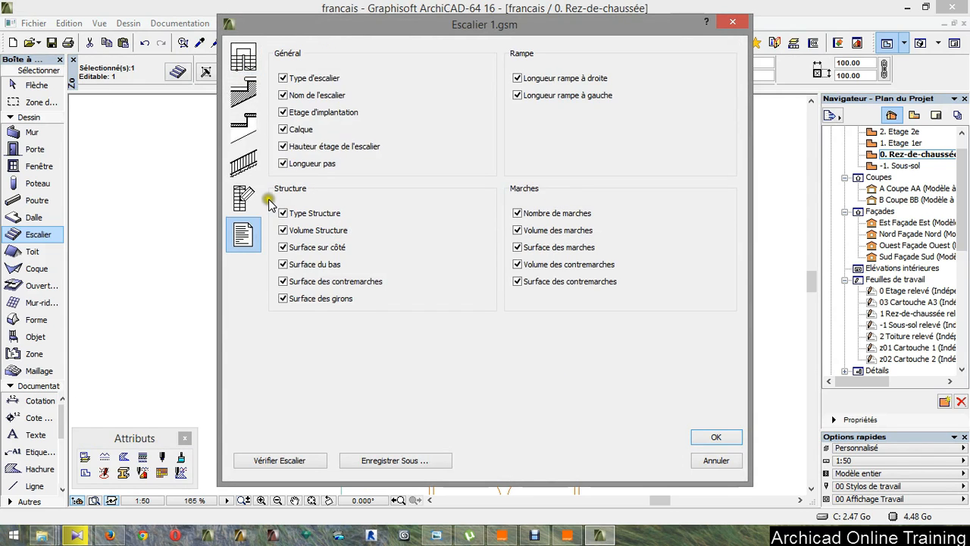
left_click(244, 199)
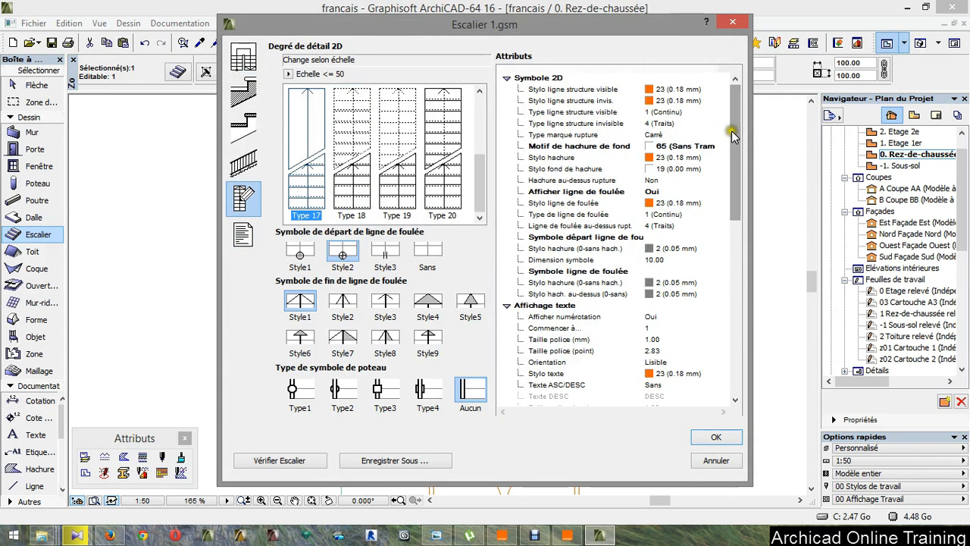
Step: Review the Symbole 2D and Affichage texte attributes, including the choices for Texte ASC/DESC, keeping it at Sans
left_click_drag(734, 135, 728, 109)
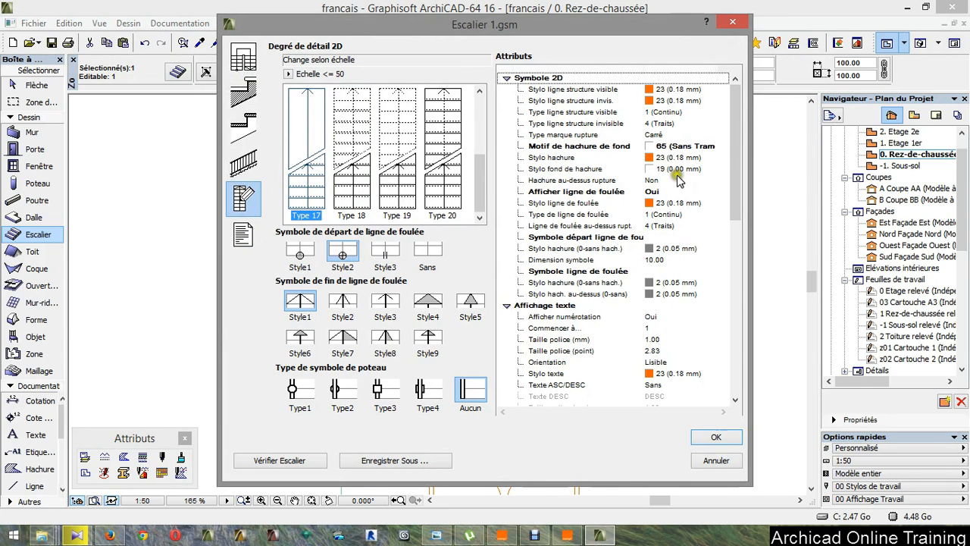
left_click_drag(732, 140, 728, 98)
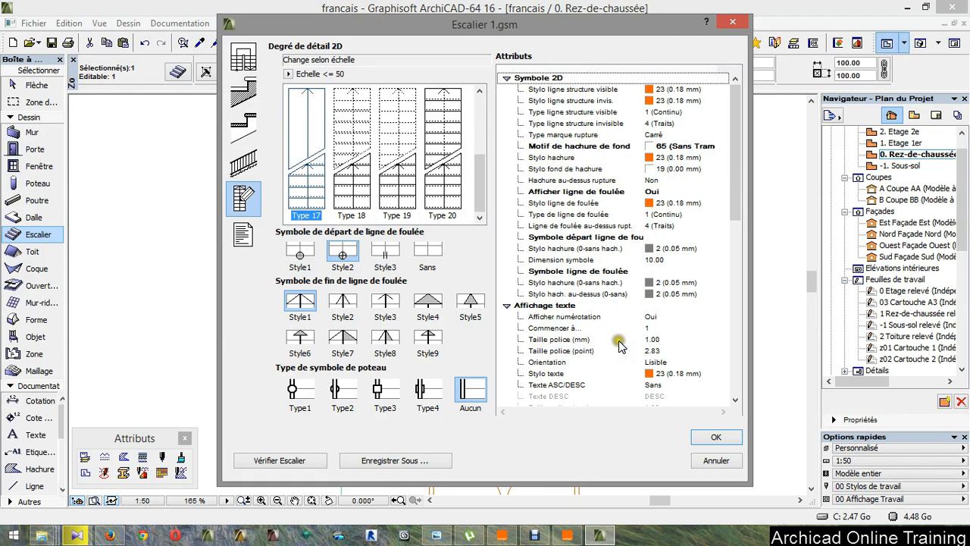
left_click(660, 387)
left_click(724, 387)
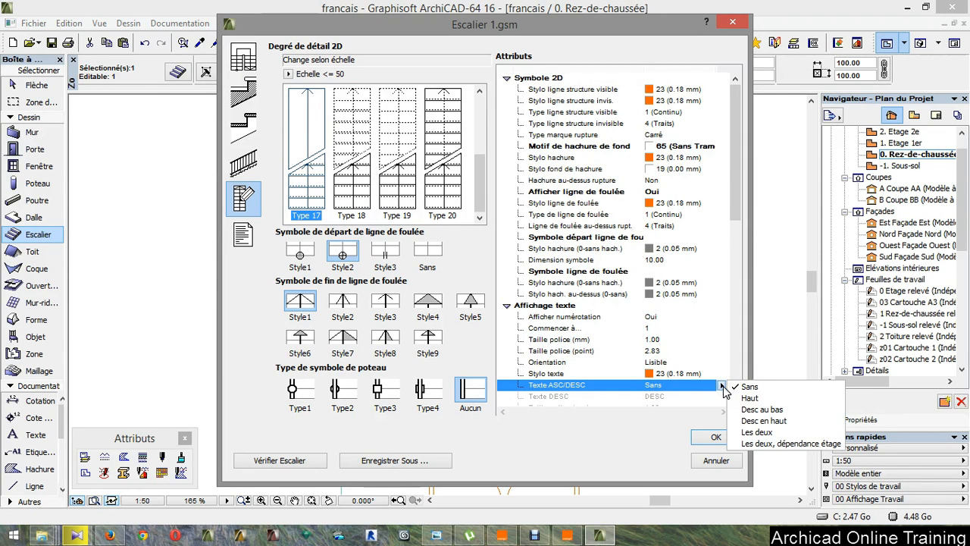
left_click(723, 388)
Step: Turn on Texte contremarche et volée in the stair editor's Affichage texte attributes
left_click_drag(730, 190, 737, 260)
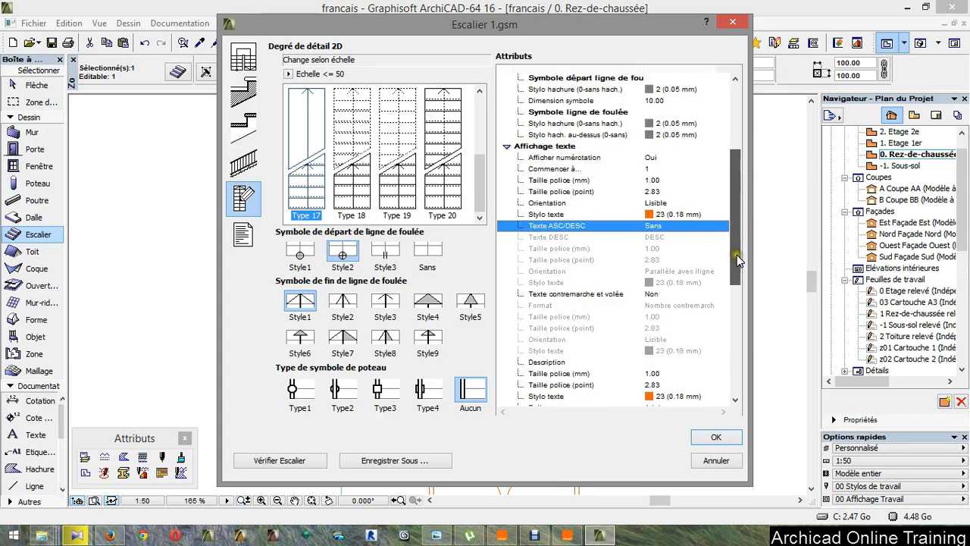
left_click(658, 295)
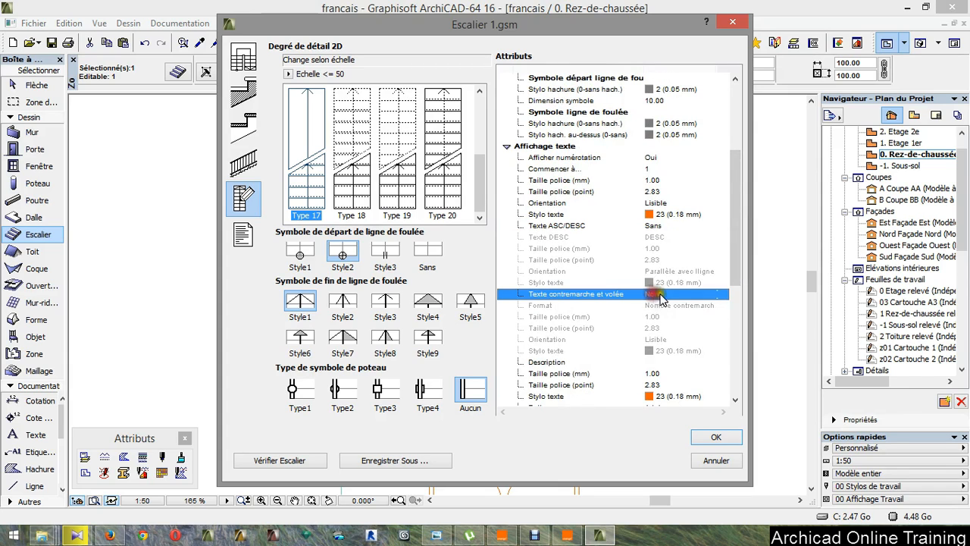
left_click(724, 295)
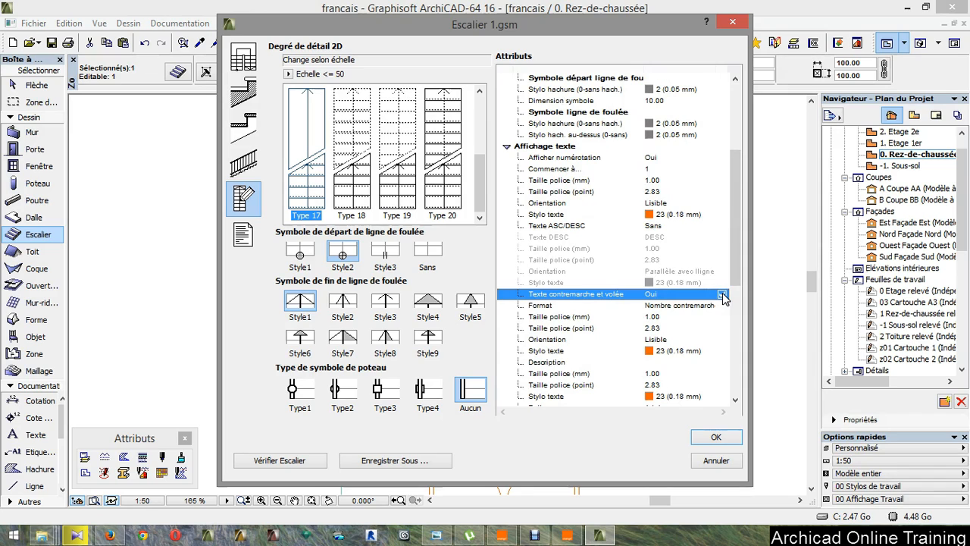
Step: Keep the riser and flight text Format at Nombre contremarches = Hauteur volée and apply the stair settings
left_click(672, 307)
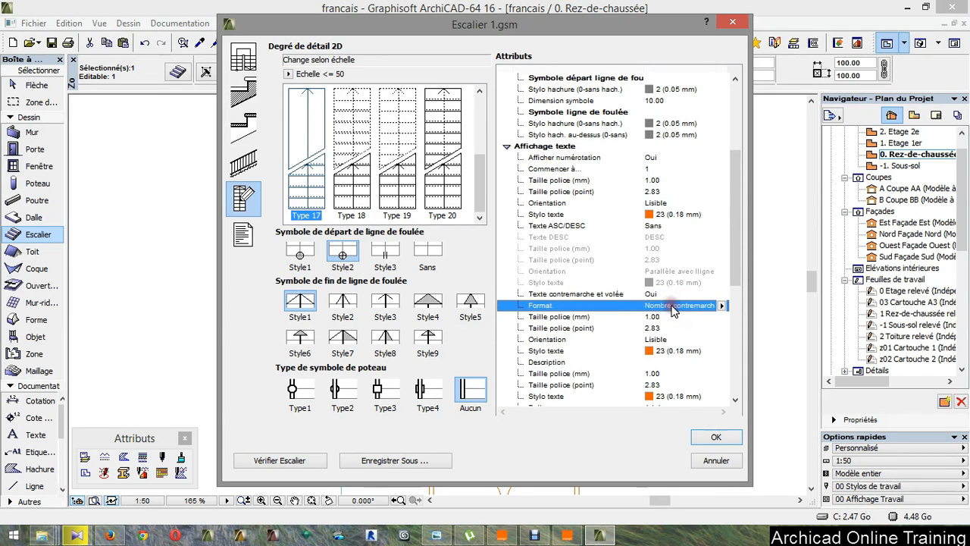
left_click(722, 305)
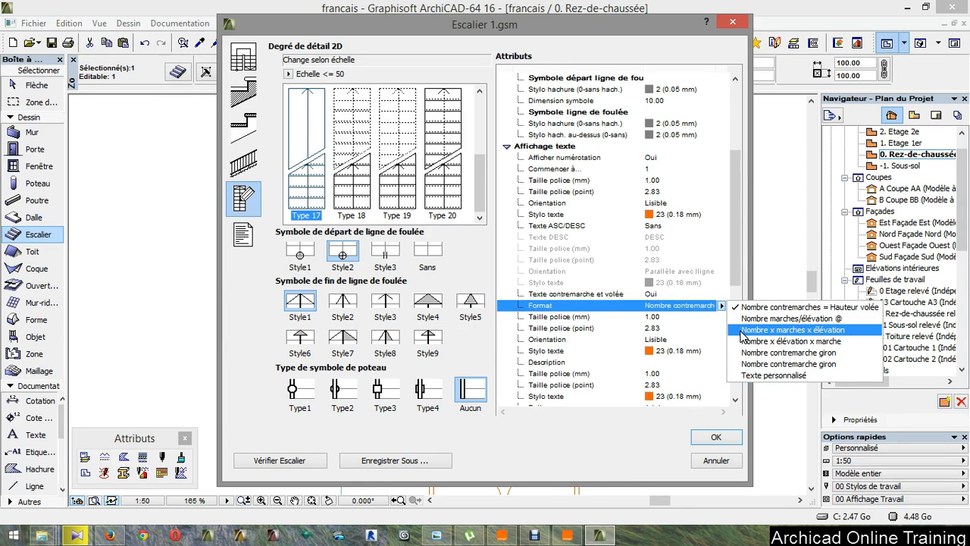
left_click(739, 307)
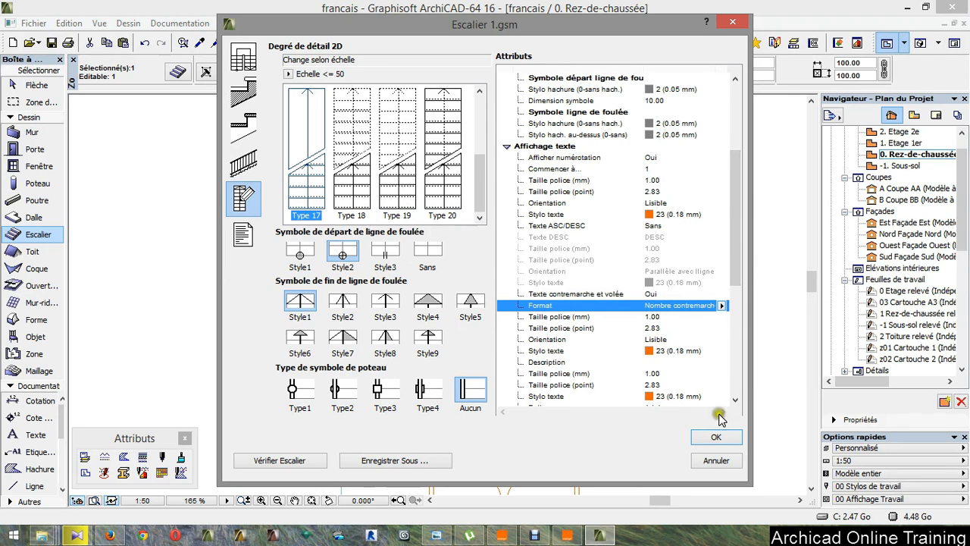
left_click(711, 436)
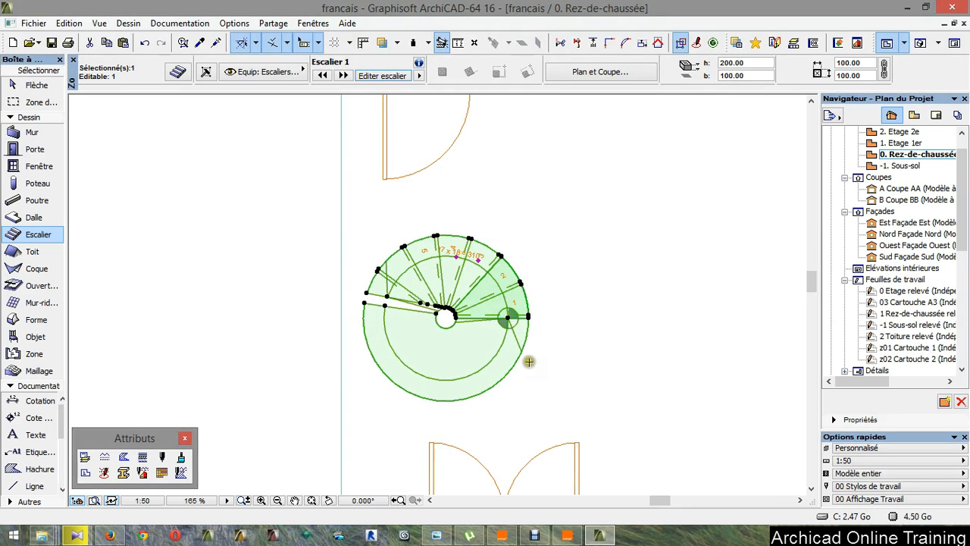
Step: Move the riser and flight text straight down inside the walking line, clear of the step numbers, and deselect the stair
scroll(453, 254, "up", 5)
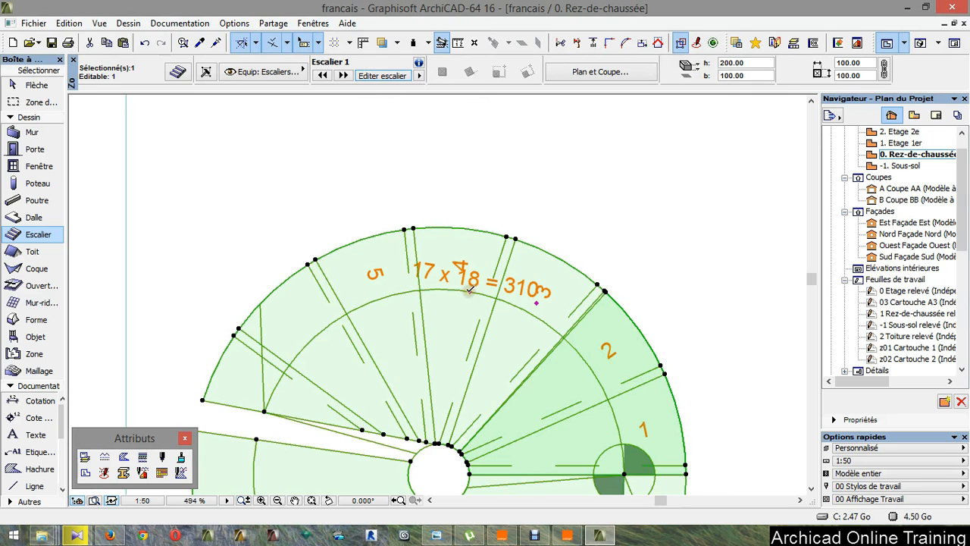
left_click(469, 290)
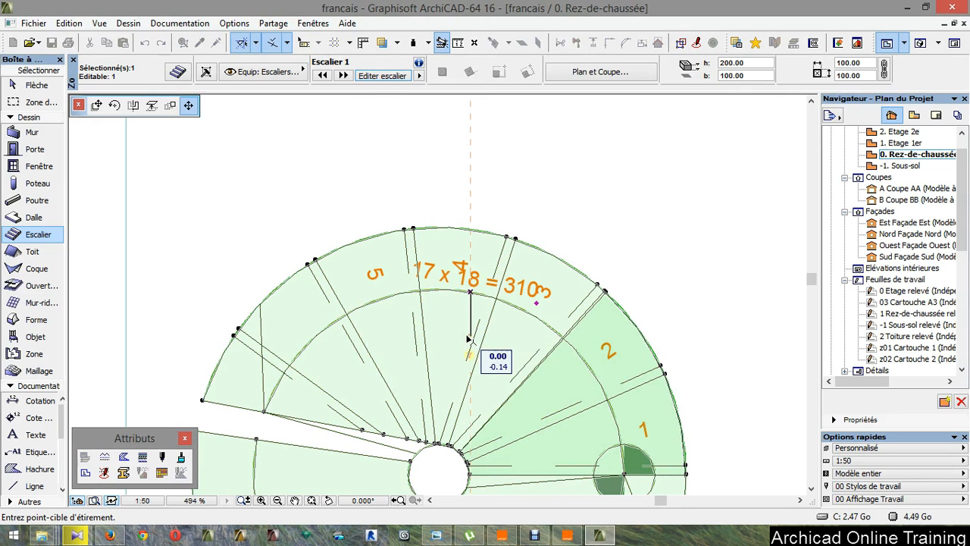
left_click(470, 339)
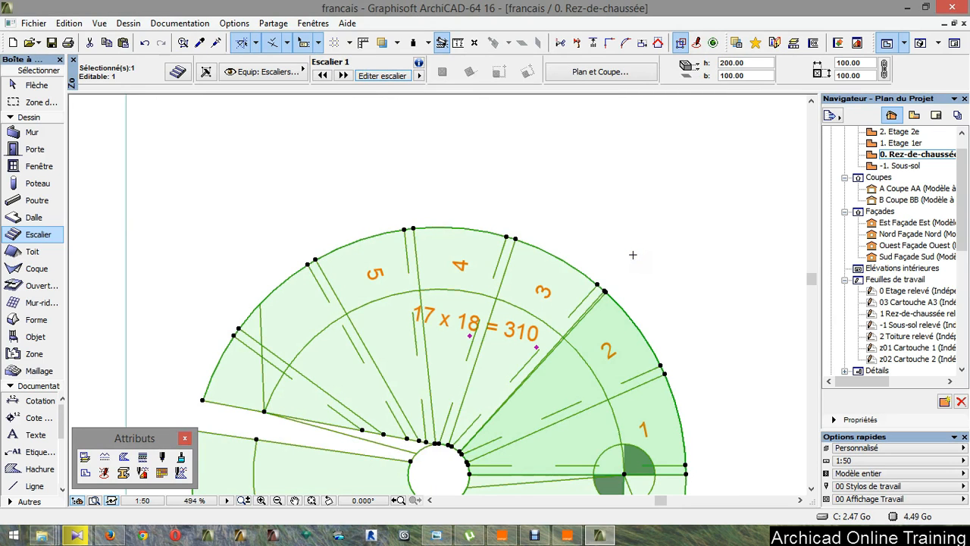
key("Escape")
scroll(633, 254, "down", 5)
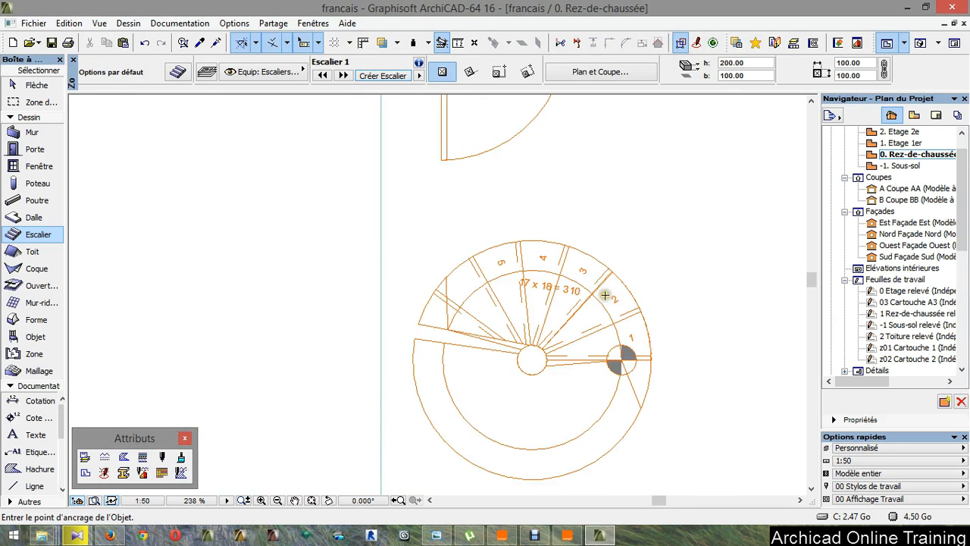
Step: Reselect the spiral stair and shift its riser and flight text sideways toward step 2
scroll(542, 300, "up", 5)
left_click(538, 271)
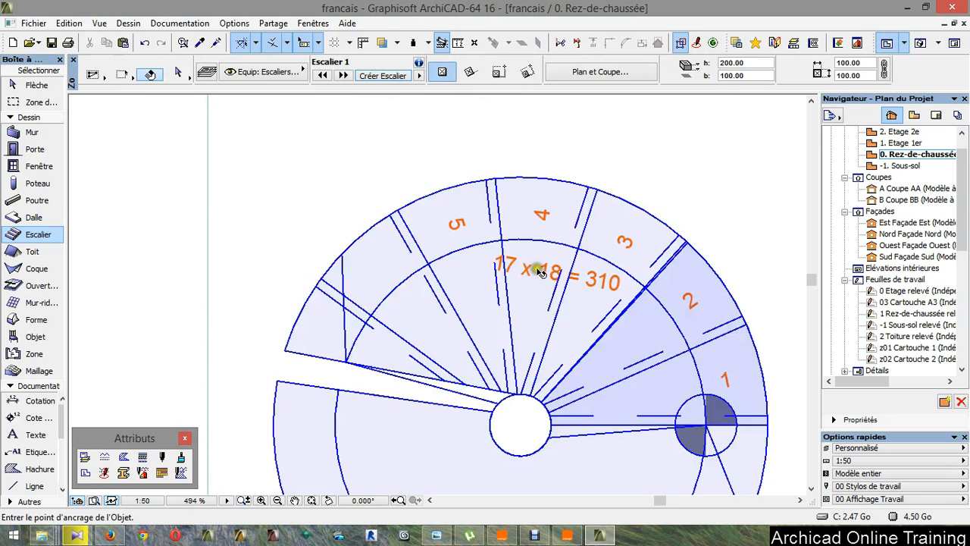
left_click(556, 279)
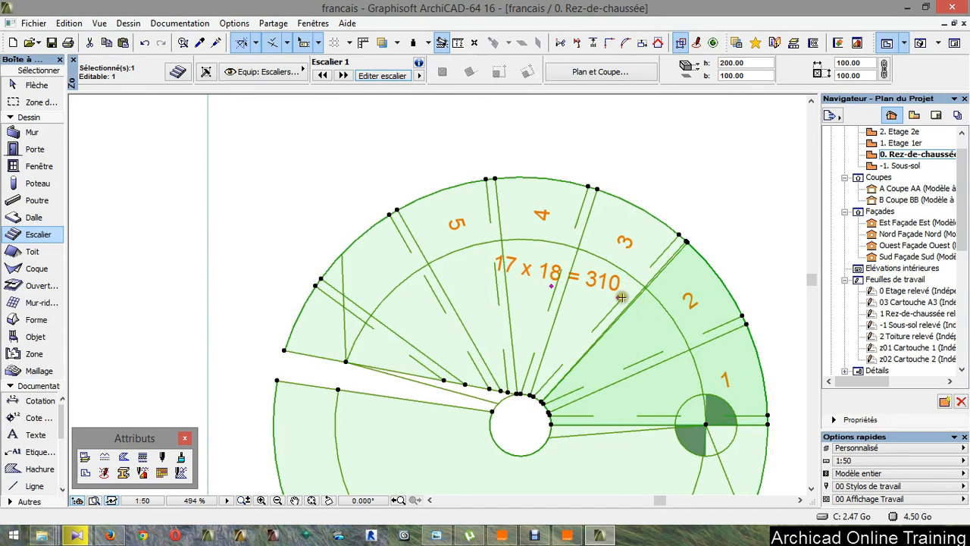
left_click(551, 286)
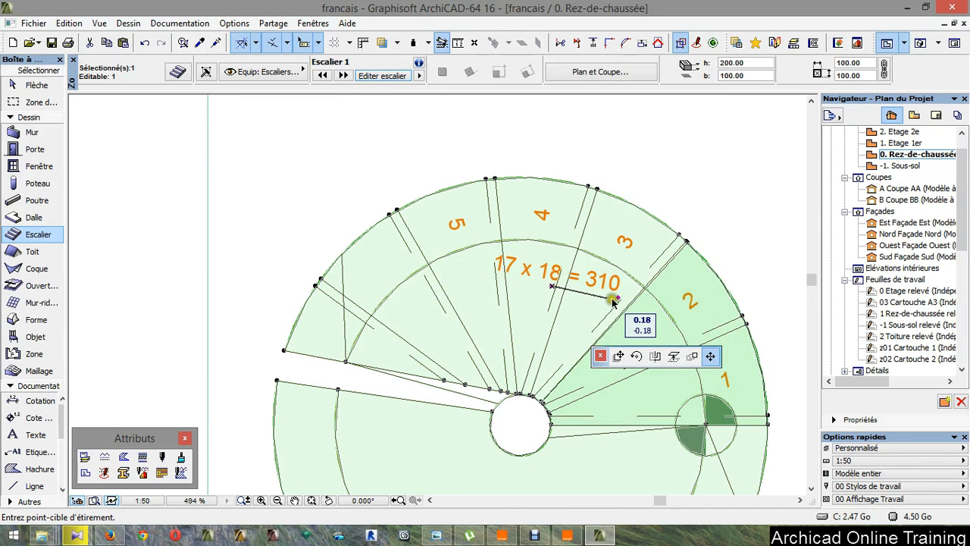
left_click(614, 299)
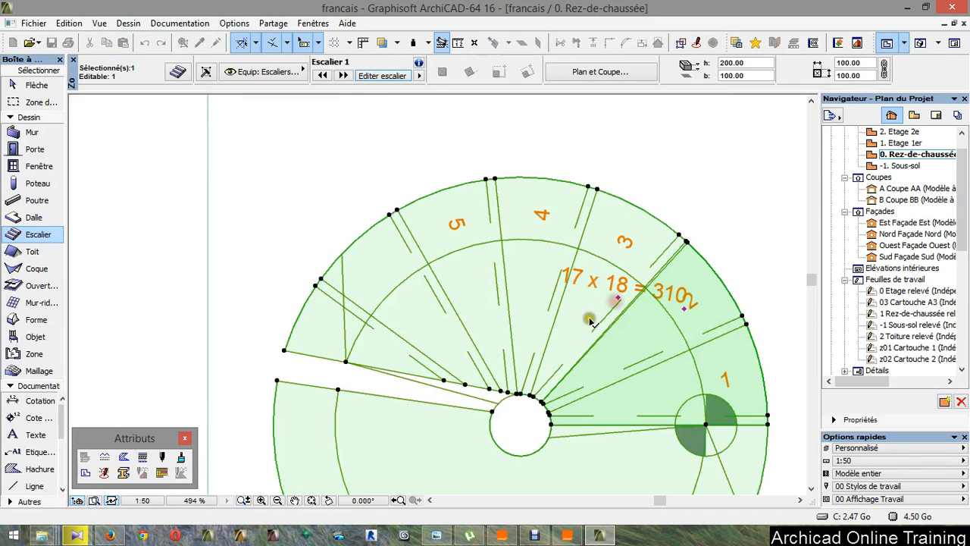
Step: Rotate the riser and flight text about its anchor point until it slopes down diagonally from step 3 toward step 1
left_click(685, 307)
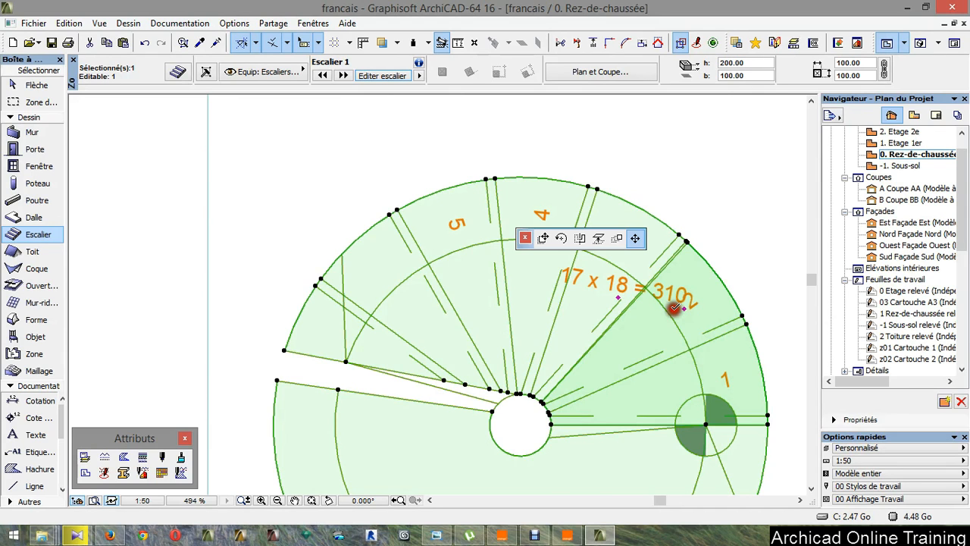
left_click(607, 324)
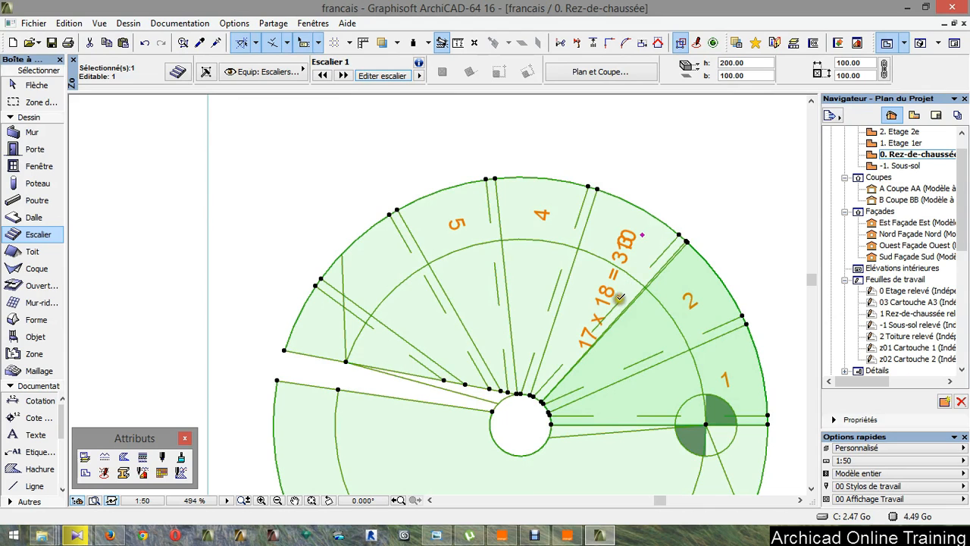
left_click(643, 235)
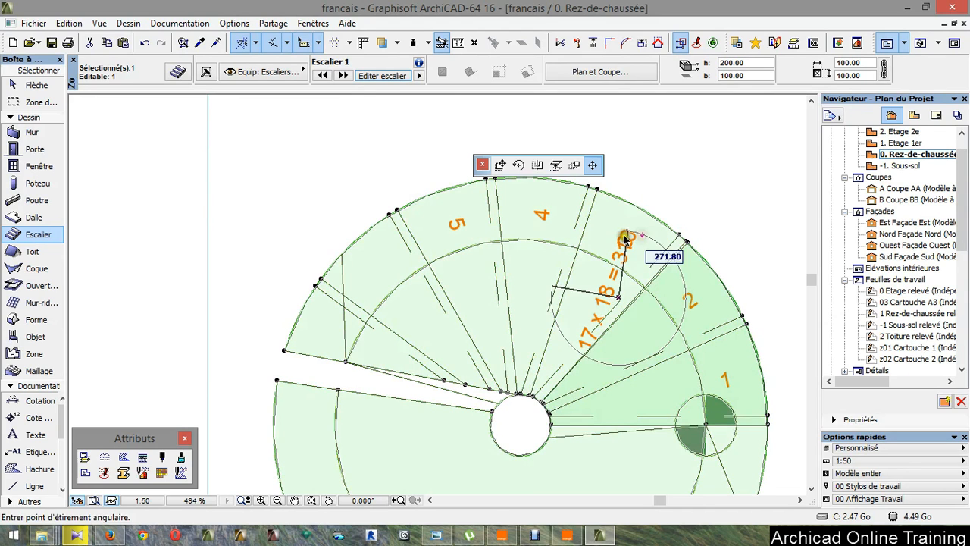
left_click(642, 253)
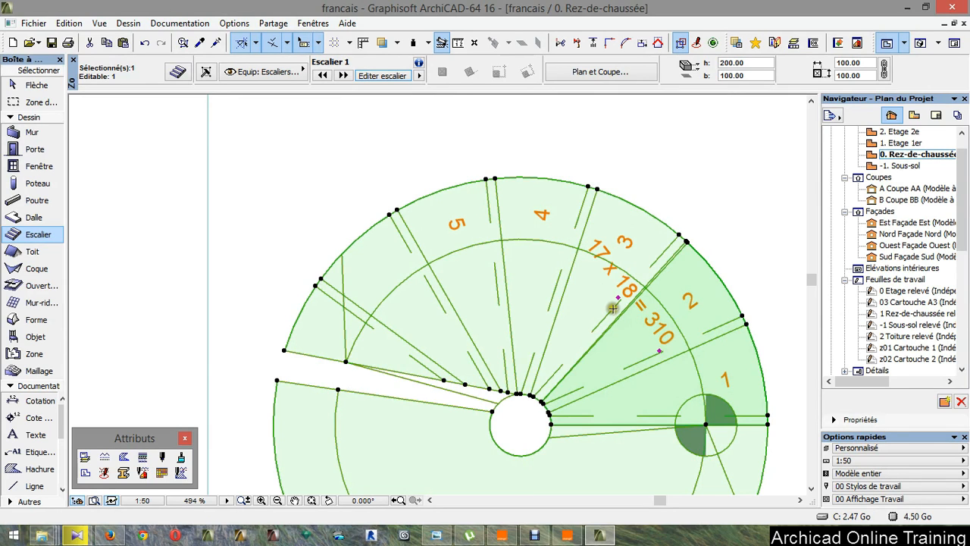
left_click(659, 346)
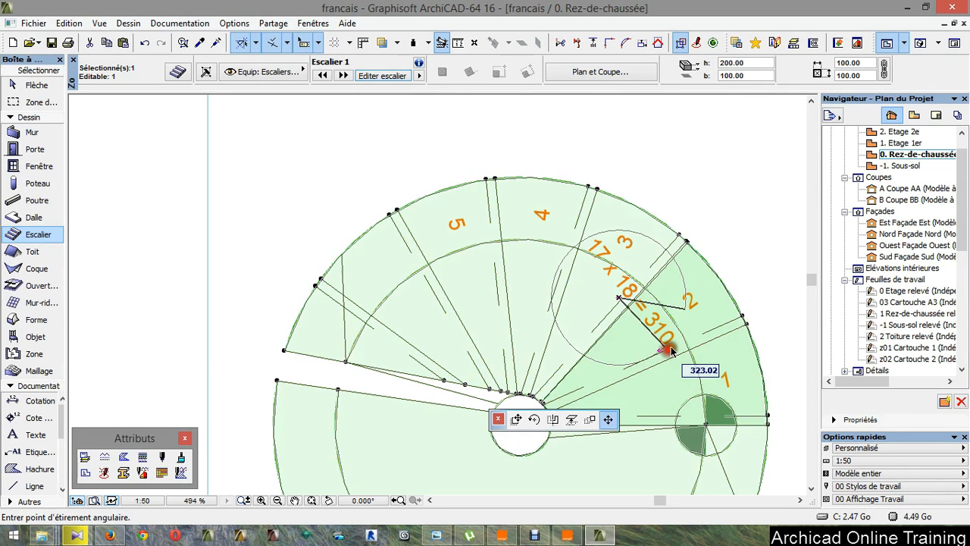
left_click(674, 338)
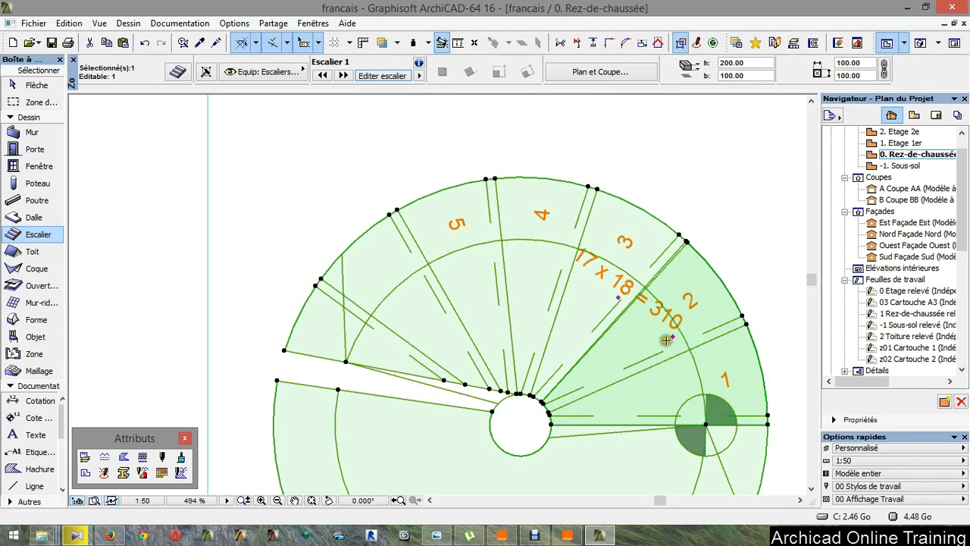
Step: Move the slanted riser and flight text inward, clear of step numbers 2 and 3, and deselect the stair
left_click(617, 298)
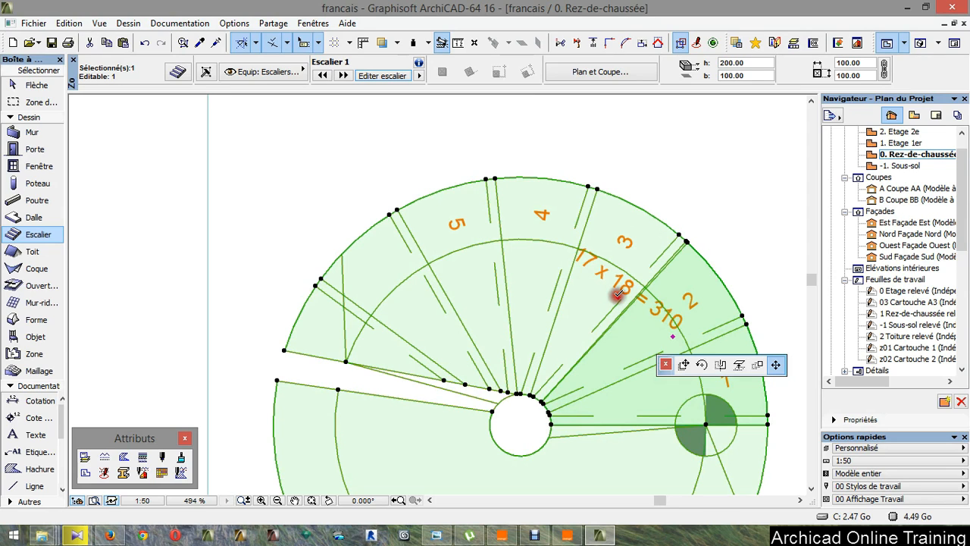
left_click(578, 305)
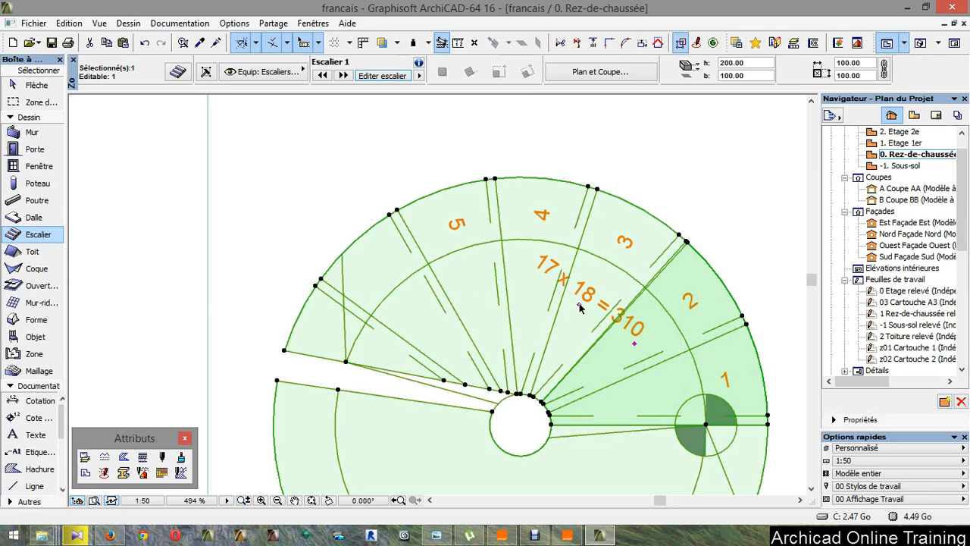
key("Escape")
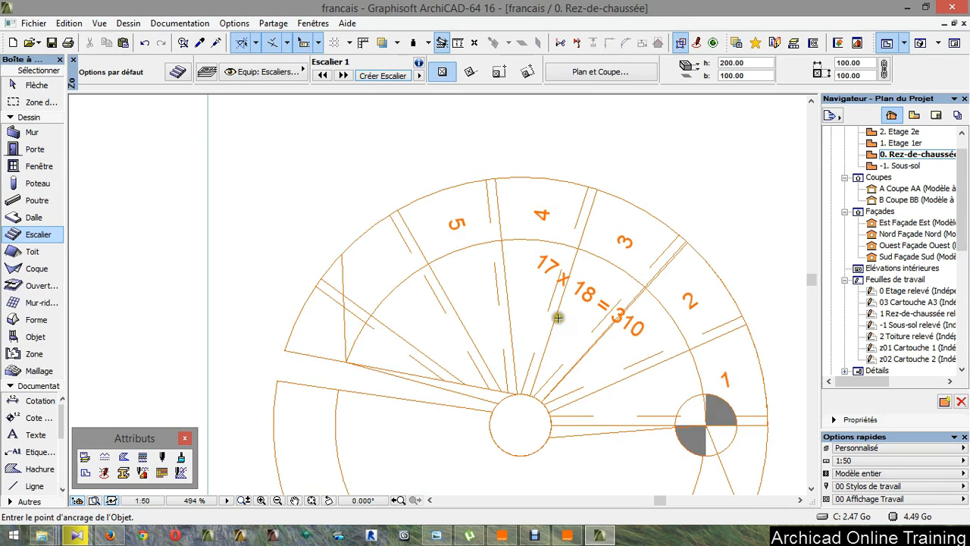
scroll(557, 317, "down", 4)
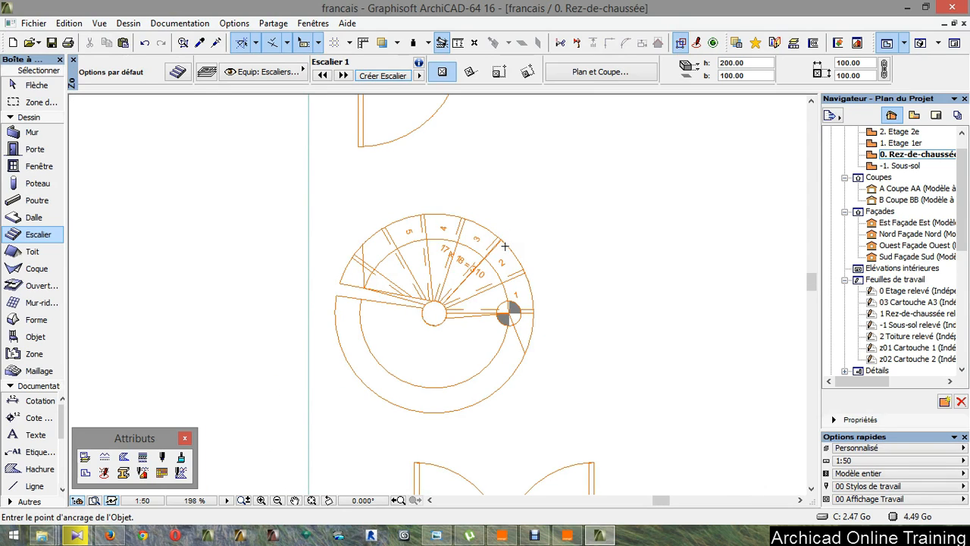
Step: Set the placed spiral stair's walking line end symbol to Style5 in its 2D symbol settings and apply the change
left_click(465, 337)
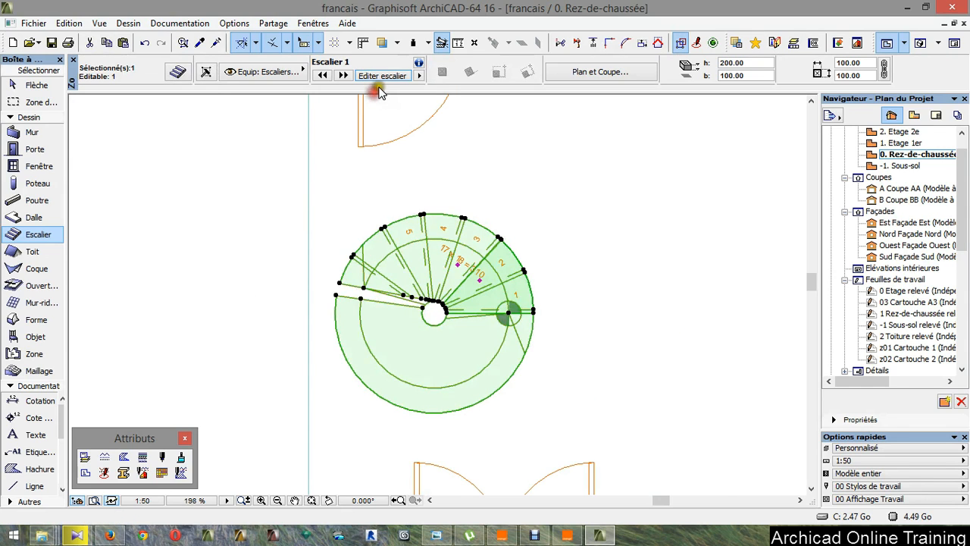
left_click(380, 79)
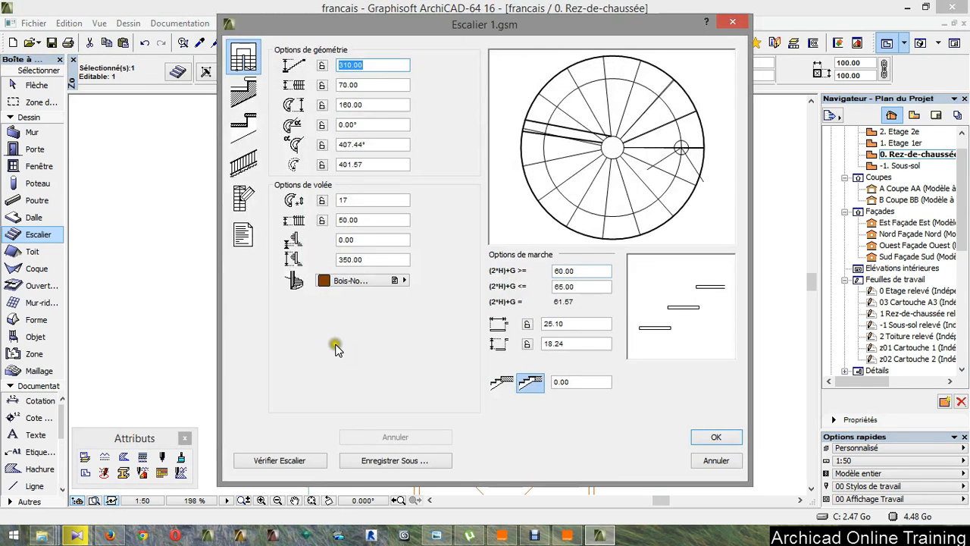
left_click(243, 198)
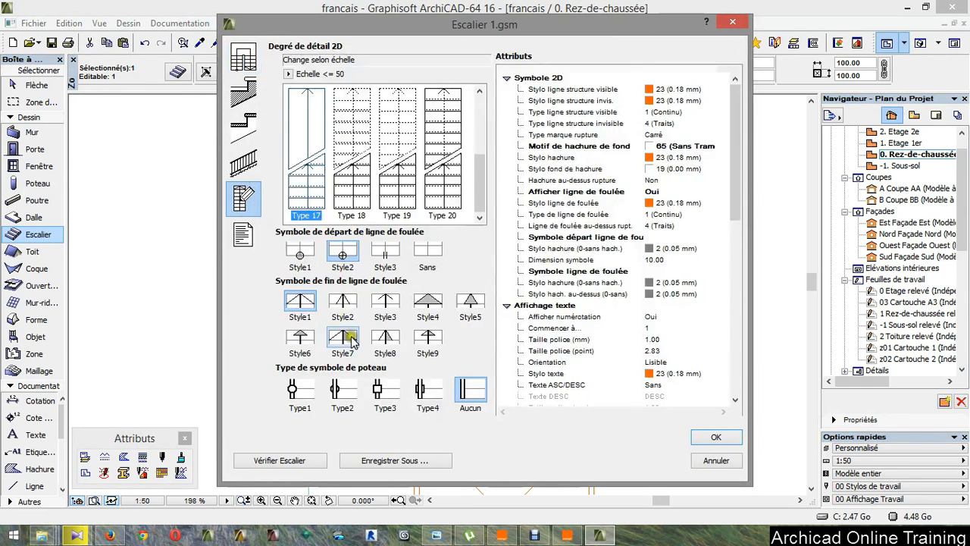
left_click(470, 301)
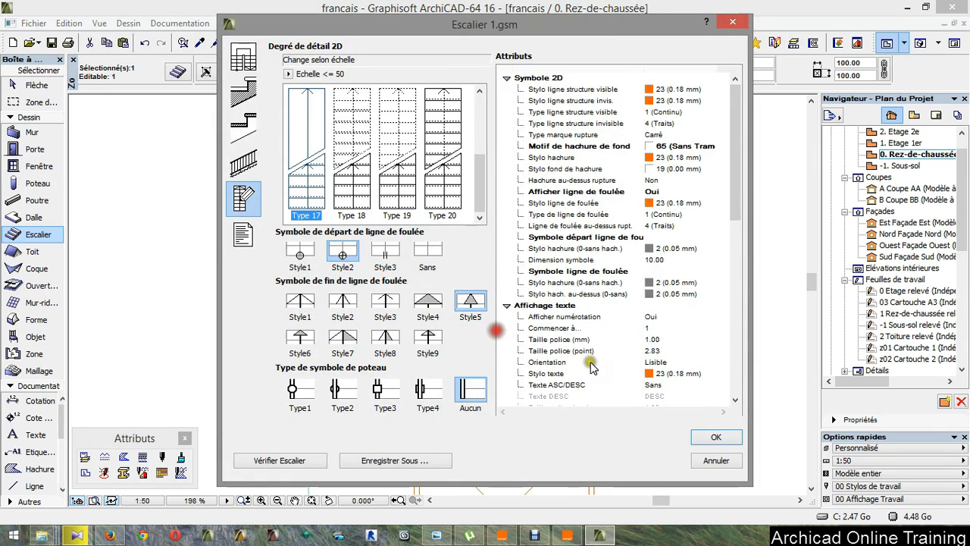
left_click(698, 433)
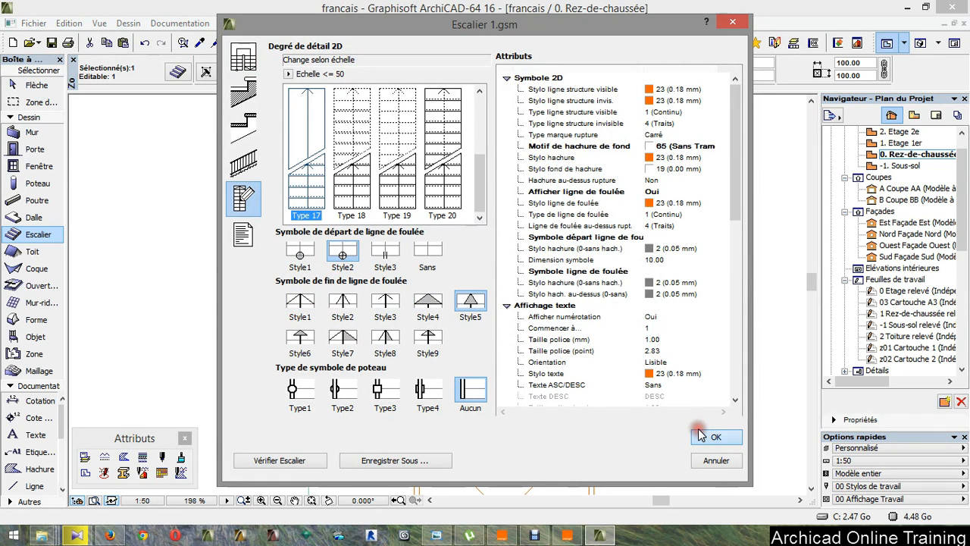
left_click(701, 434)
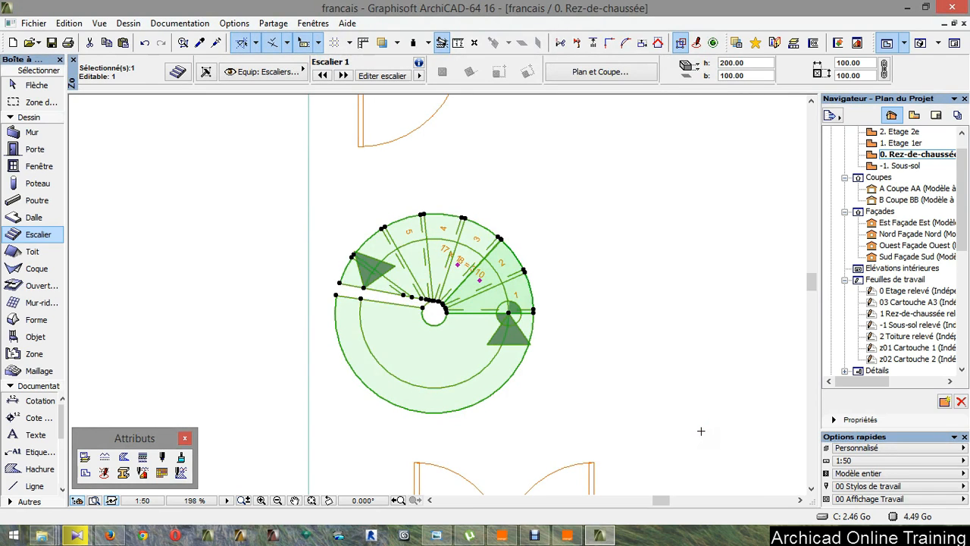
key("Escape")
scroll(485, 413, "down", 2)
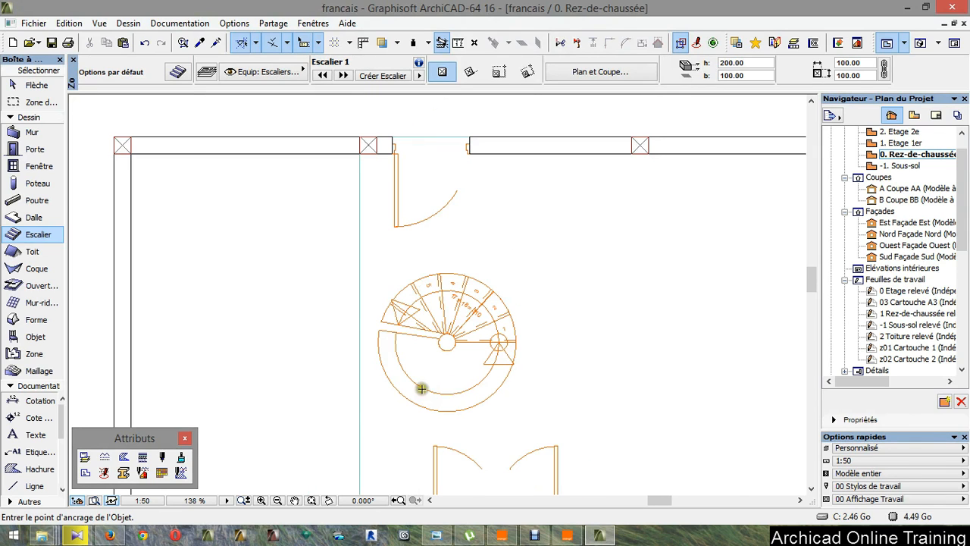
Step: Examine the spiral stair's 2D symbol on the ground floor plan, up close and in relation to the surrounding walls and doors
scroll(418, 177, "down", 3)
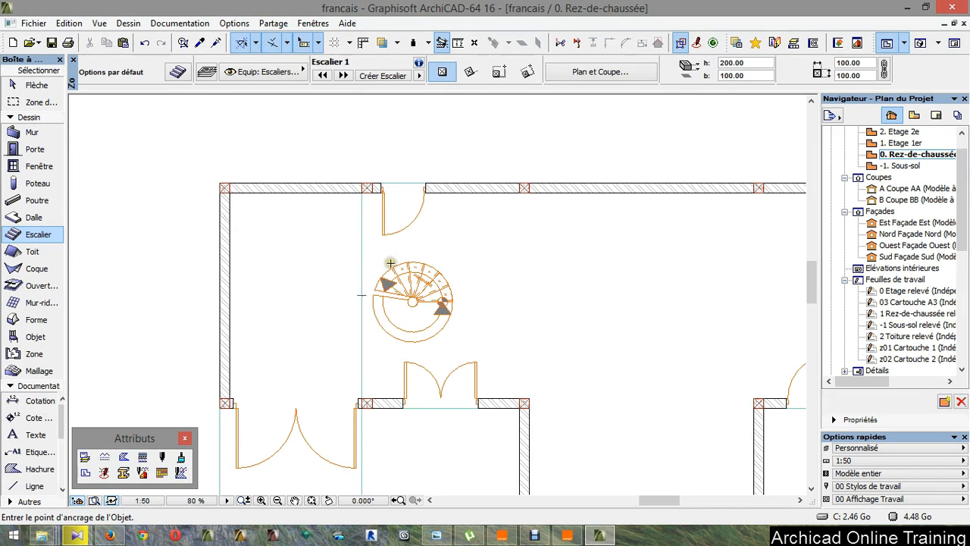
left_click(412, 307, "shift")
key("Escape")
key("Escape")
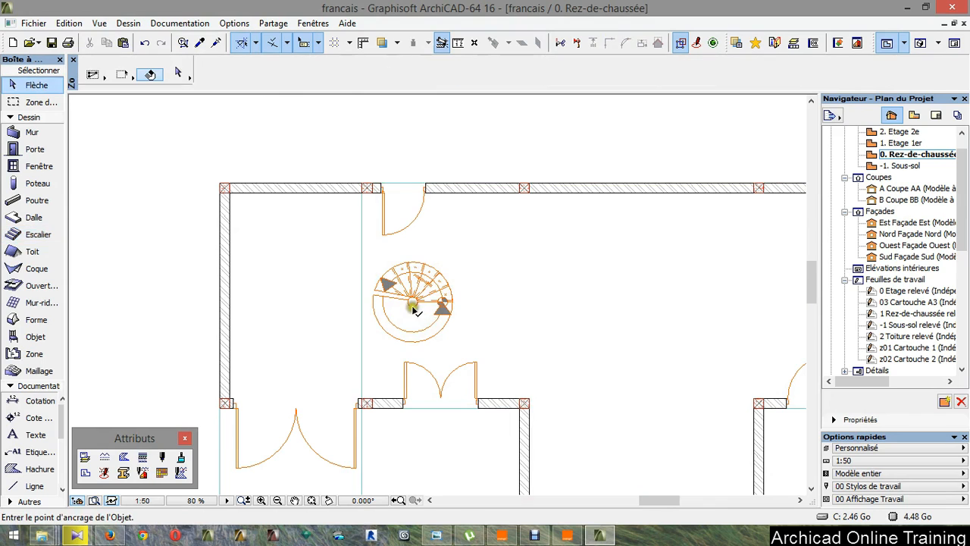
scroll(403, 279, "up", 2)
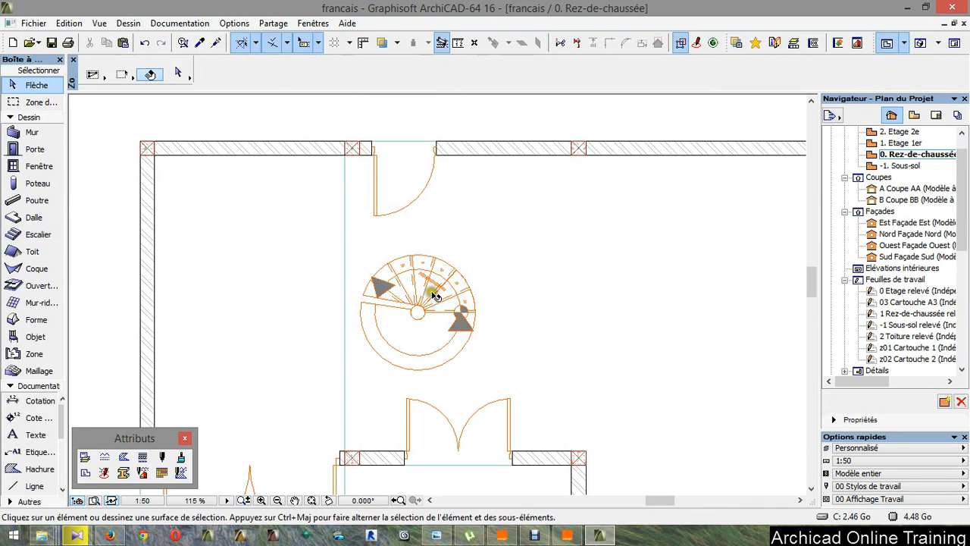
left_click(415, 314)
scroll(415, 314, "up", 3)
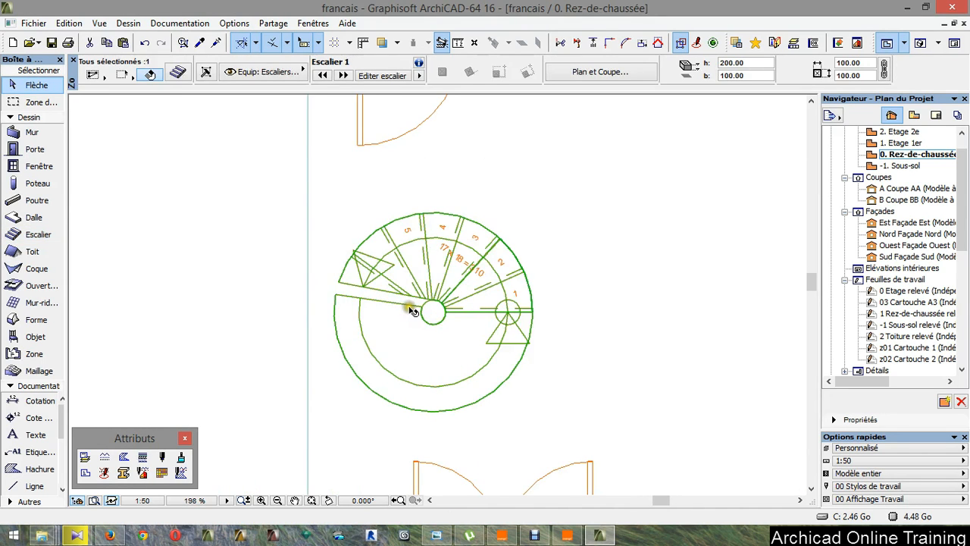
key("Escape")
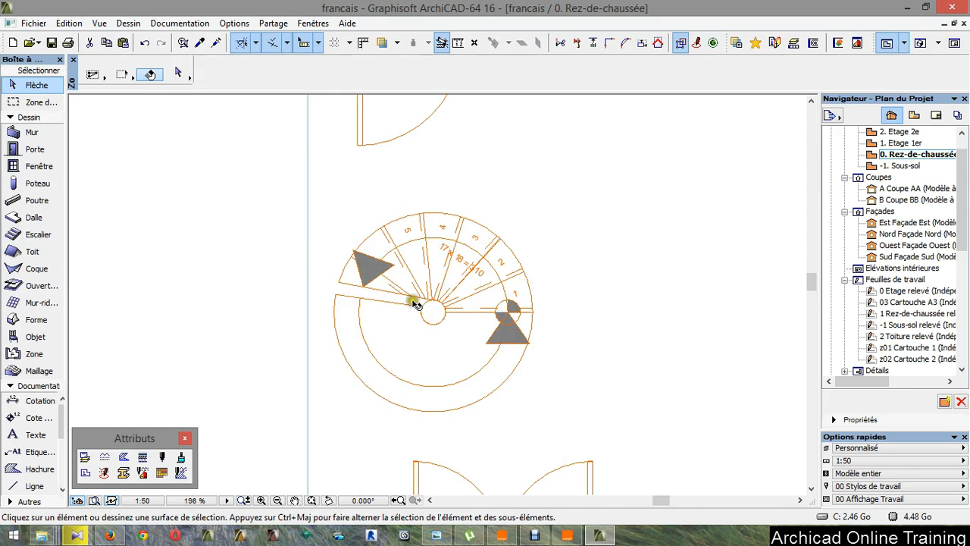
scroll(415, 304, "down", 5)
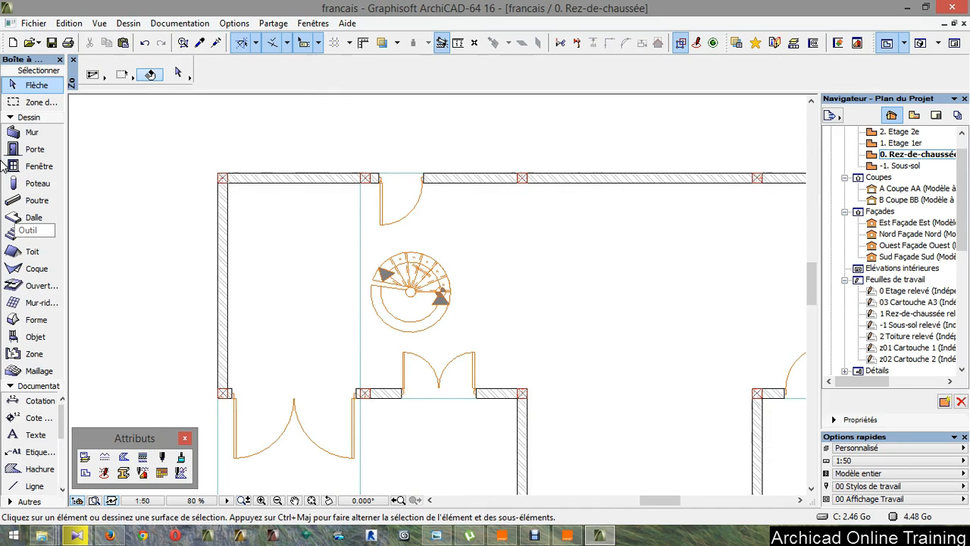
Step: Set the wall defaults to a height of 280 and a base elevation of 0 relative to the current storey
left_click(35, 132)
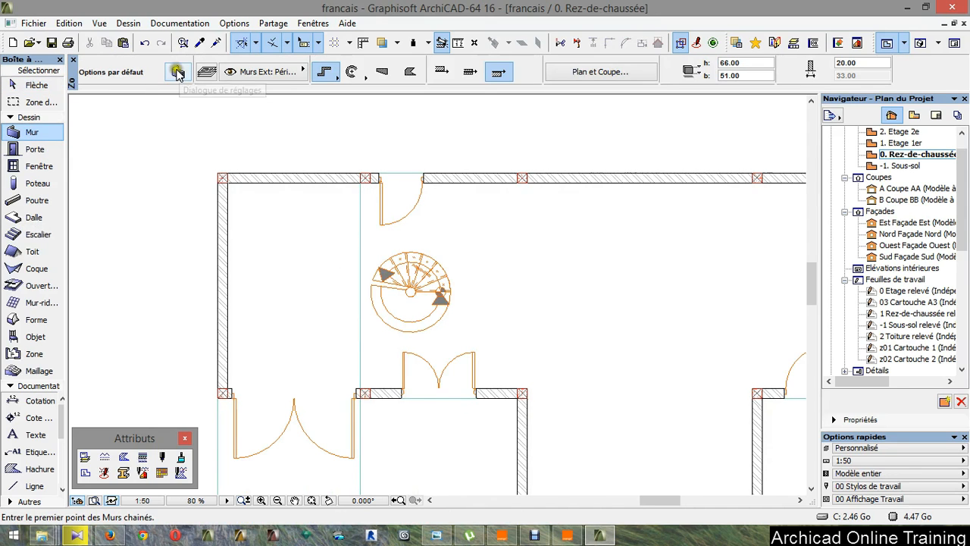
key("ctrl+t")
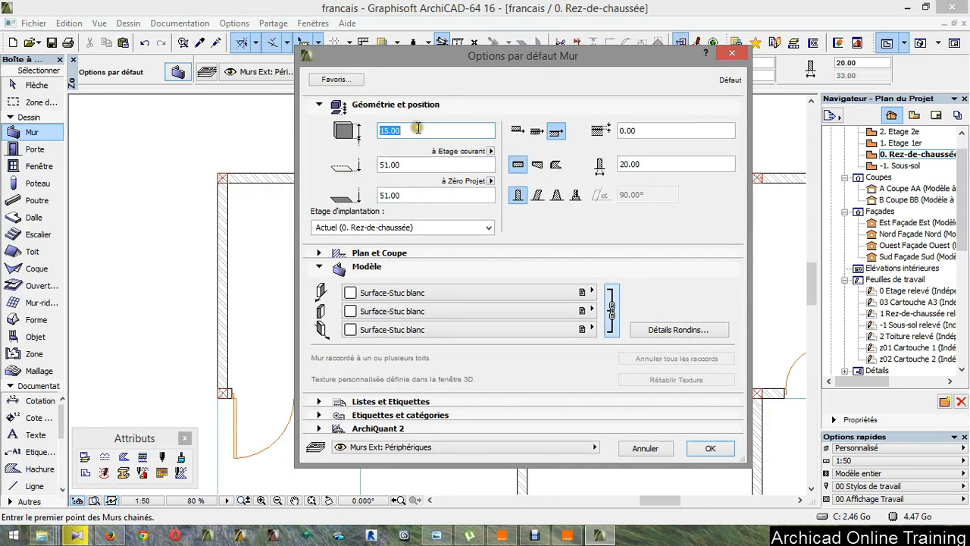
type("280")
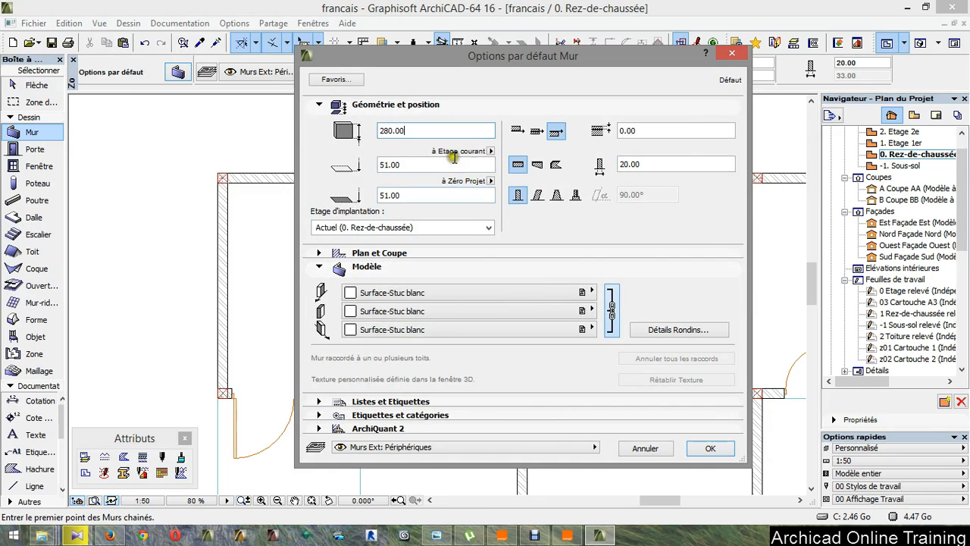
left_click(392, 172)
type("0")
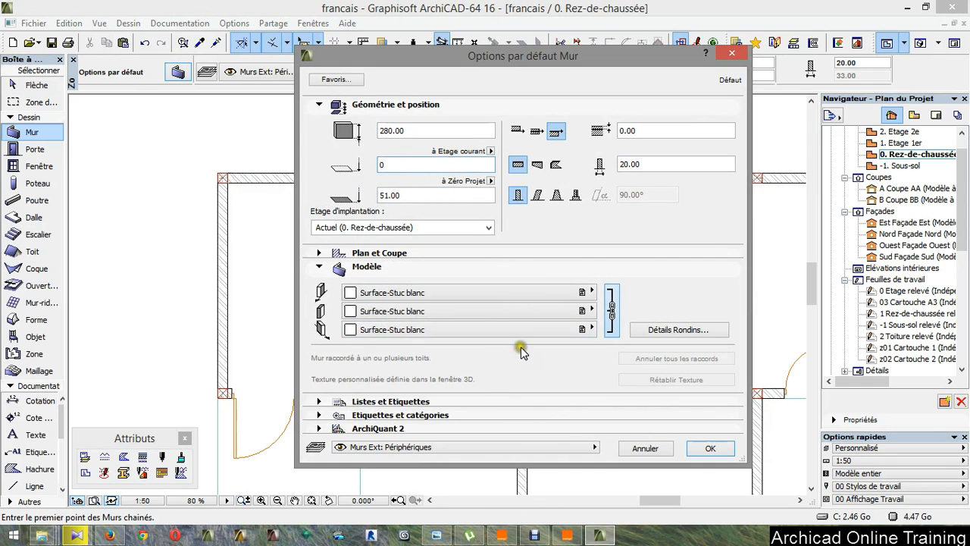
left_click(714, 448)
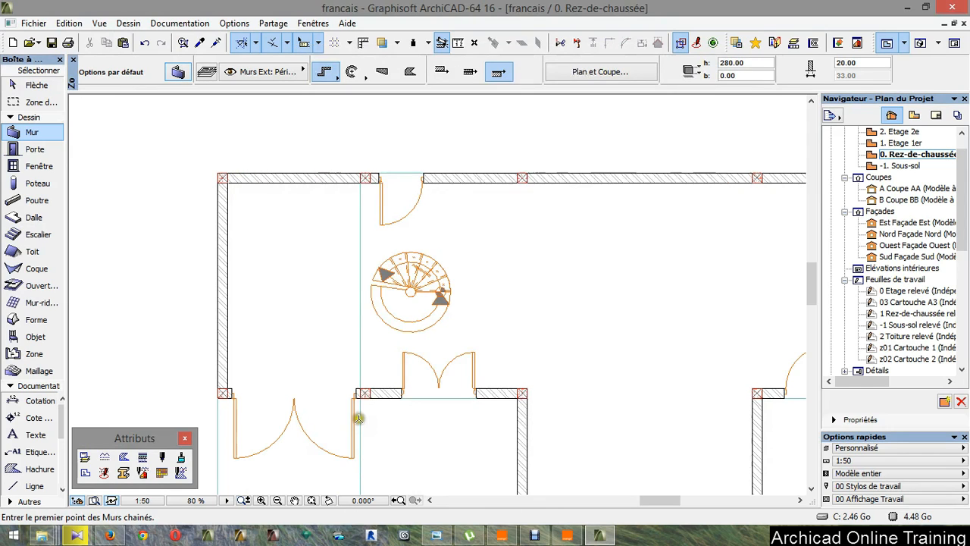
Step: Draw a straight partition wall between the lower and upper columns just beside the spiral stair
left_click(361, 392)
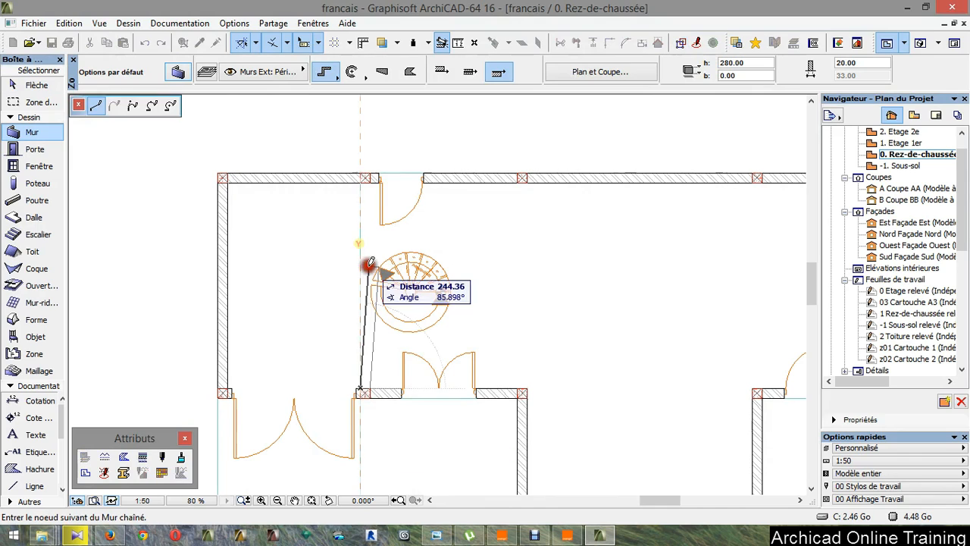
left_click(361, 178)
right_click(360, 146)
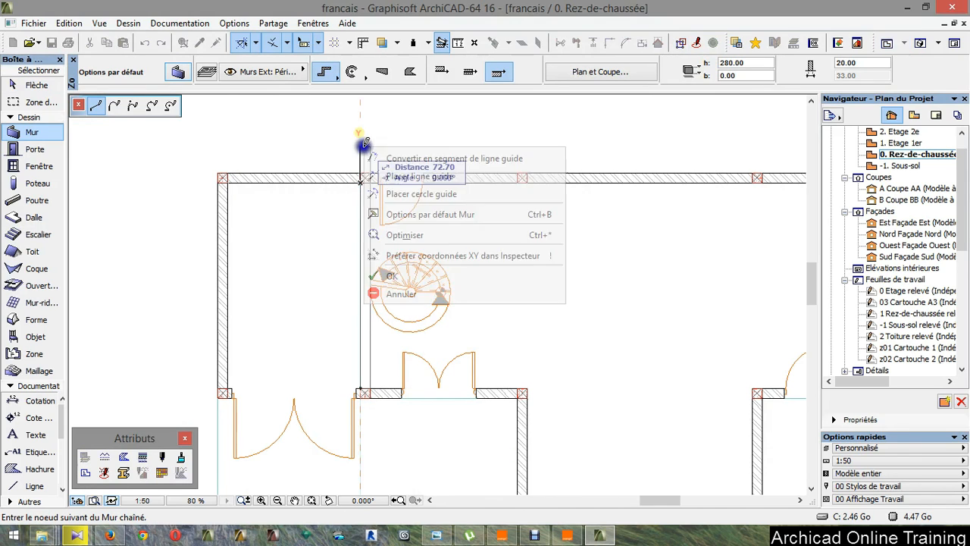
left_click(425, 277)
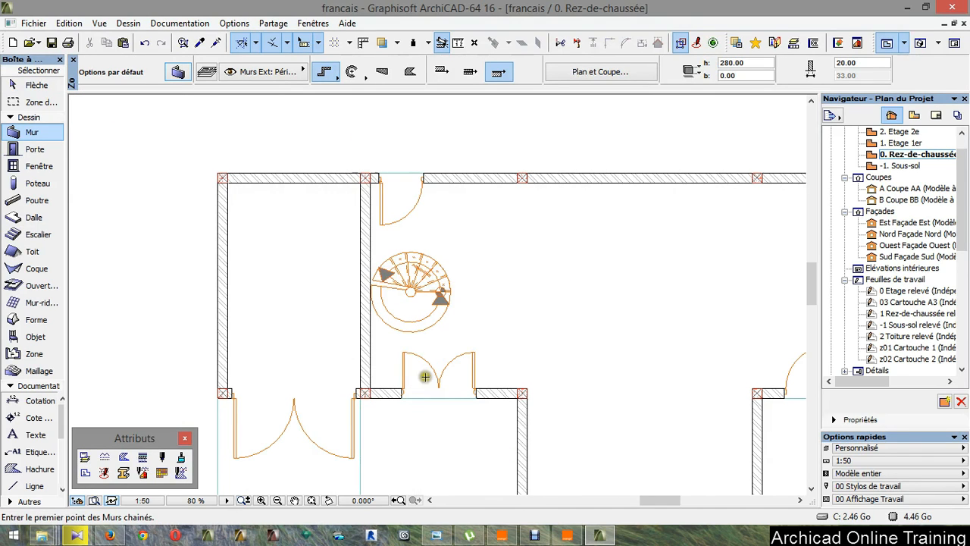
Step: Move the spiral stair so its outer edge touches the face of the new partition wall
left_click(409, 294)
scroll(395, 287, "up", 4)
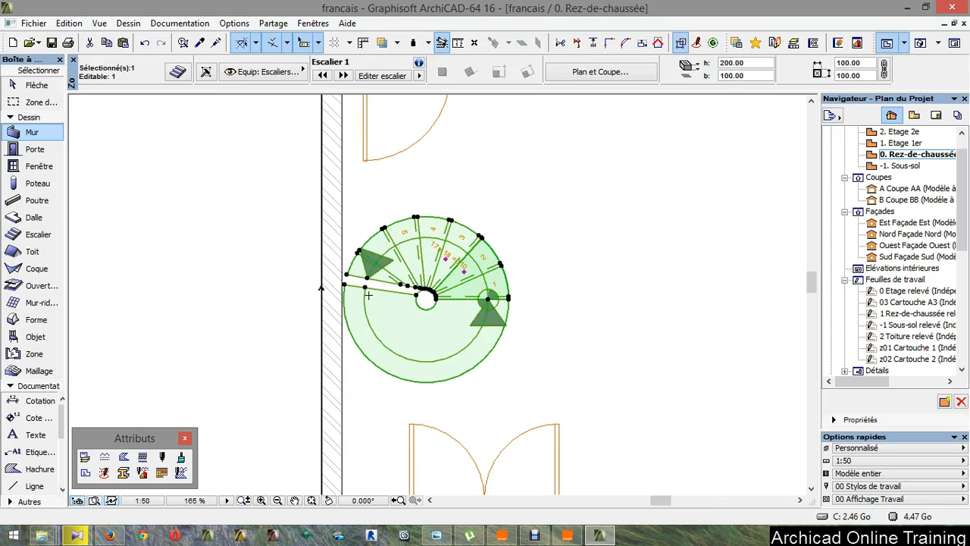
key("ctrl+d")
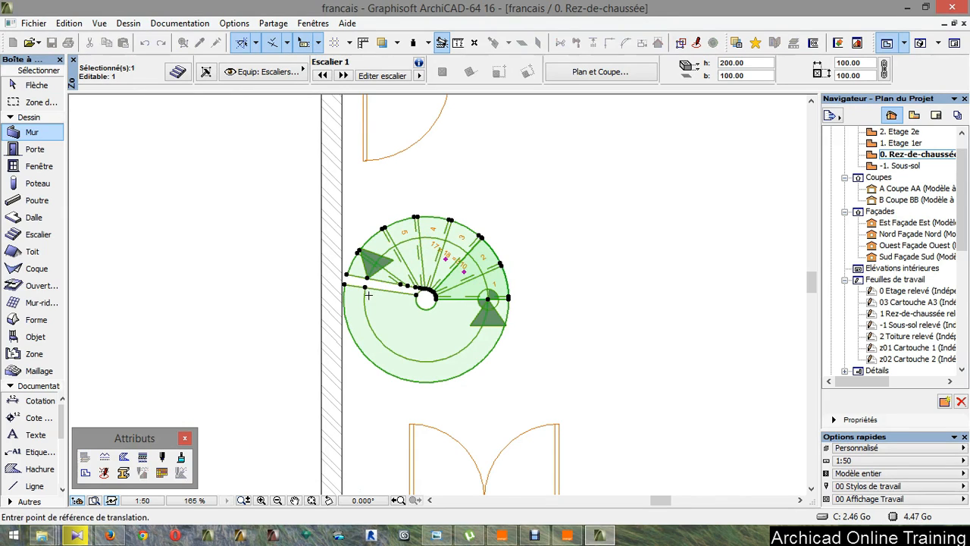
left_click(360, 294)
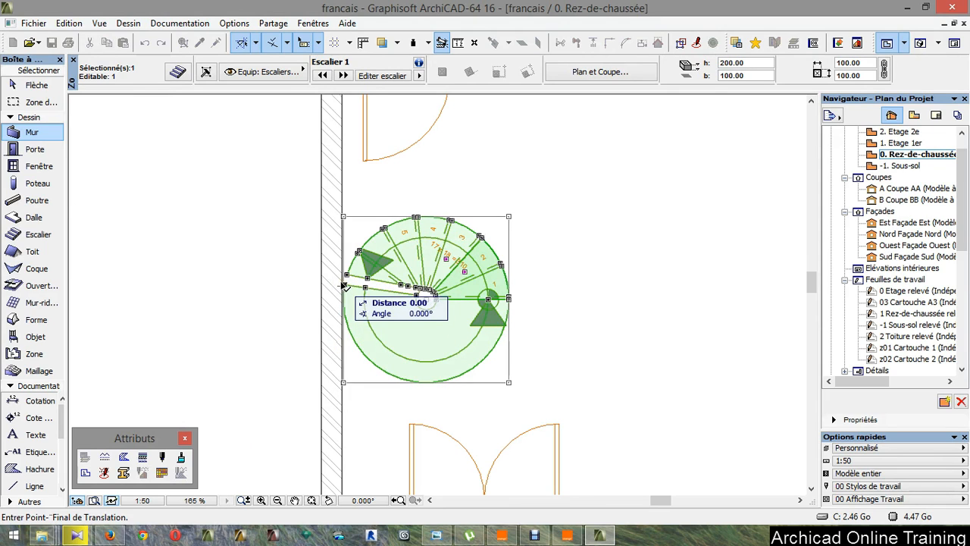
left_click(341, 282)
scroll(341, 282, "down", 4)
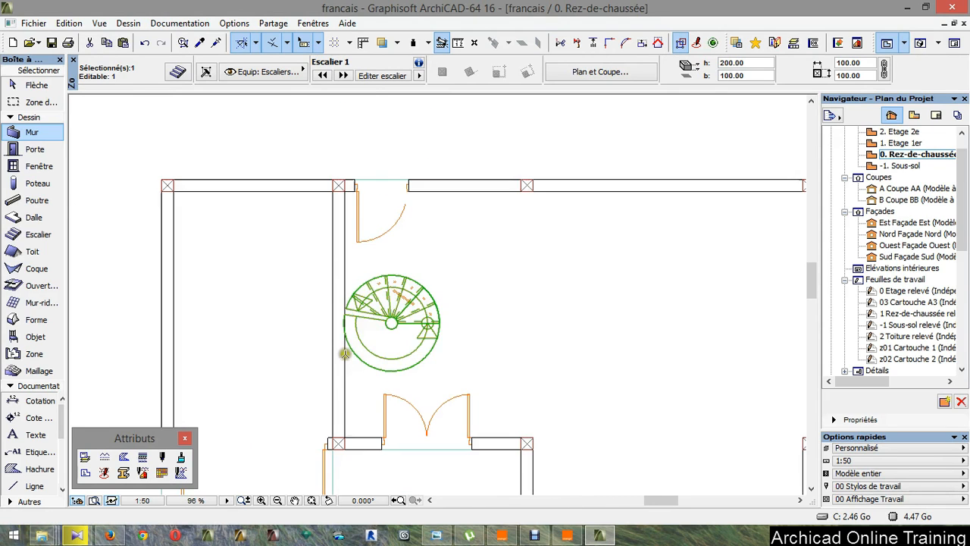
Step: Shift the spiral stair horizontally away from the partition wall to leave a small gap
scroll(455, 294, "up", 5)
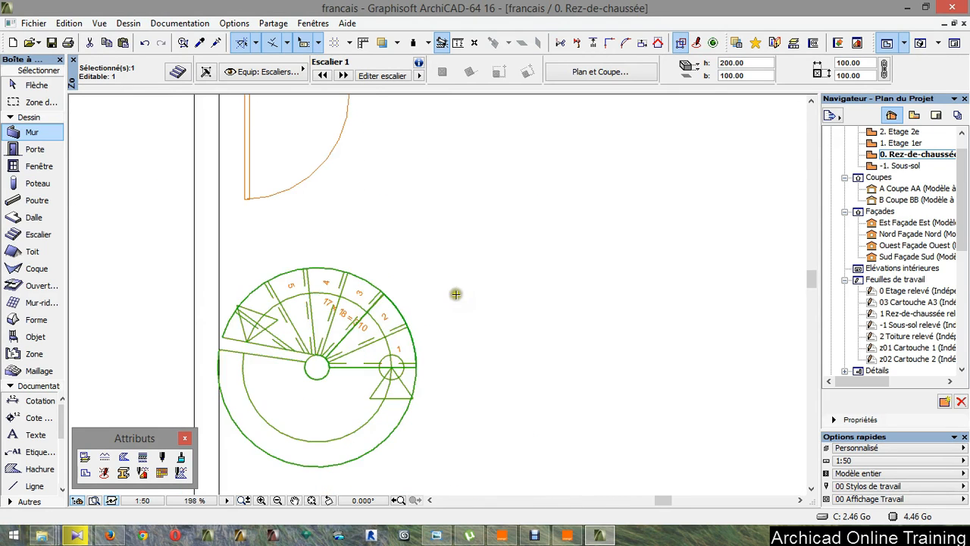
key("ctrl+d")
left_click(416, 365)
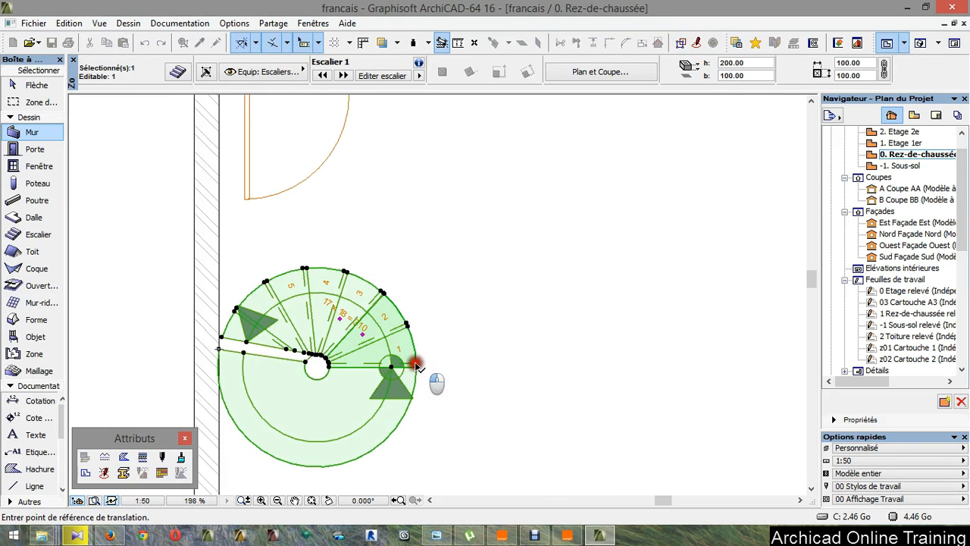
left_click(428, 363)
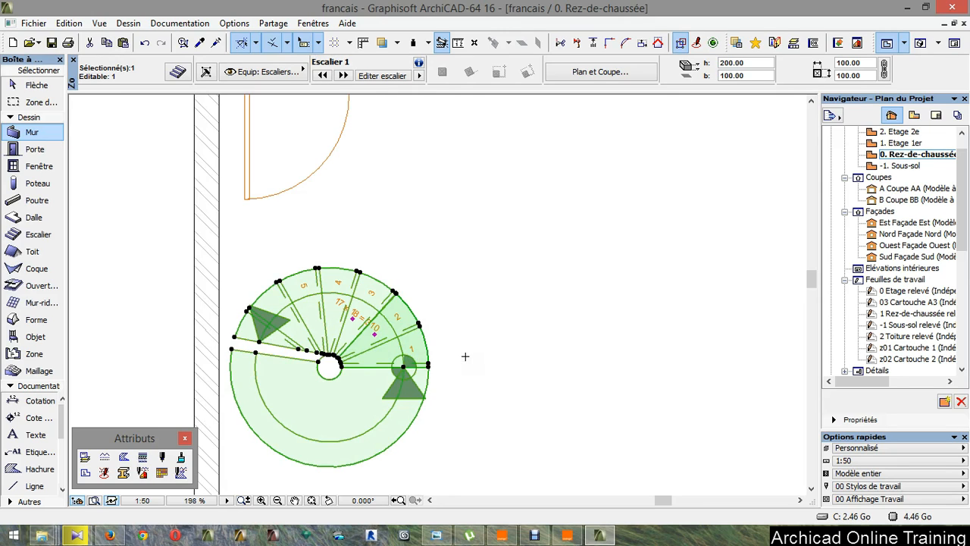
Step: Rotate the spiral stair counterclockwise about its centre until its first step points toward the upper wall, and deselect it
key("ctrl+e")
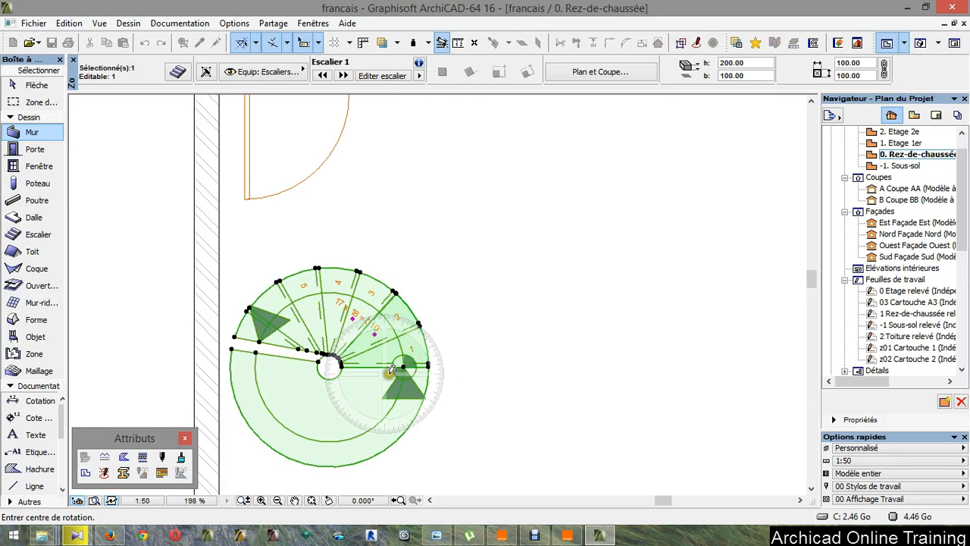
left_click(330, 364)
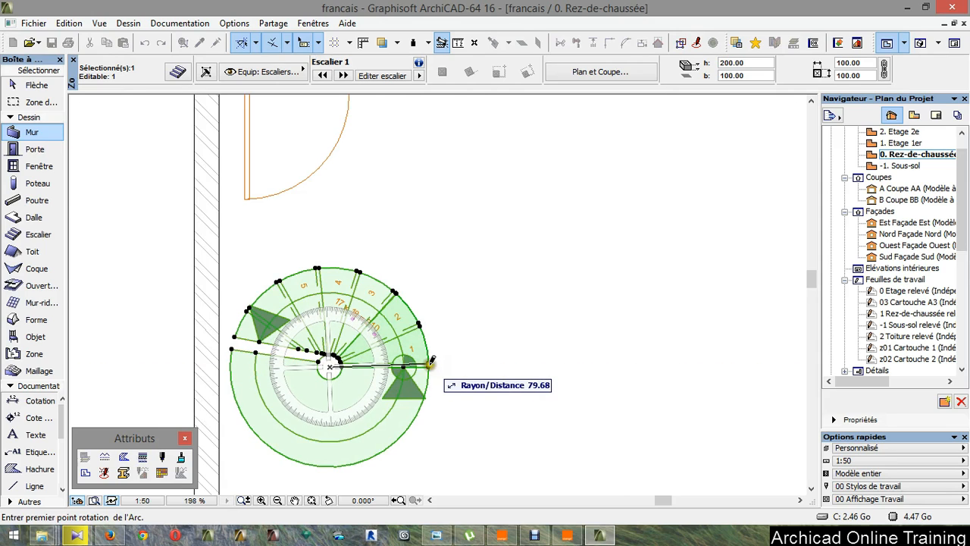
left_click(429, 361)
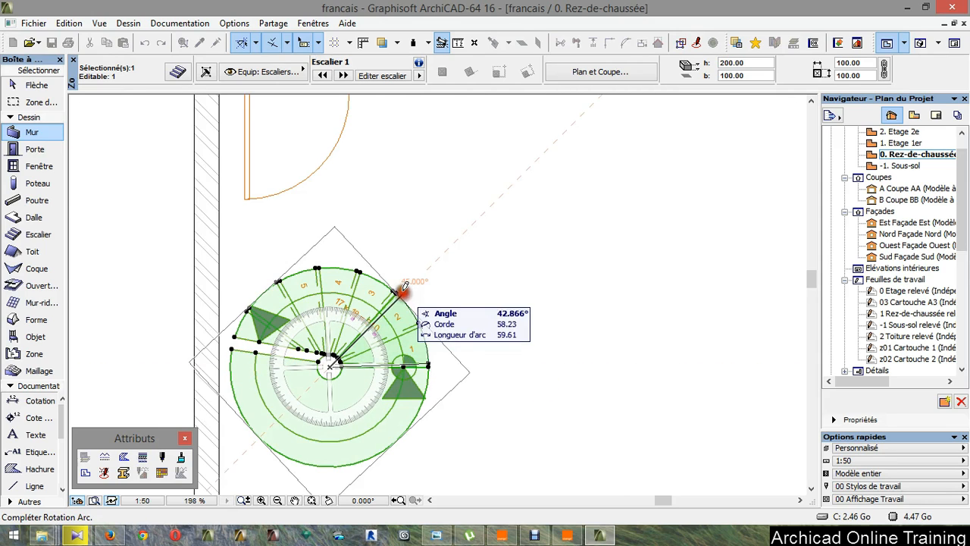
left_click(372, 252)
key("Escape")
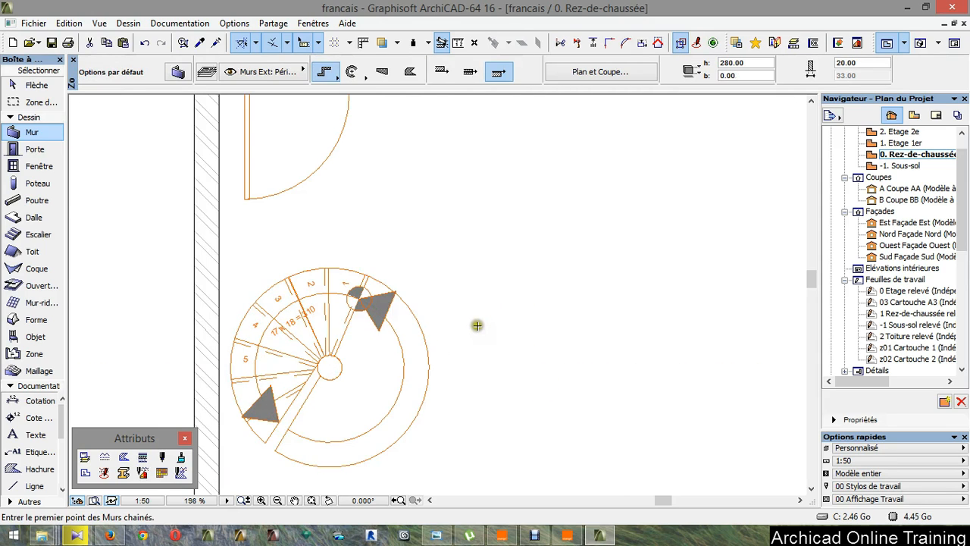
Step: Move the single door in the upper wall about 188 cm along the wall, up against the next column
scroll(481, 359, "down", 3)
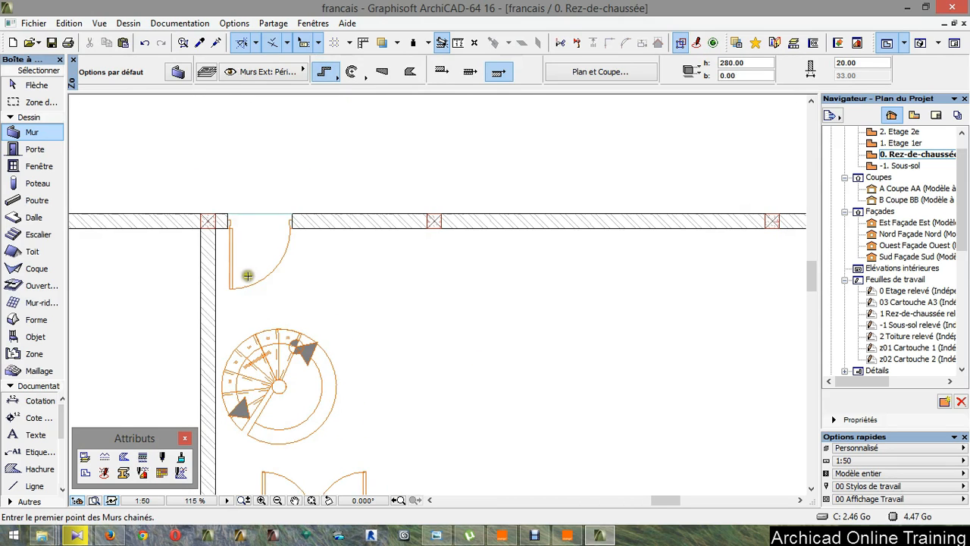
left_click(294, 251, "shift")
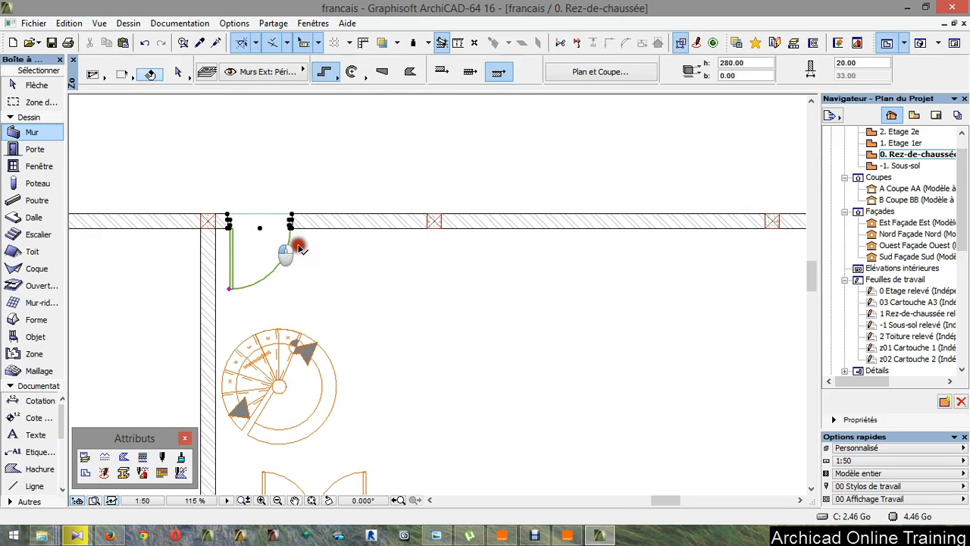
key("ctrl+d")
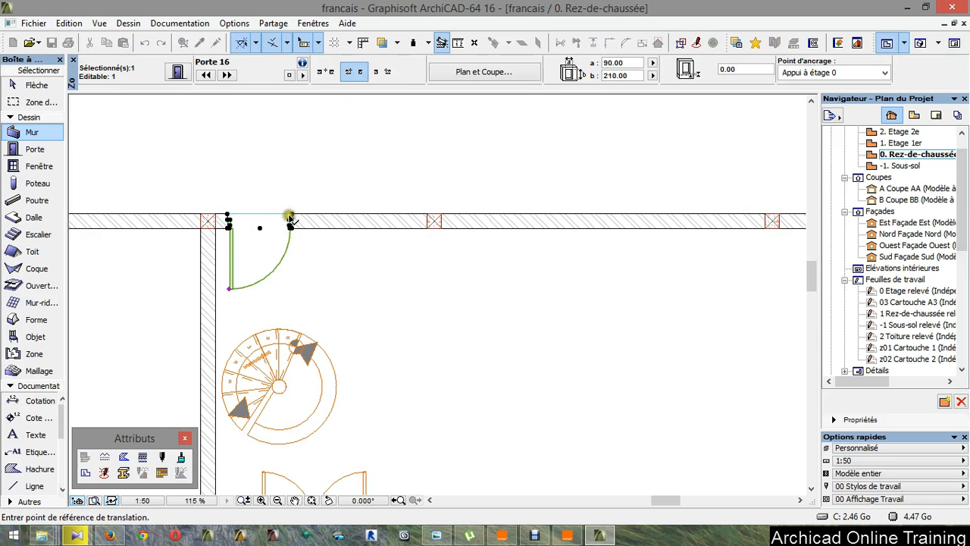
left_click(291, 218)
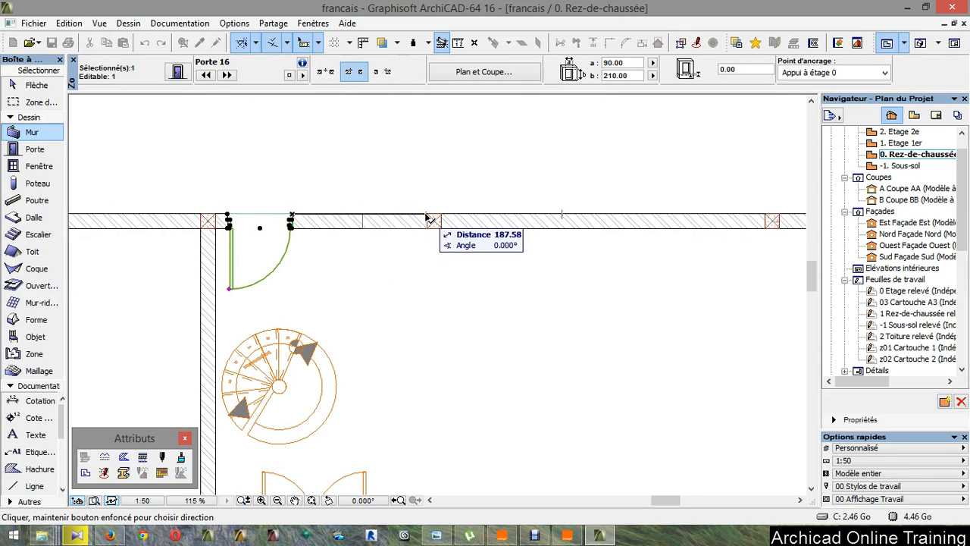
left_click(425, 216)
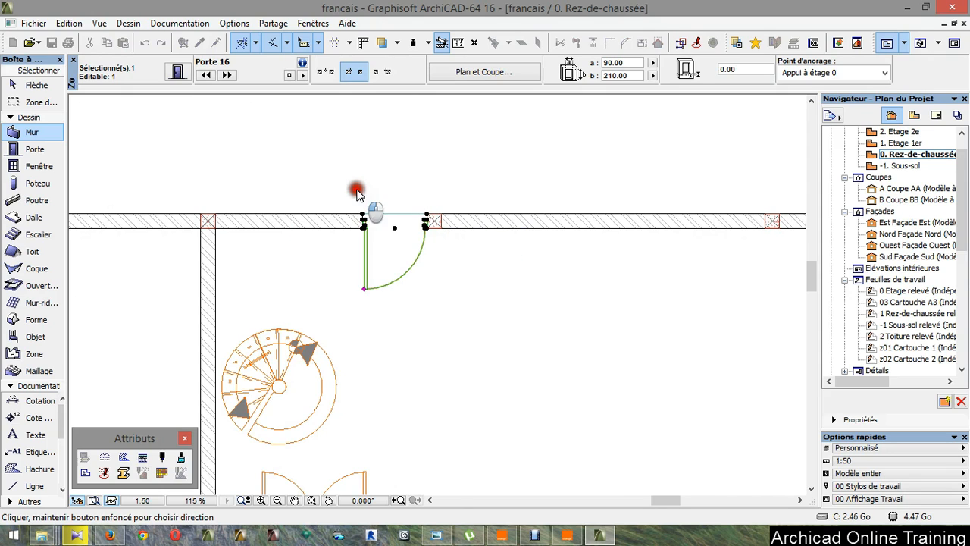
key("Escape")
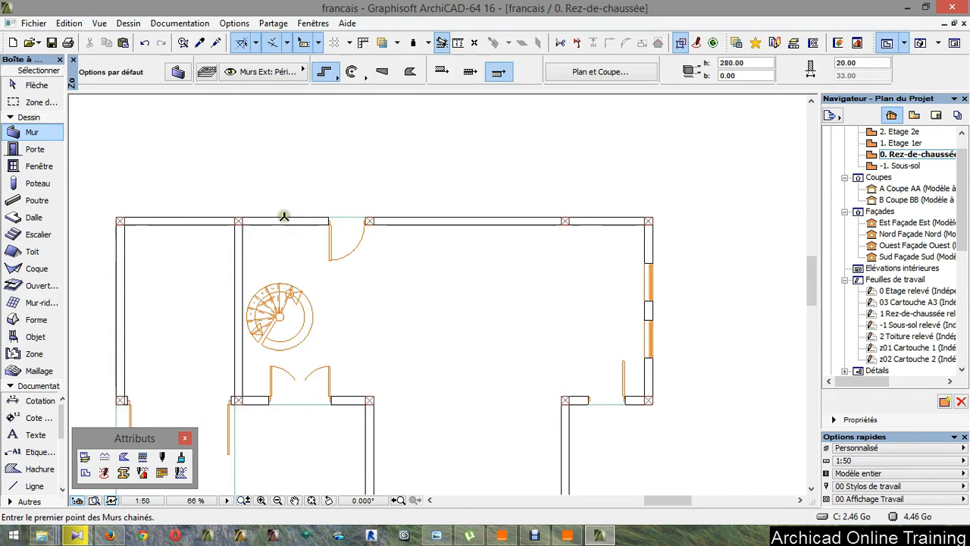
Step: Place a door with the current double garage door defaults in the upper part of the partition wall, opening toward the stair
scroll(285, 216, "down", 3)
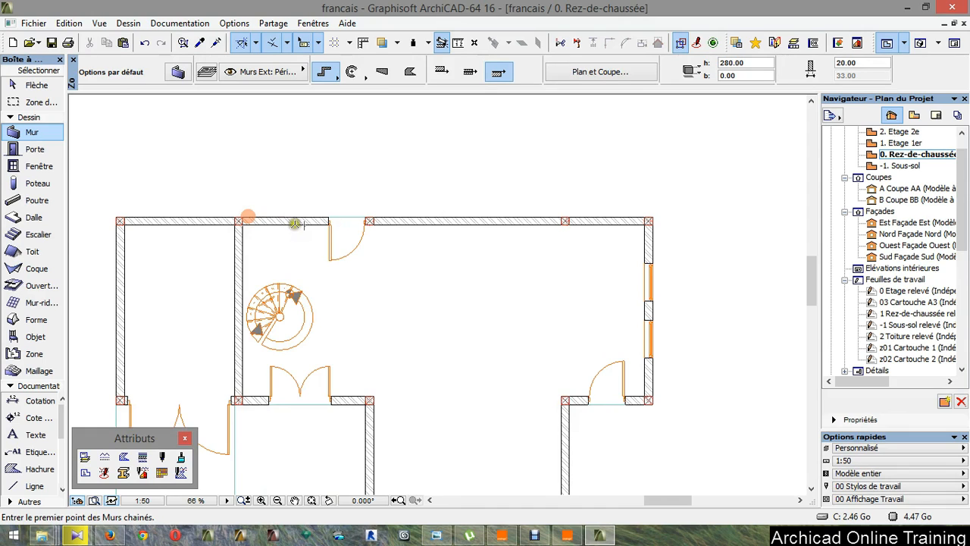
left_click(35, 149)
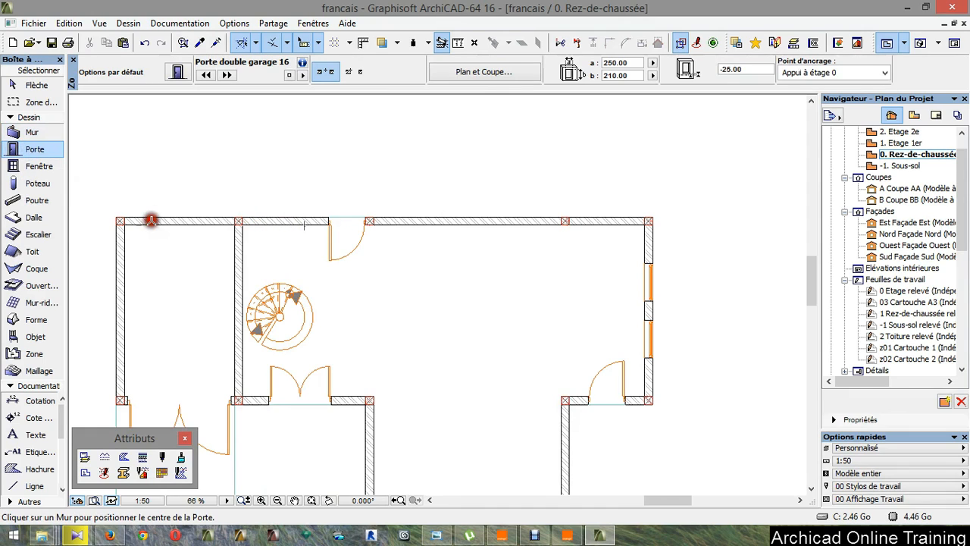
left_click(241, 254)
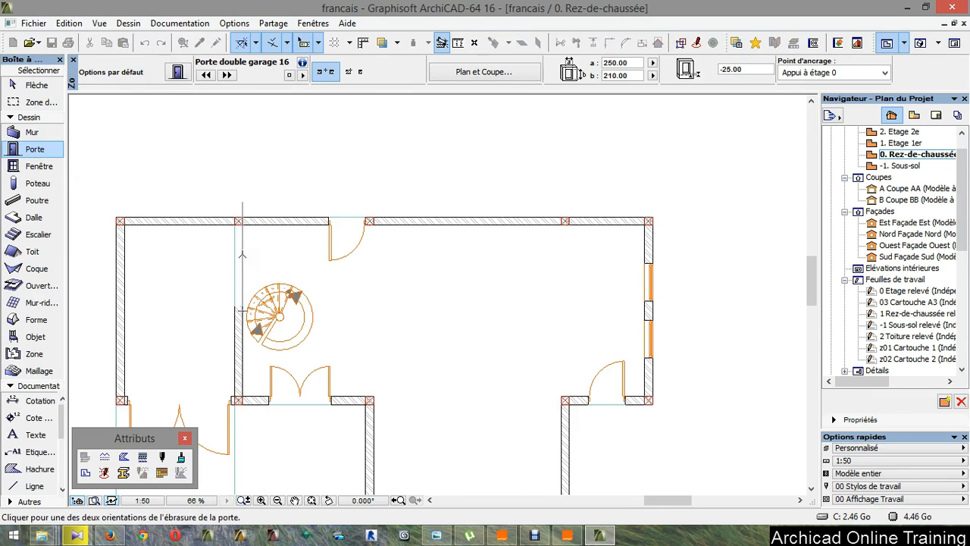
left_click(294, 186)
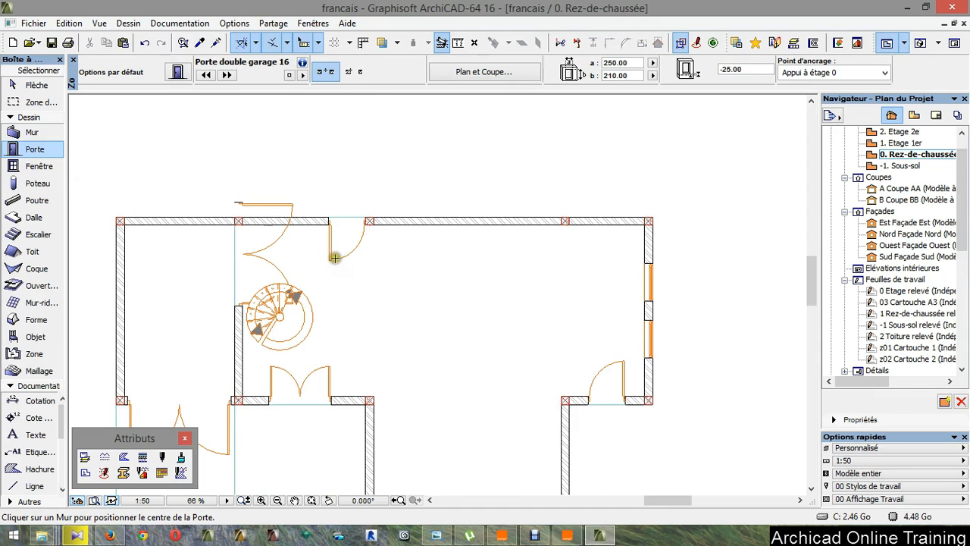
Step: Pick up the settings of the single door in the upper wall and transfer them to the partition wall's double door
left_click(200, 42)
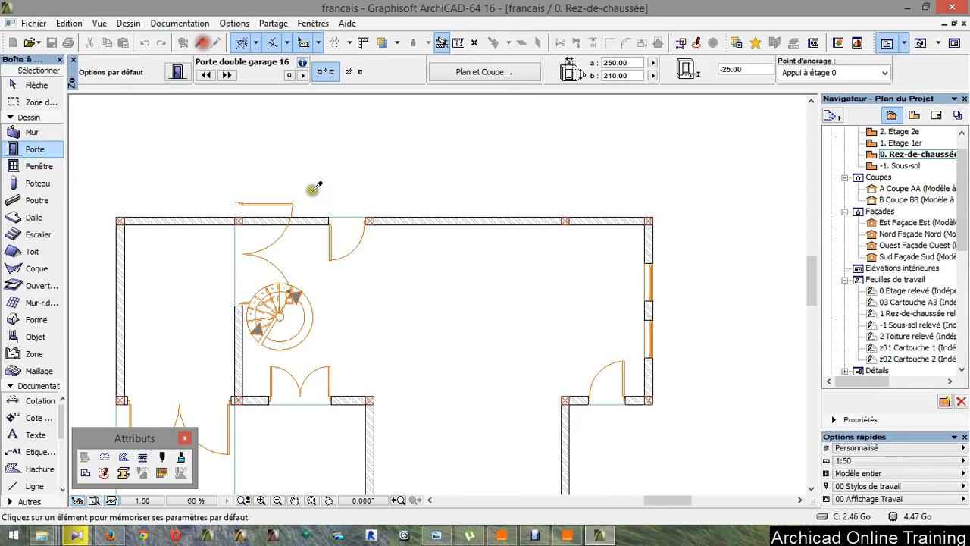
left_click(324, 246)
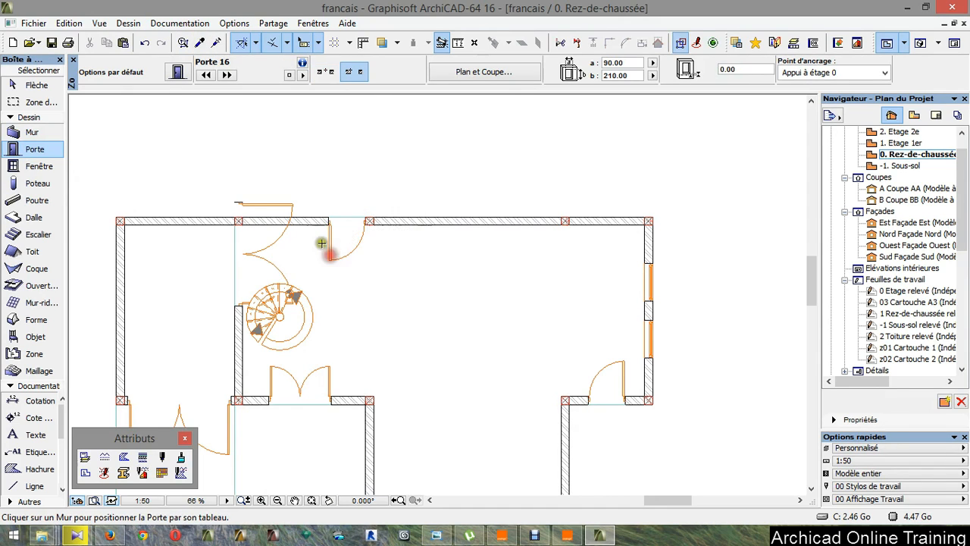
left_click(216, 43)
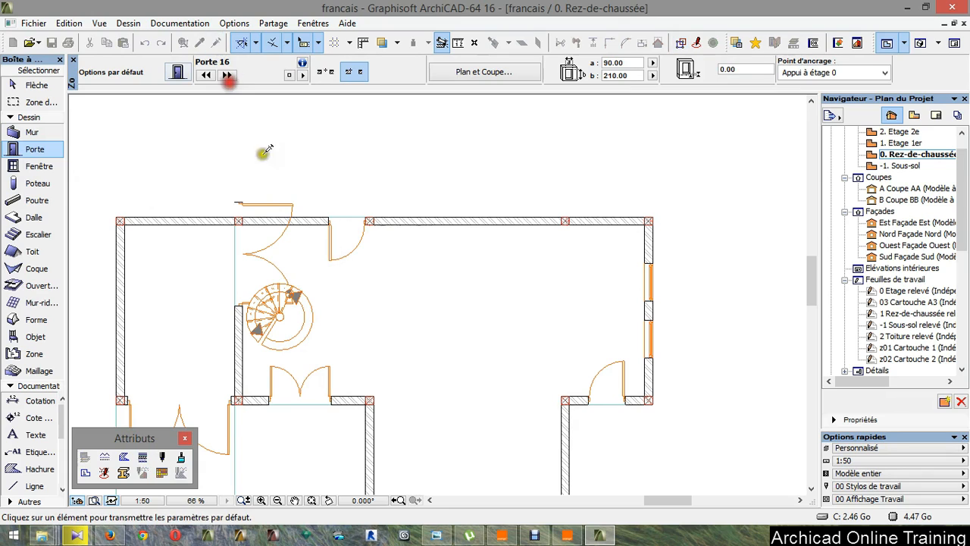
left_click(293, 204)
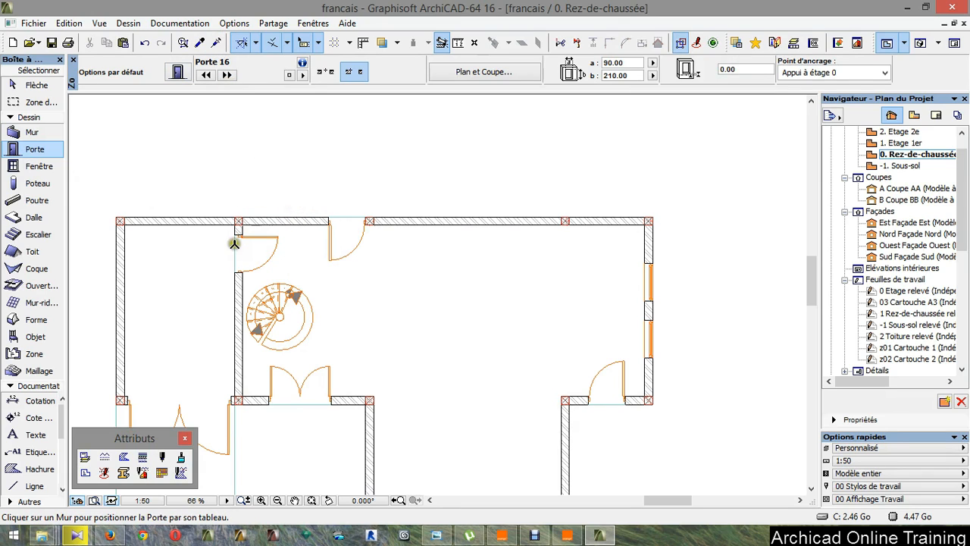
key("Escape")
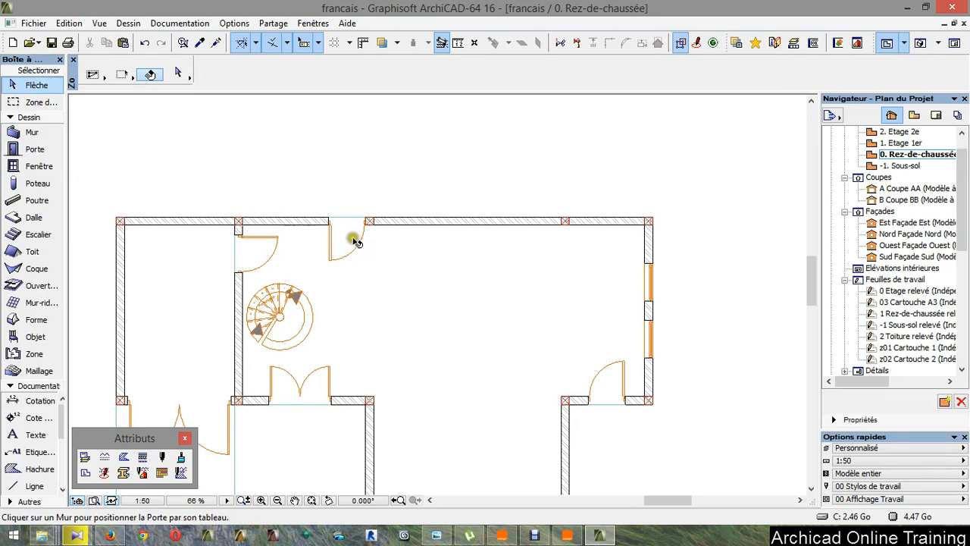
scroll(374, 195, "down", 3)
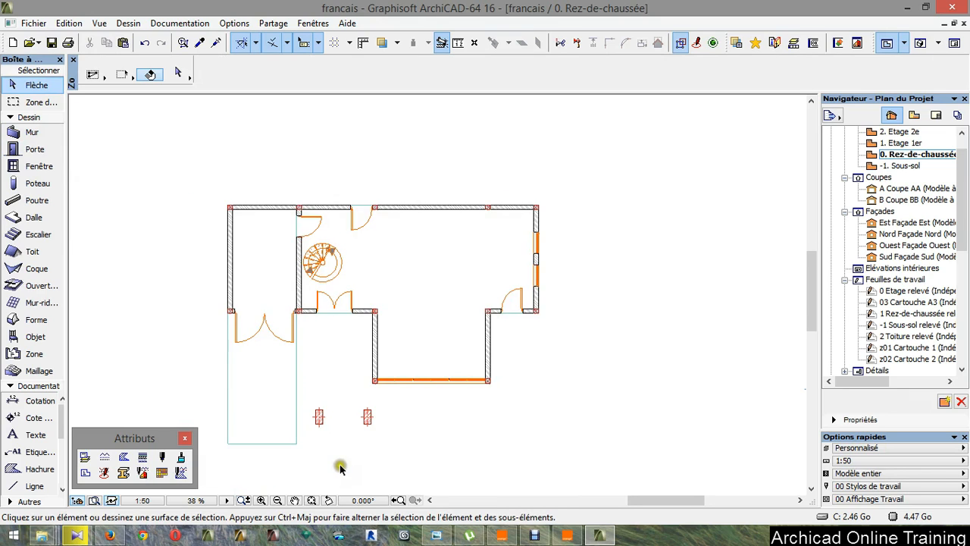
Step: Turn on the 3D cutaway display for the building model
scroll(340, 464, "up", 1)
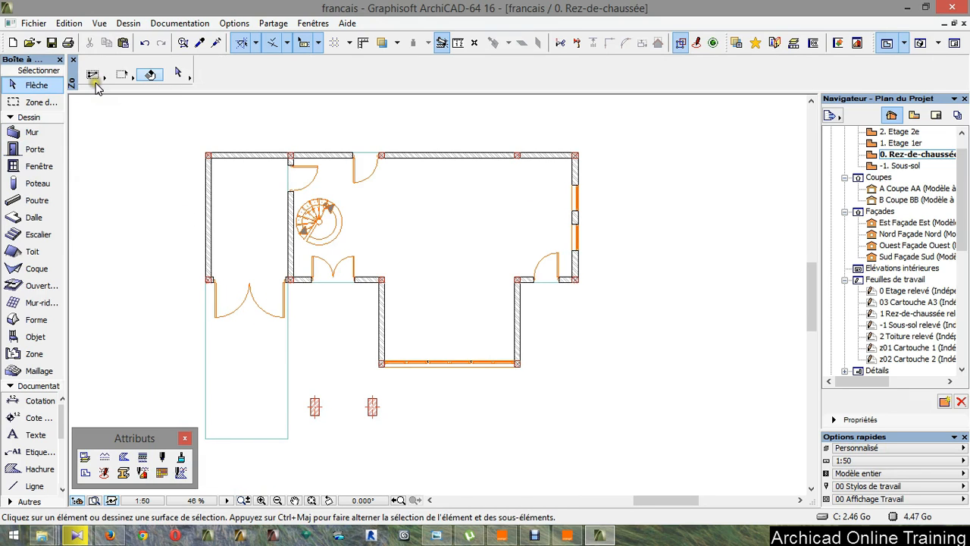
left_click(100, 23)
mouse_move(190, 320)
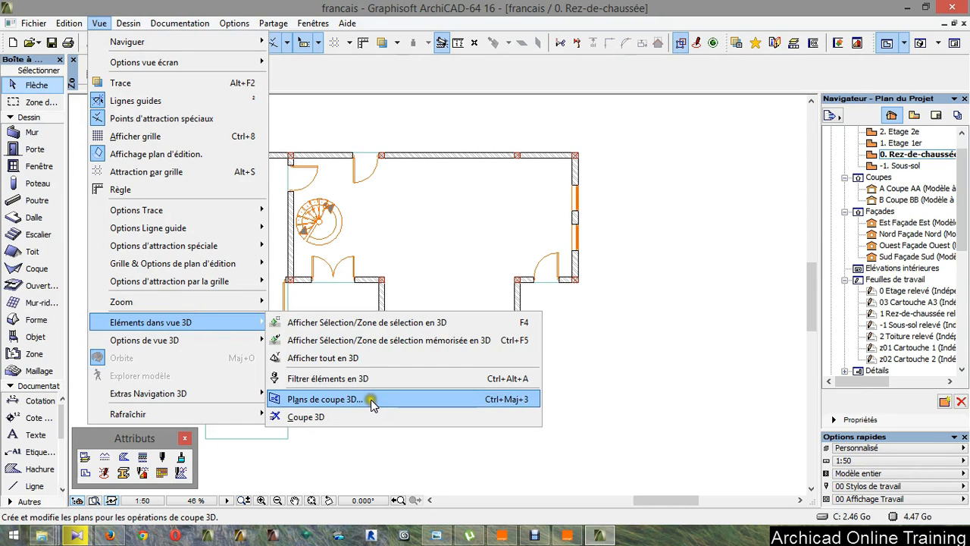
left_click(348, 416)
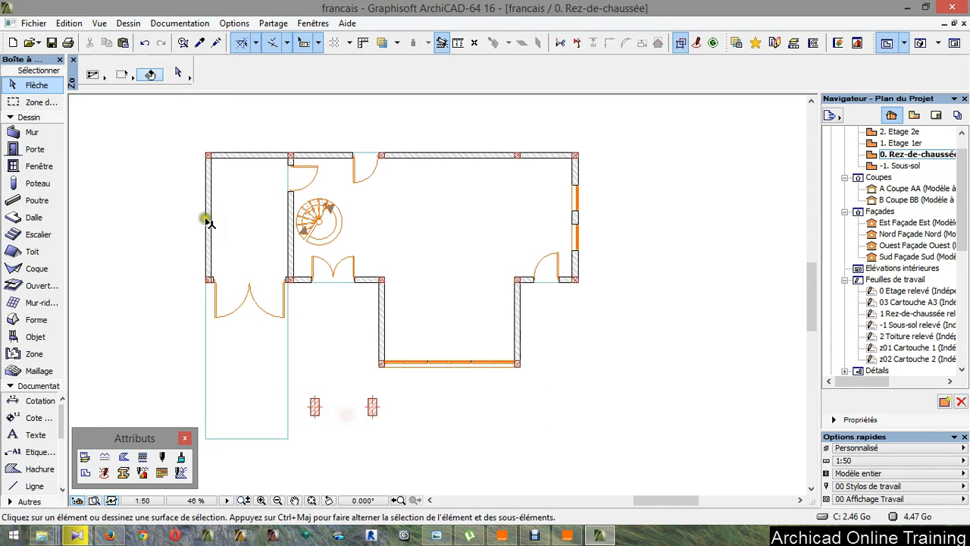
Step: Define a 3D cutting plane through the whole depth of the plan, just east of the stair, removing the building's eastern part
left_click(100, 22)
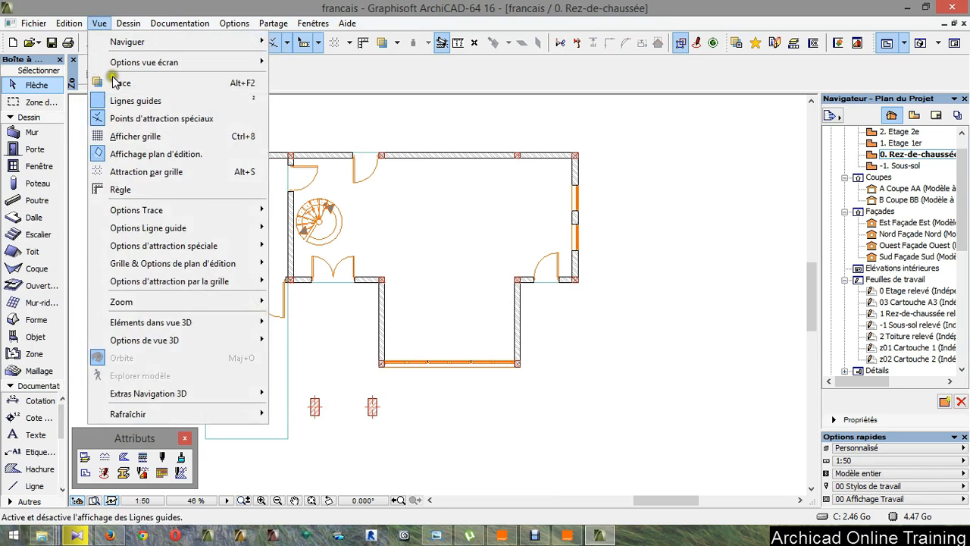
mouse_move(223, 324)
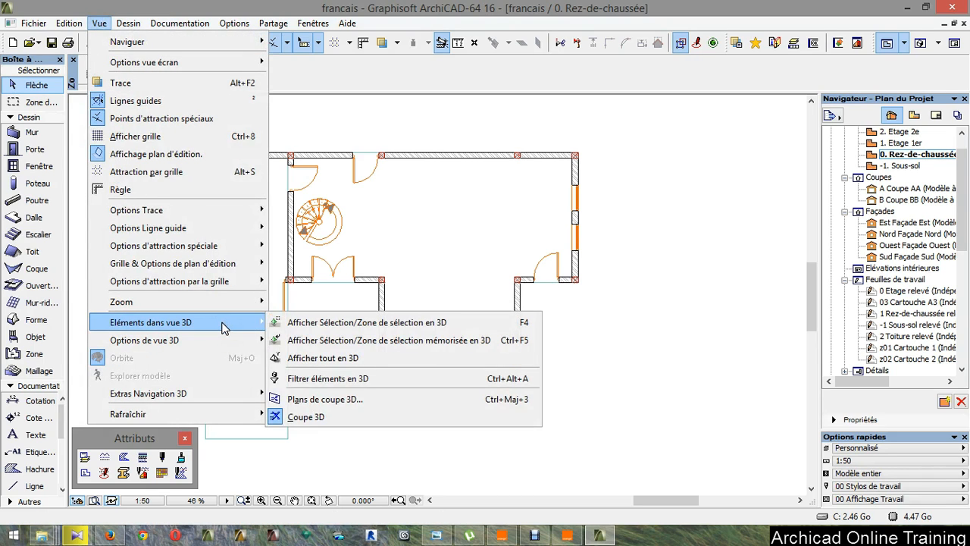
left_click(345, 401)
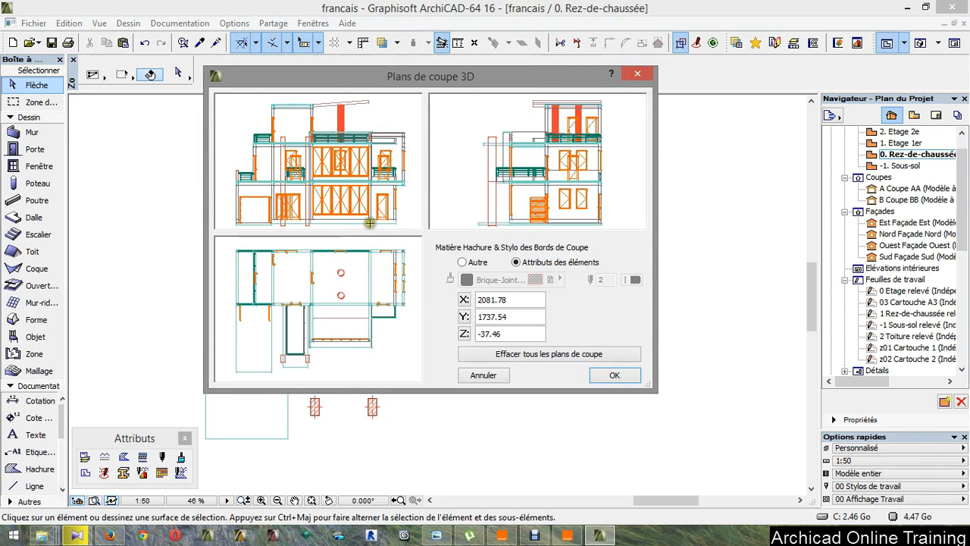
left_click(299, 241)
left_click_drag(304, 241, 302, 376)
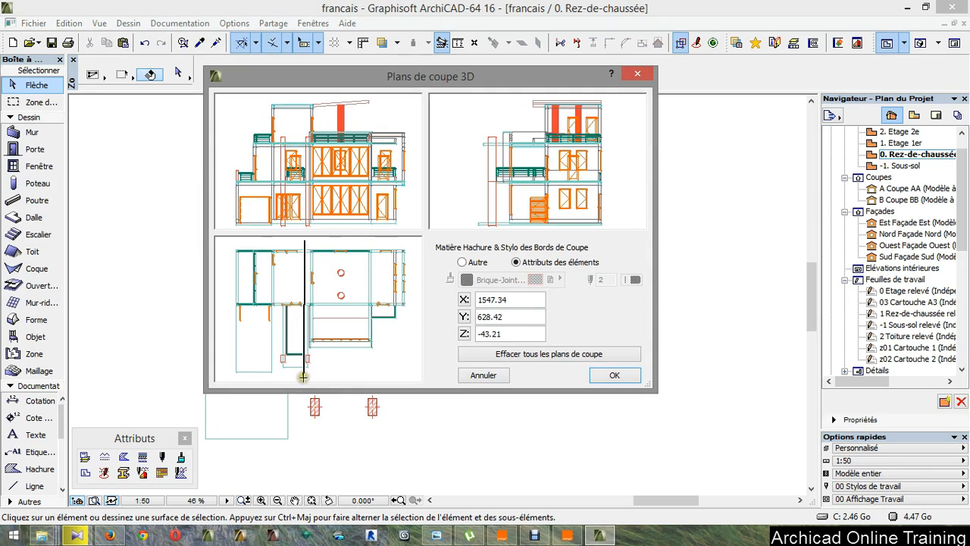
left_click(303, 376)
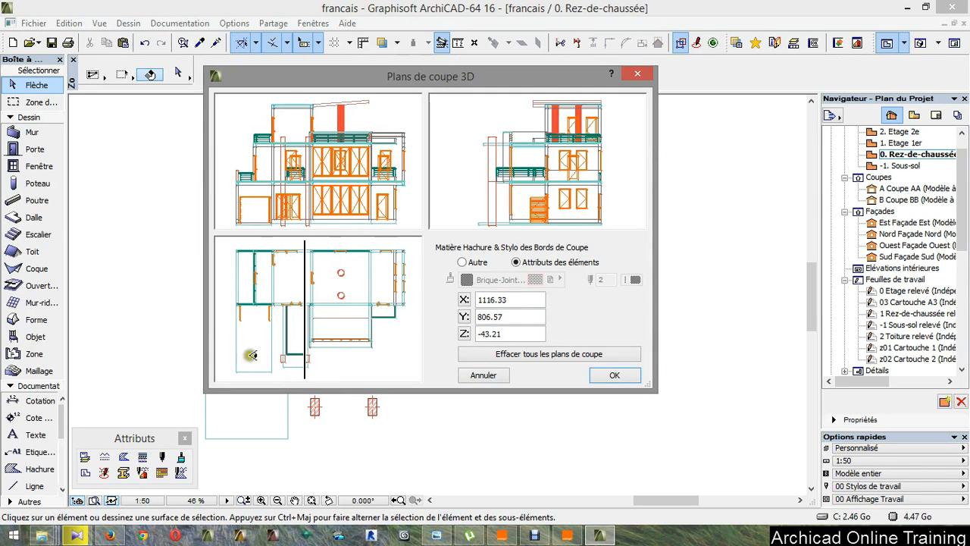
left_click(383, 358)
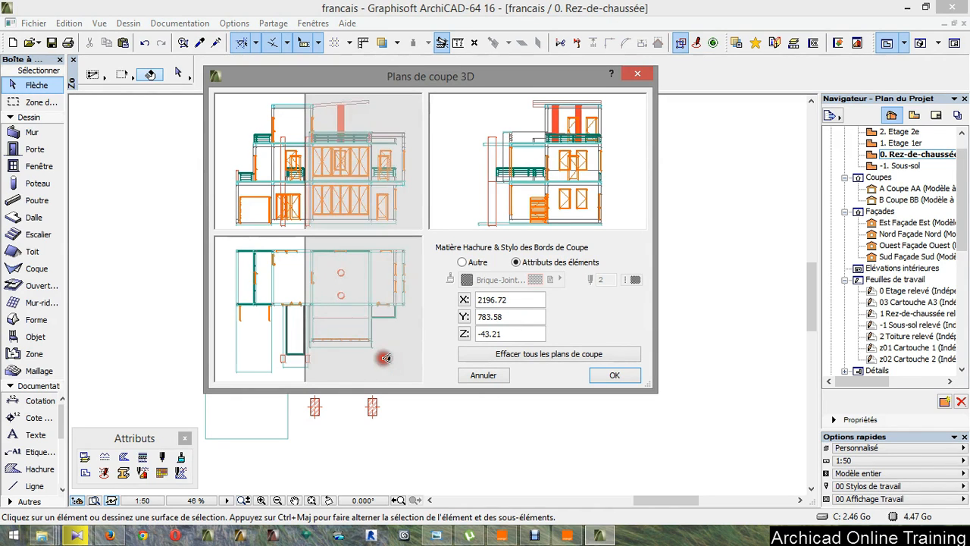
left_click(614, 375)
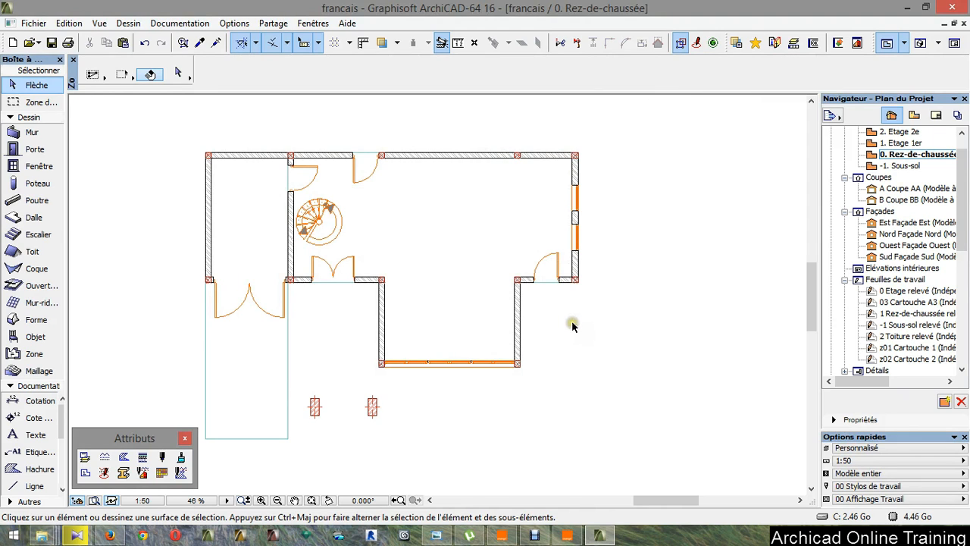
Step: Inspect the spiral stair in the cut 3D model, examining its start on the ground floor and its arrival at the upper floor
key("F3")
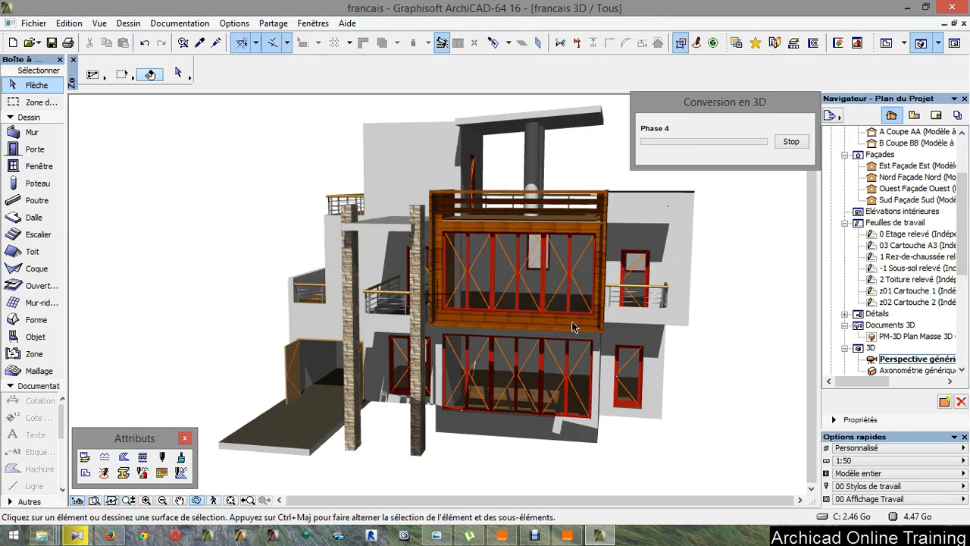
left_click_drag(571, 327, 489, 383)
scroll(489, 384, "up", 3)
scroll(488, 384, "up", 3)
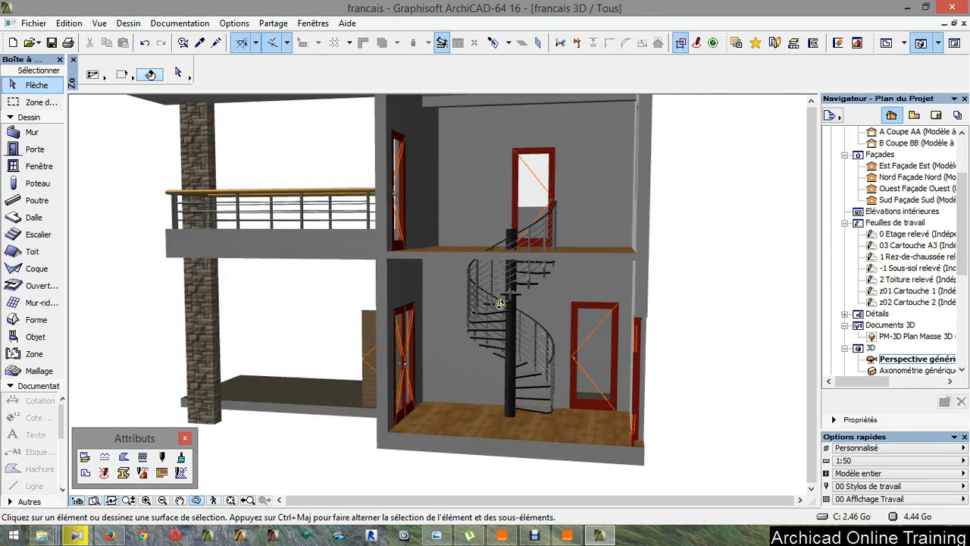
left_click_drag(572, 362, 571, 332)
scroll(555, 337, "up", 2)
middle_click_drag(586, 346, 546, 349, "shift")
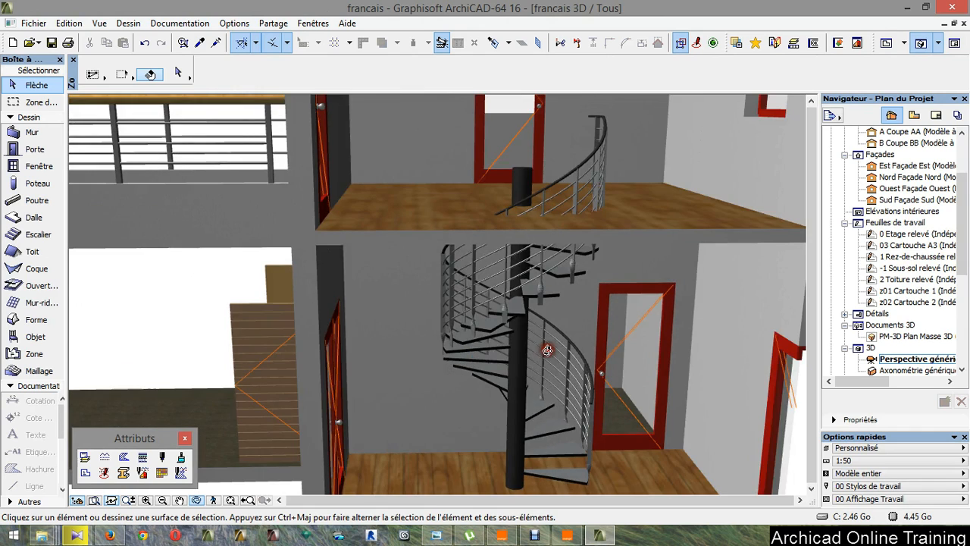
Step: Back in the ground-floor plan, move the double entrance door near the stair along its wall toward the inner corner column, then deselect it
key("F2")
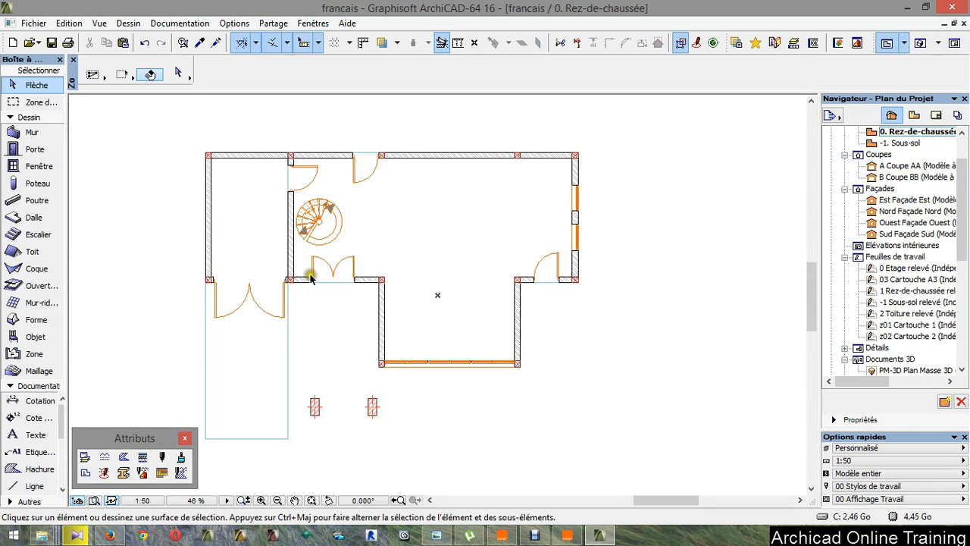
scroll(336, 246, "up", 5)
scroll(372, 265, "down", 3)
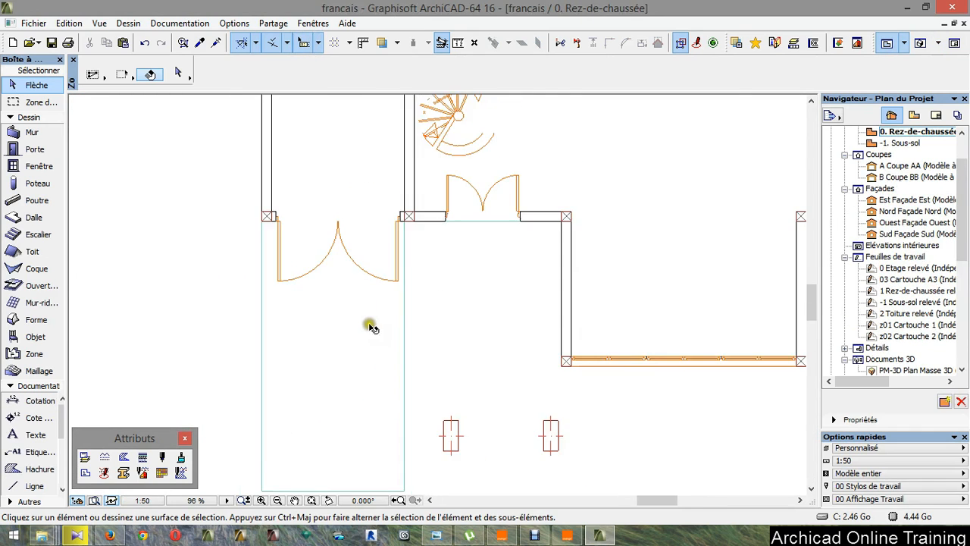
scroll(531, 145, "up", 4)
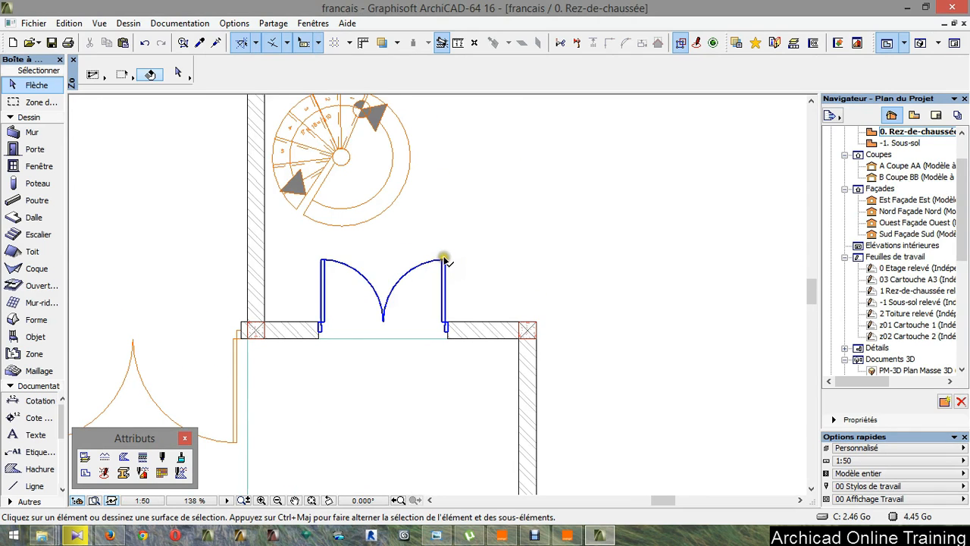
left_click(446, 261)
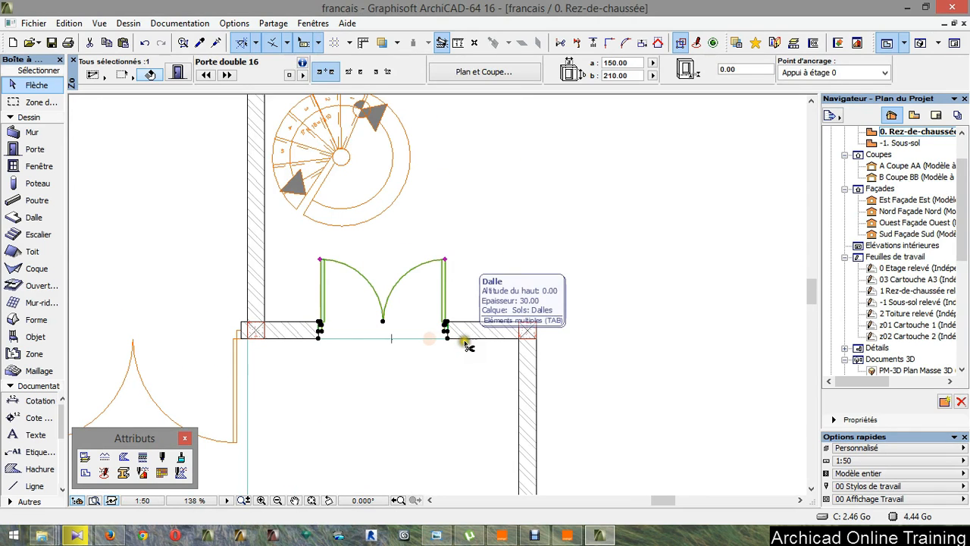
key("ctrl+d")
left_click(447, 339)
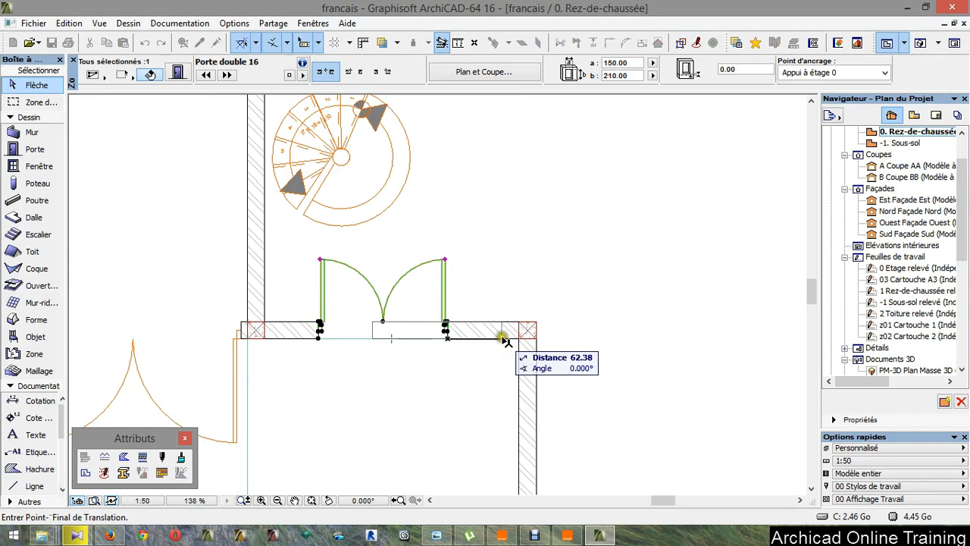
left_click(507, 339)
left_click(527, 204)
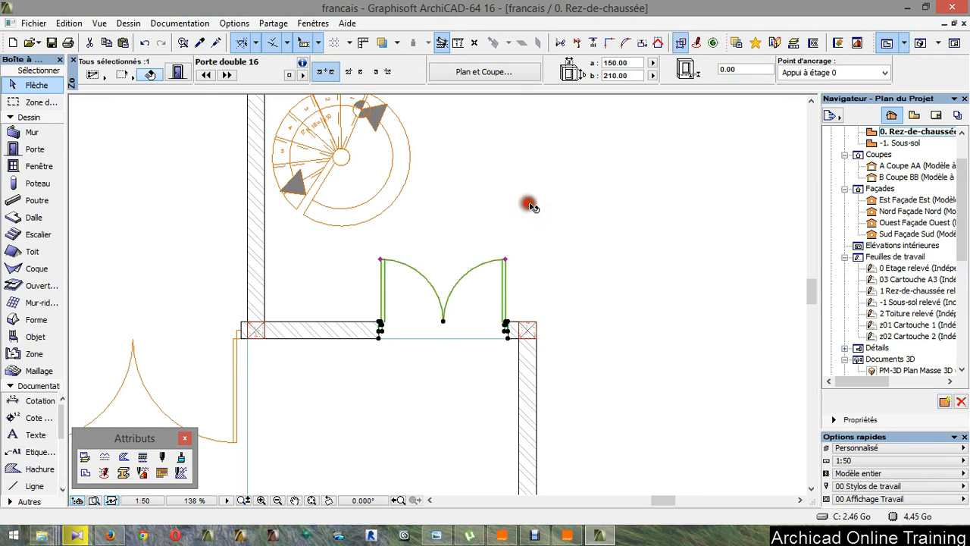
Step: Move the spiral stair about 71 cm straight toward the double entrance door's wall and check its new position in 3D
scroll(447, 333, "down", 1)
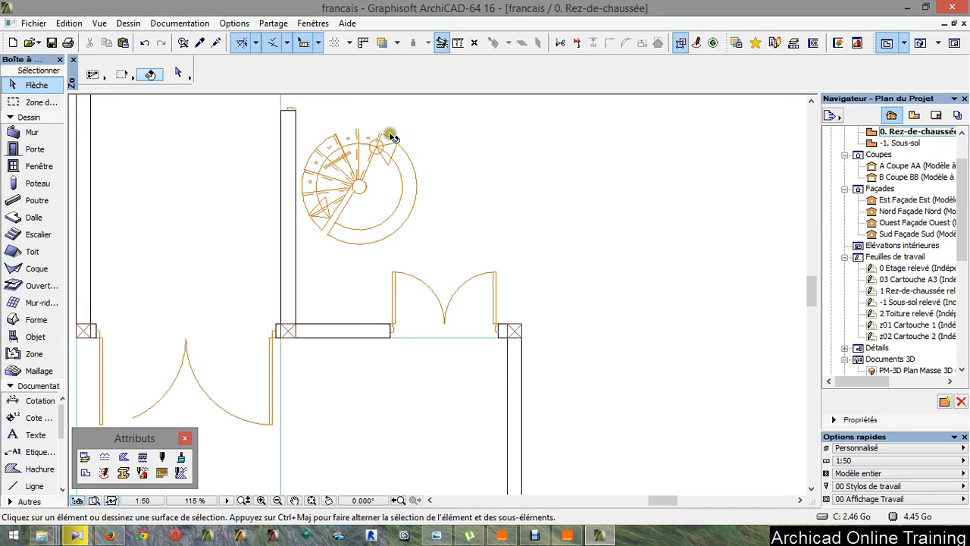
left_click(352, 191)
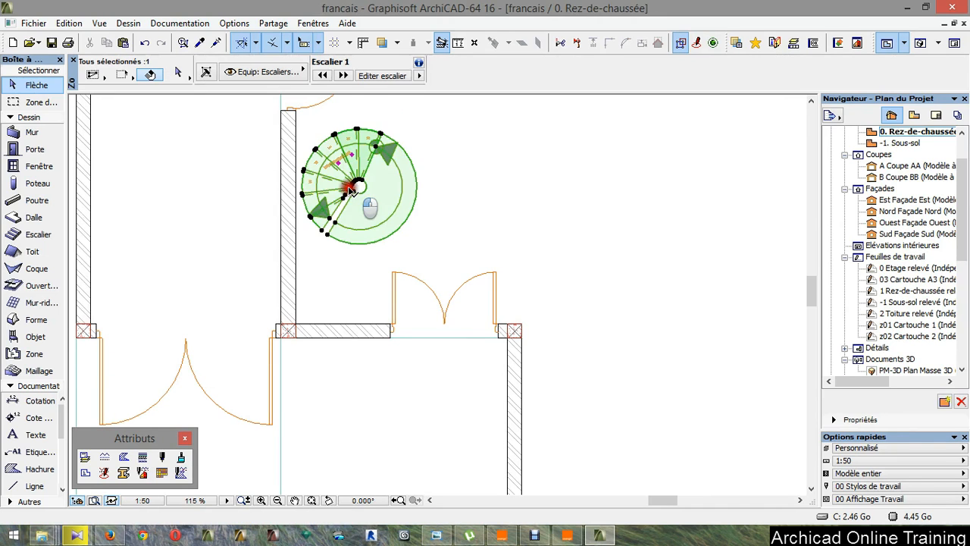
key("ctrl+d")
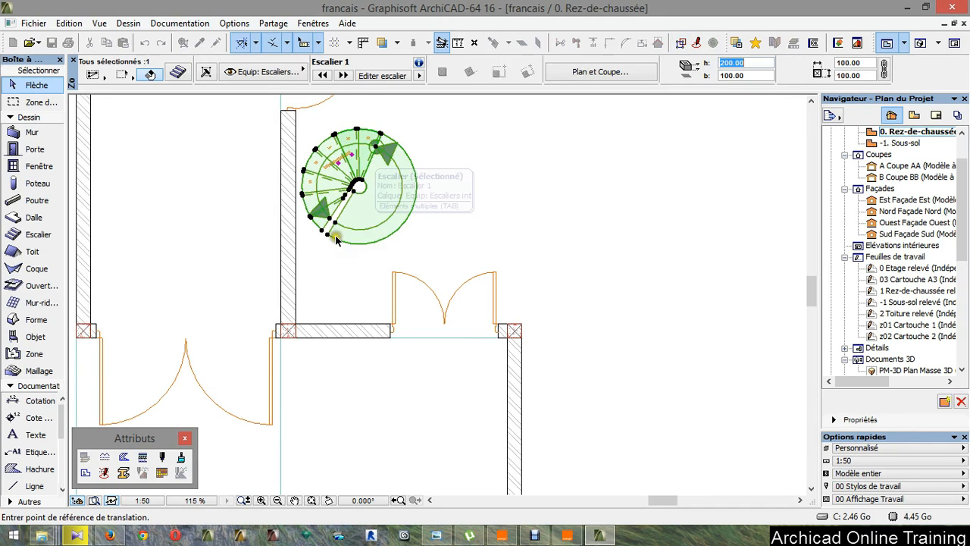
left_click(331, 237)
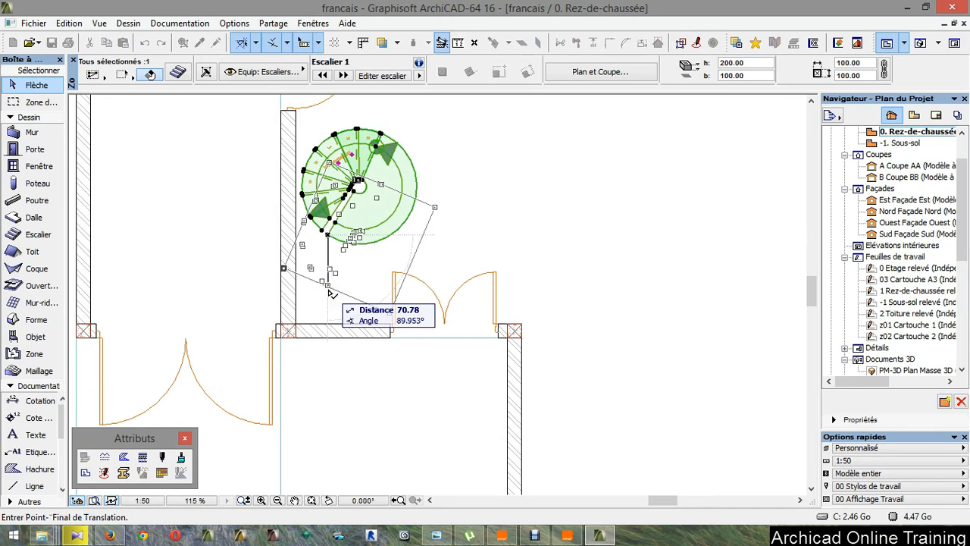
left_click(329, 289)
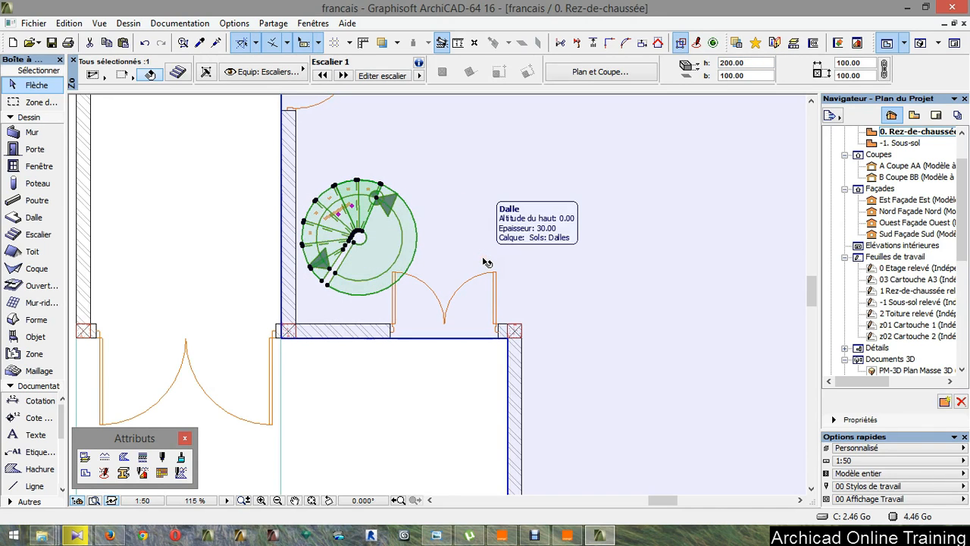
key("F3")
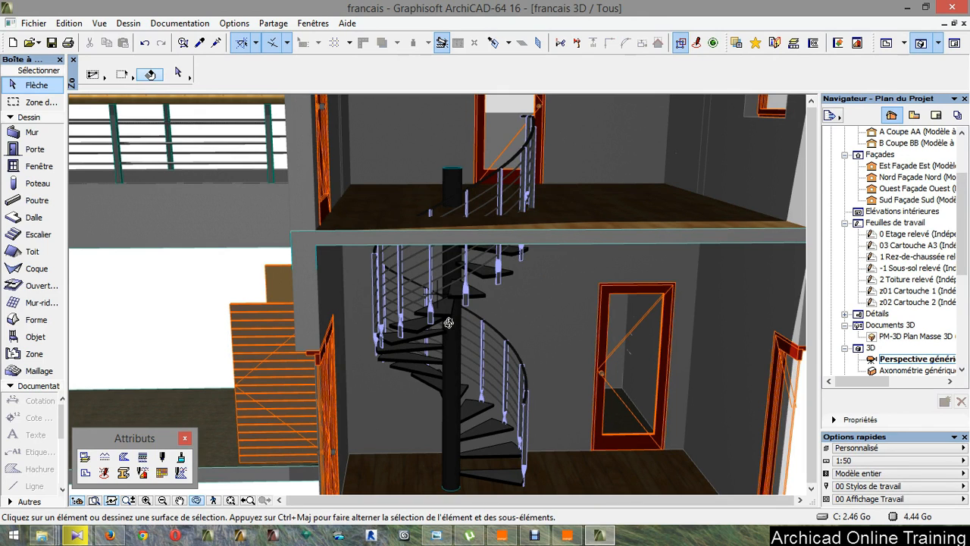
Step: In the ground-floor plan, rotate the spiral stair about 36° clockwise about its centre
key("F2")
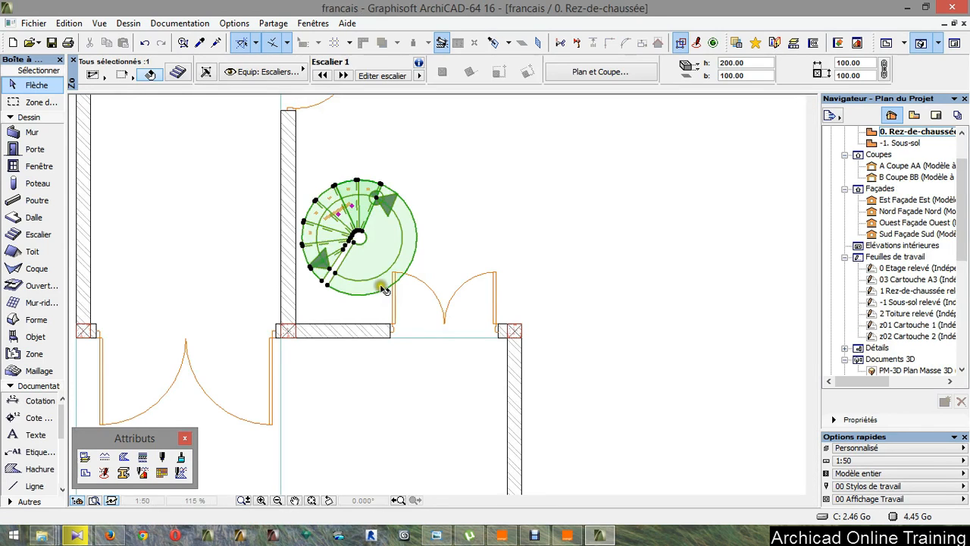
key("ctrl+e")
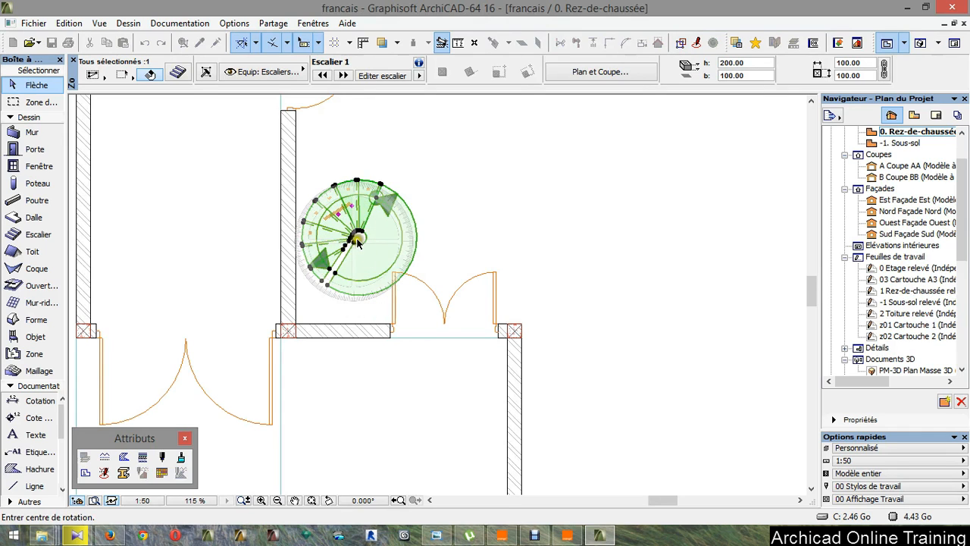
scroll(359, 240, "up", 3)
scroll(360, 240, "up", 1)
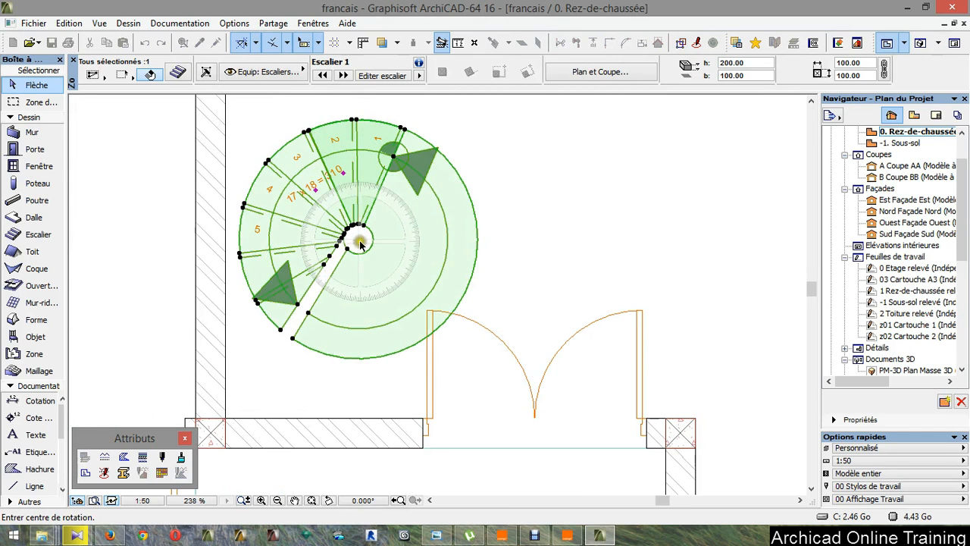
left_click(358, 239)
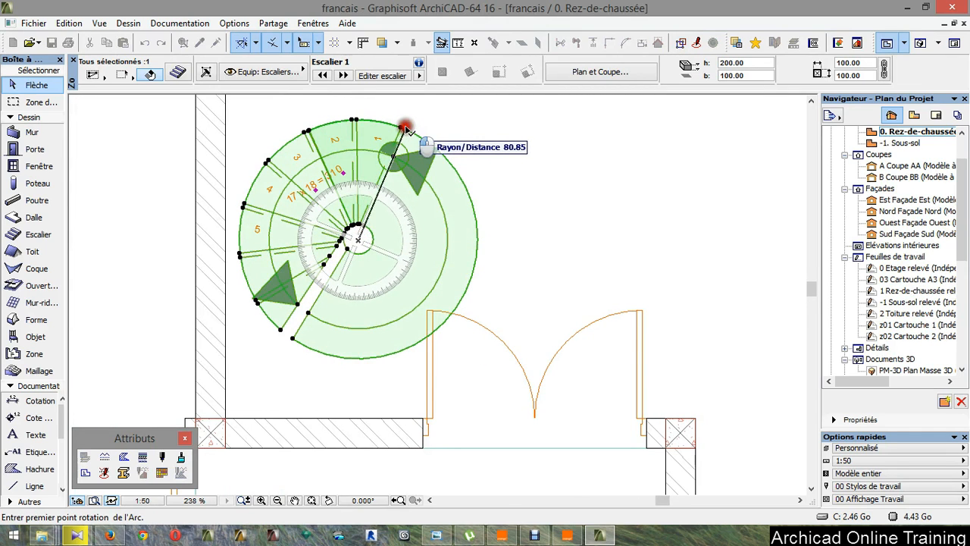
left_click(403, 128)
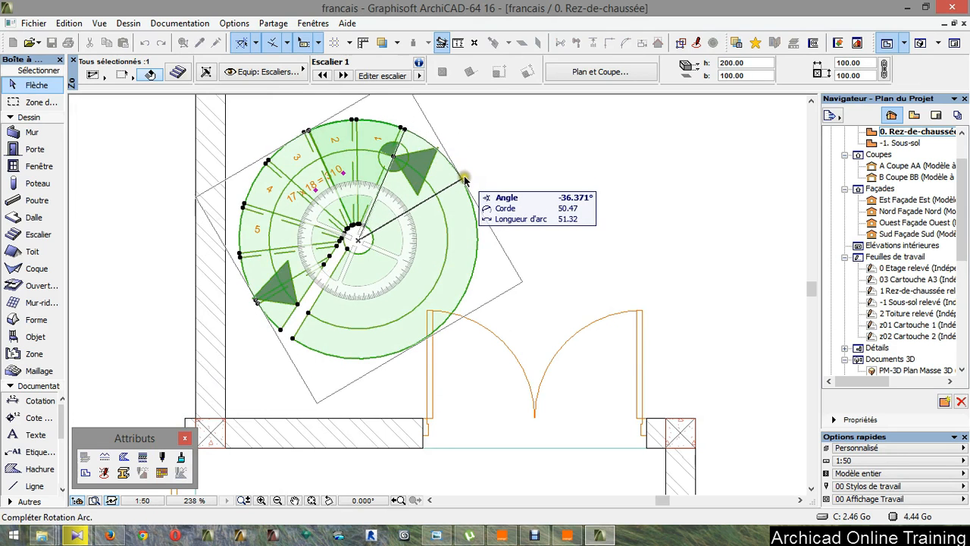
left_click(464, 179)
Step: Examine the rotated stair's first steps and upper-floor arrival in 3D from several angles, and return to the ground-floor plan
key("F3")
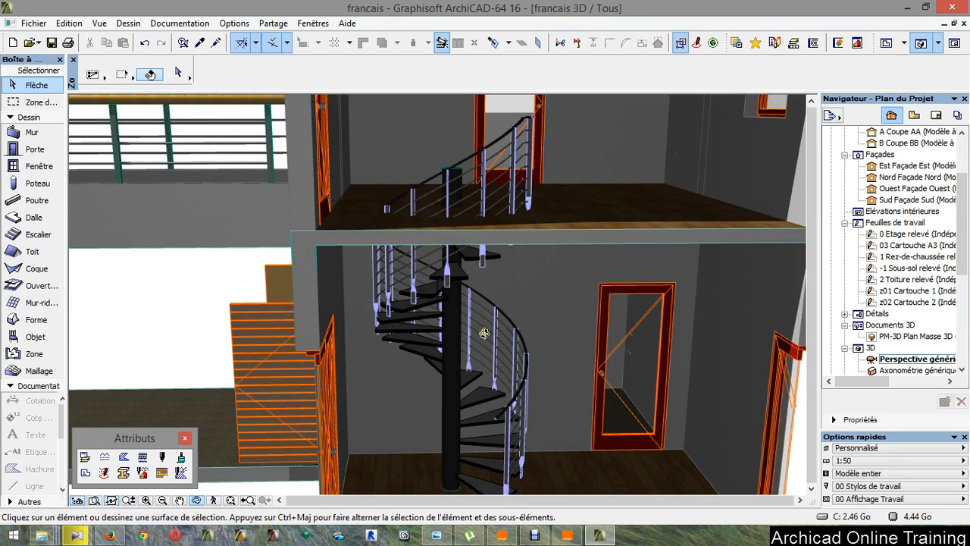
left_click_drag(484, 333, 472, 299)
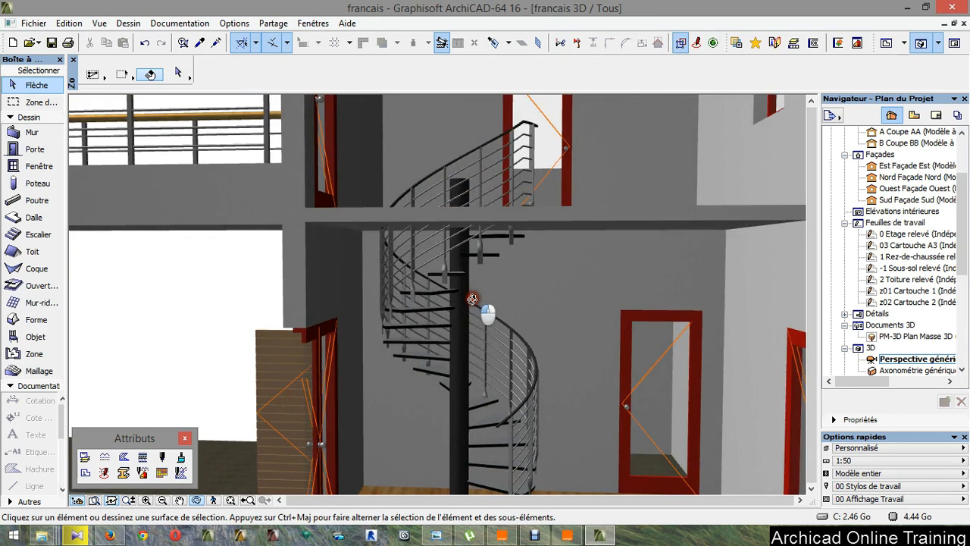
scroll(356, 291, "down", 4)
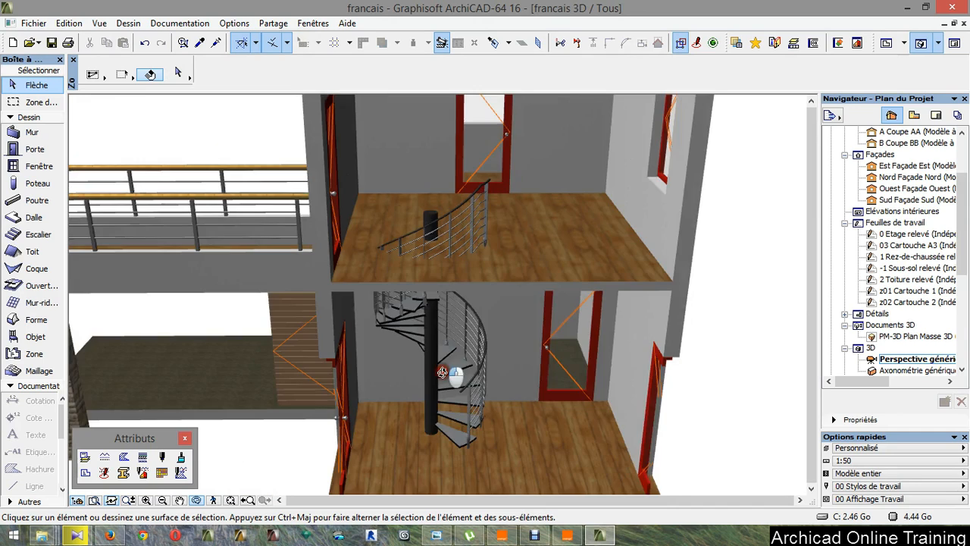
key("F2")
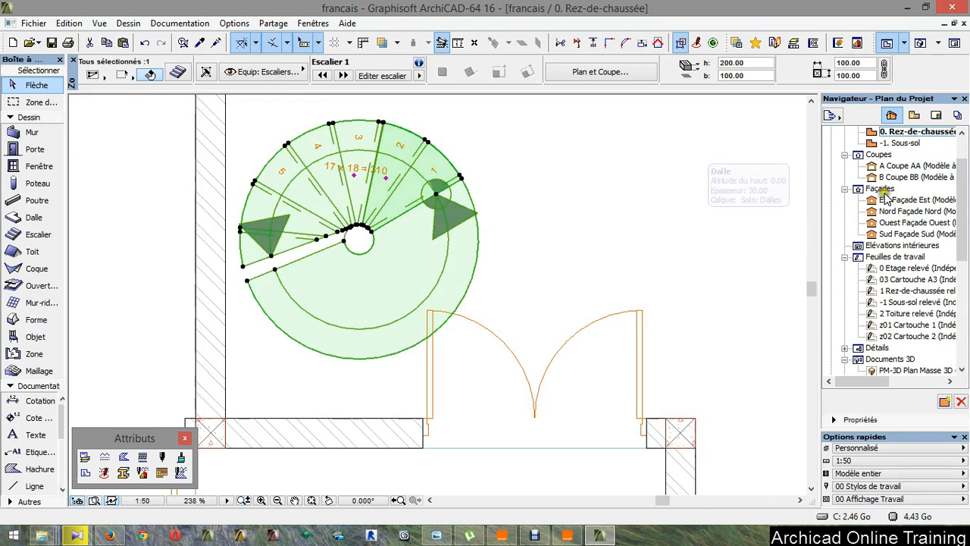
scroll(900, 174, "up", 2)
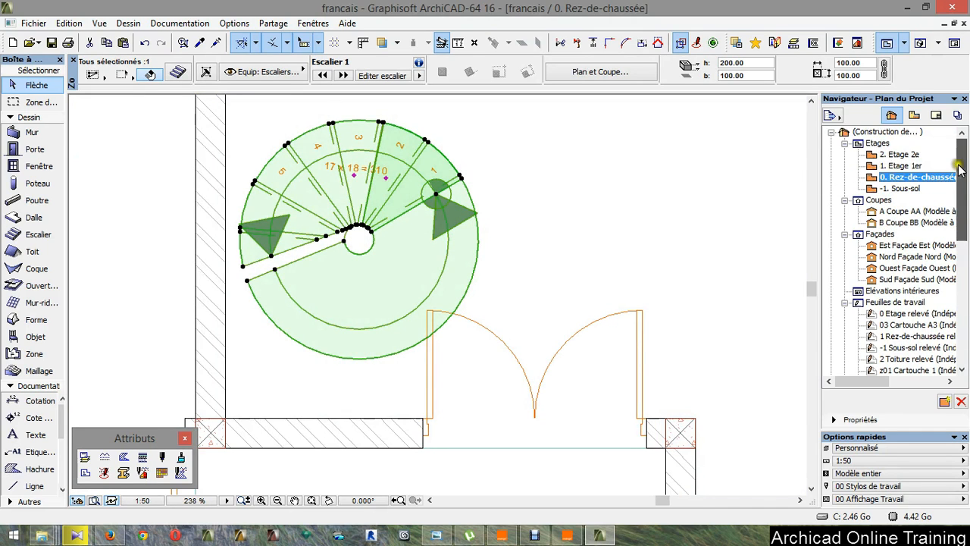
Step: Paste the copied spiral stair into the 1. Etage 1er plan at its original location, keeping the current view, and fix it in place
double_click(901, 166)
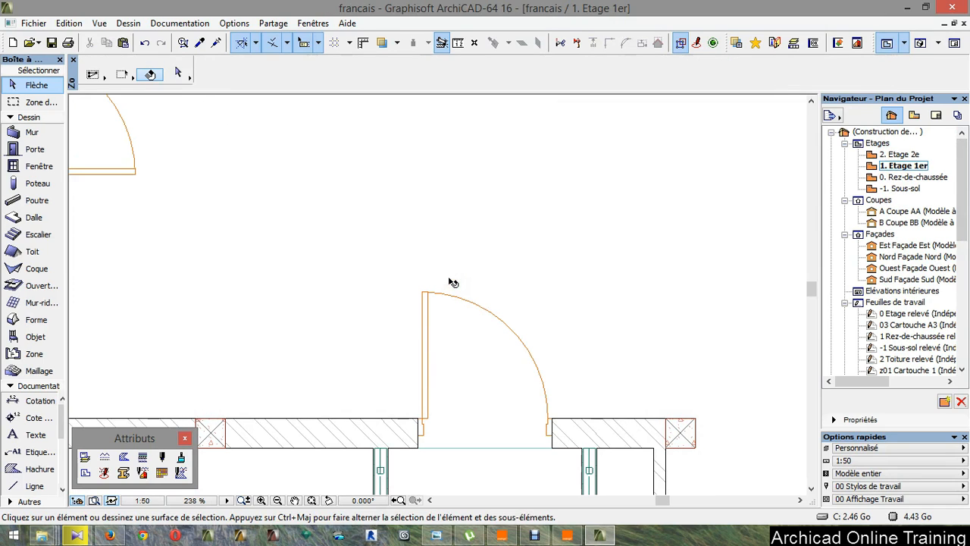
key("ctrl+v")
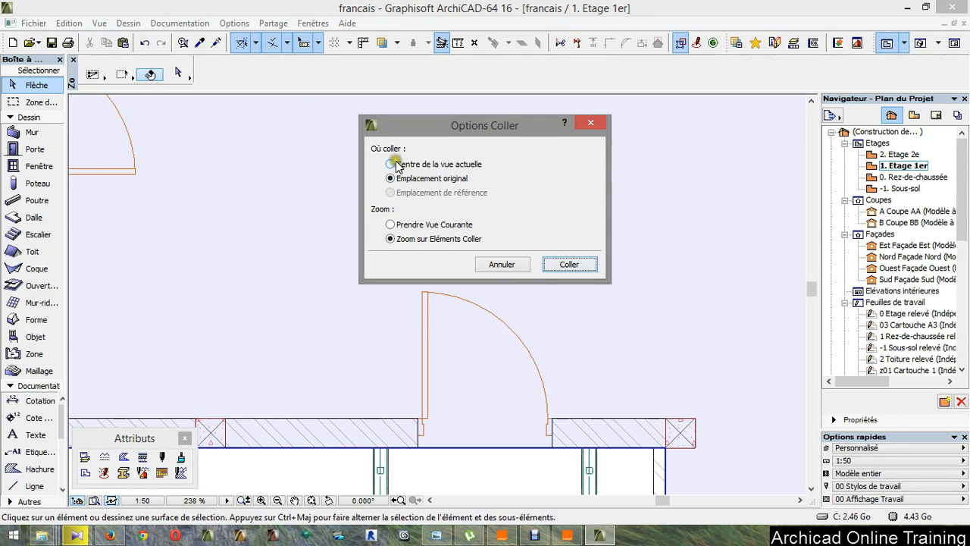
left_click(400, 227)
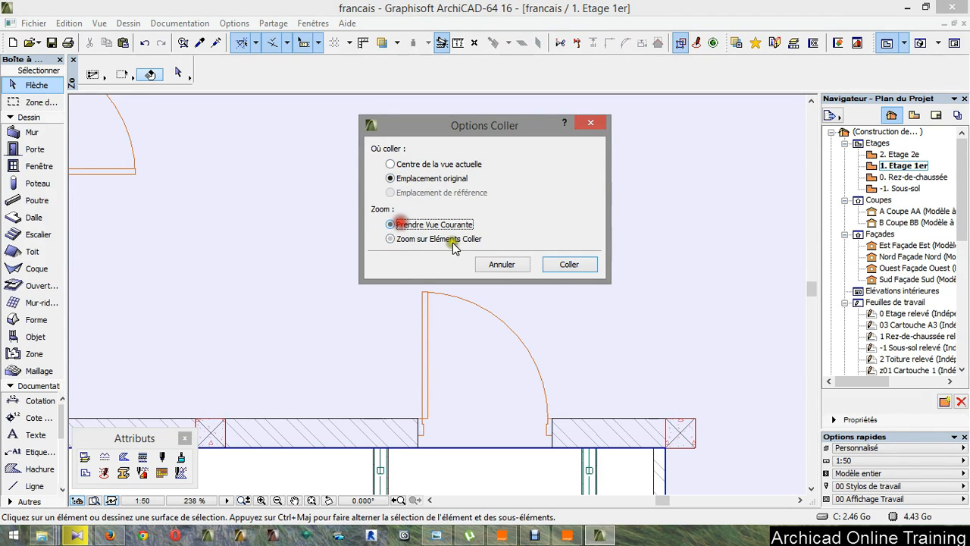
left_click(568, 264)
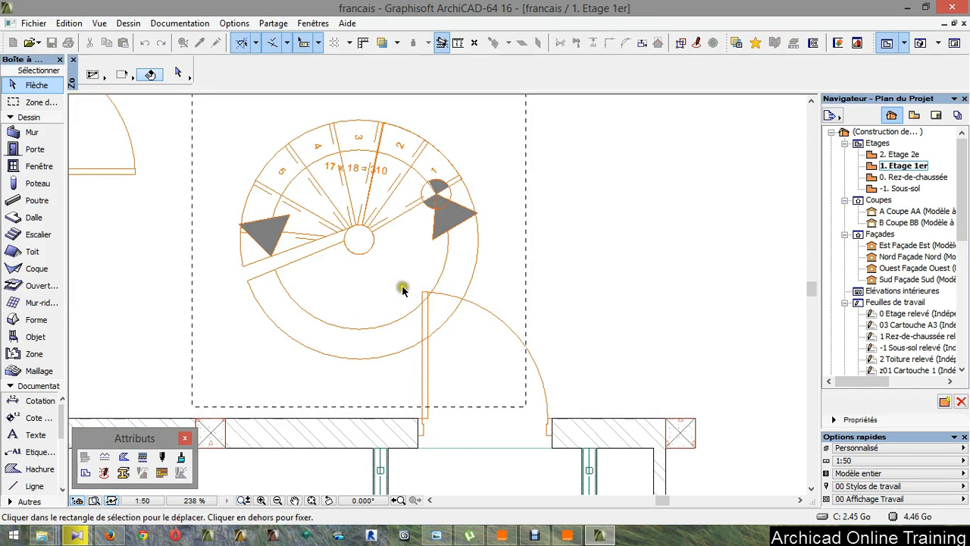
left_click(659, 258)
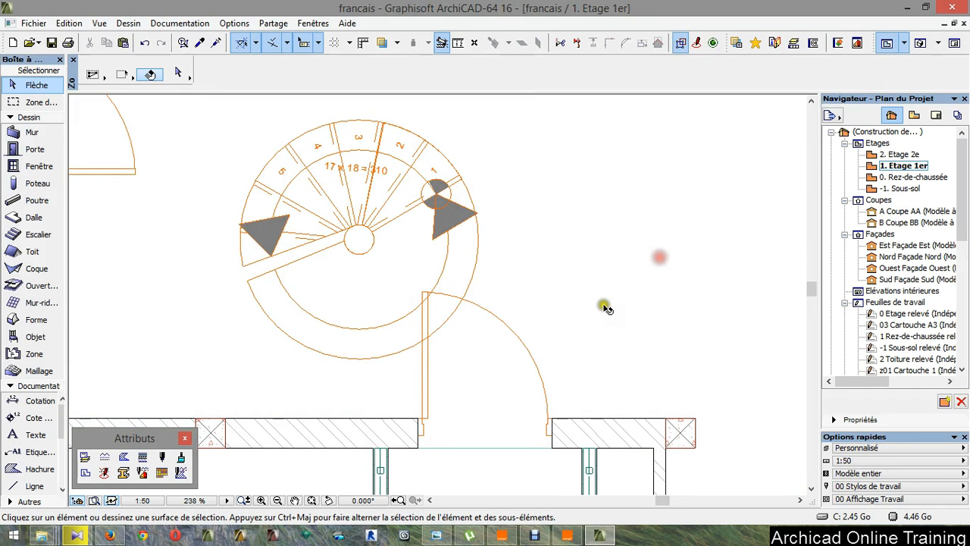
scroll(397, 278, "down", 4)
scroll(398, 280, "up", 2)
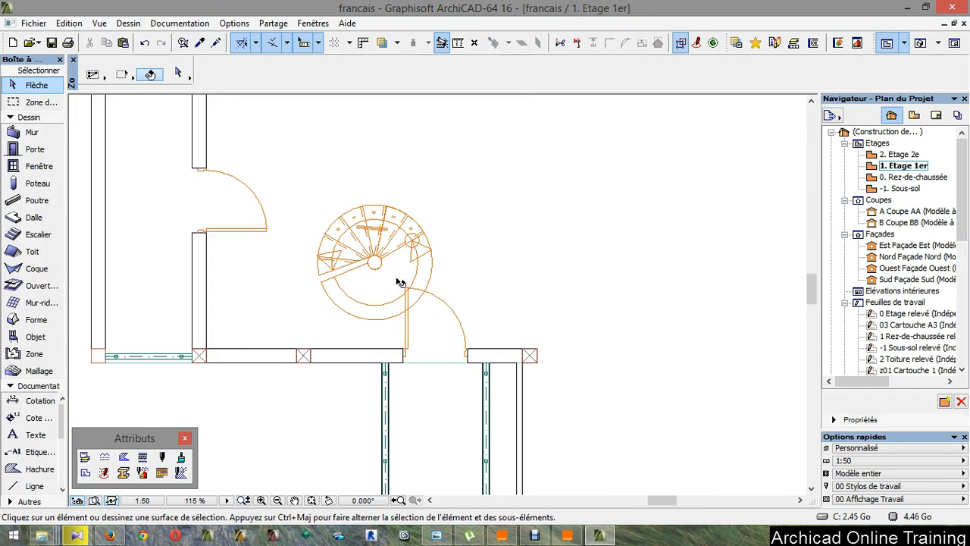
scroll(400, 282, "up", 1)
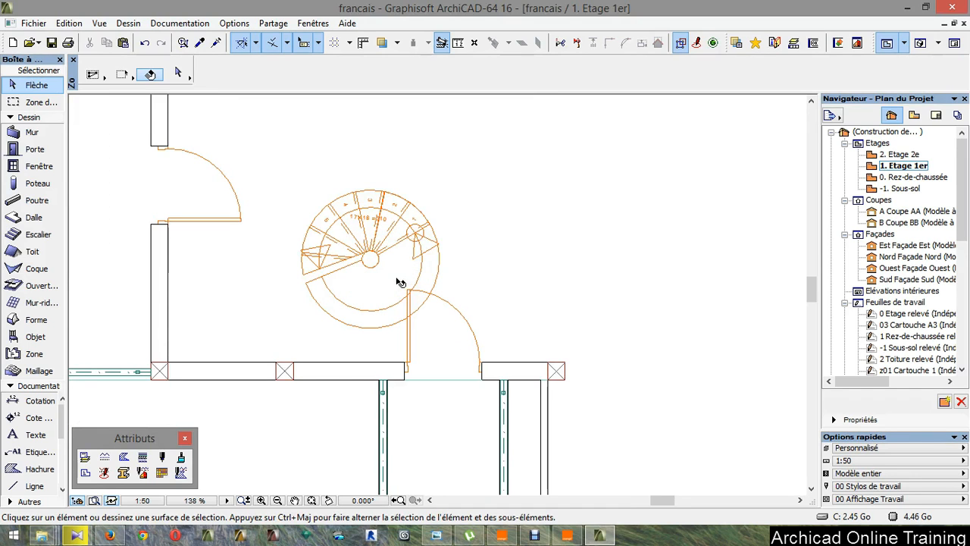
Step: Examine the first-floor spiral staircase in the 3D view, then return to the floor plan
left_click(405, 277)
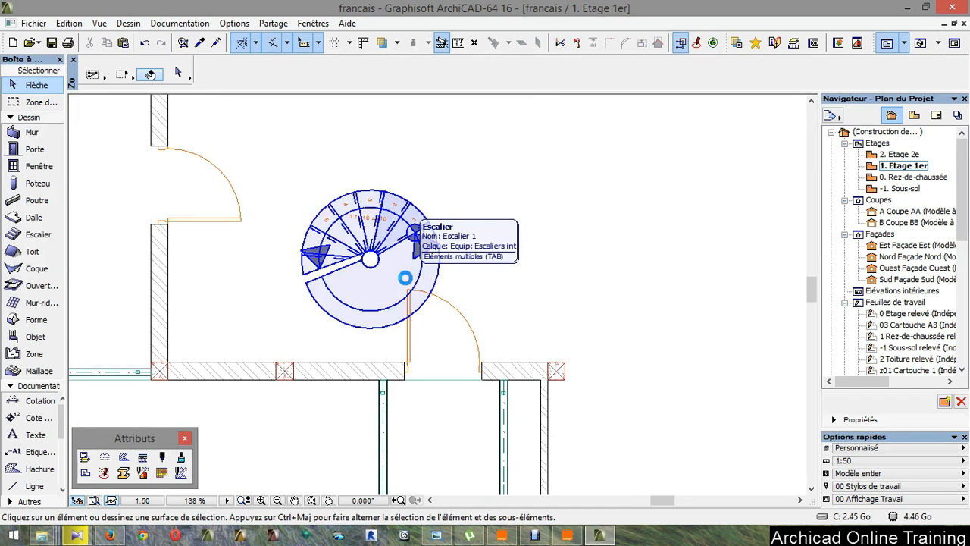
key("F3")
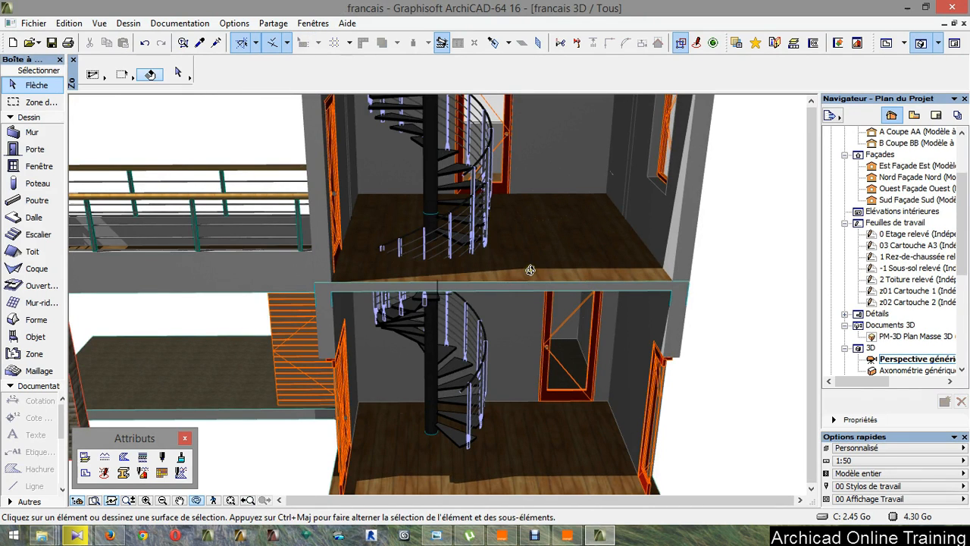
left_click_drag(530, 270, 450, 253)
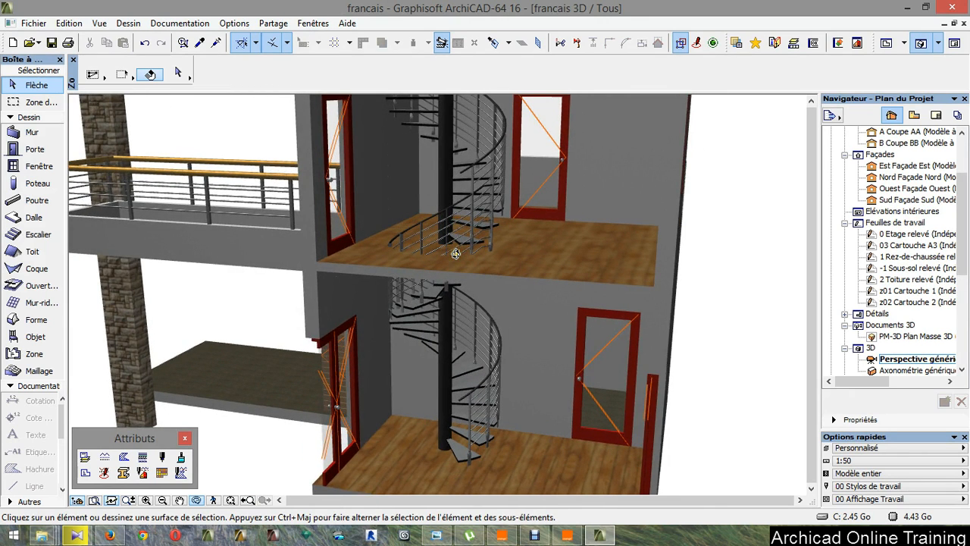
key("F2")
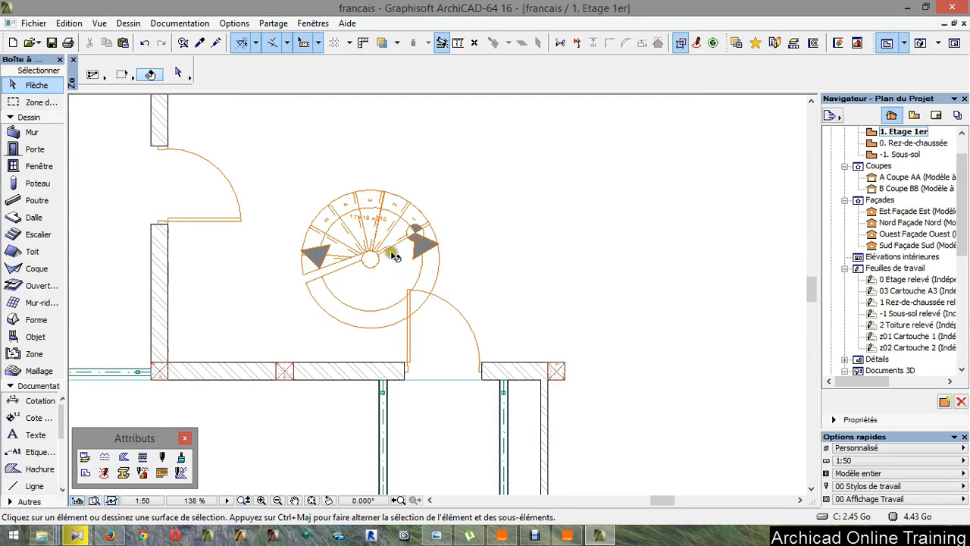
left_click(390, 252)
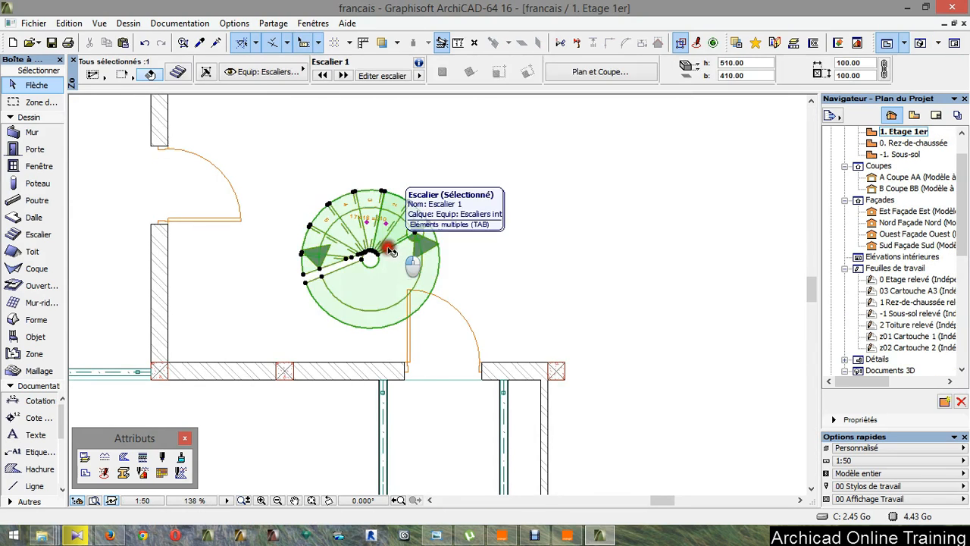
scroll(375, 232, "up", 2)
key("Escape")
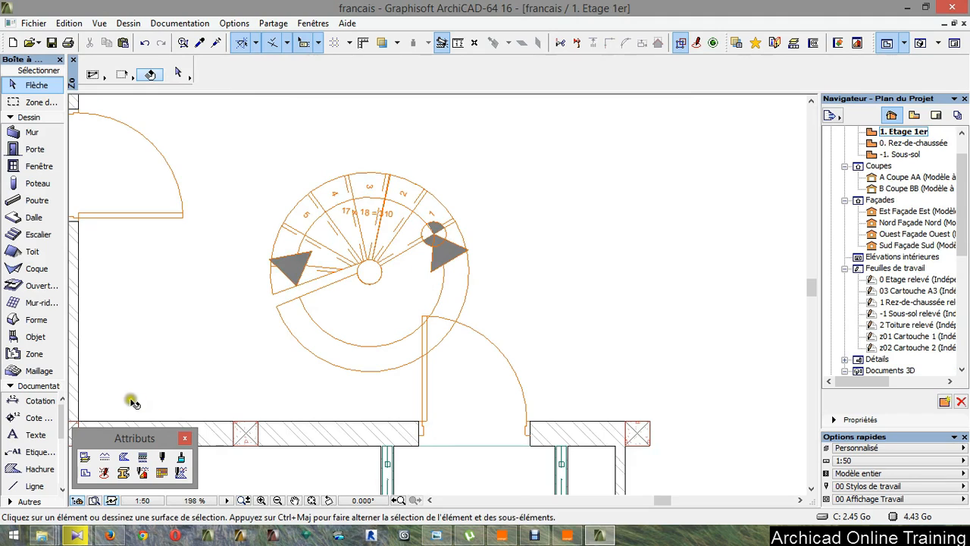
left_click(32, 486)
key("Escape")
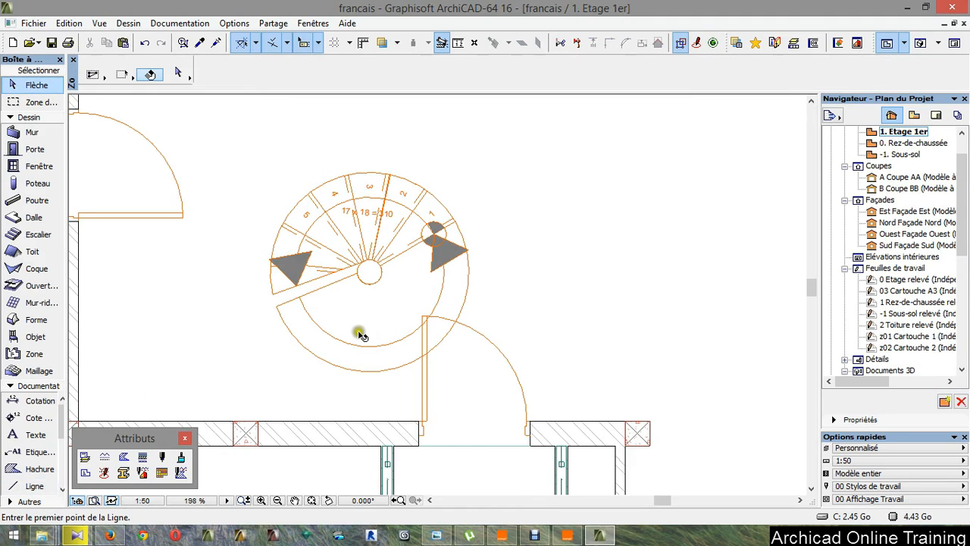
Step: Create a diagonal guide line segment through the spiral staircase's centre, from its lower-left outer edge to its upper-right outer edge
left_click(257, 43)
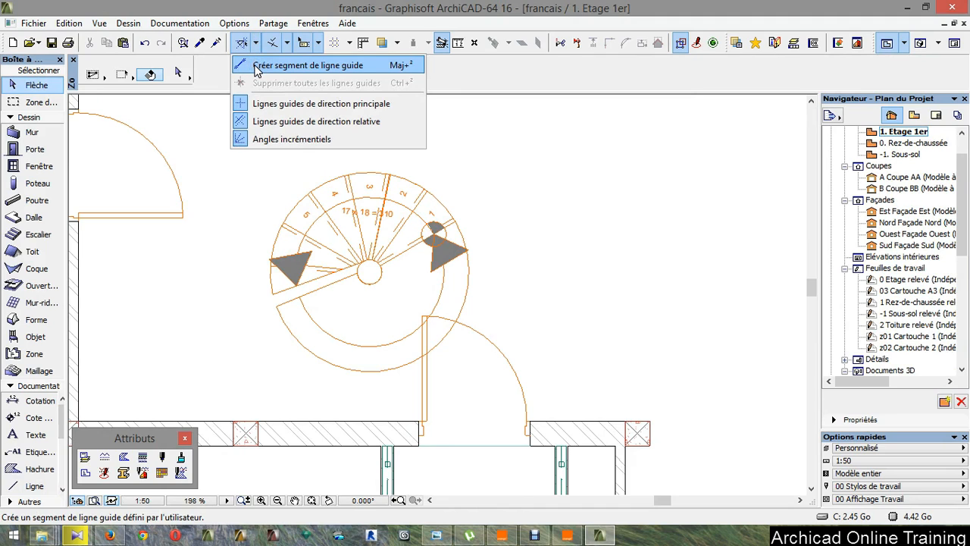
left_click(258, 67)
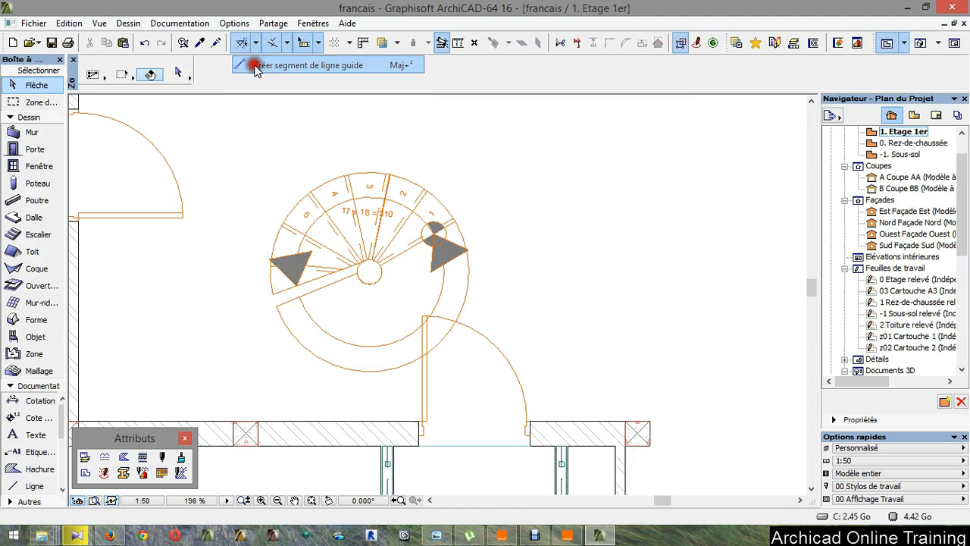
left_click(302, 347)
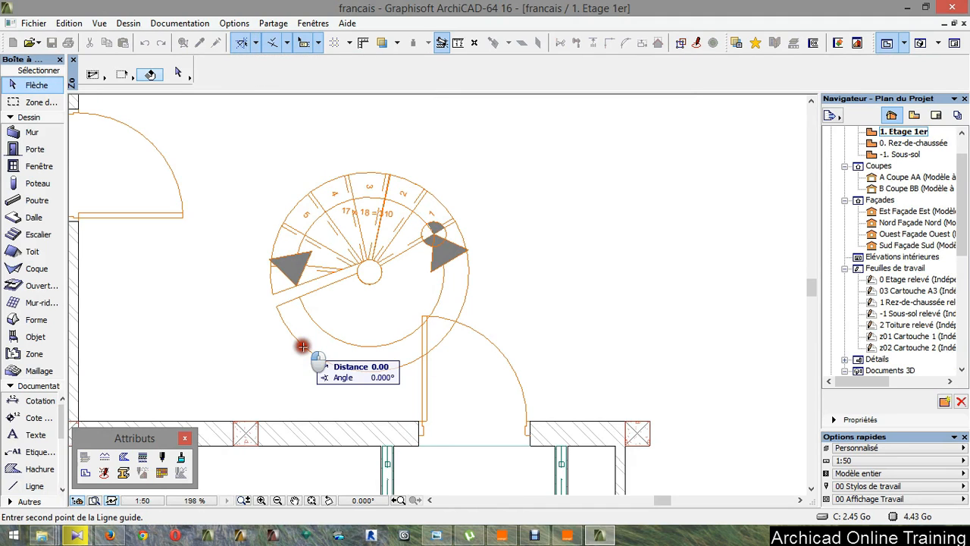
left_click(438, 191)
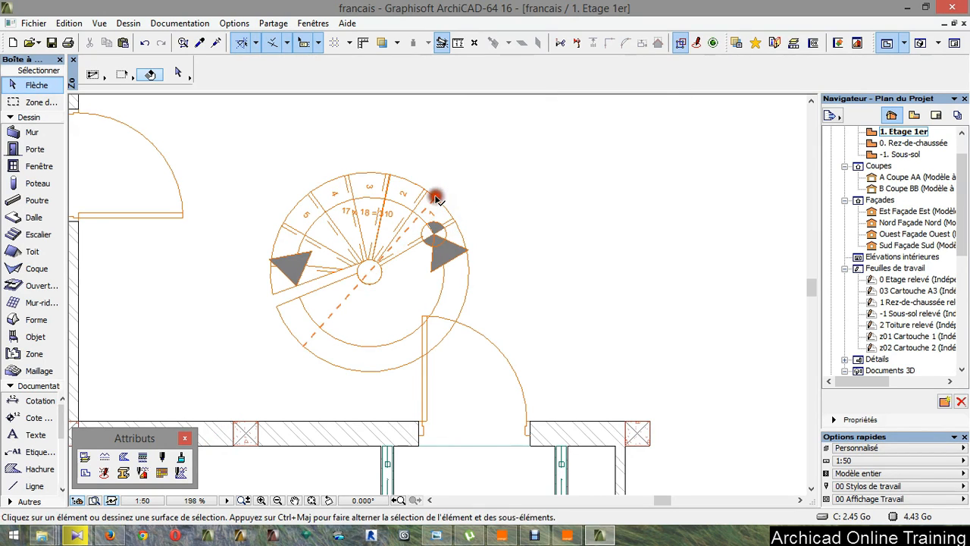
Step: Rotate the spiral staircase half a turn about its centre, from the guide line's upper-right end to its lower-left end
left_click(401, 284)
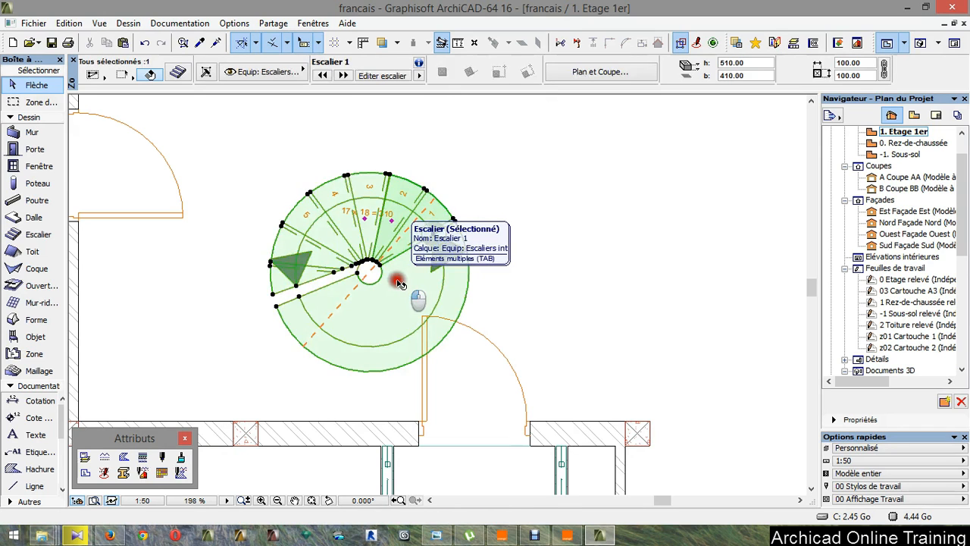
key("ctrl+e")
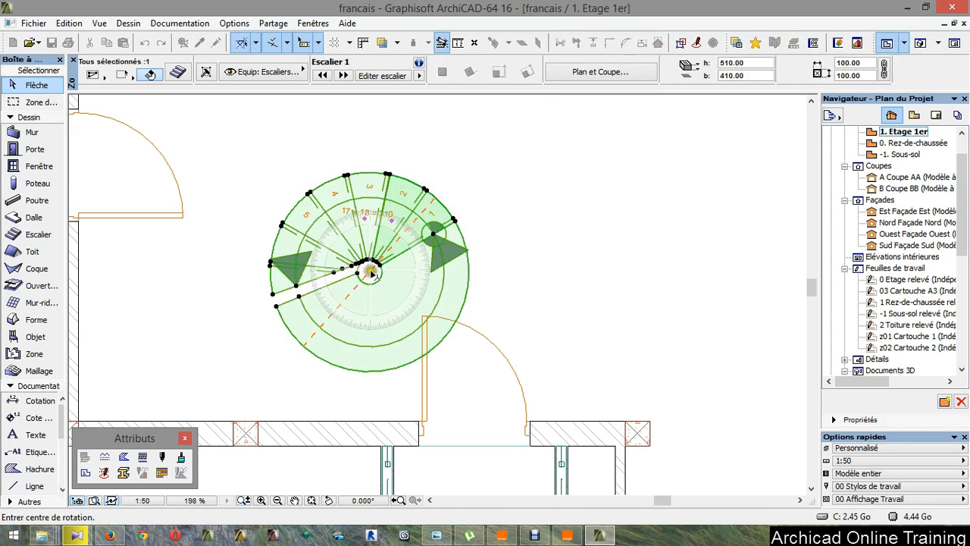
left_click(369, 271)
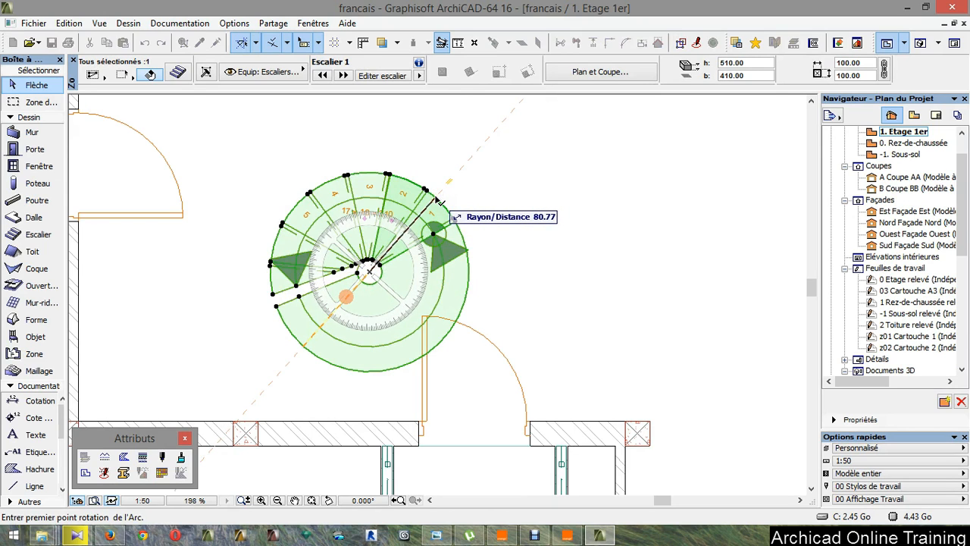
left_click(438, 199)
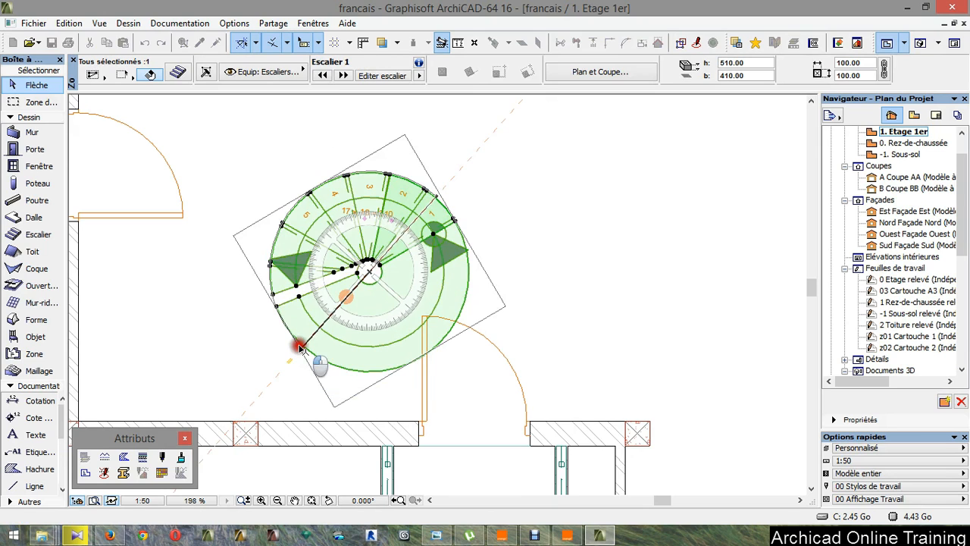
left_click(299, 344)
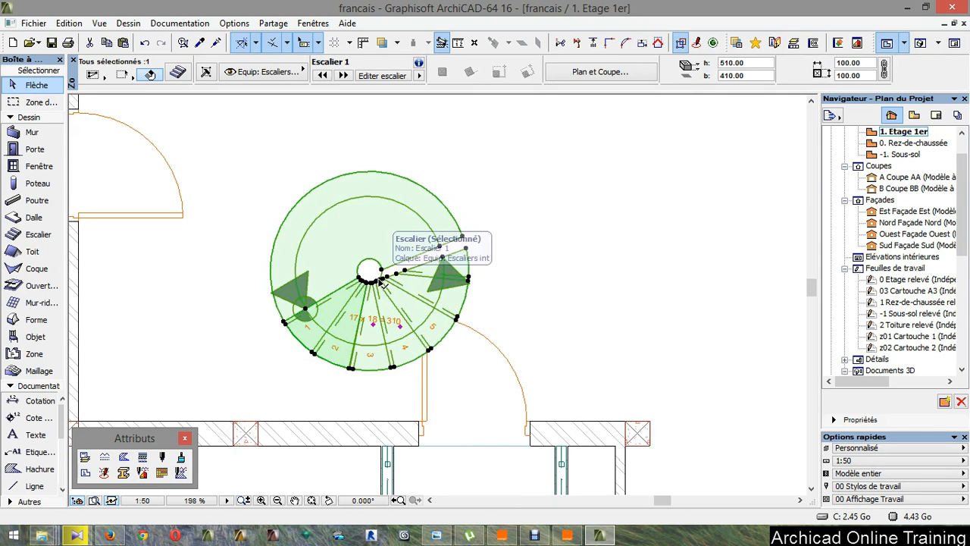
Step: Examine in 3D how the rotated first-floor staircase meets the flight arriving from the floor below
key("F3")
key("ctrl+a")
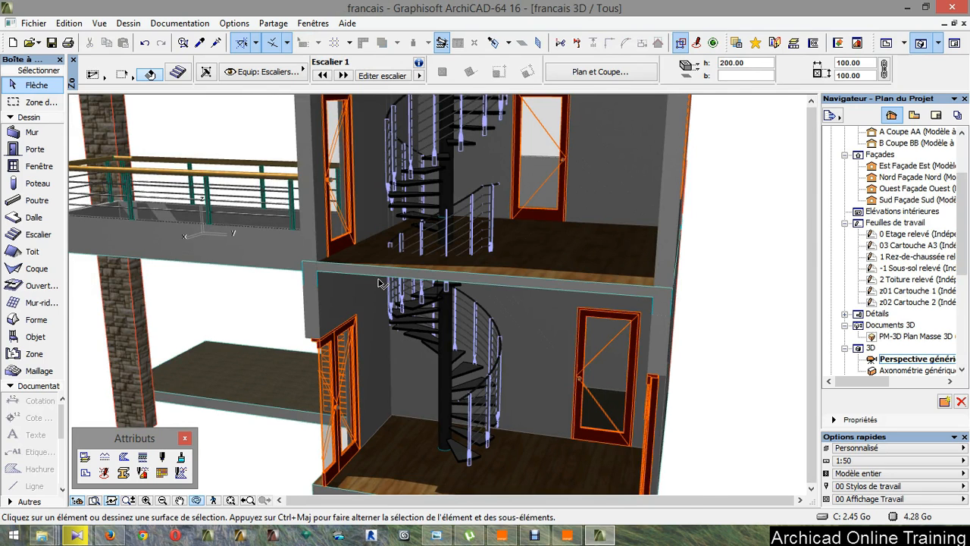
middle_click_drag(380, 283, 418, 164, "shift")
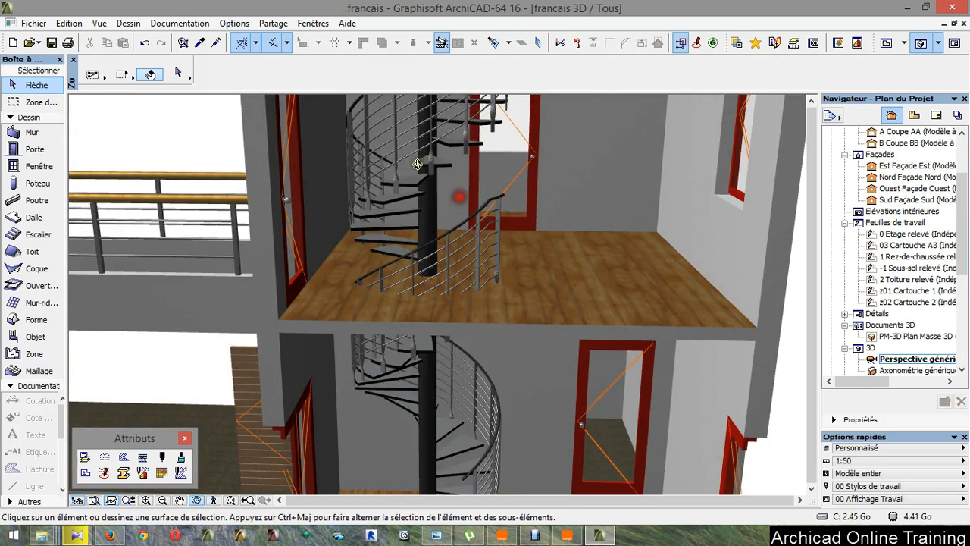
scroll(465, 336, "down", 2)
left_click_drag(458, 187, 448, 125)
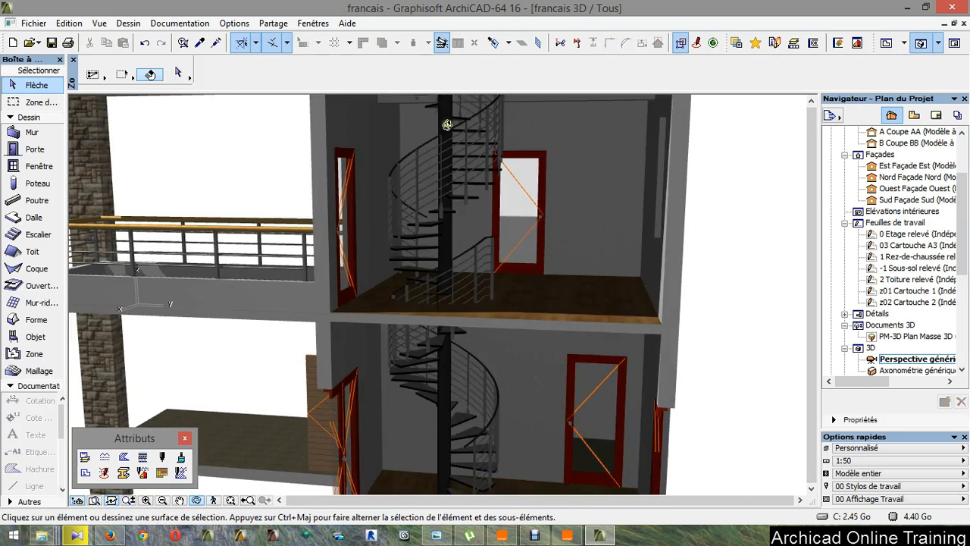
scroll(447, 125, "up", 2)
scroll(447, 125, "up", 2)
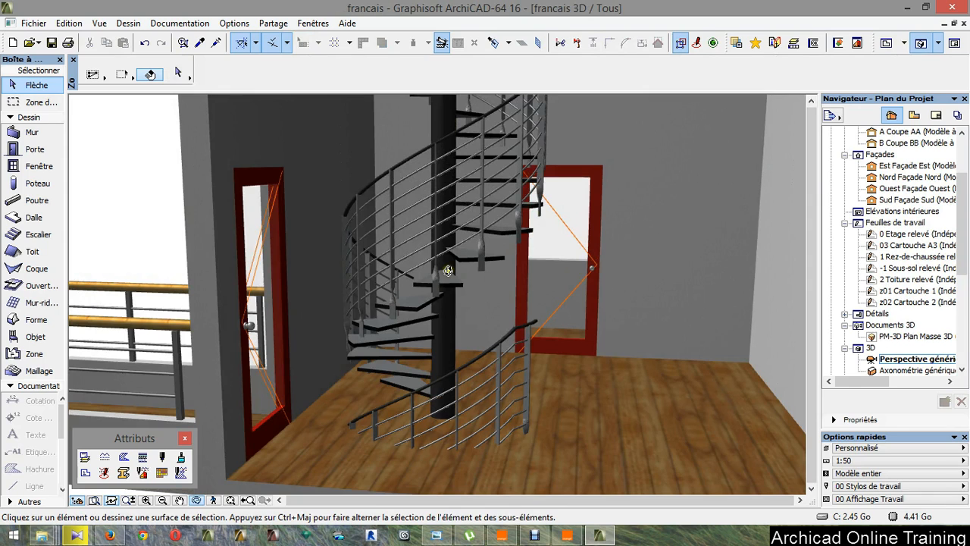
scroll(448, 270, "up", 3)
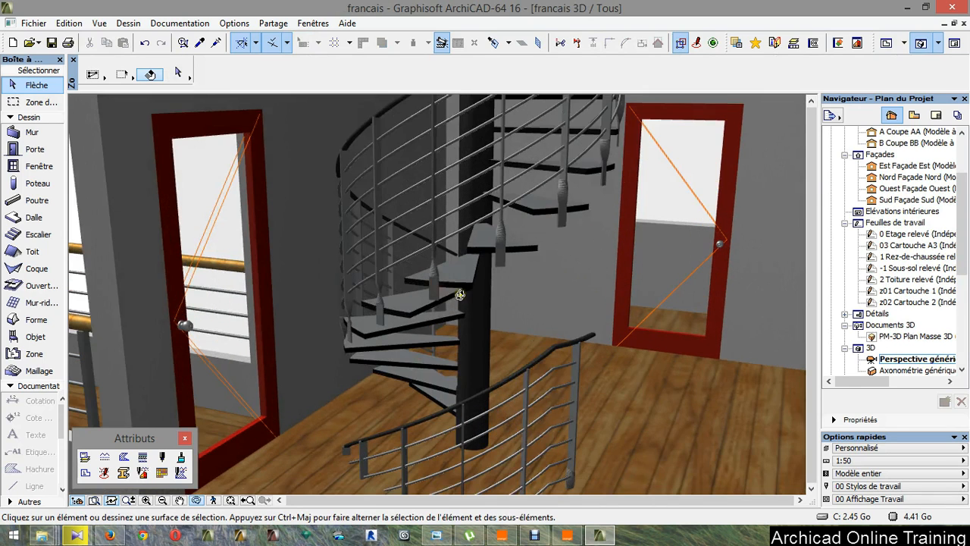
left_click_drag(454, 284, 454, 279)
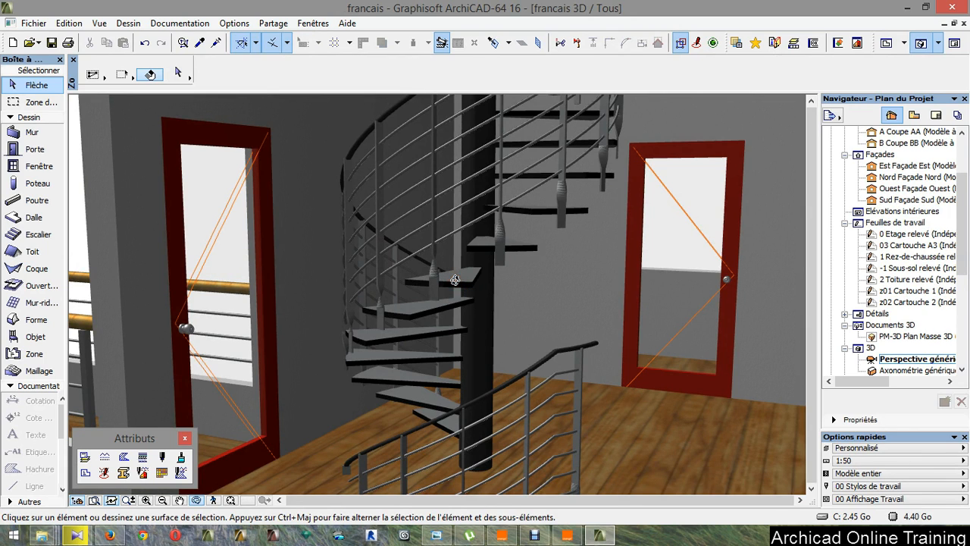
Step: In the floor plan, create another diagonal guide line segment across the rotated staircase, starting on the outer edge of step 1
key("F2")
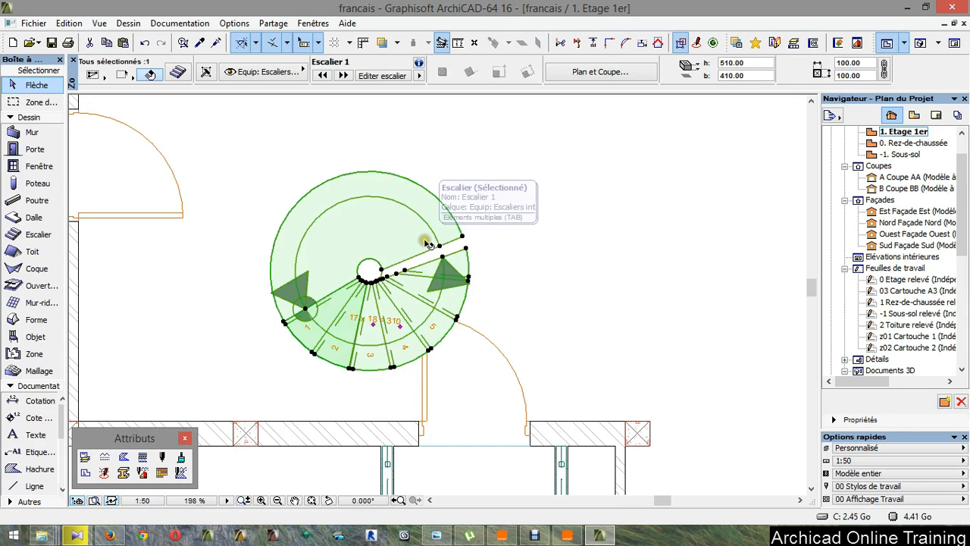
left_click(268, 156)
left_click(238, 47)
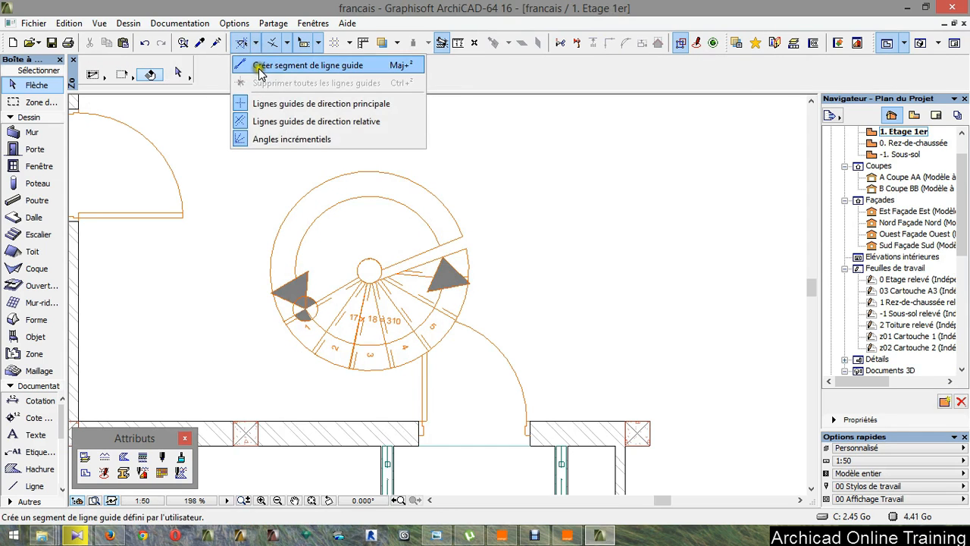
left_click(247, 60)
left_click(296, 338)
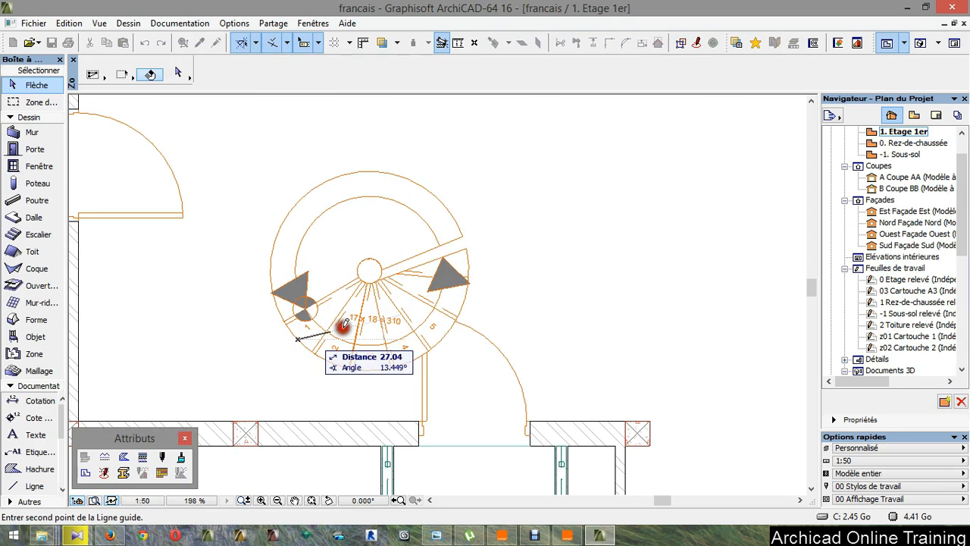
left_click(442, 197)
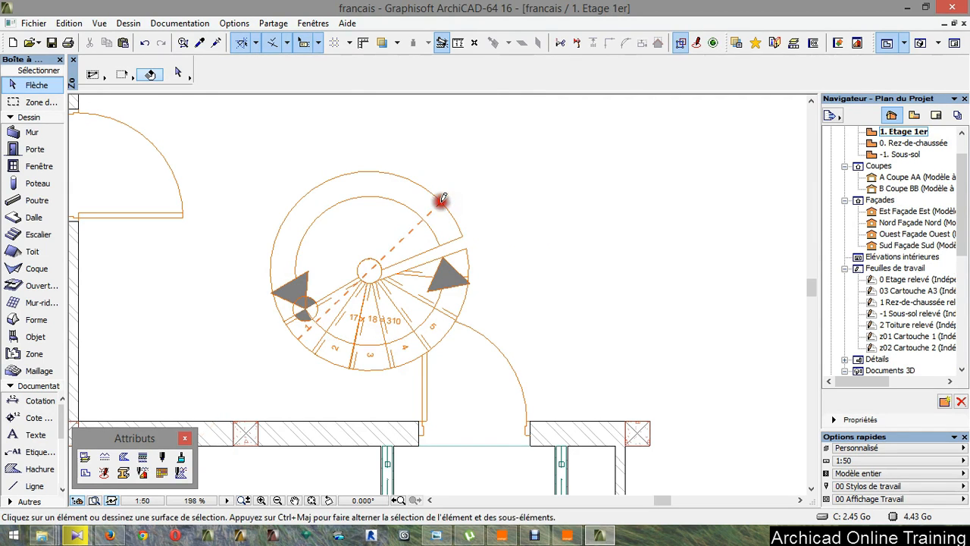
Step: Rotate the spiral staircase slightly clockwise about its centre, taking the outer end of the first step's edge as the starting point
left_click(390, 208)
left_click(391, 212)
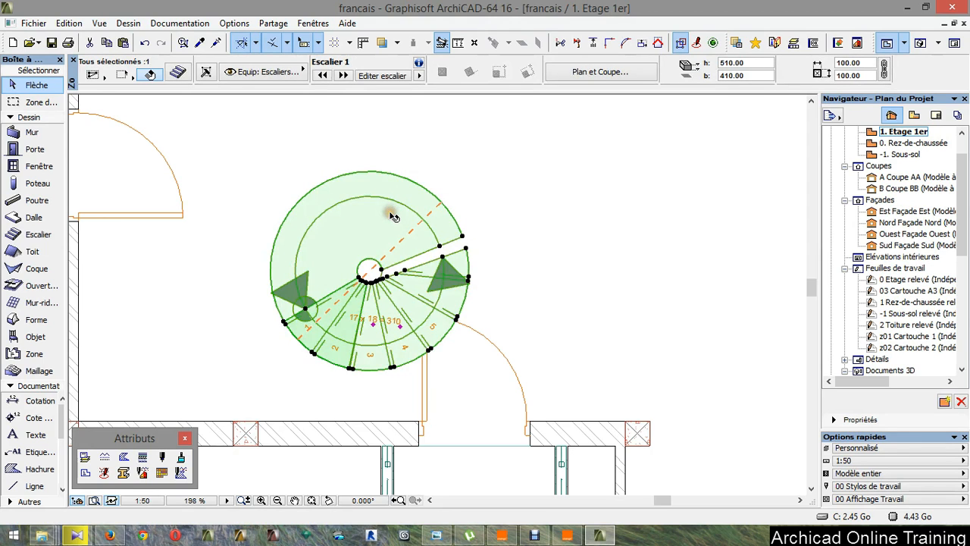
key("ctrl+e")
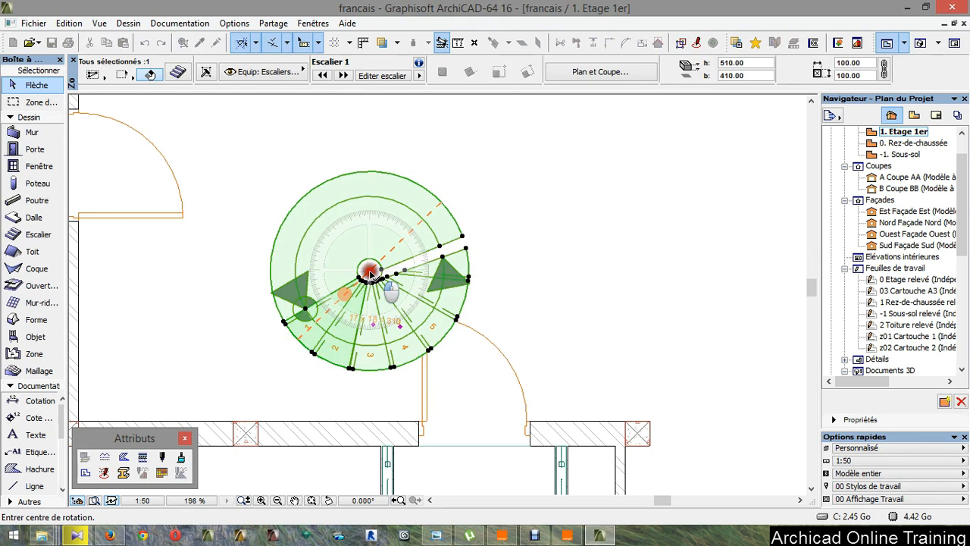
left_click(370, 273)
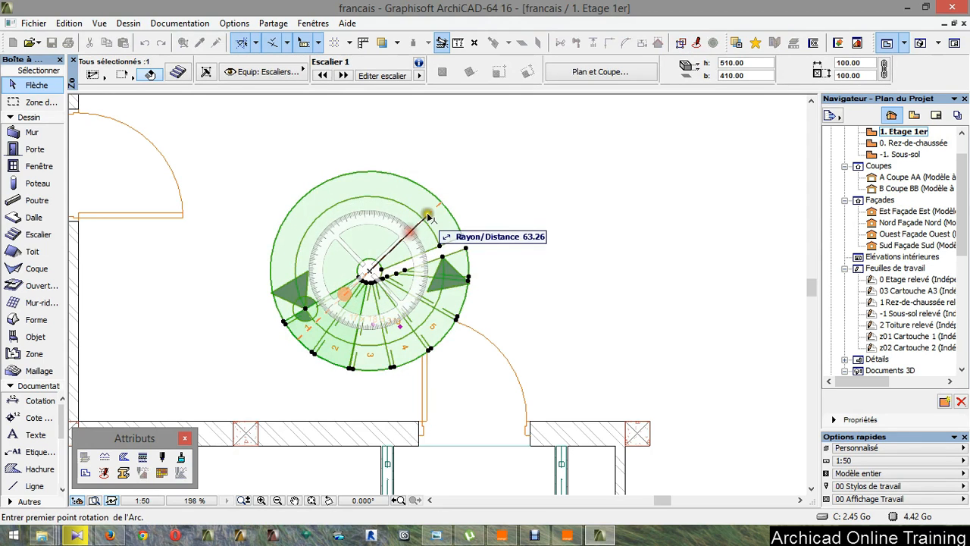
left_click(282, 322)
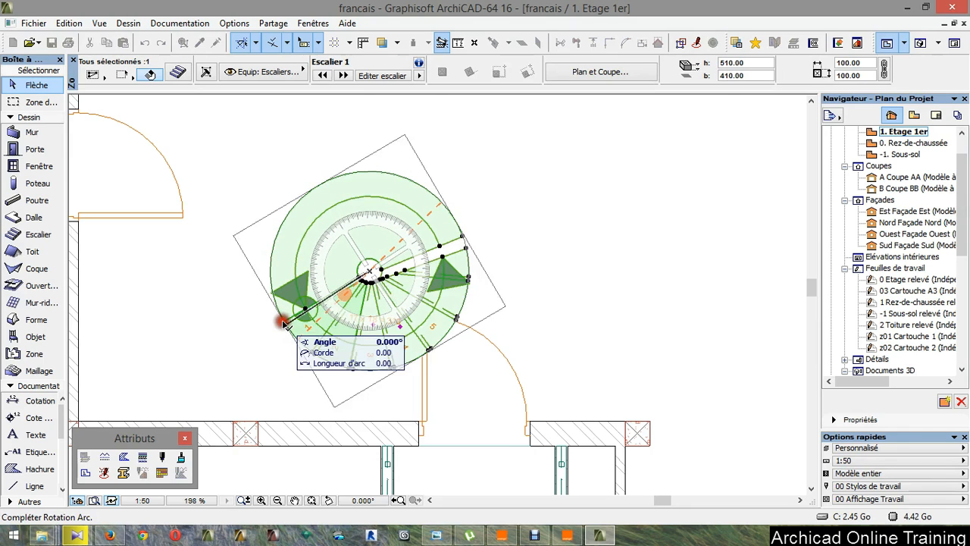
left_click(270, 278)
Step: Examine the adjusted staircase and its railing in 3D, from the first floor up to the second floor
key("F3")
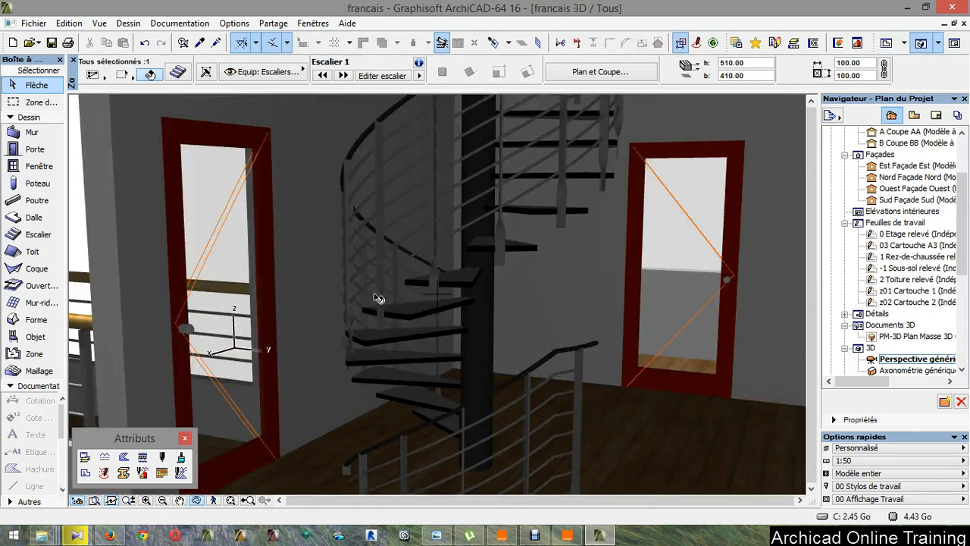
key("Escape")
scroll(381, 278, "down", 2)
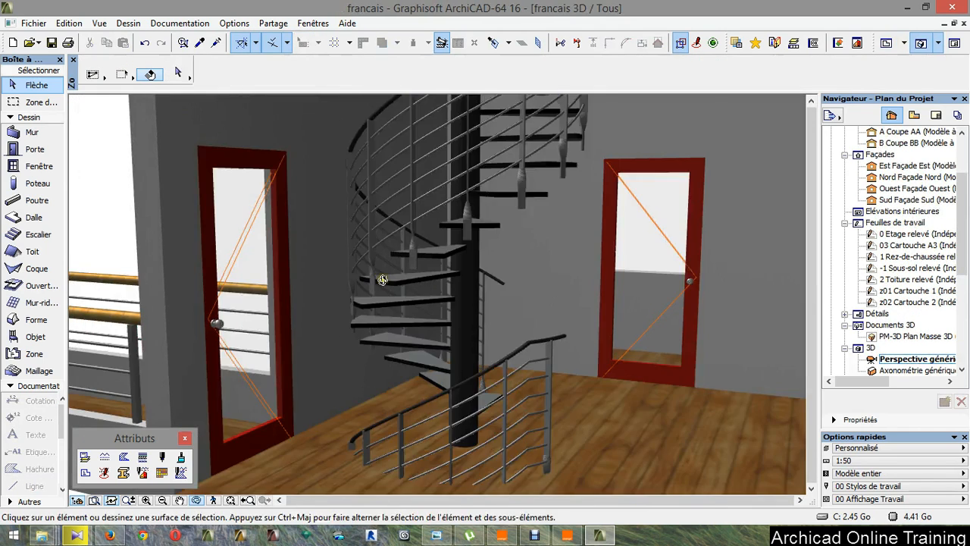
middle_click_drag(421, 331, 496, 338, "shift")
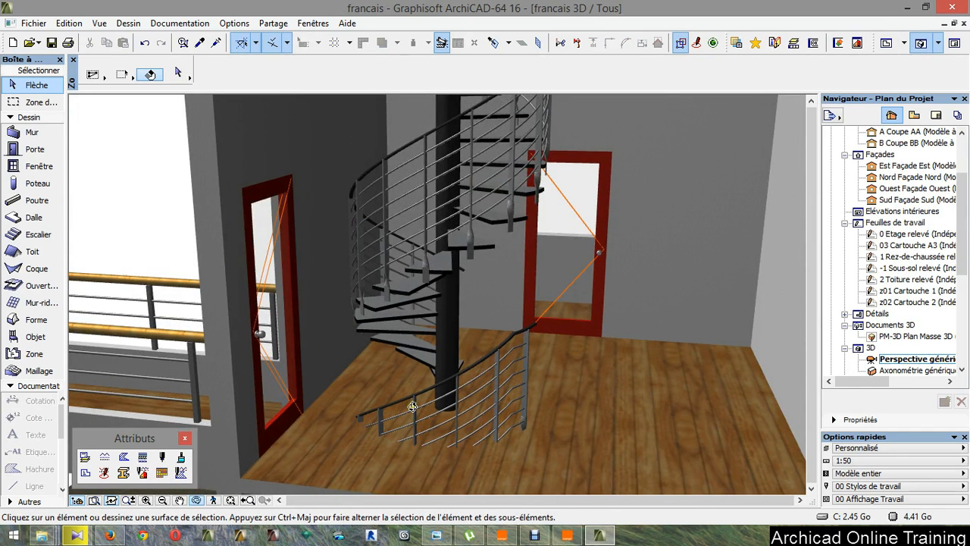
scroll(414, 407, "down", 5)
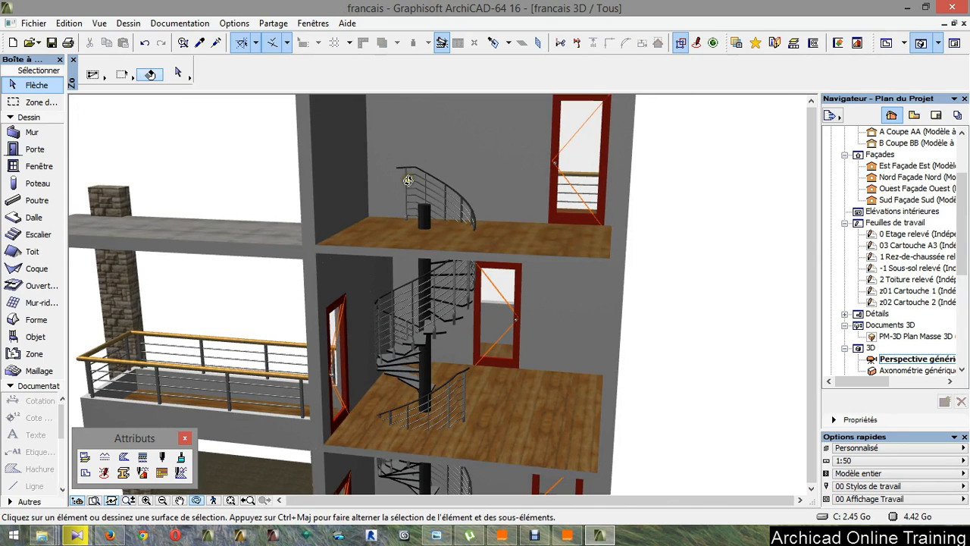
scroll(454, 250, "up", 4)
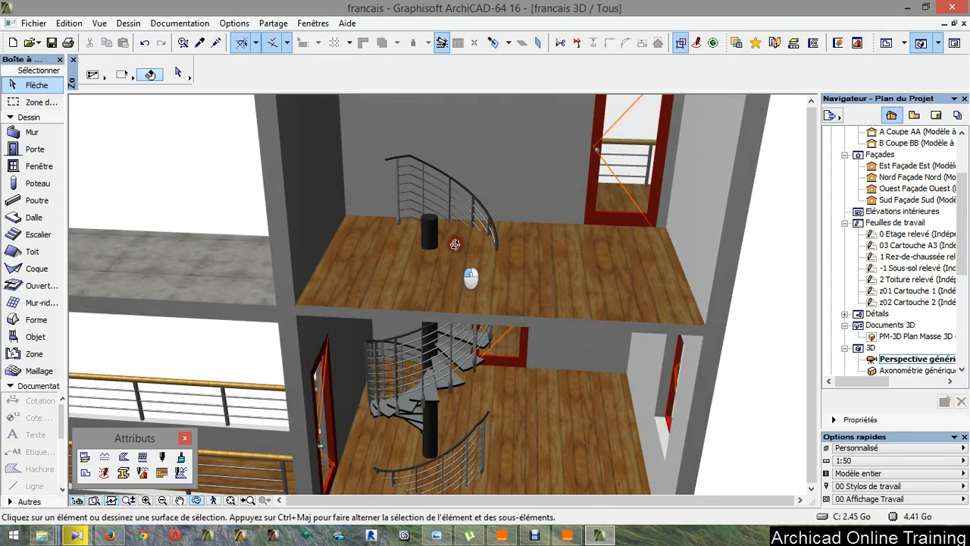
Step: Examine in 3D how the stacked spiral flights connect from the ground floor to the second floor, and compare with the first-floor plan
scroll(455, 244, "down", 2)
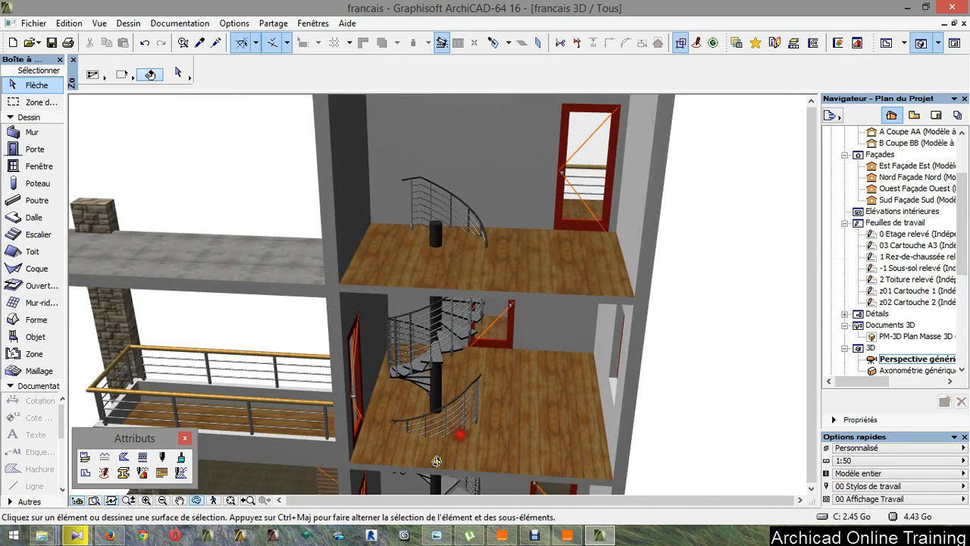
scroll(436, 461, "up", 1)
scroll(428, 424, "up", 1)
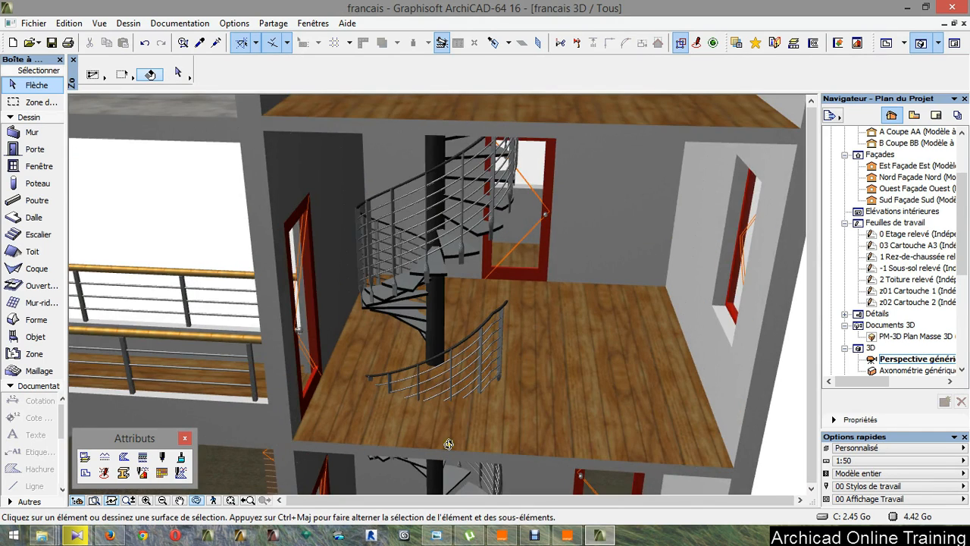
scroll(447, 445, "down", 1)
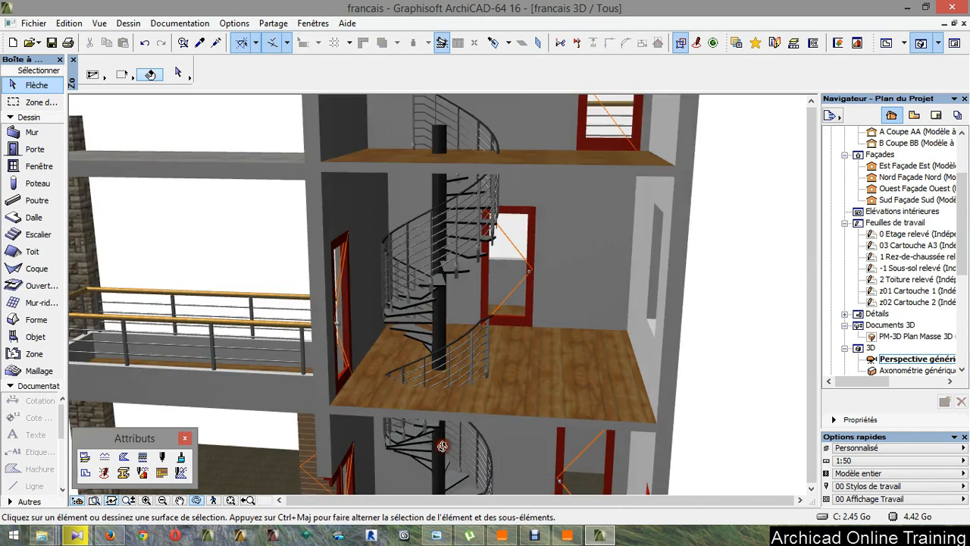
left_click_drag(442, 446, 438, 442)
scroll(434, 441, "up", 2)
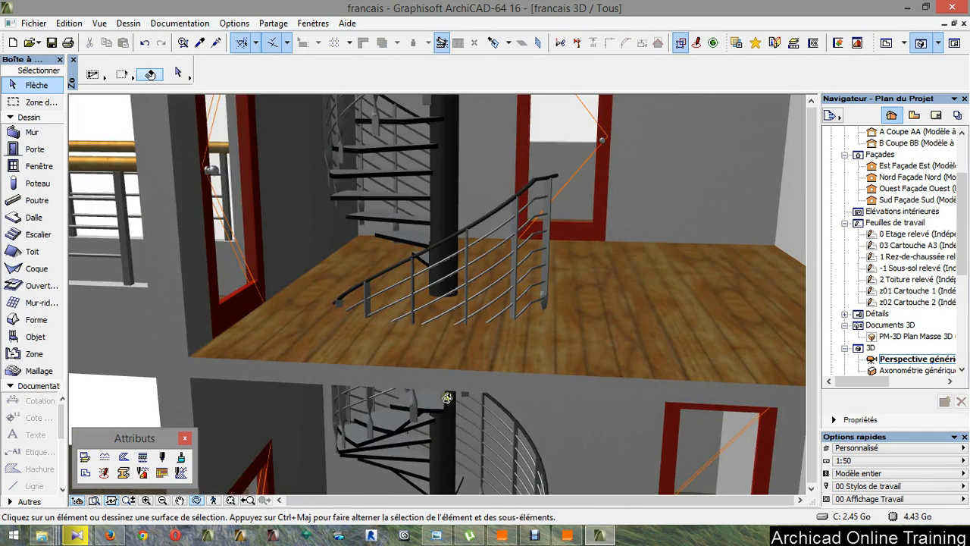
left_click_drag(447, 397, 442, 342)
scroll(442, 341, "down", 2)
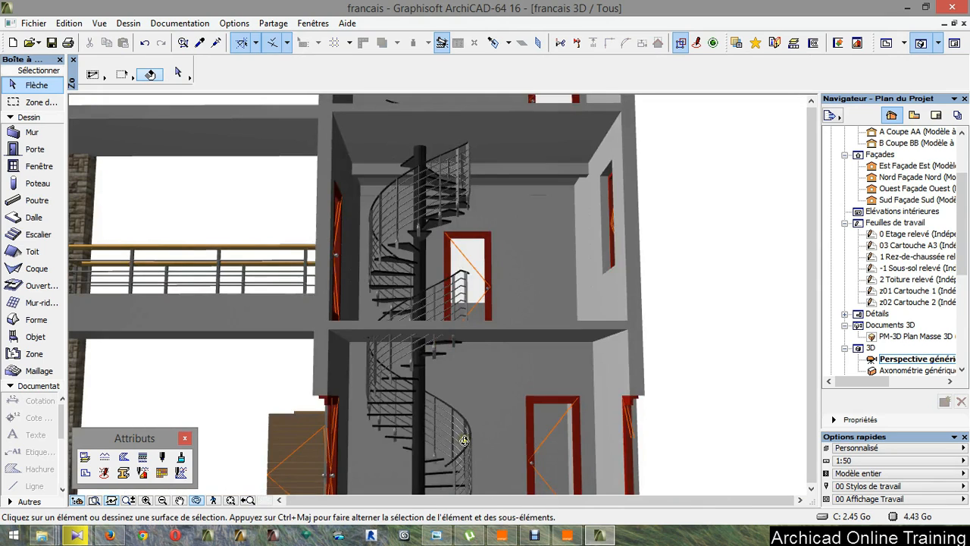
left_click_drag(461, 440, 473, 460)
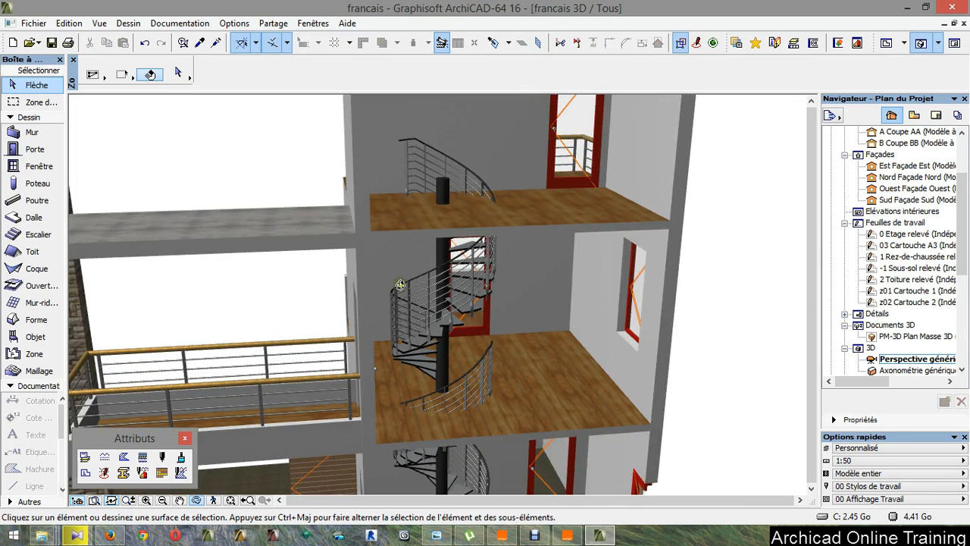
scroll(400, 285, "down", 3)
scroll(438, 451, "up", 3)
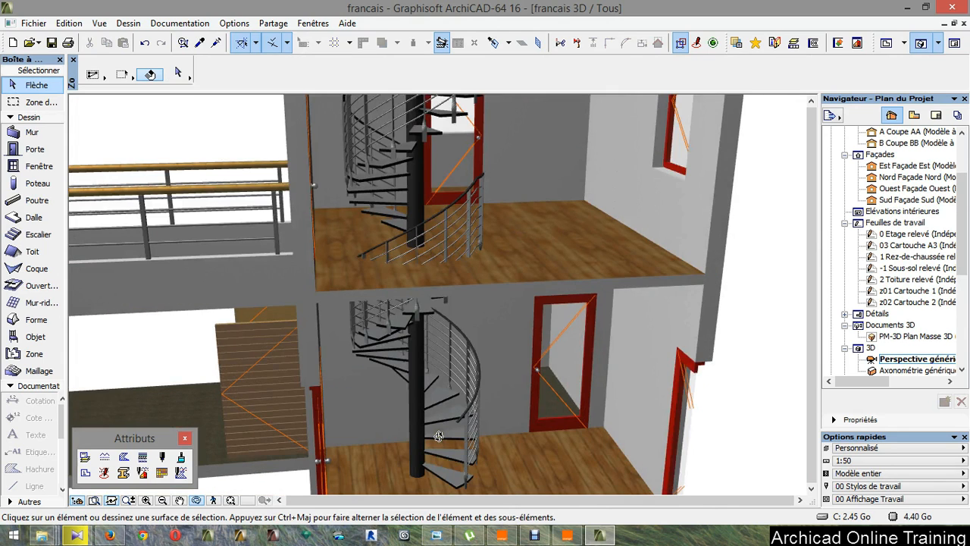
left_click(438, 436)
key("F2")
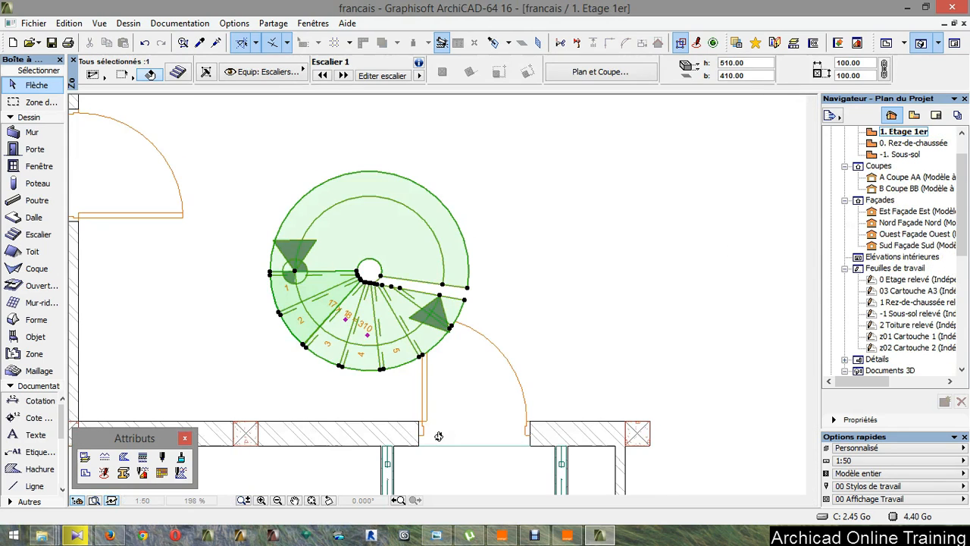
scroll(393, 385, "down", 3)
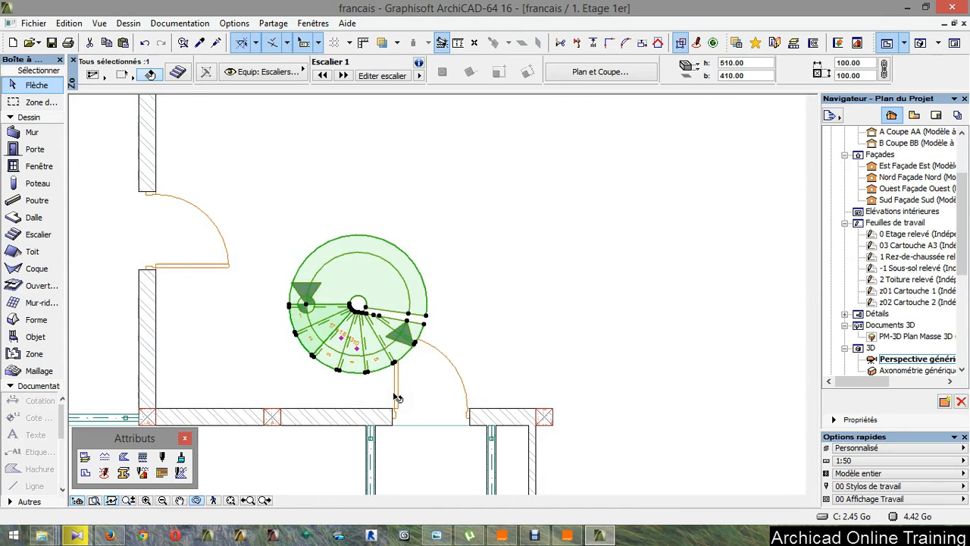
key("F3")
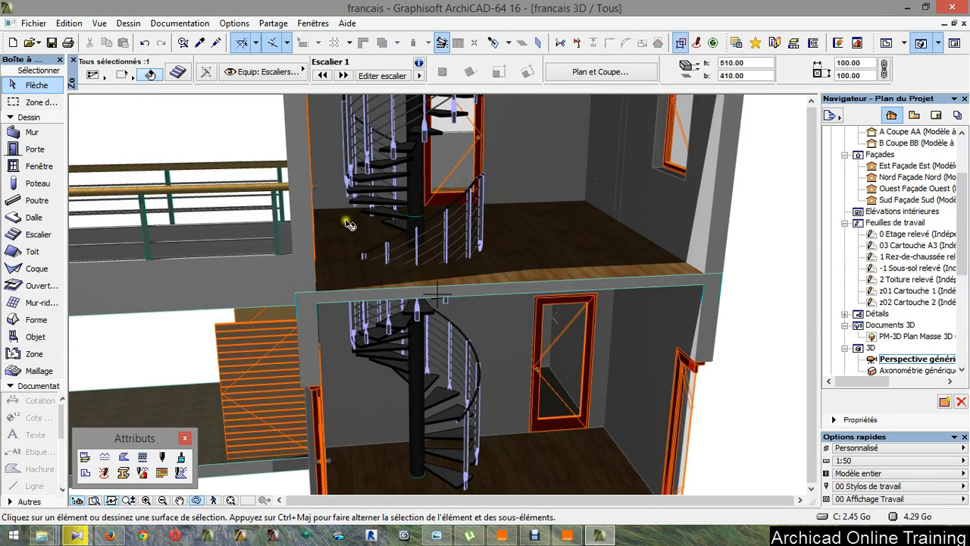
left_click_drag(345, 222, 331, 177)
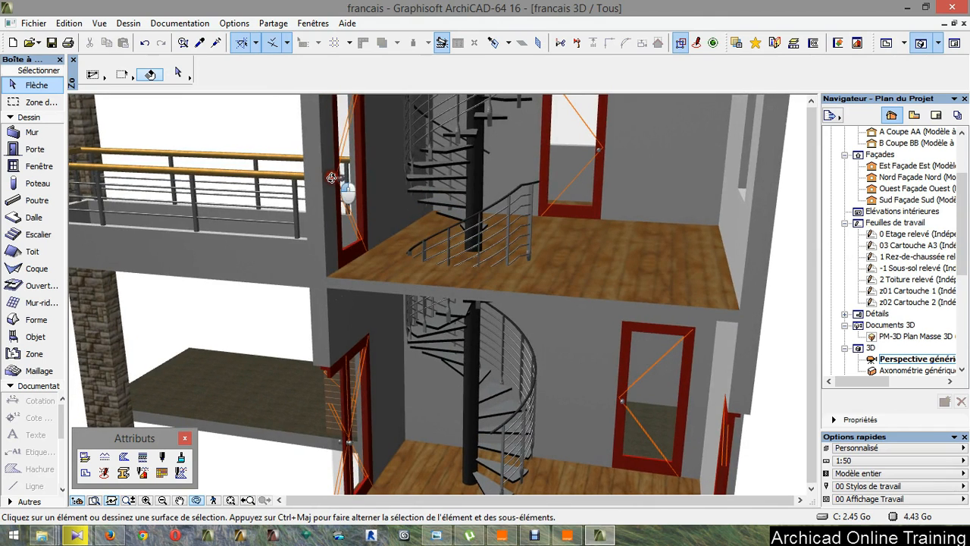
Step: In the first-floor plan, mirror the door beside the spiral staircase about the centreline of its opening to reverse its swing
key("F2")
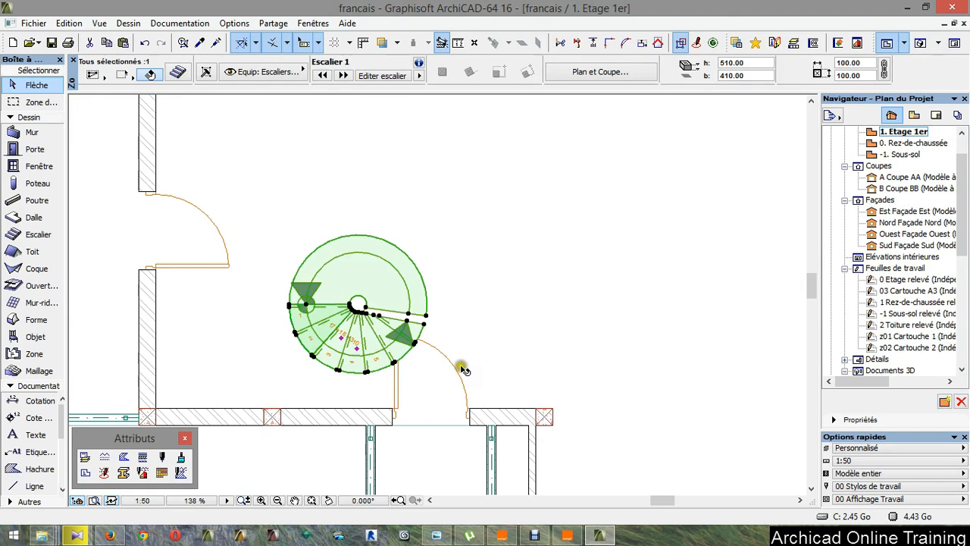
key("Escape")
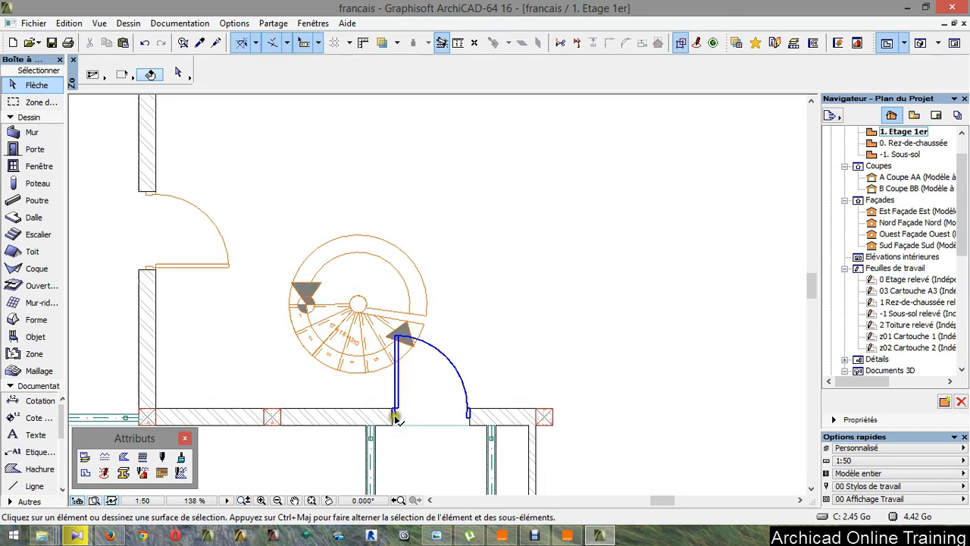
left_click(396, 411)
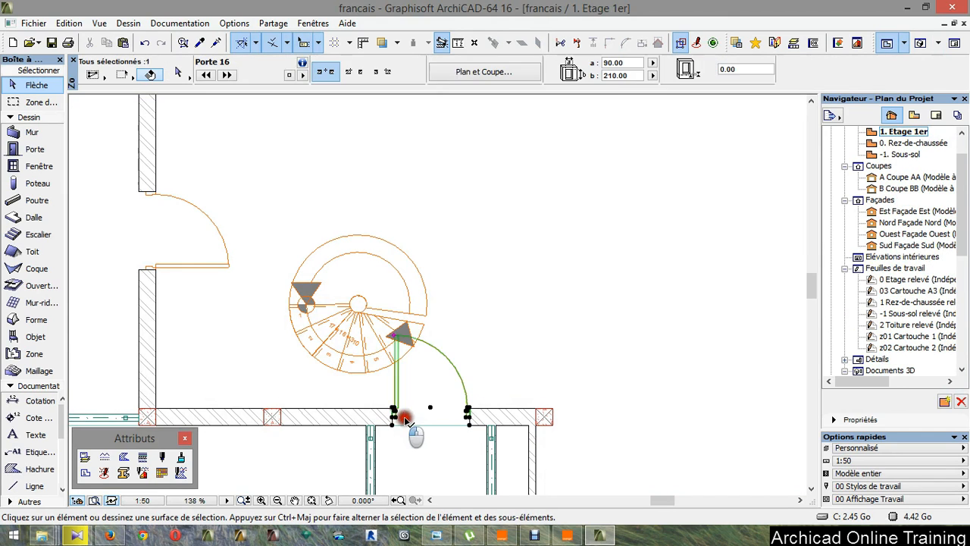
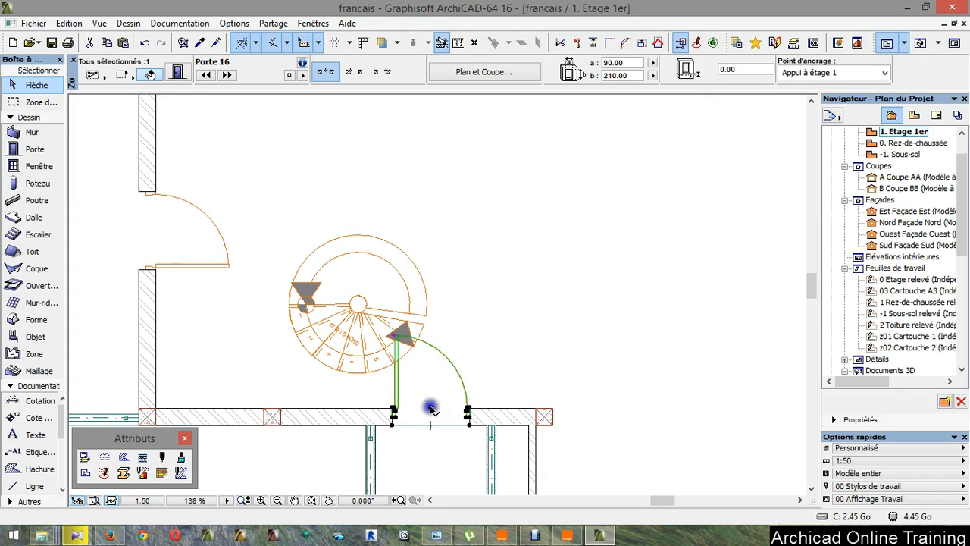
right_click(432, 410)
mouse_move(580, 218)
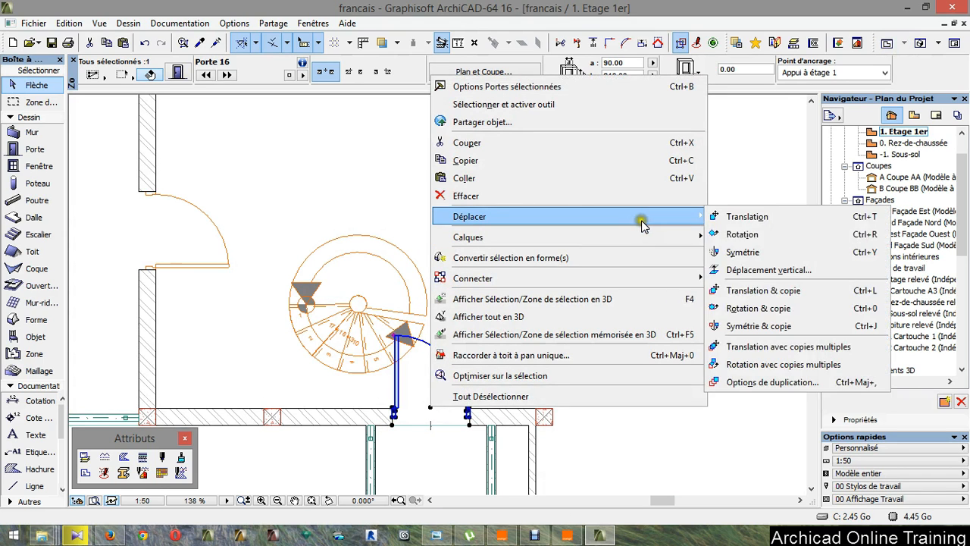
left_click(744, 252)
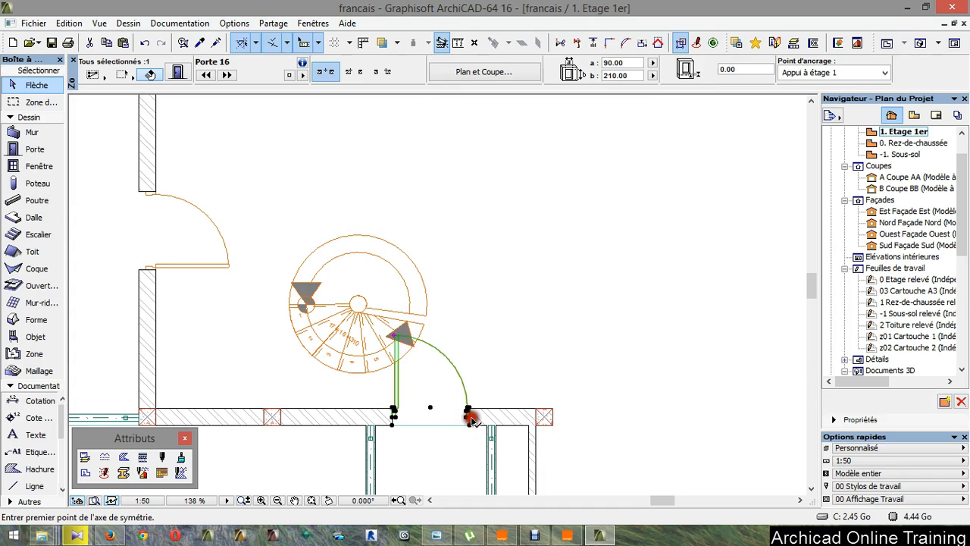
left_click(431, 410)
left_click(432, 442)
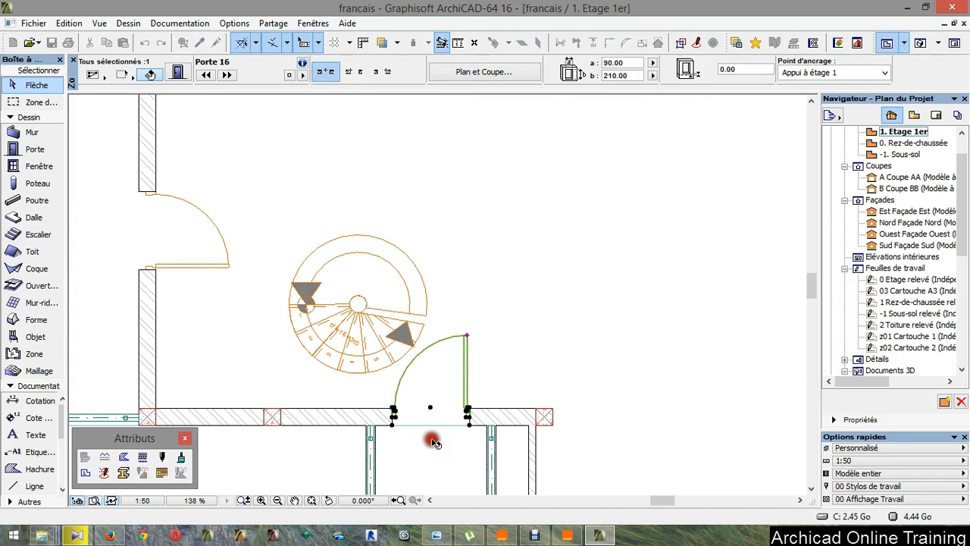
key("Escape")
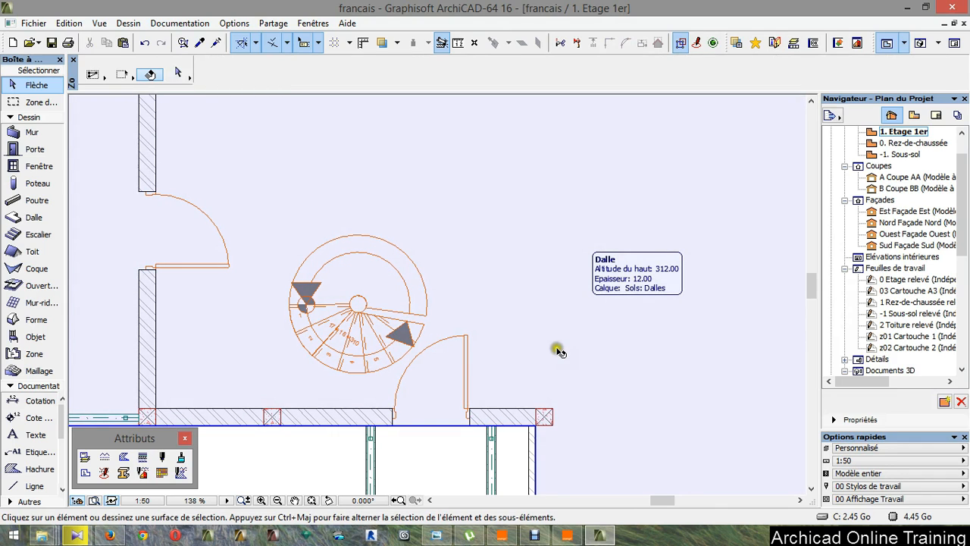
Step: Review the model layer settings, looking for the "- Opérateur masqué" layer meant for hidden operators
left_click(466, 336)
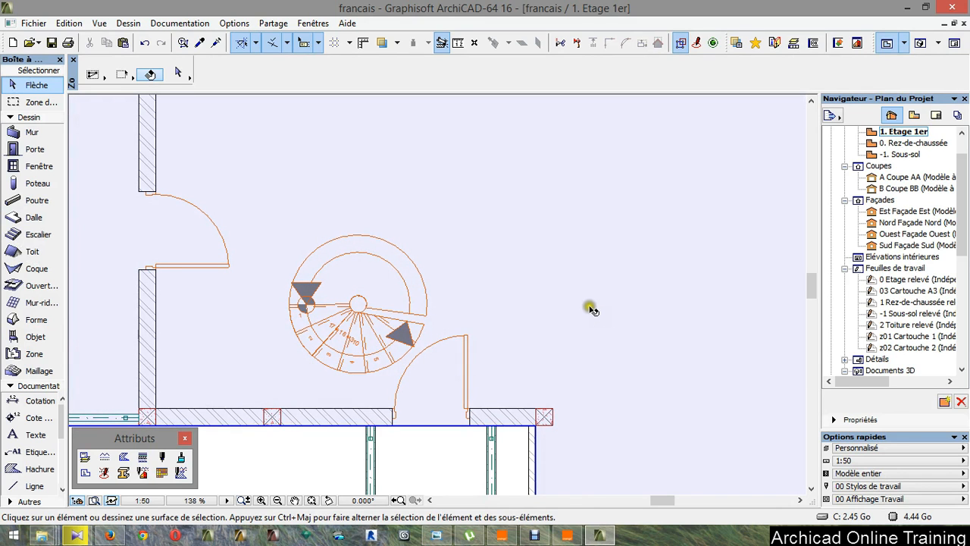
key("ctrl+l")
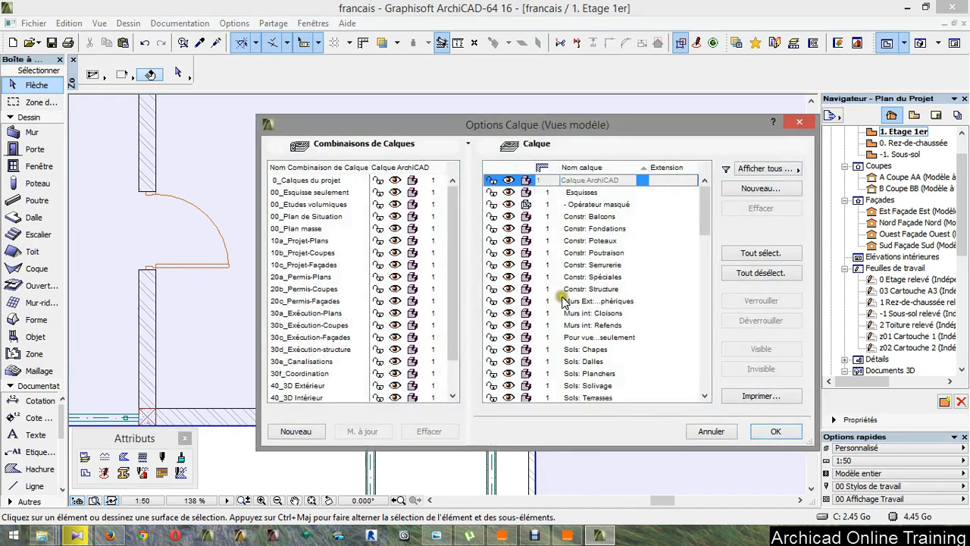
left_click(758, 188)
left_click_drag(461, 192, 415, 231)
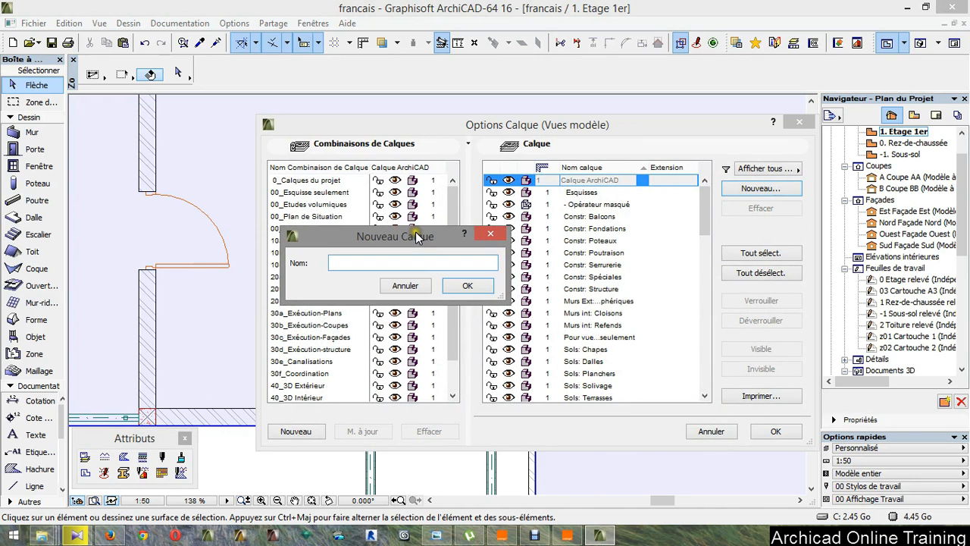
left_click(490, 233)
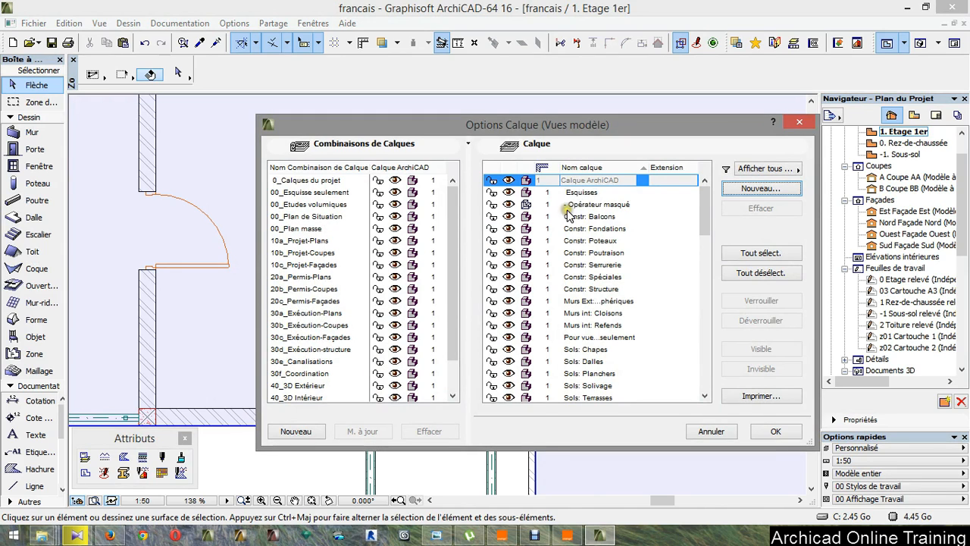
left_click(574, 205)
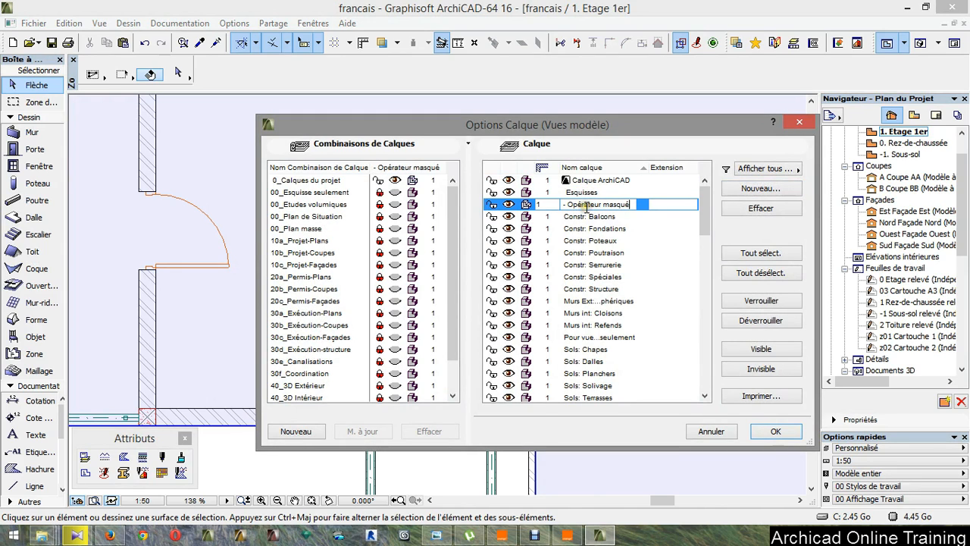
left_click(591, 228)
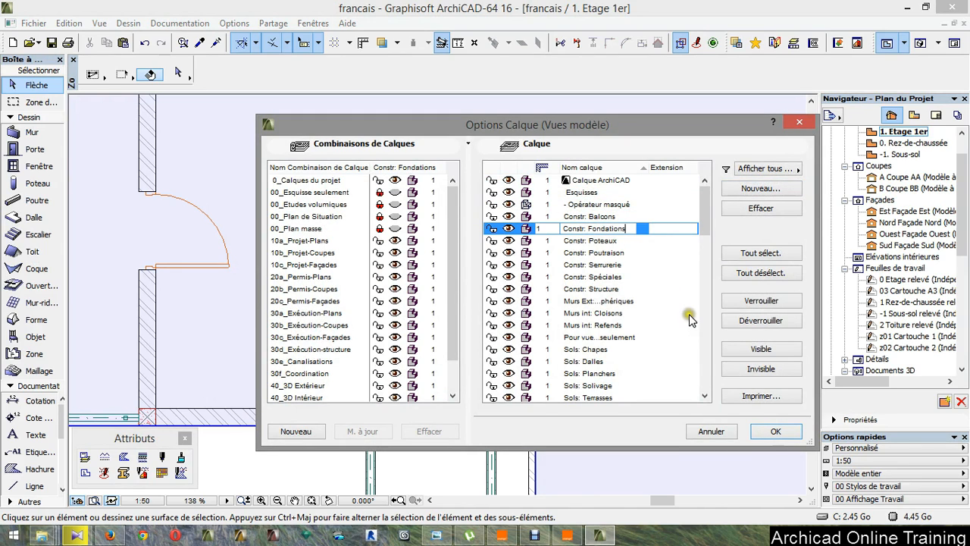
left_click(773, 430)
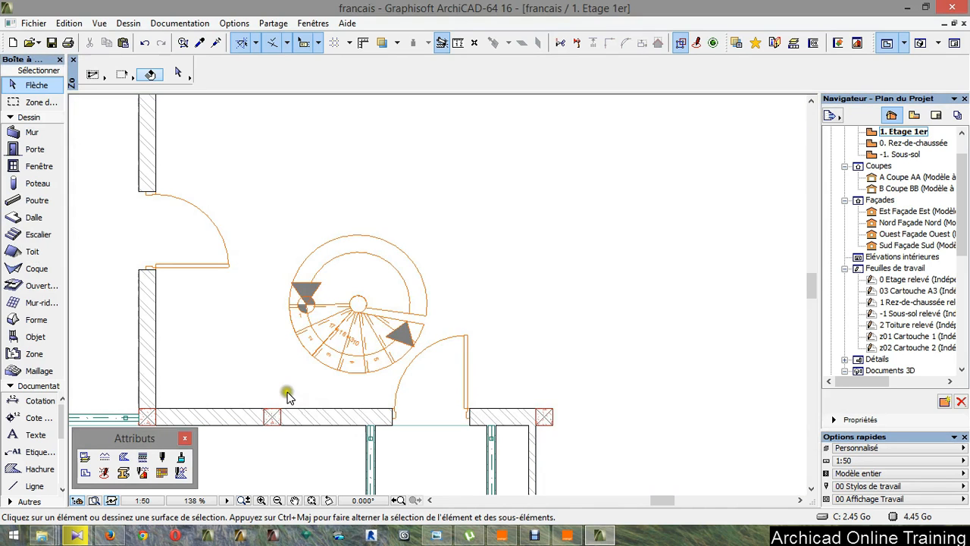
Step: Configure the slab defaults: thickness 24, elevation 10 relative to the current storey, layer "- Opérateur masqué", and polygonal geometry
left_click(33, 220)
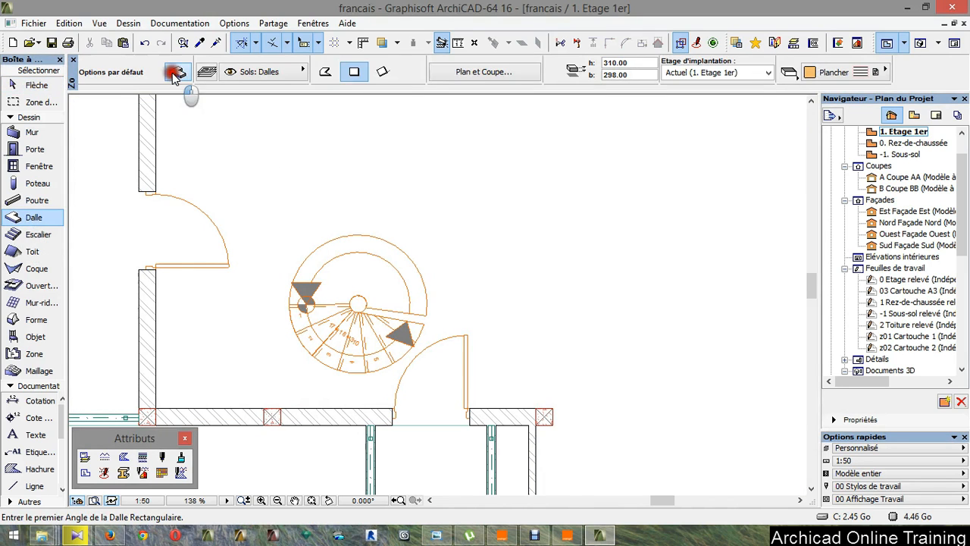
left_click(176, 73)
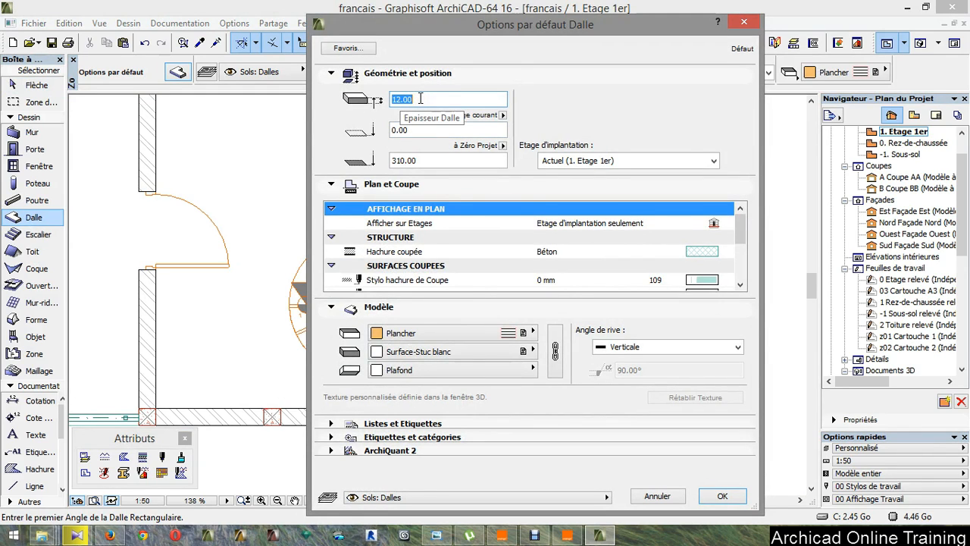
type("24")
left_click(419, 129)
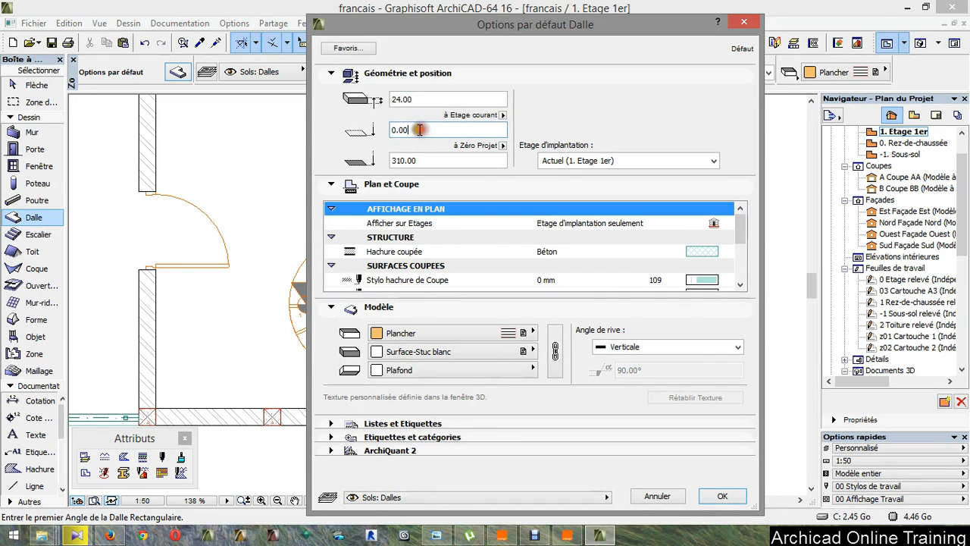
double_click(416, 129)
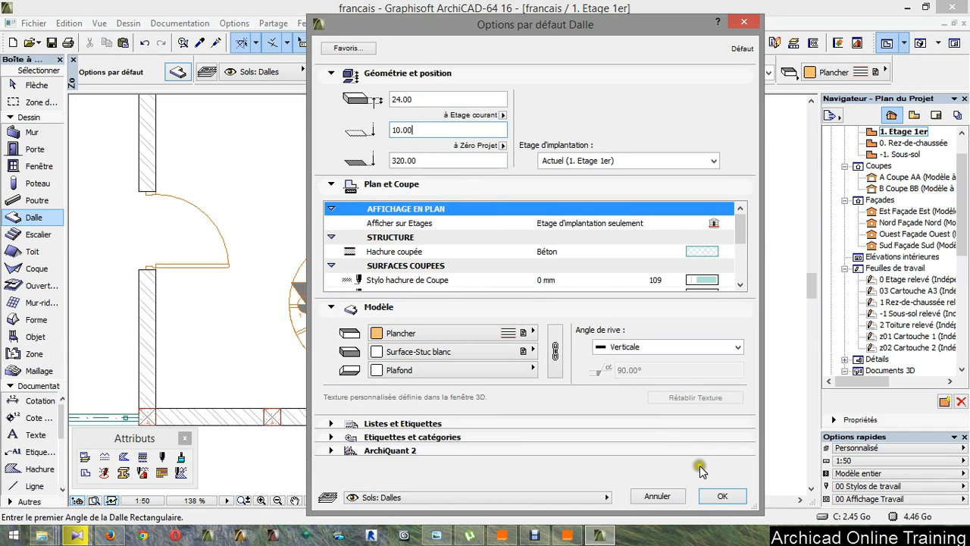
left_click(607, 497)
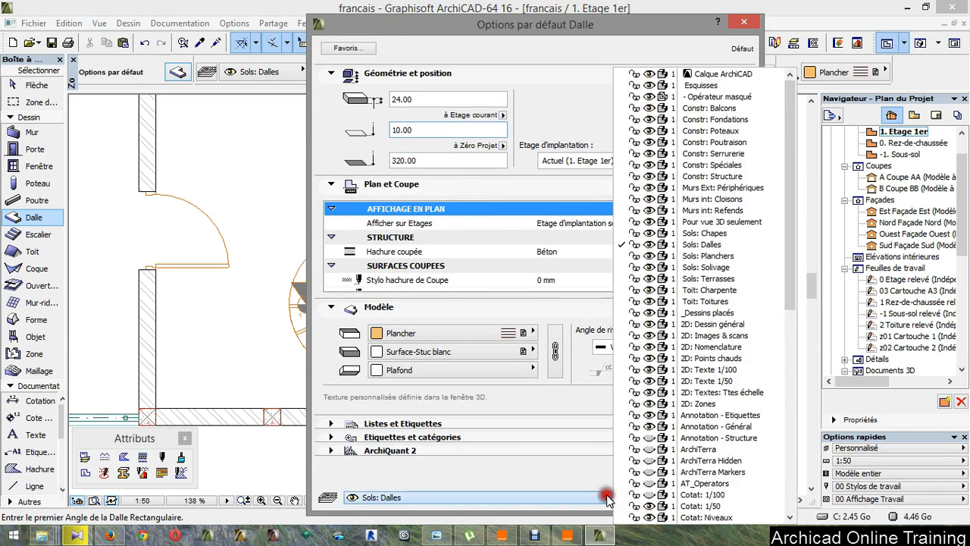
left_click(690, 97)
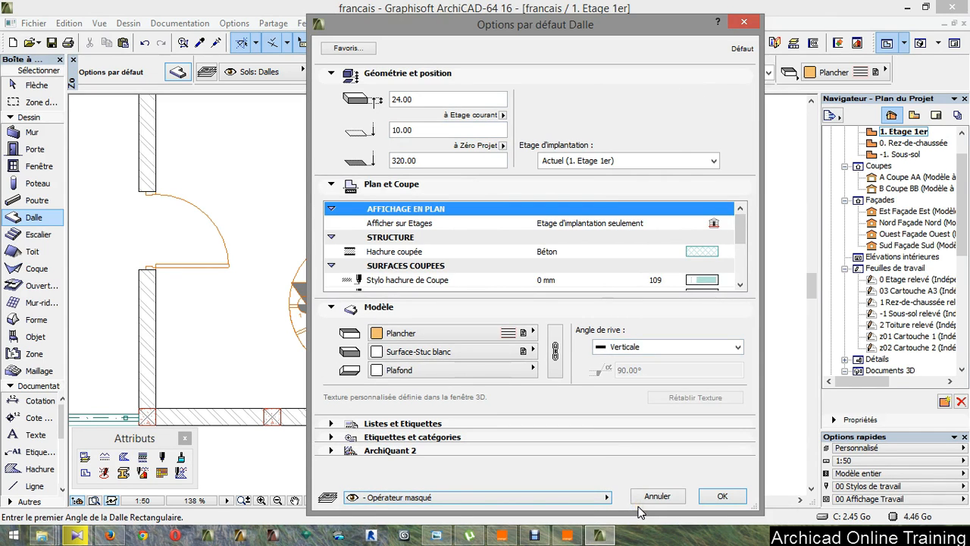
left_click(722, 495)
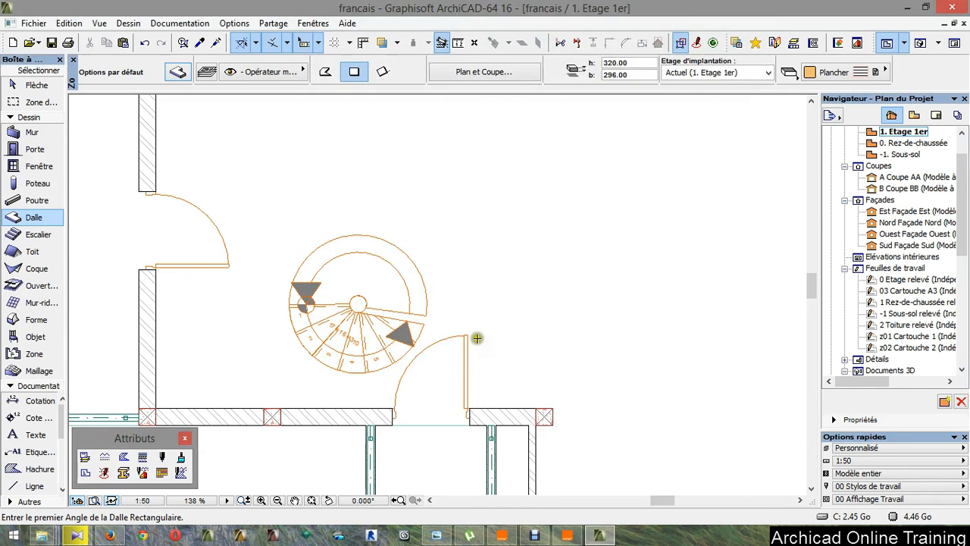
scroll(340, 309, "up", 3)
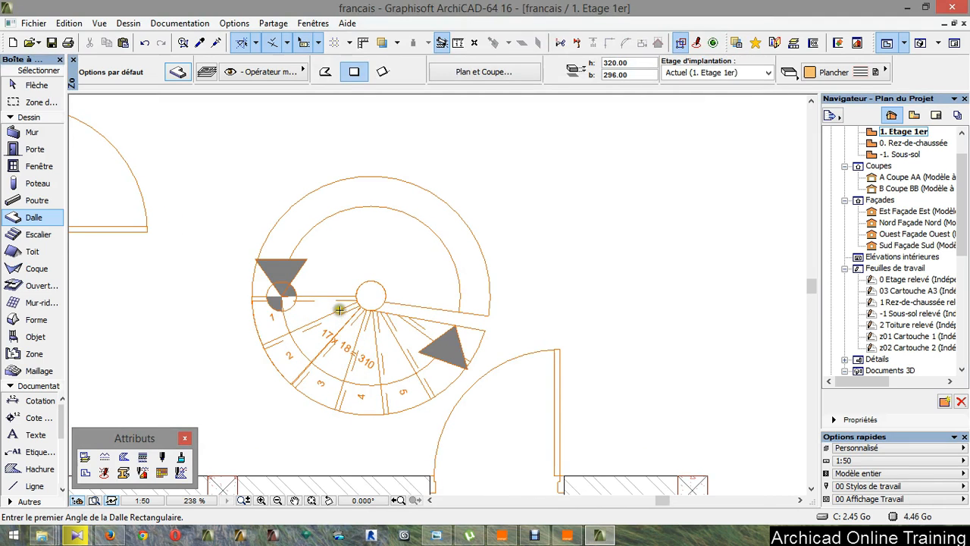
left_click(325, 71)
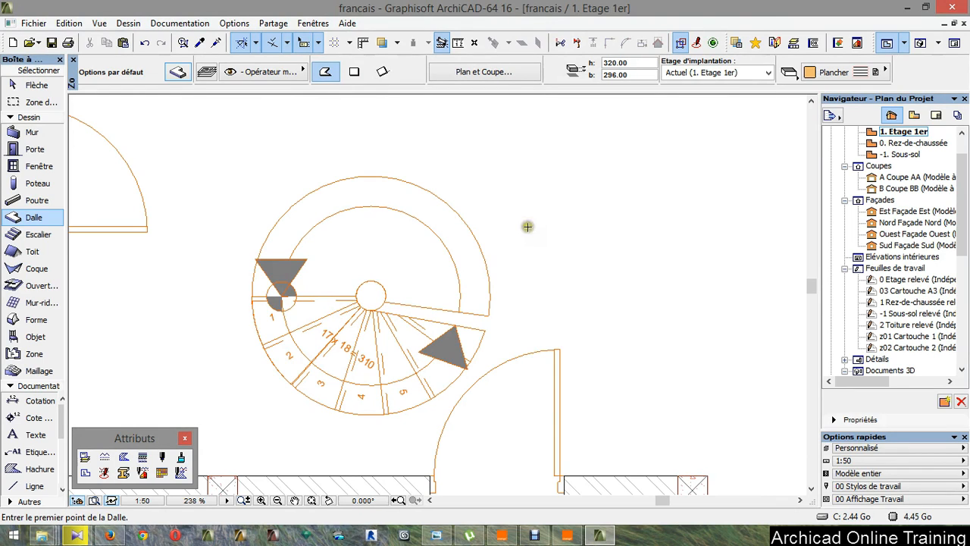
Step: Turn on the trace reference and set it to the storey below the current one
left_click(473, 236)
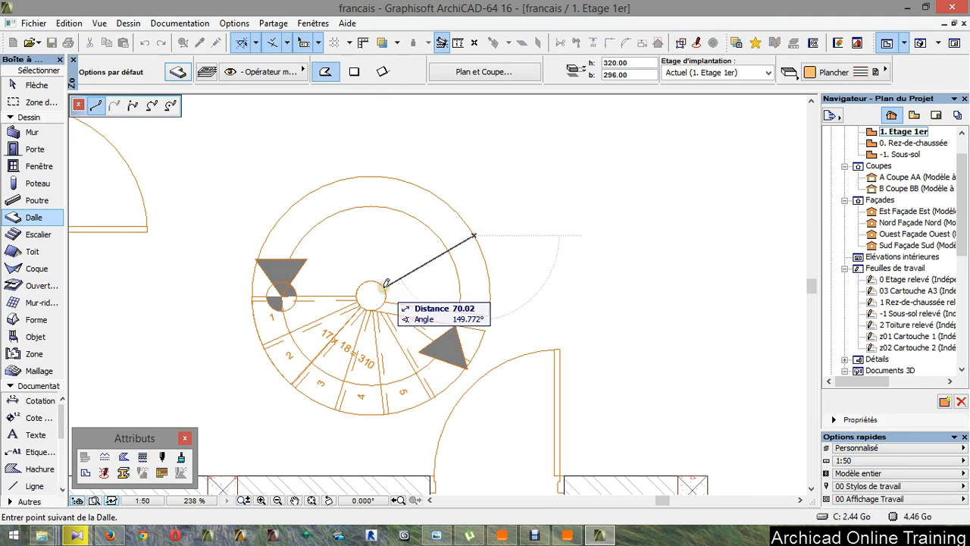
key("Escape")
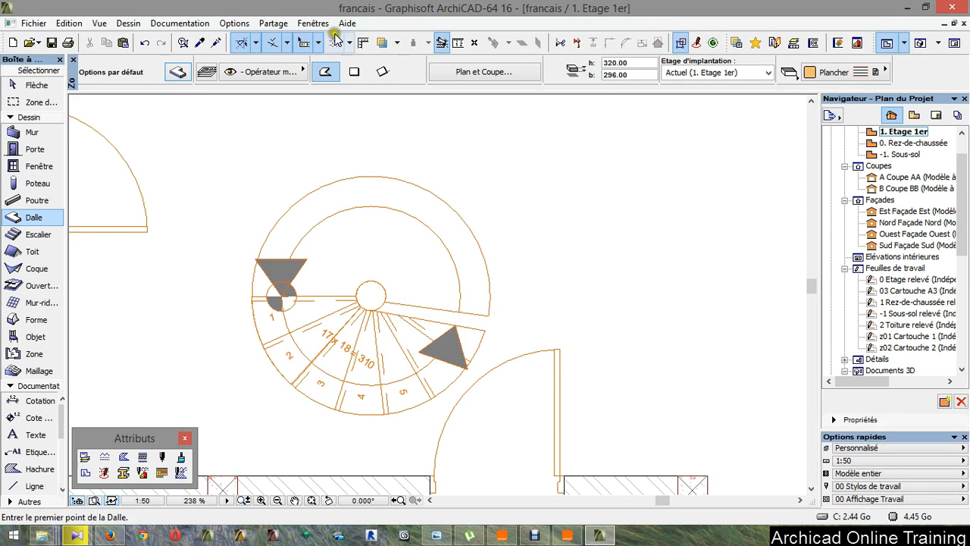
left_click(382, 42)
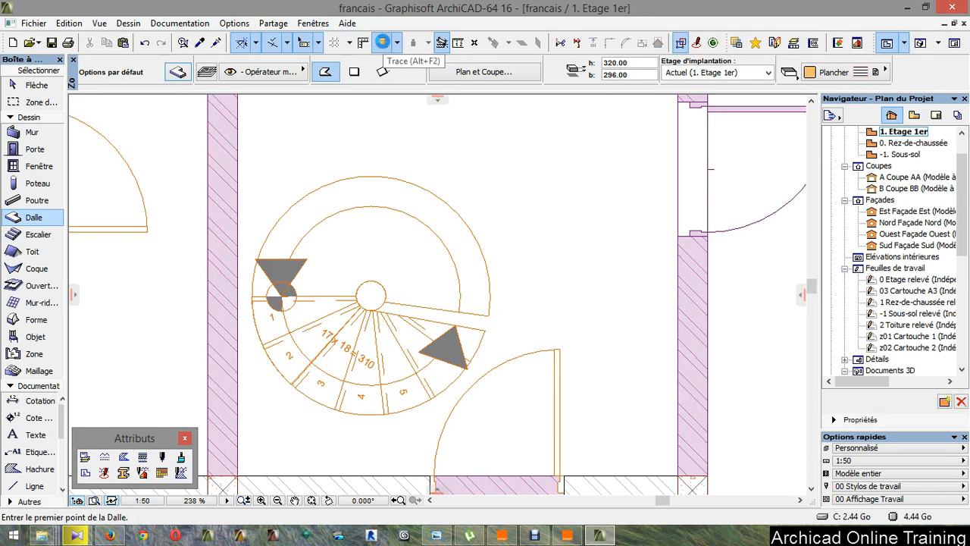
left_click(396, 42)
mouse_move(481, 66)
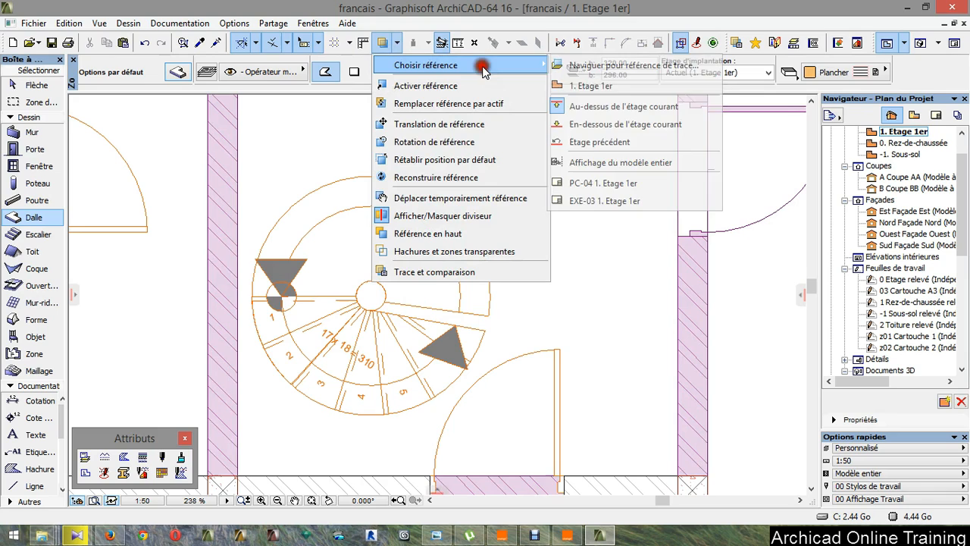
left_click(586, 124)
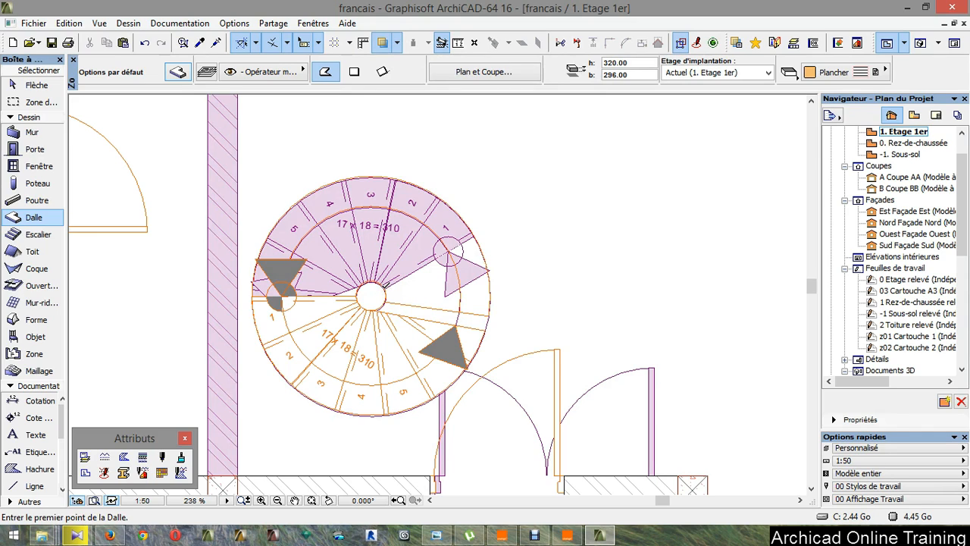
Step: Start the slab outline with a 70 radial edge from the central column along the lower flight's first step, then a three-point rim arc of about 192°
left_click(383, 289)
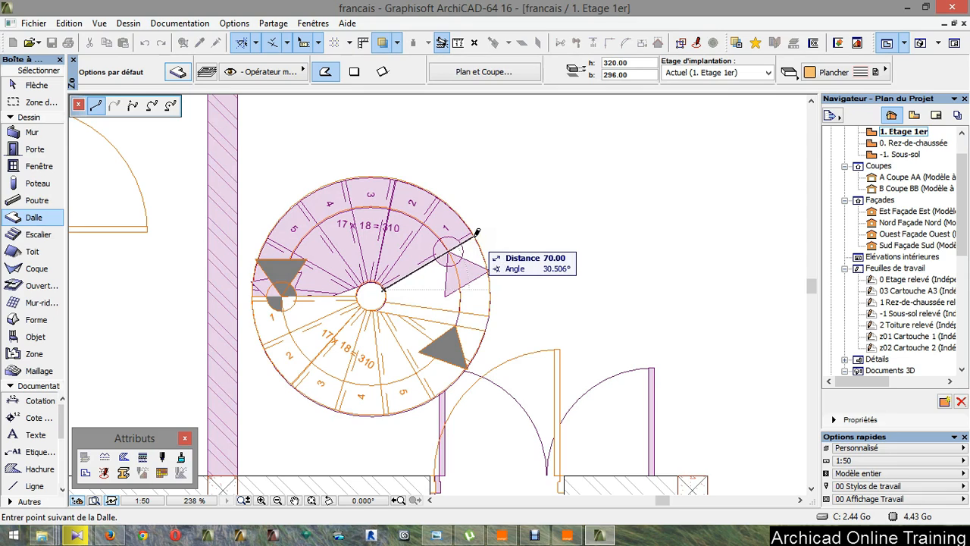
left_click_drag(476, 233, 487, 289)
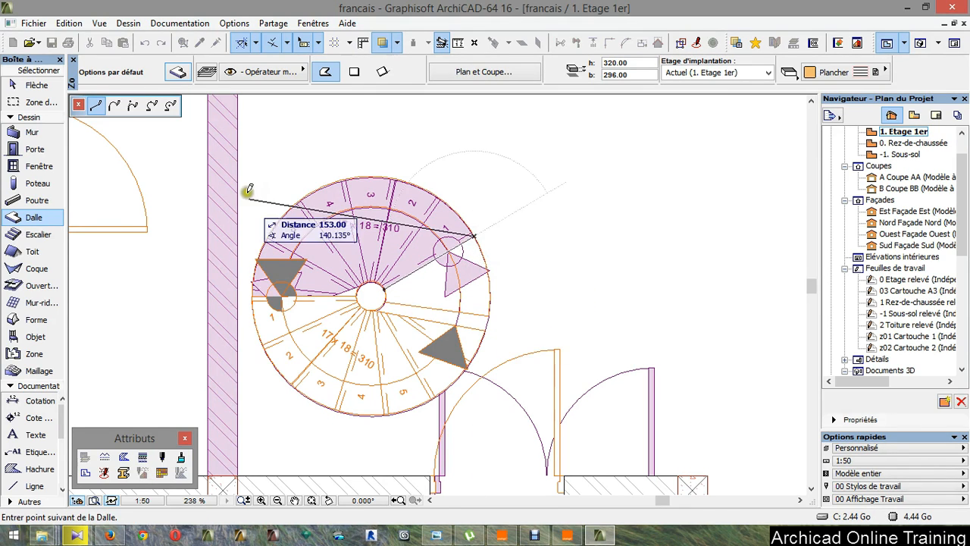
left_click(152, 105)
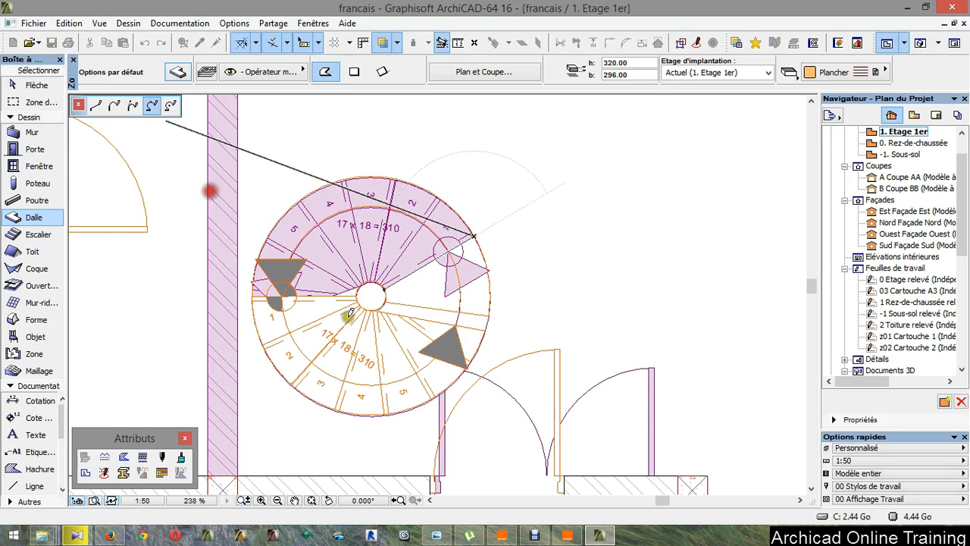
left_click(447, 388)
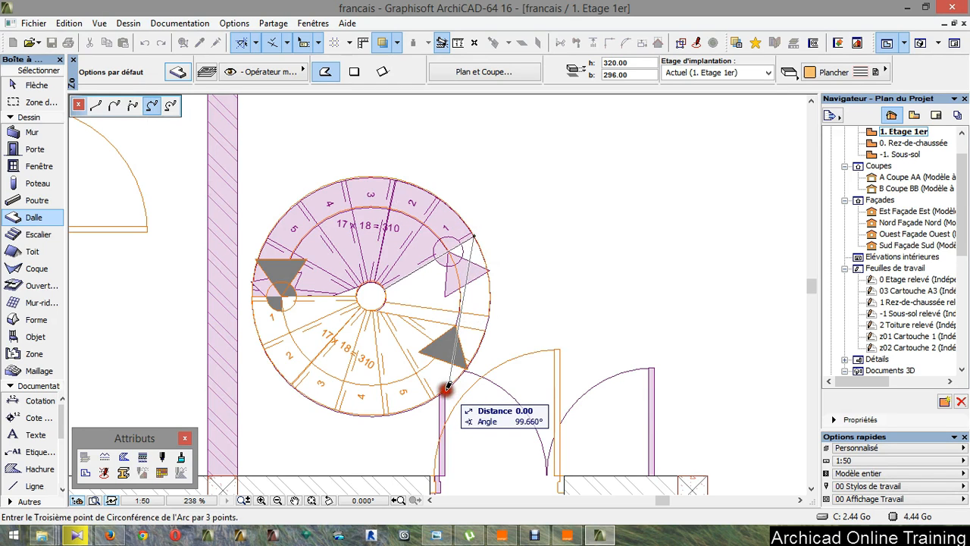
left_click(259, 327)
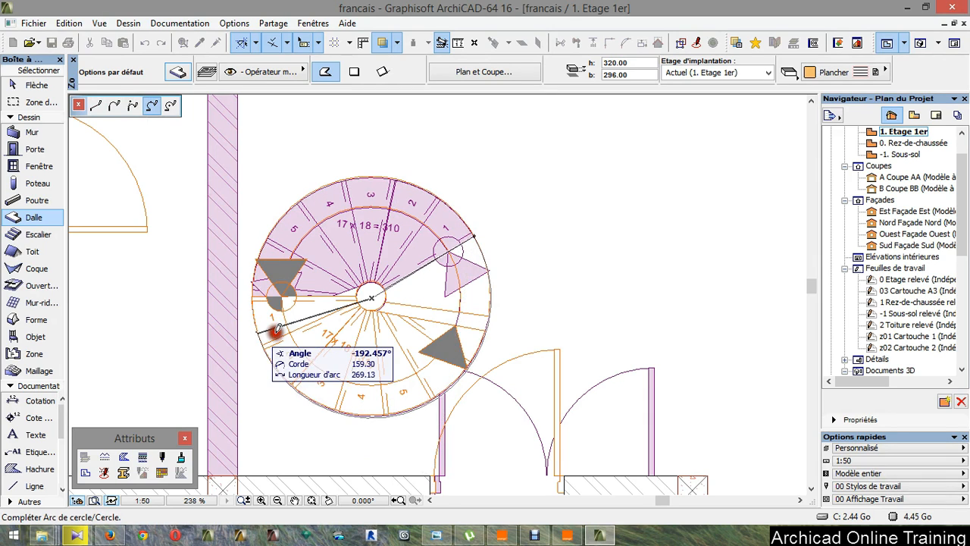
left_click(337, 307)
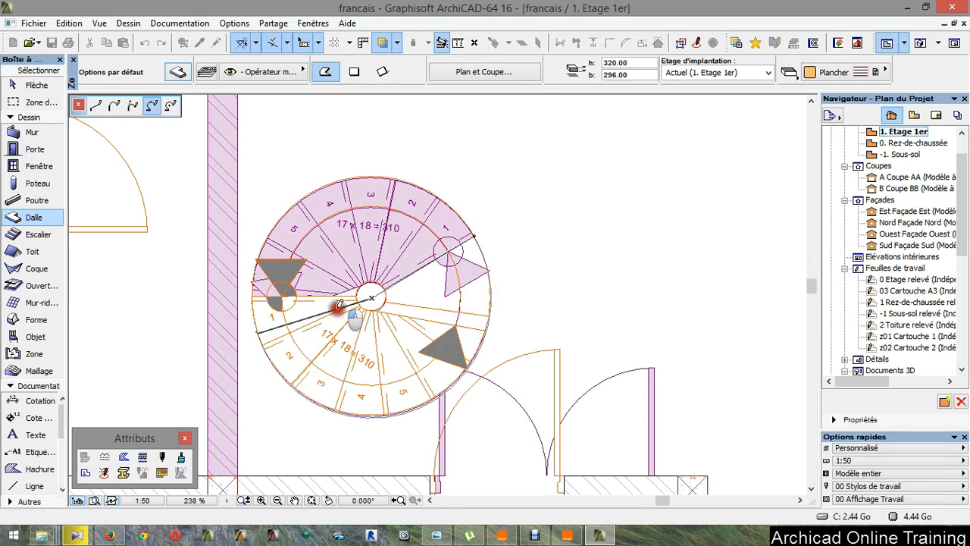
Step: Close the slab outline with a straight edge back to the central column and a three-point arc of about 163° around it
left_click(95, 107)
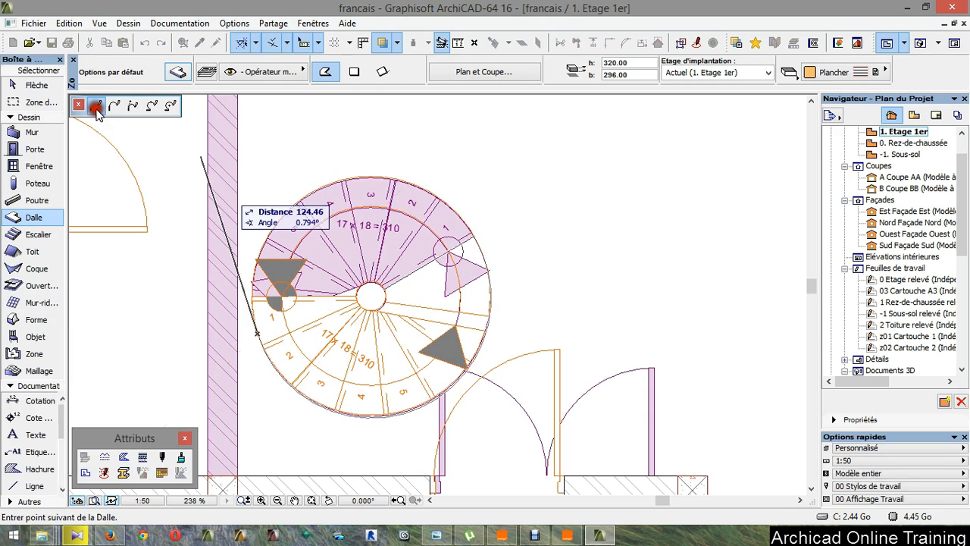
left_click(357, 300)
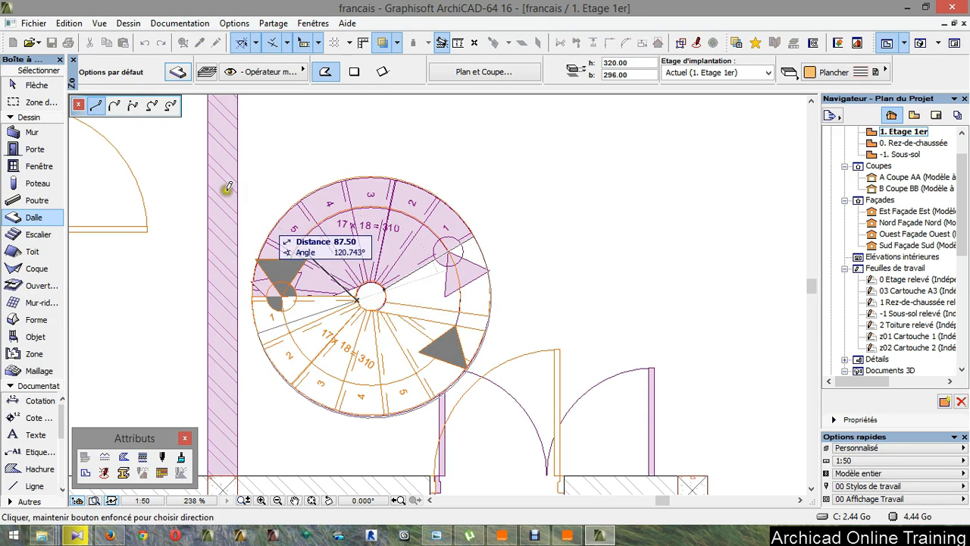
left_click(152, 108)
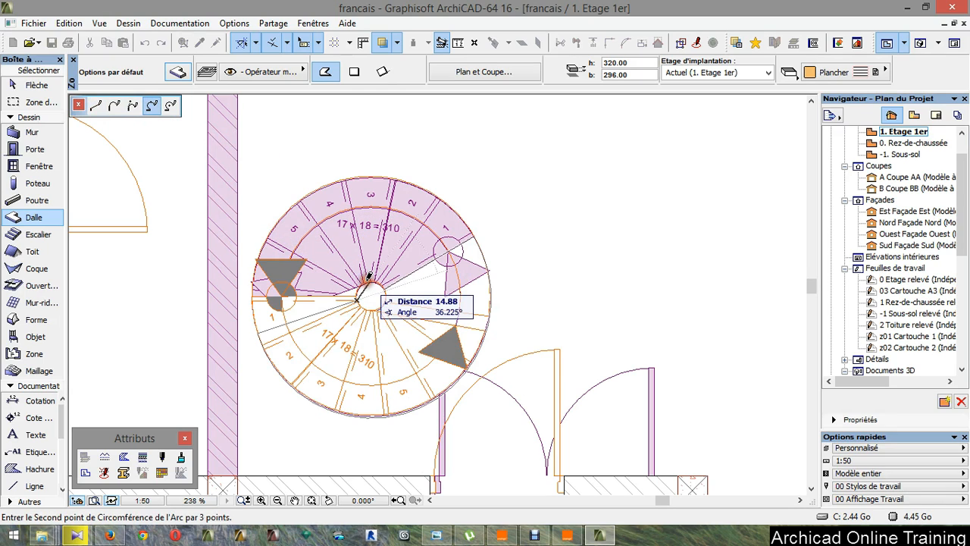
left_click(372, 284)
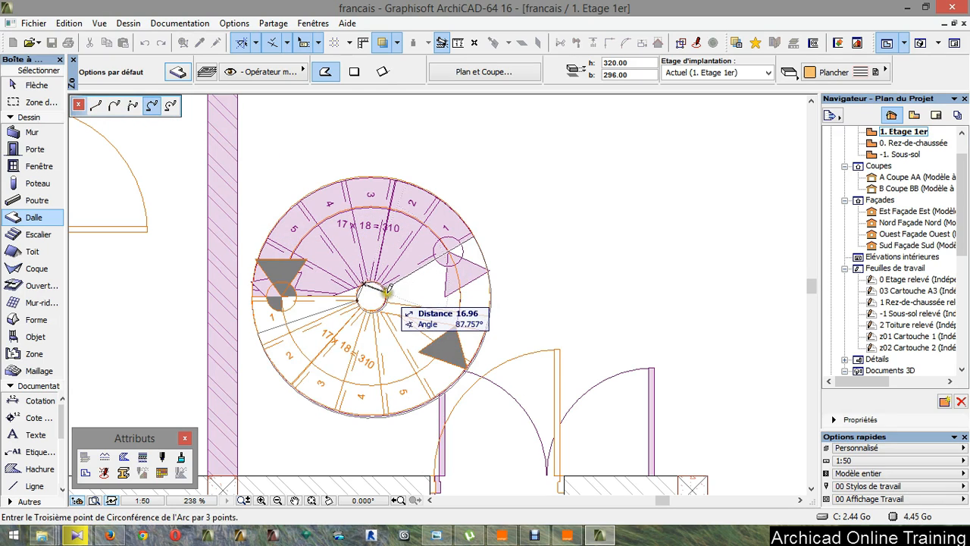
left_click(386, 284)
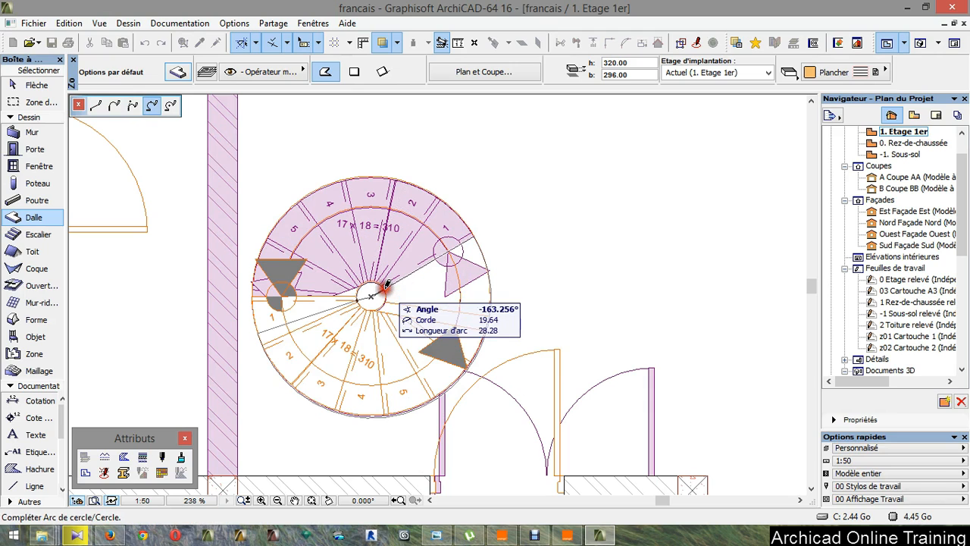
left_click(387, 284)
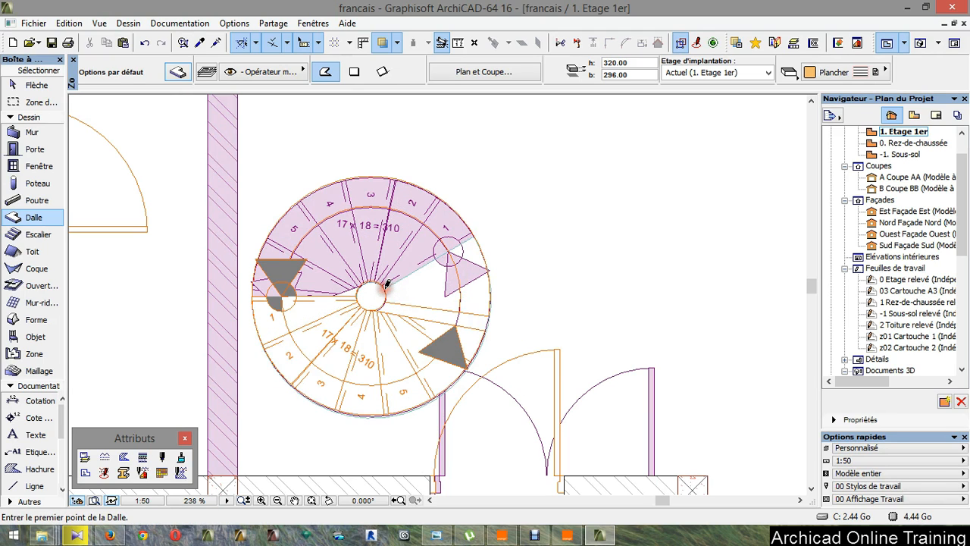
Step: Check the new slab in 3D, select it in plan, and draw a guide line segment diagonally across the staircase circle near its centre
key("F3")
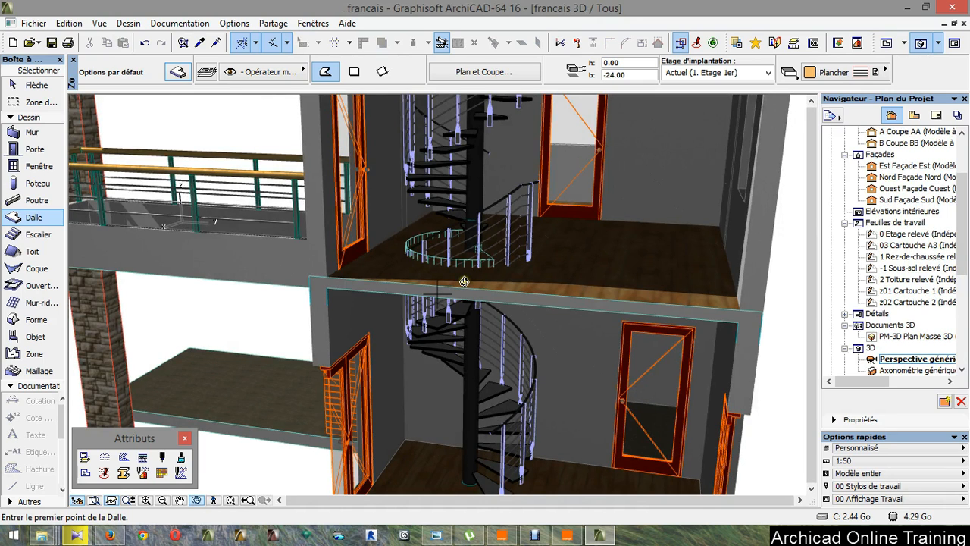
scroll(490, 252, "up", 3)
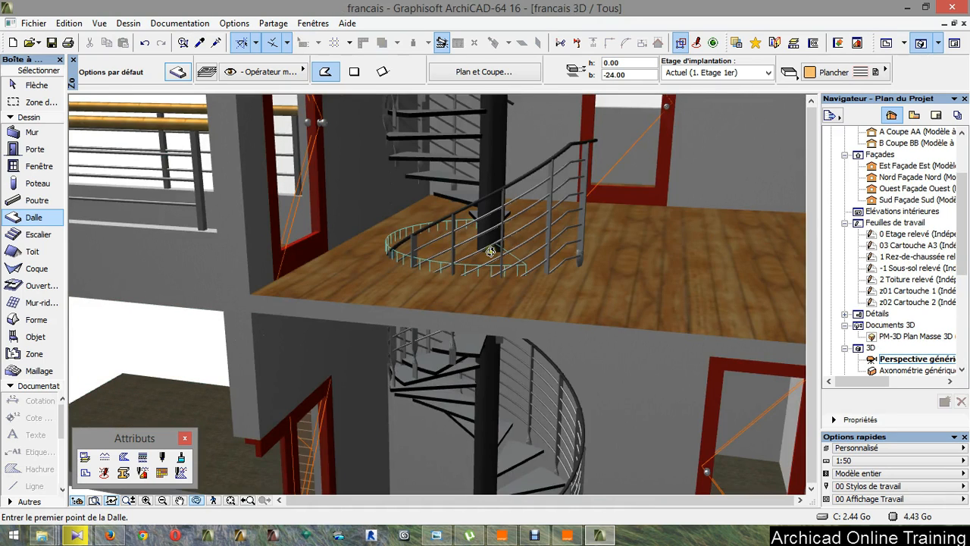
scroll(490, 251, "up", 3)
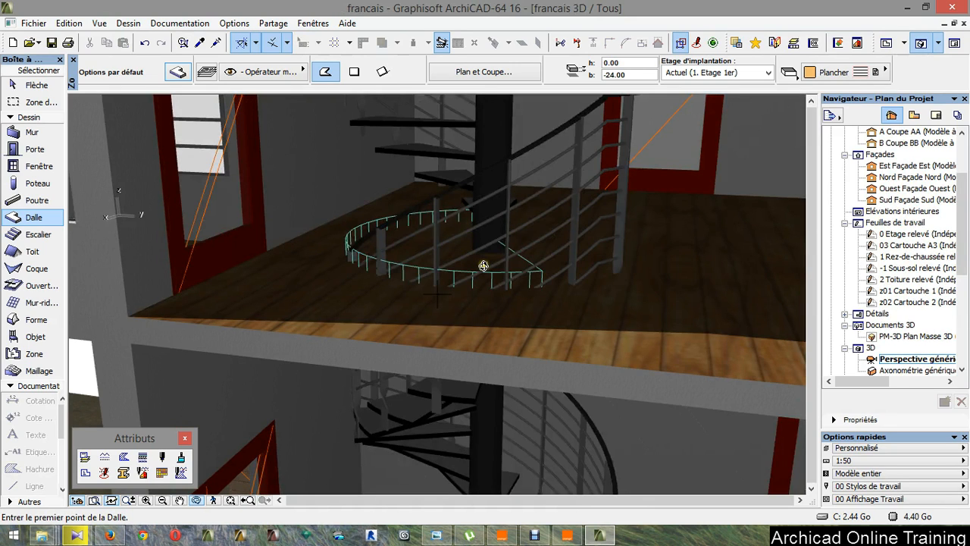
key("F2")
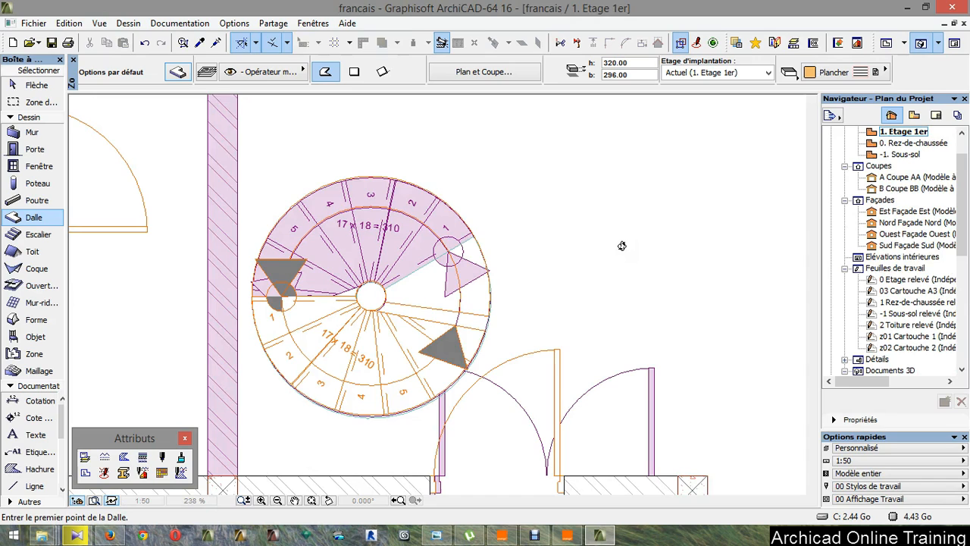
left_click(413, 282, "shift")
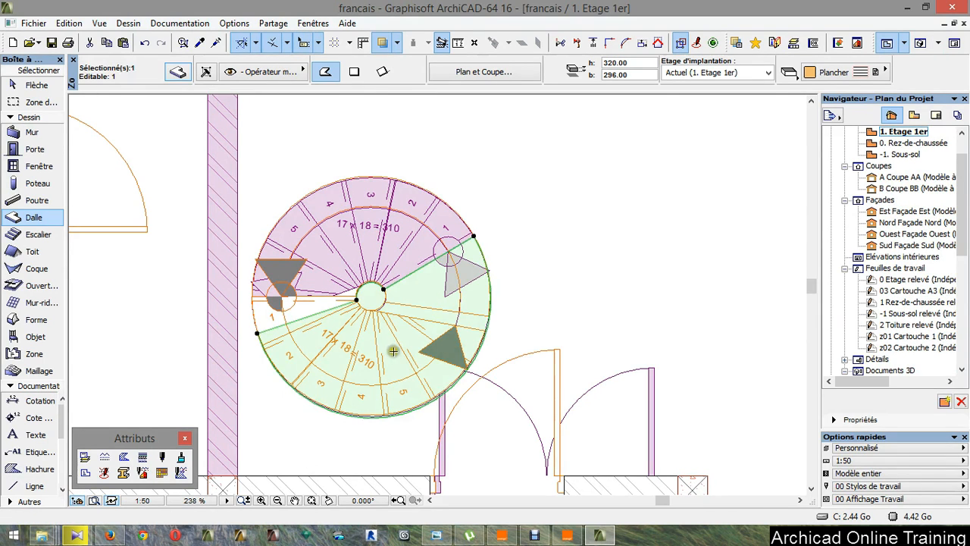
left_click(256, 42)
left_click(261, 66)
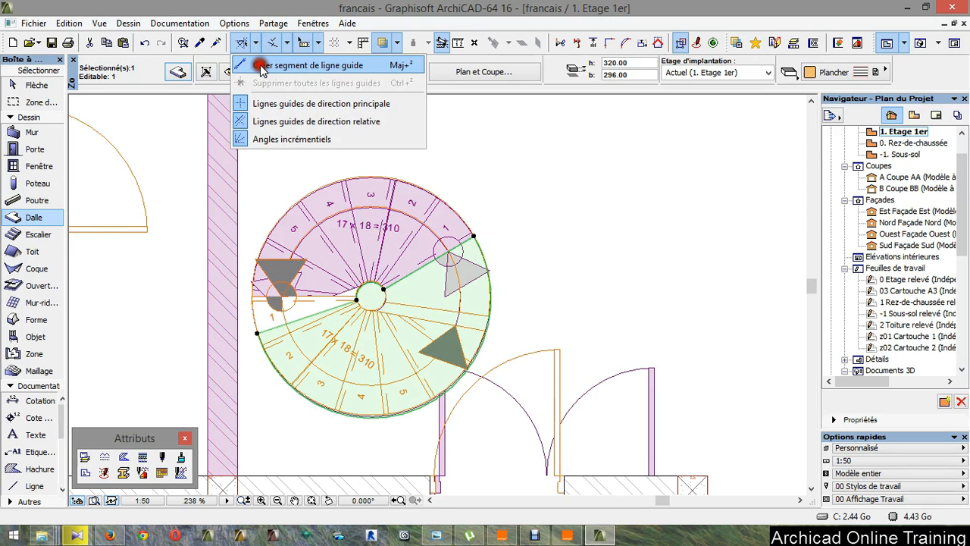
left_click(275, 368)
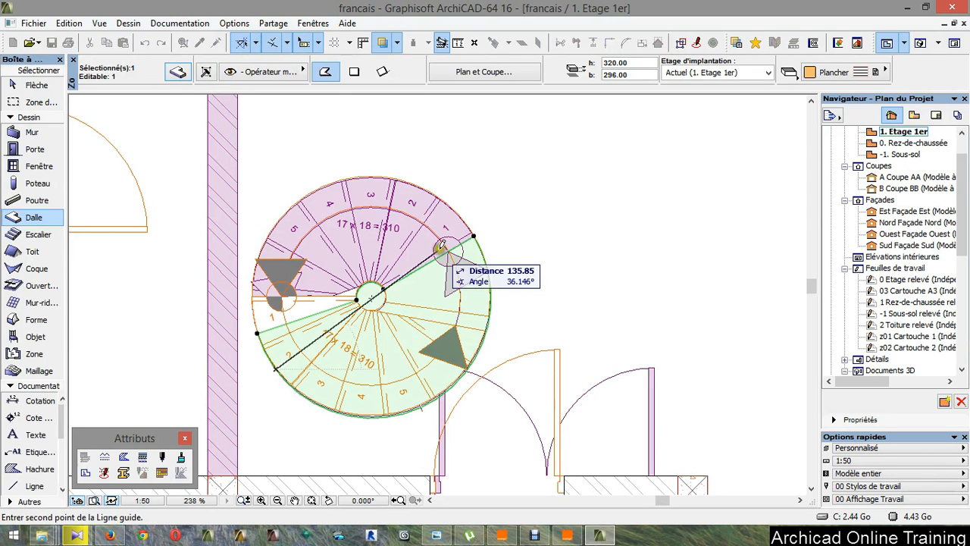
left_click(471, 223)
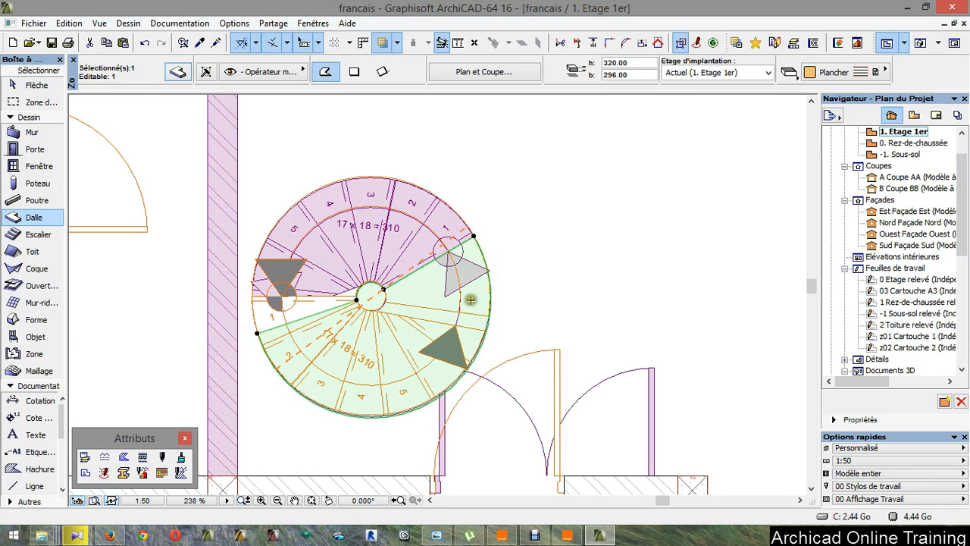
Step: Rotate the selected slab 48° about the staircase centre, from the lower flight's first-step edge to the line between steps 2 and 3
key("ctrl+e")
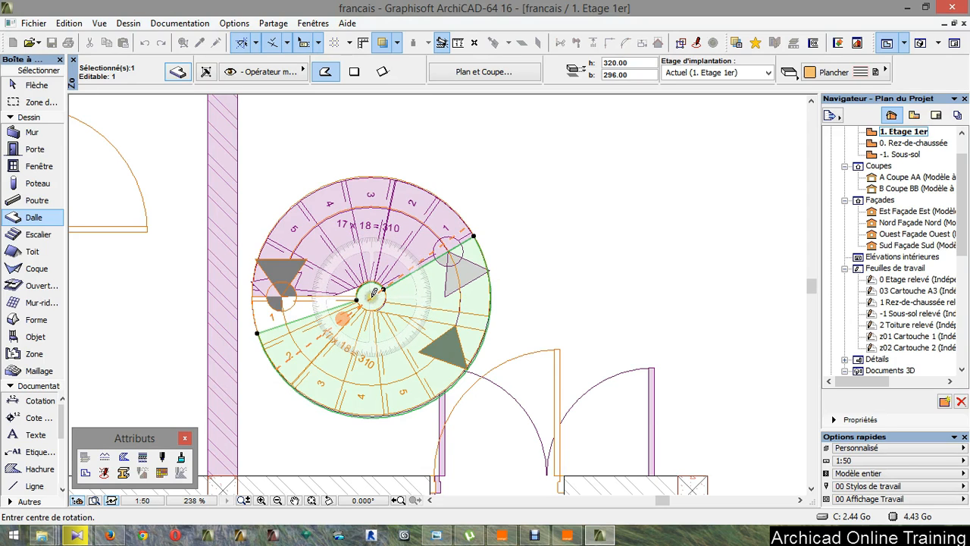
left_click(373, 295)
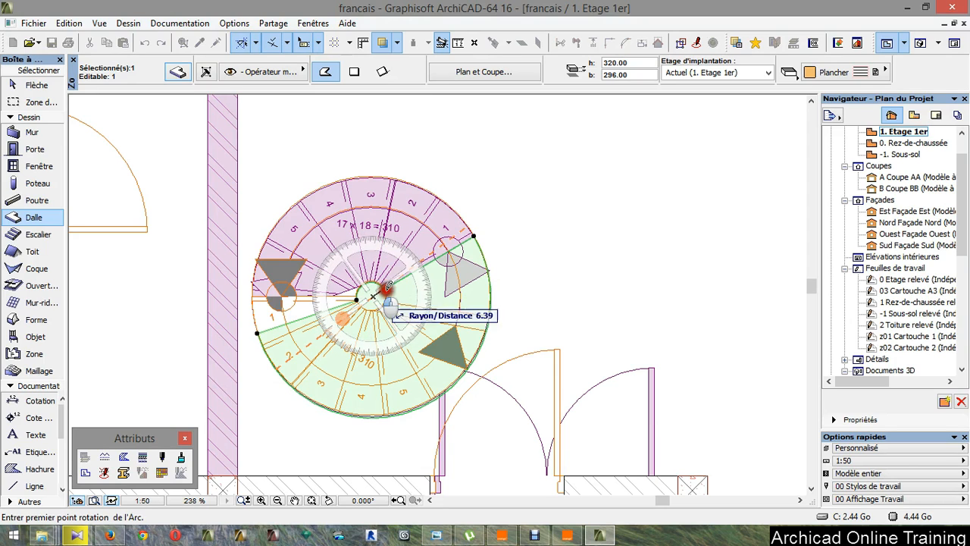
left_click(473, 235)
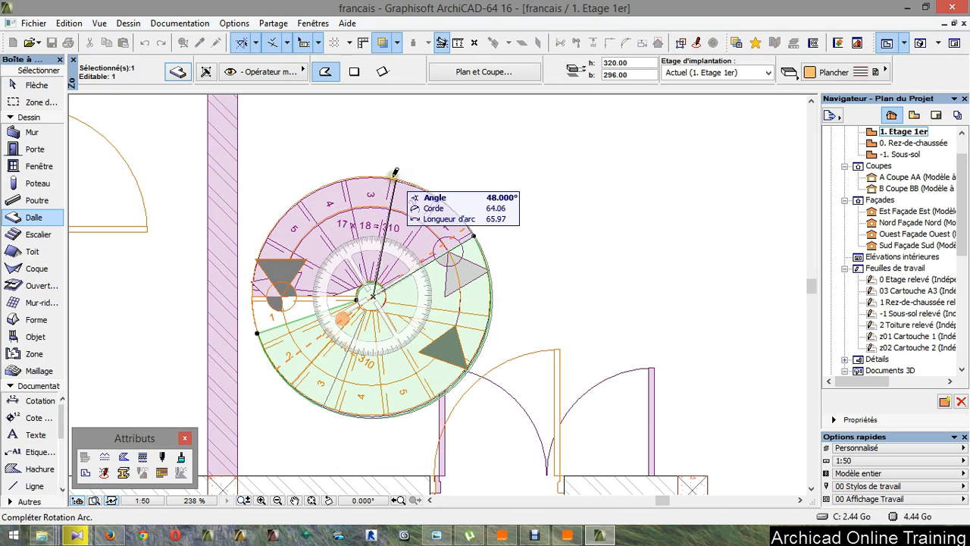
left_click(394, 173)
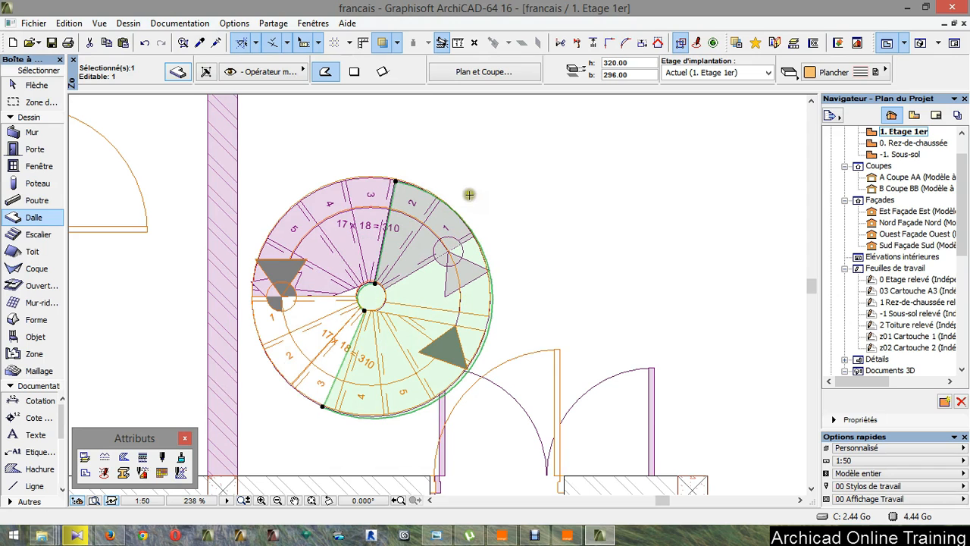
Step: Examine in 3D how the rotated operator slab sits in the first floor around the spiral staircase and its railing
key("F3")
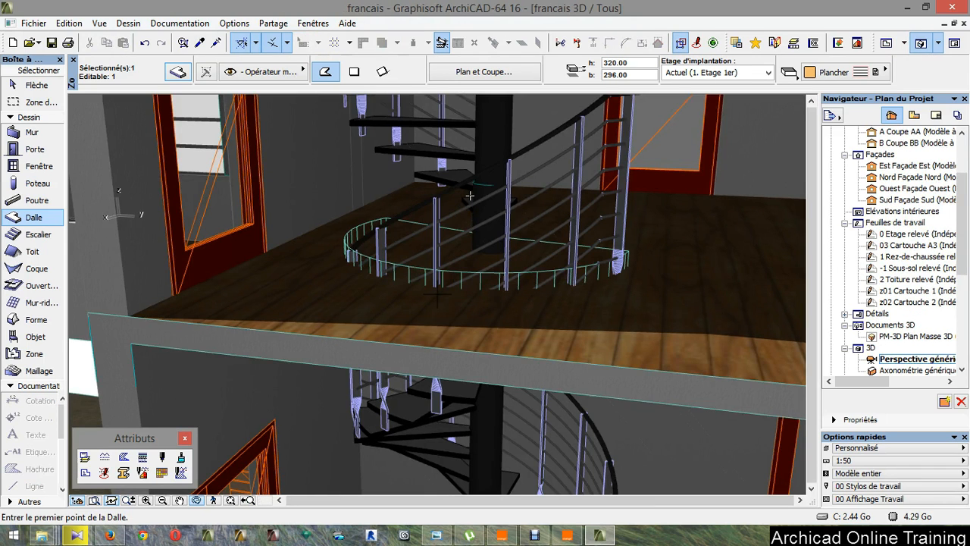
middle_click_drag(629, 248, 567, 292, "shift")
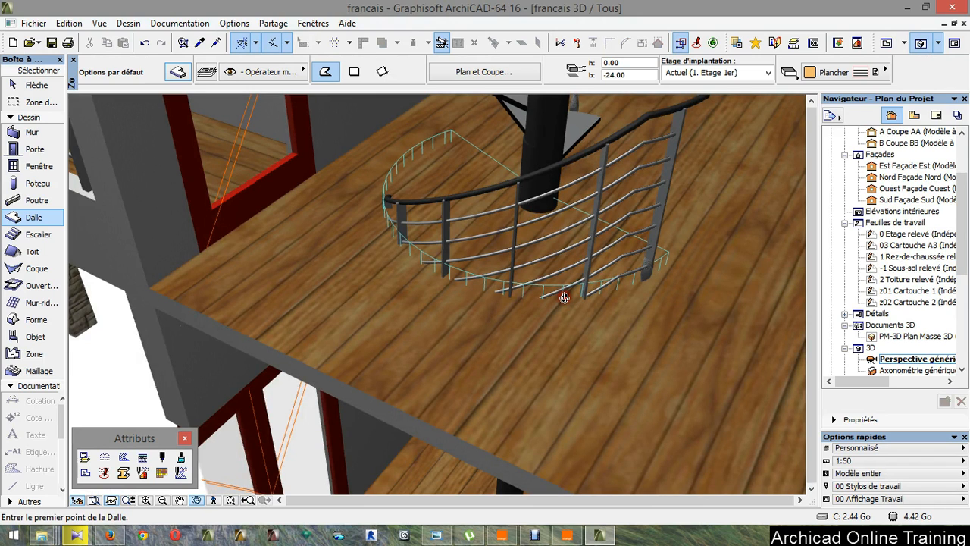
key("F2")
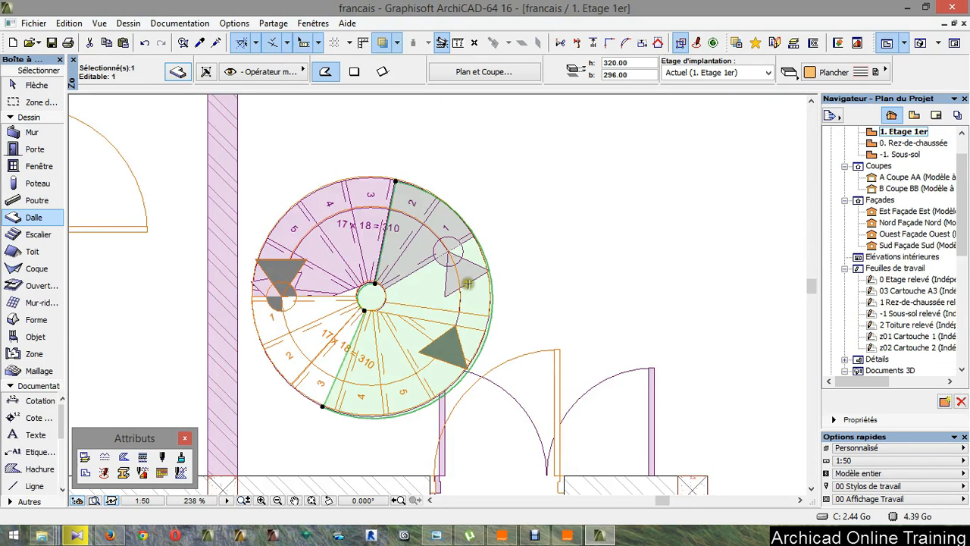
key("F3")
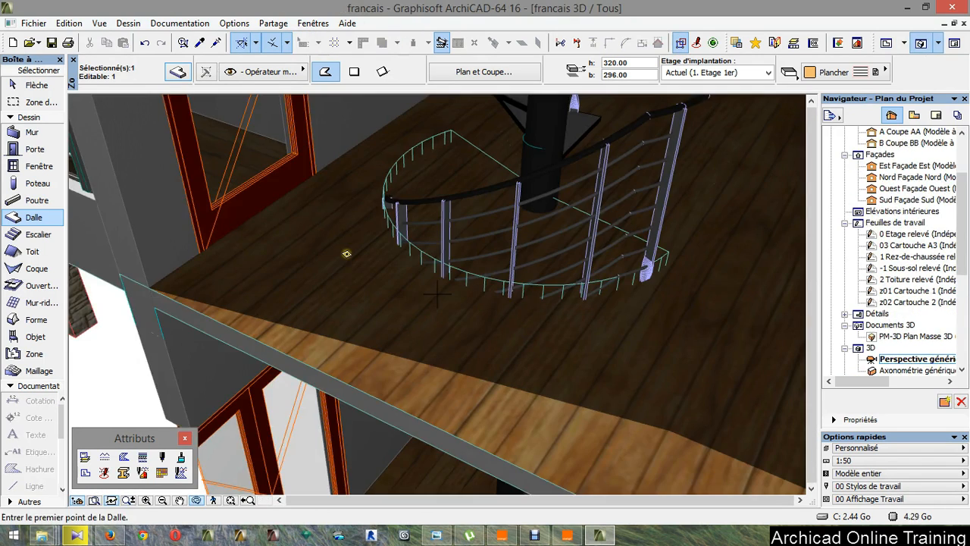
key("Escape")
scroll(347, 254, "down", 3)
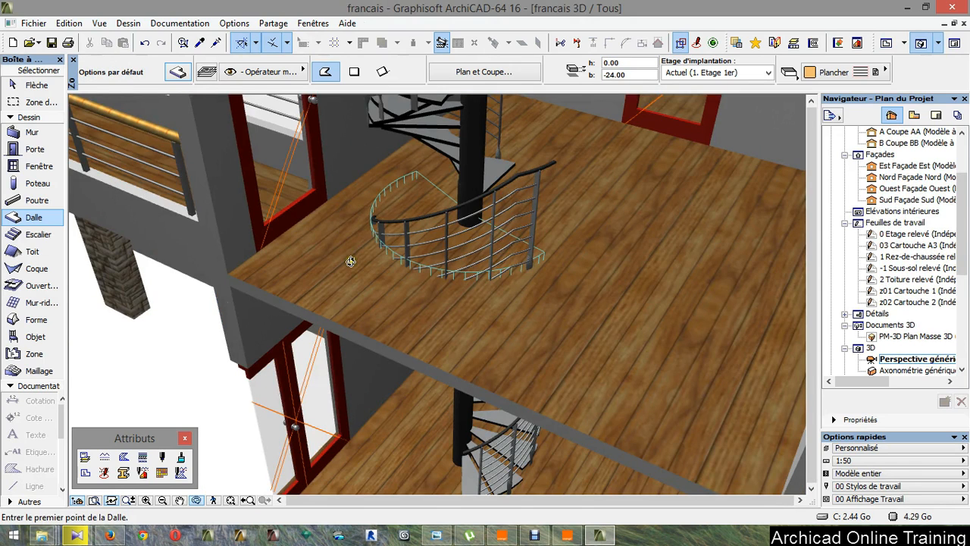
scroll(351, 260, "down", 3)
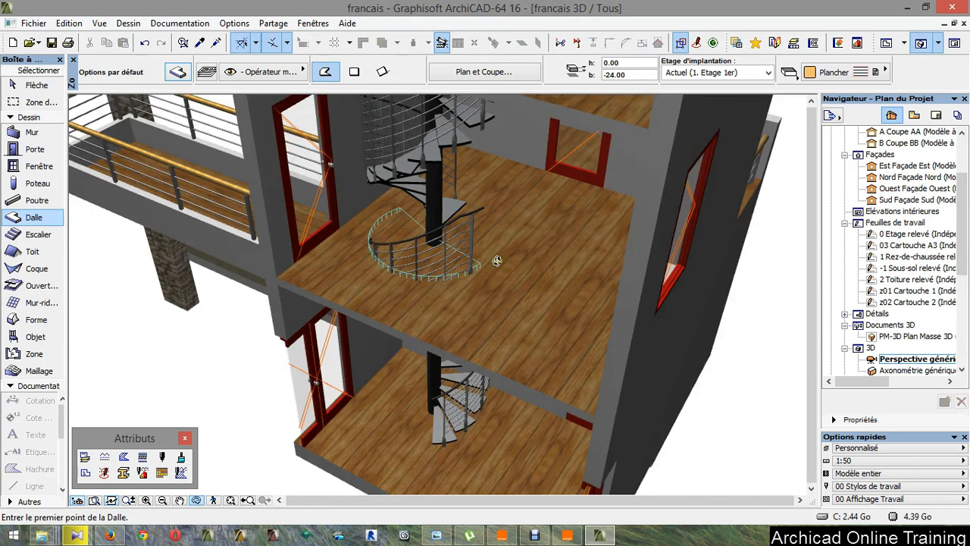
Step: Start a solid element operation in 3D and take the first floor's wooden floor slab as the target element
middle_click_drag(496, 260, 505, 240, "shift")
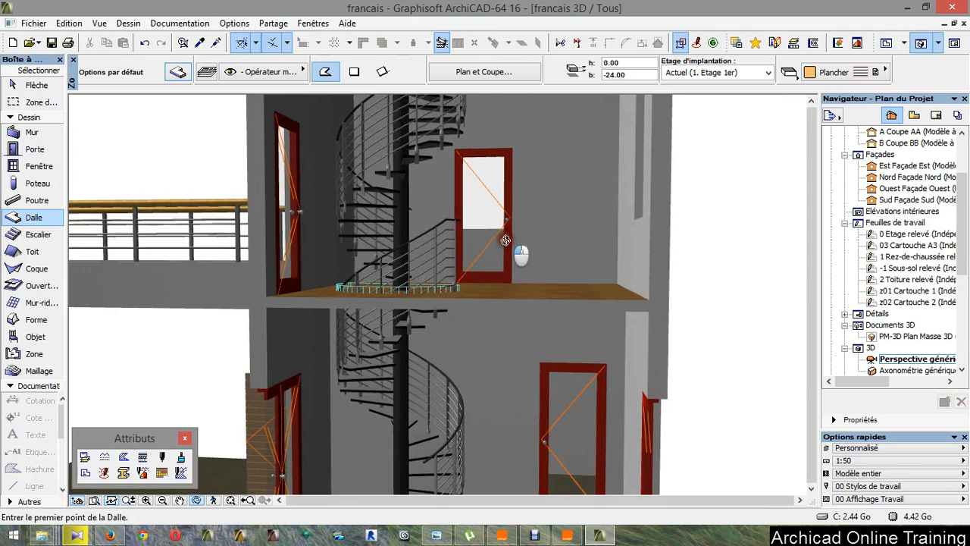
left_click_drag(506, 240, 403, 331)
scroll(402, 282, "up", 2)
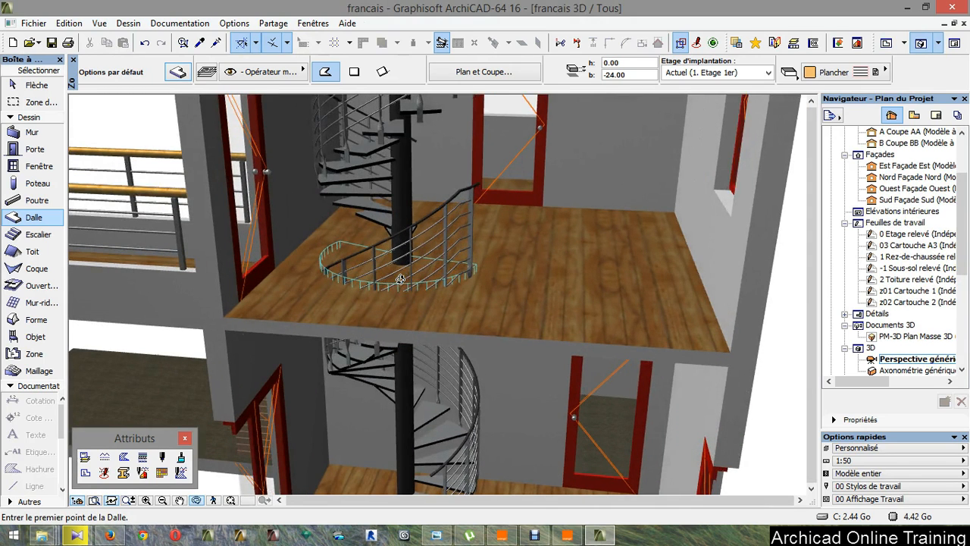
key("Escape")
key("Escape")
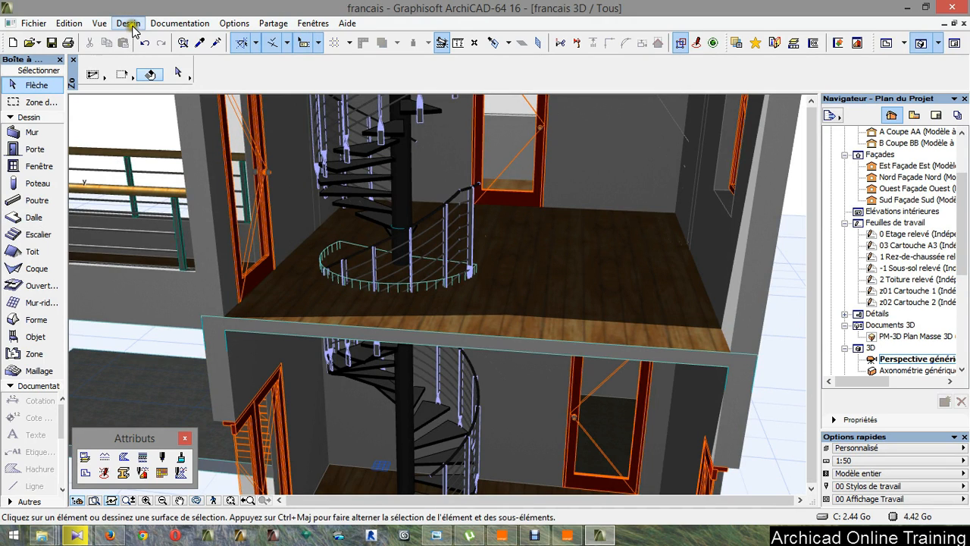
left_click(125, 24)
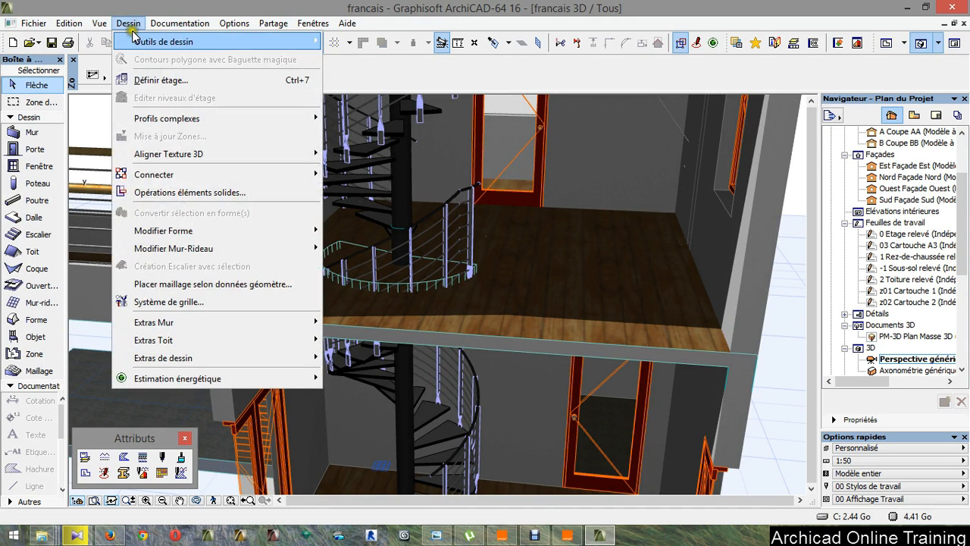
left_click(186, 193)
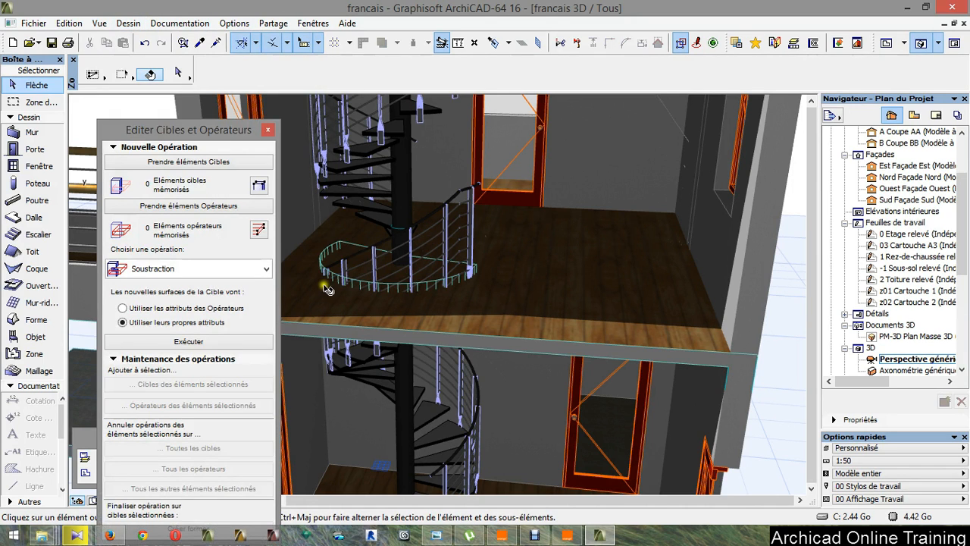
left_click(562, 302)
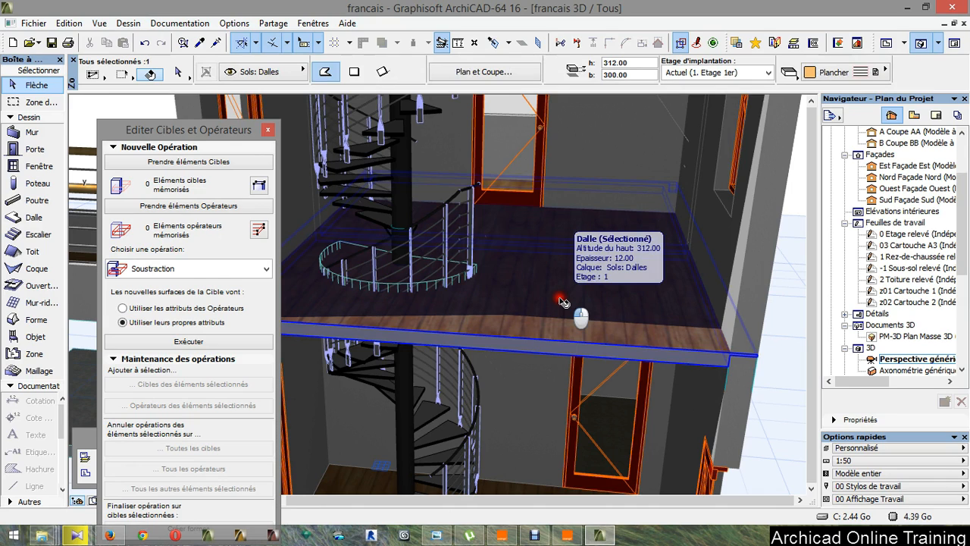
left_click(182, 162)
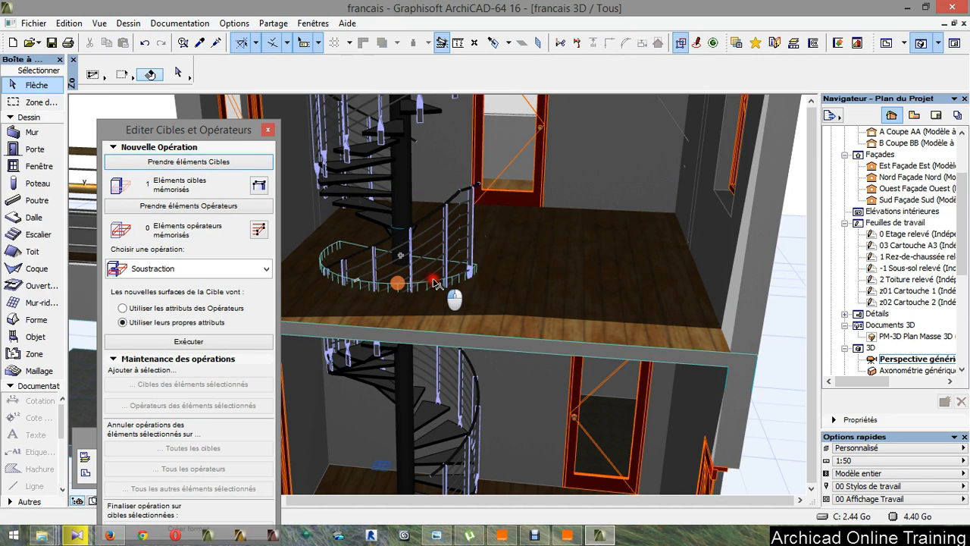
Step: Take the hidden operator slab around the spiral staircase as the operator and subtract it from the floor slab, keeping the target's own surface attributes
left_click(437, 285)
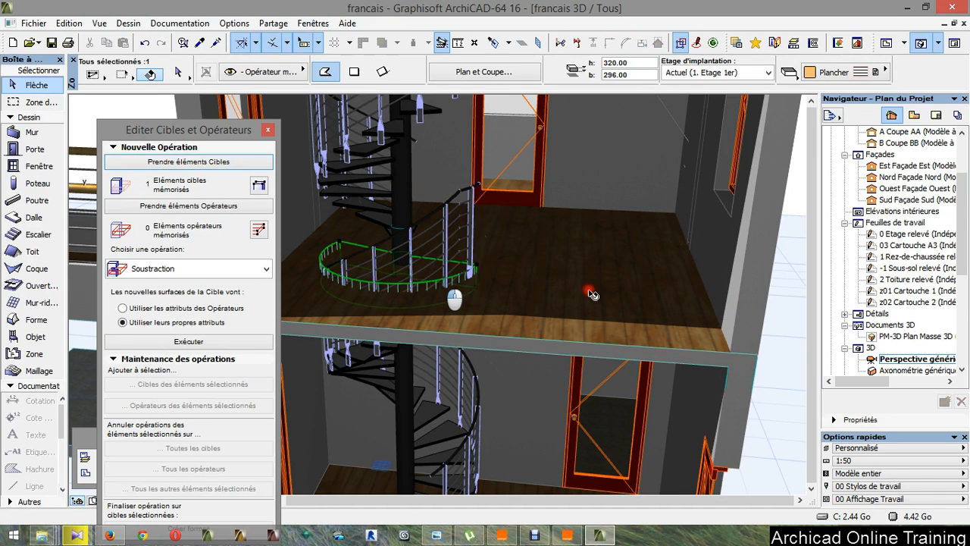
left_click(166, 203)
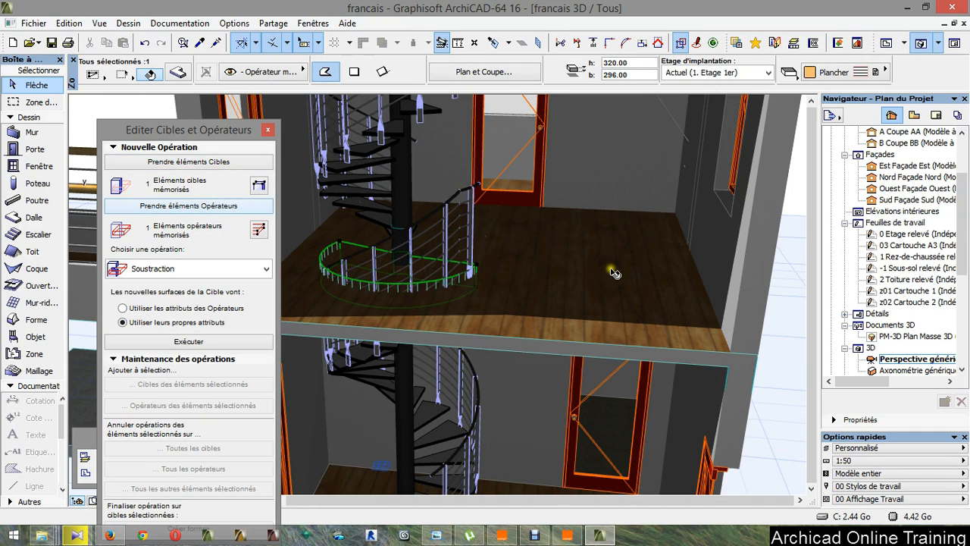
key("Escape")
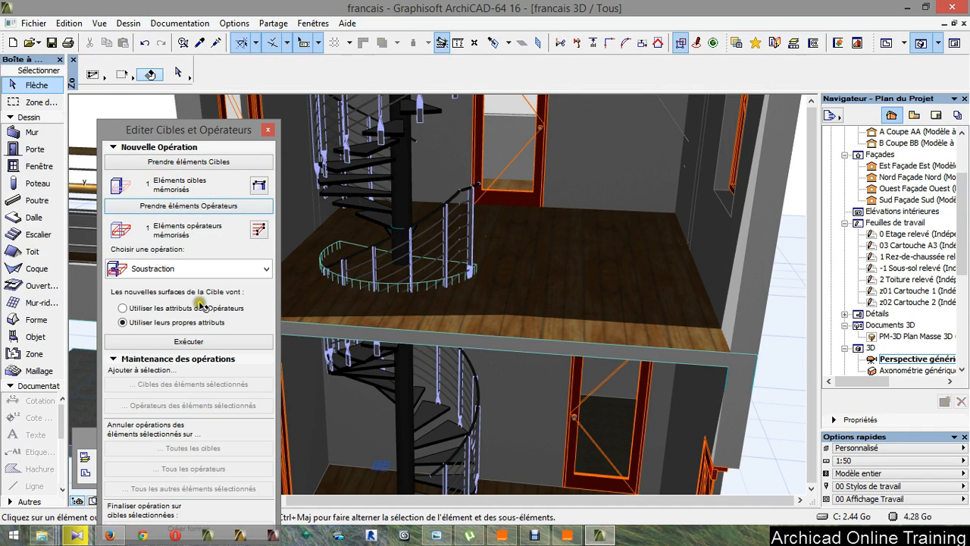
left_click(193, 341)
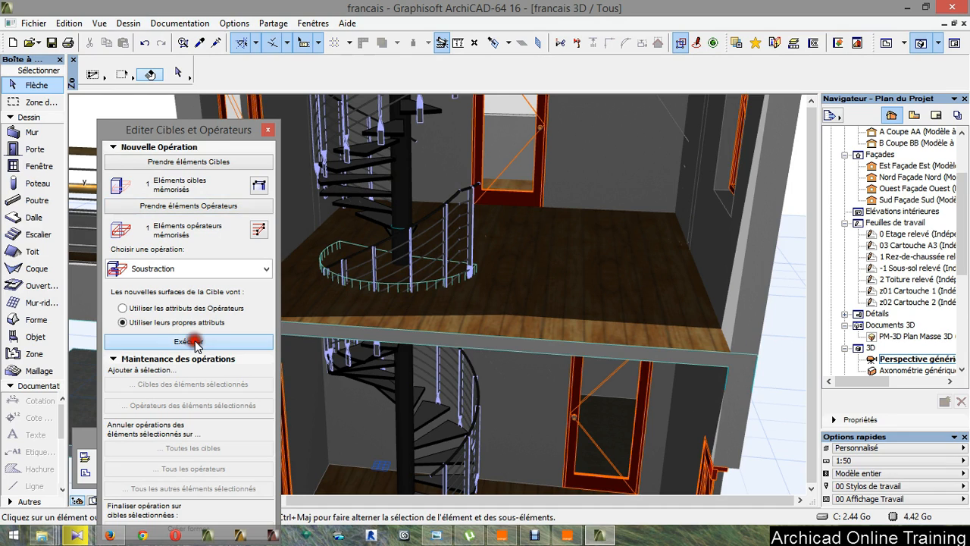
left_click(411, 334)
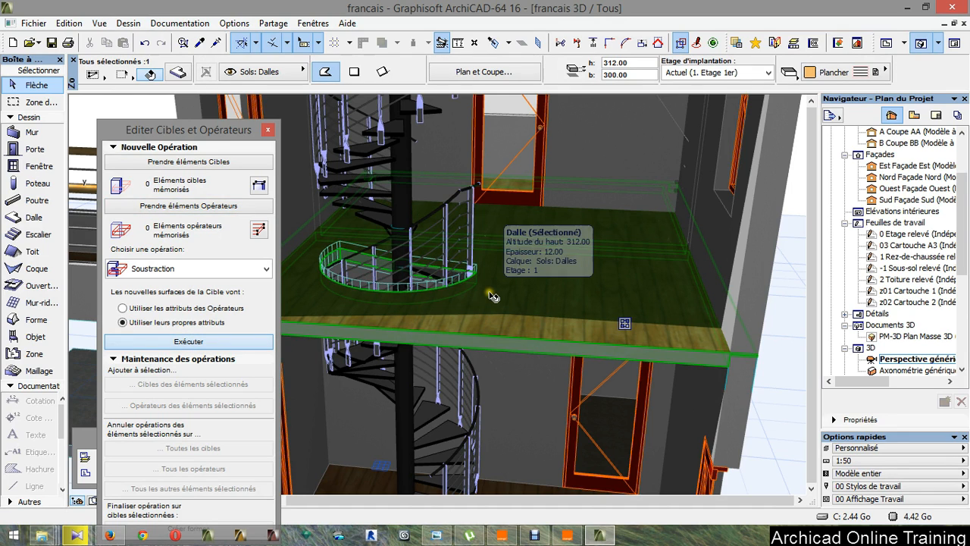
key("Escape")
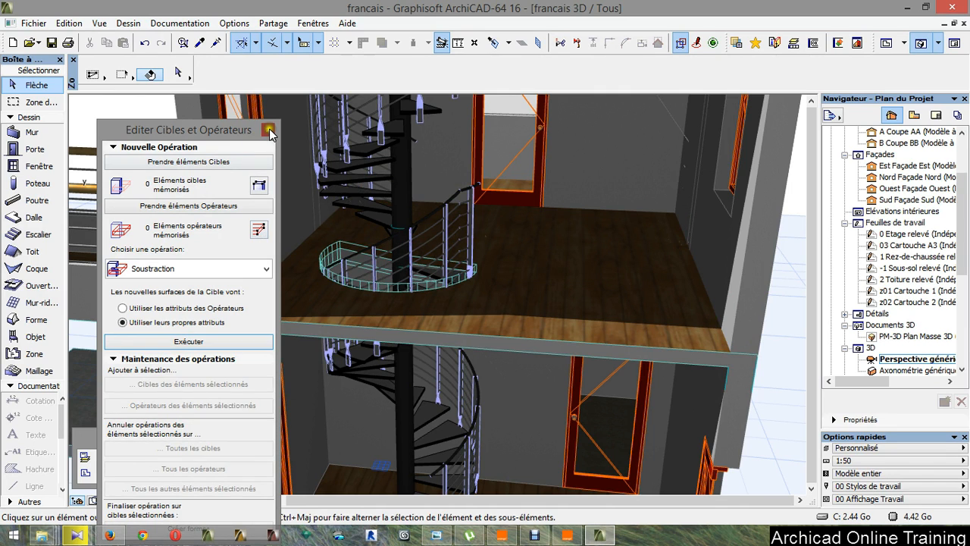
left_click(269, 130)
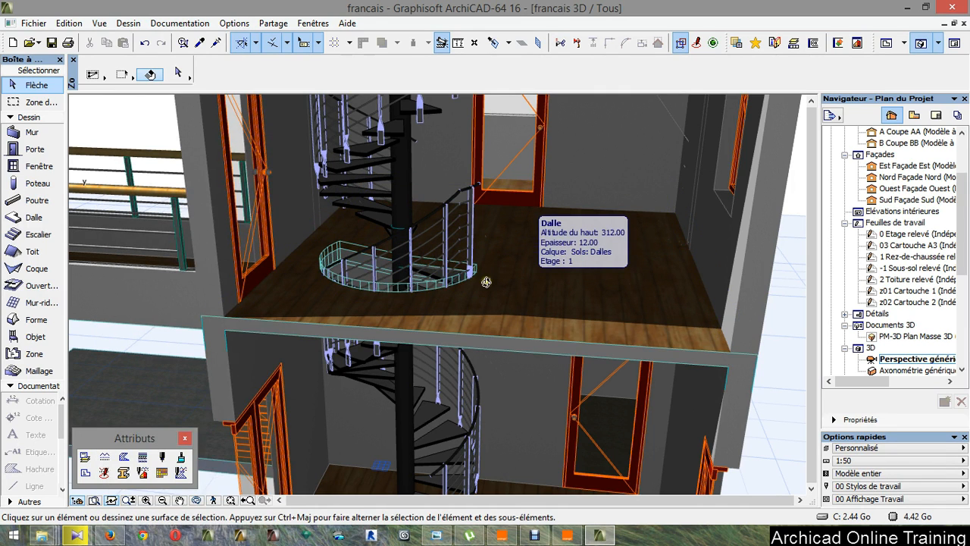
Step: Examine the cut stair opening in 3D against the steps, railing and central column on the first floor
middle_click_drag(440, 301, 452, 317, "shift")
scroll(403, 263, "up", 5)
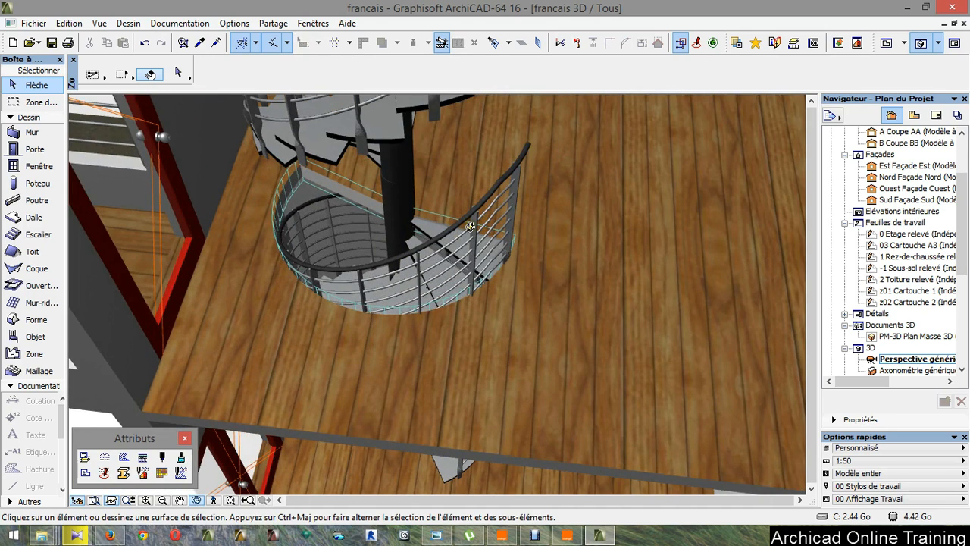
middle_click_drag(470, 226, 471, 218, "shift")
scroll(419, 253, "up", 5)
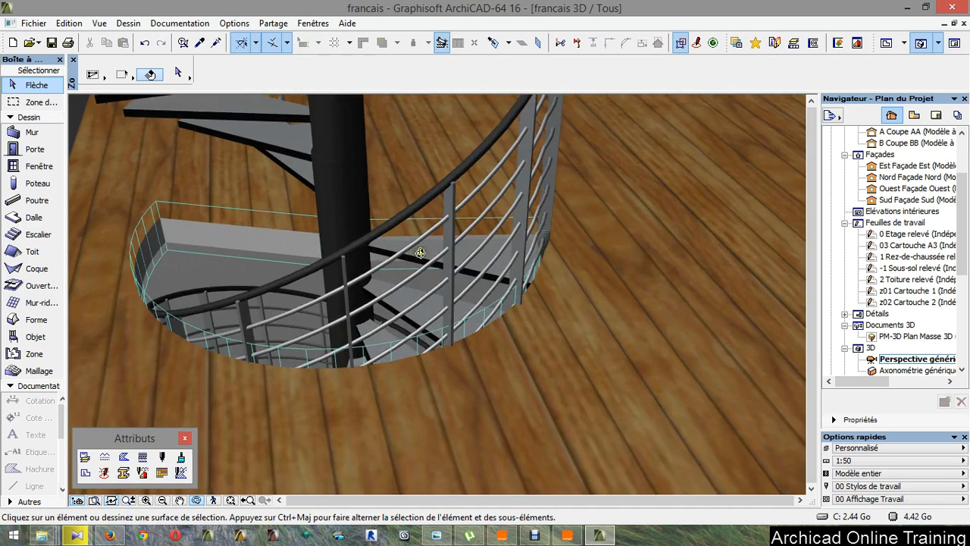
left_click_drag(420, 253, 501, 300)
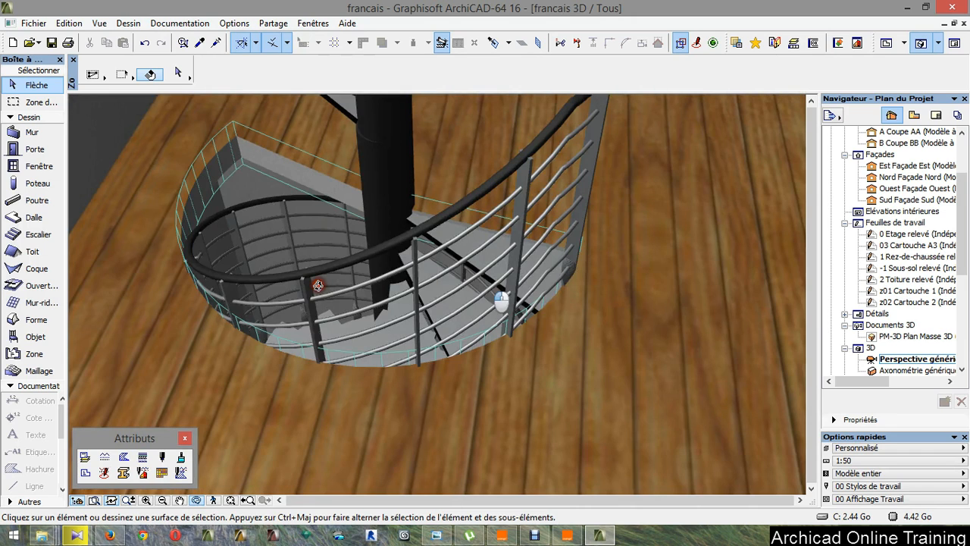
scroll(307, 338, "down", 5)
left_click_drag(307, 338, 310, 151)
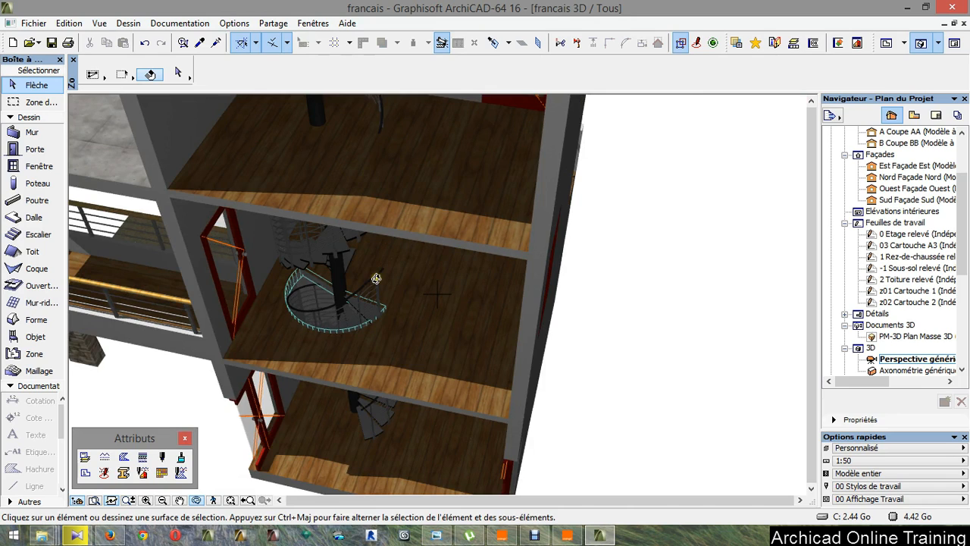
Step: Copy the operator slab from the first-floor plan and paste it at the same position on 2. Etage 2e
key("F2")
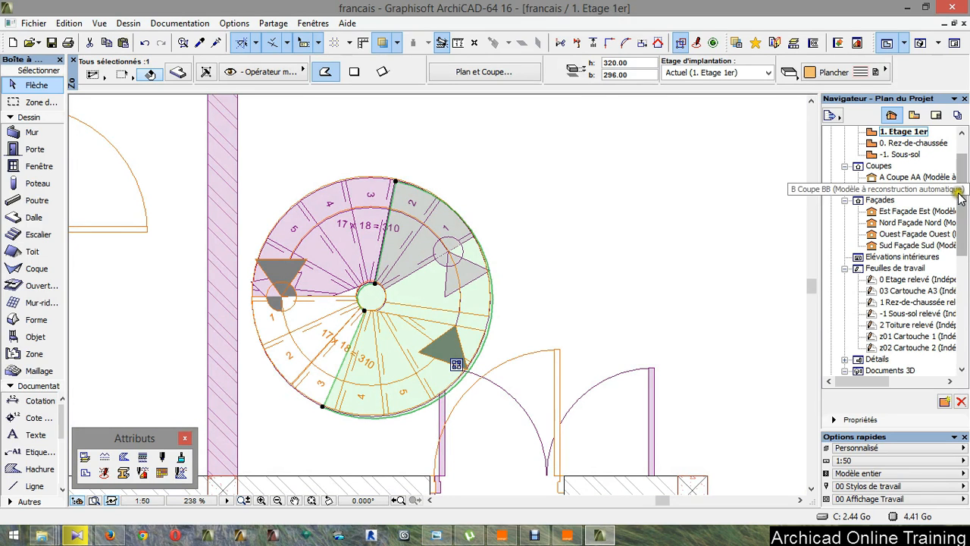
left_click_drag(959, 197, 958, 165)
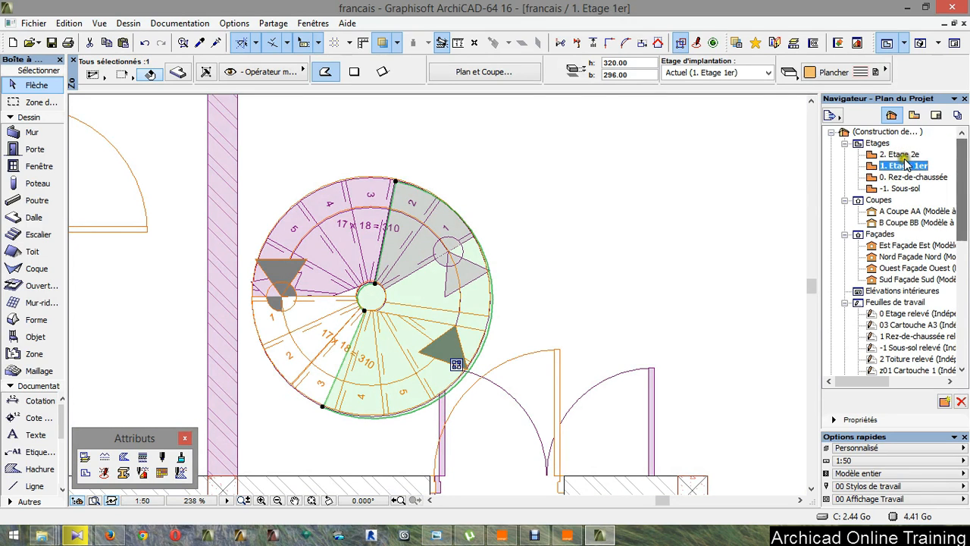
double_click(902, 154)
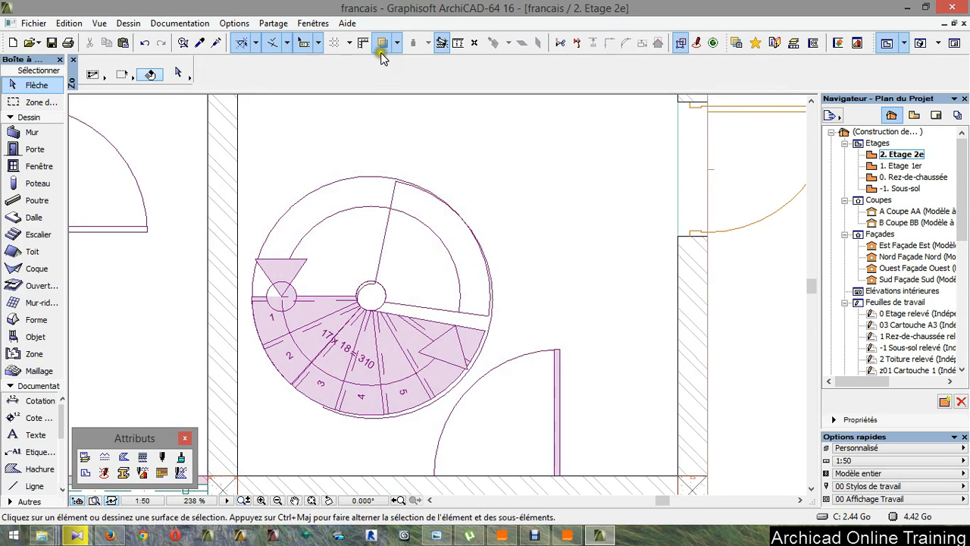
left_click(381, 45)
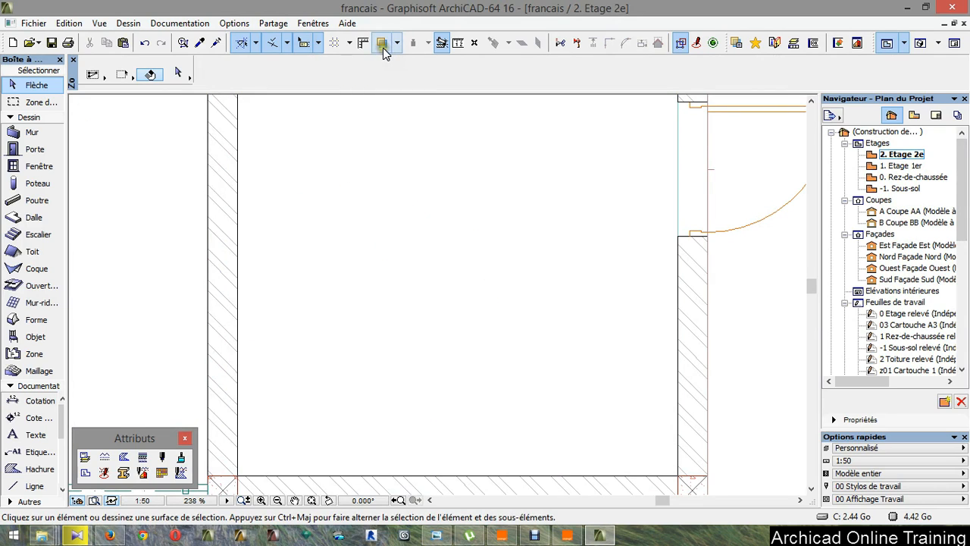
key("ctrl+v")
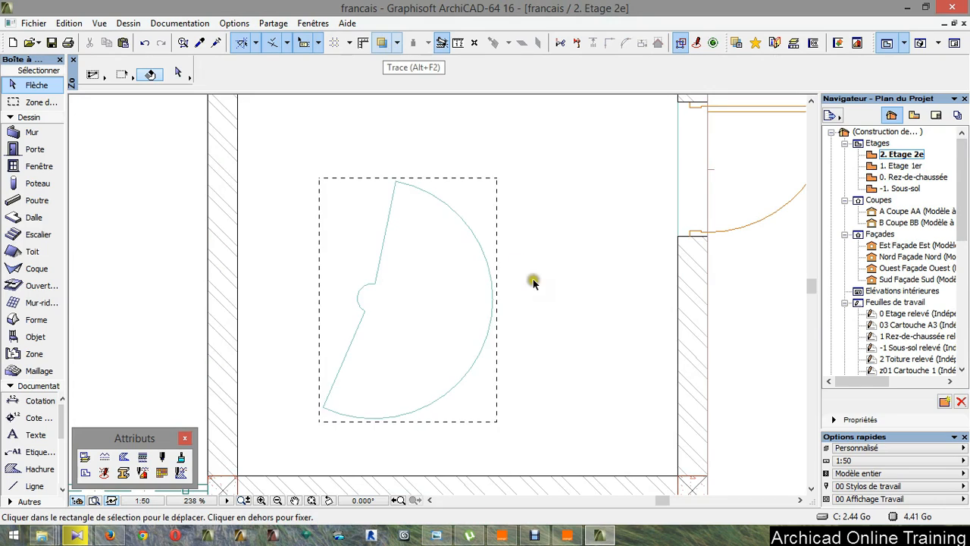
left_click(533, 282)
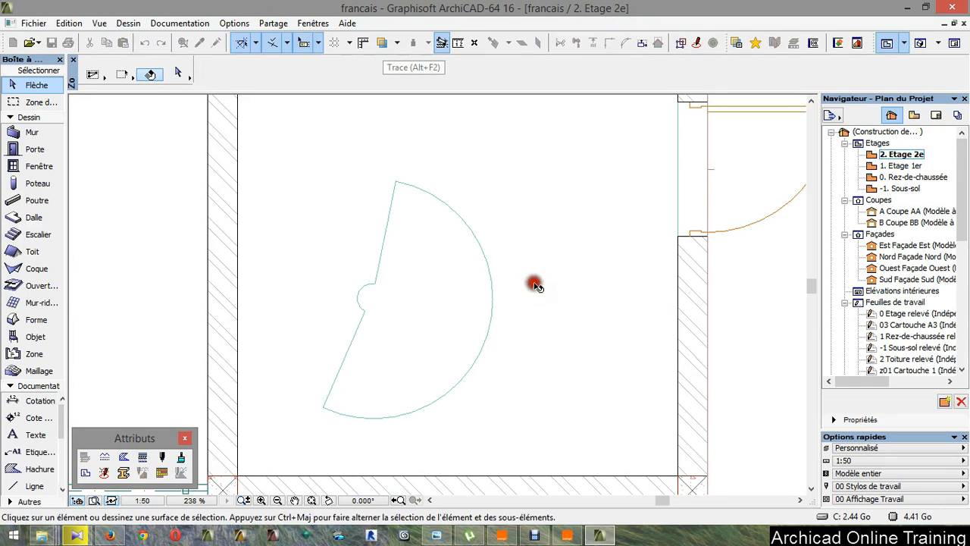
left_click(382, 45)
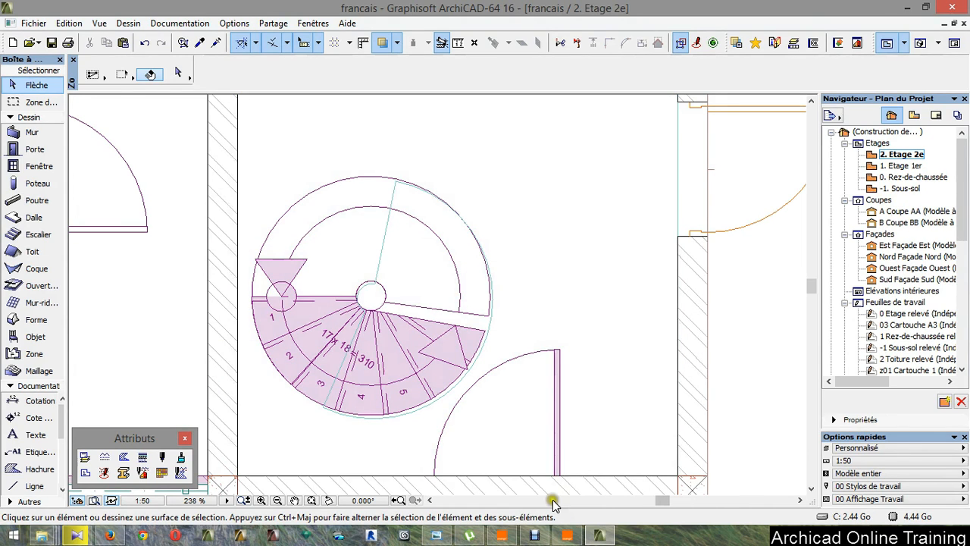
Step: Check the second-floor operator slab in 3D, and compare its outline with the traced staircase and central column in plan
key("F3")
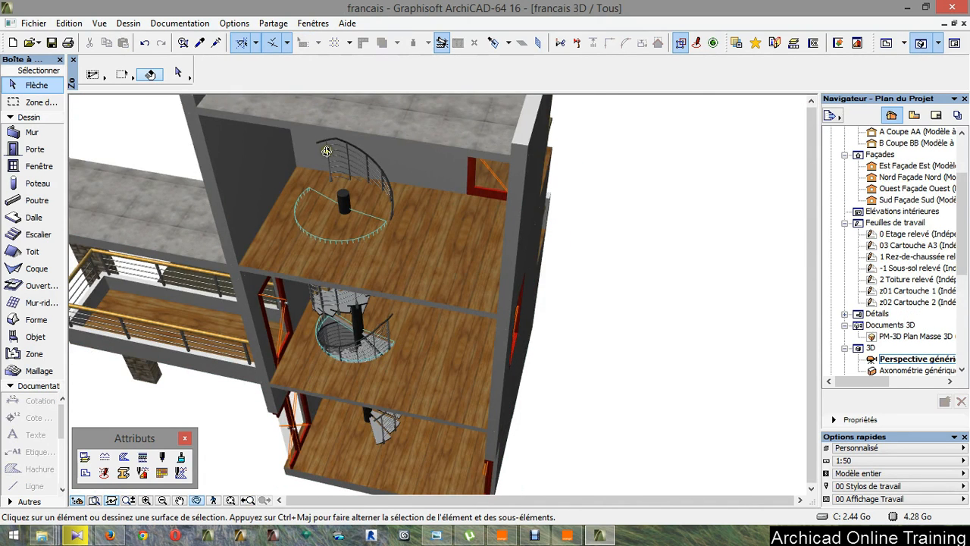
scroll(341, 191, "up", 1)
scroll(336, 193, "up", 1)
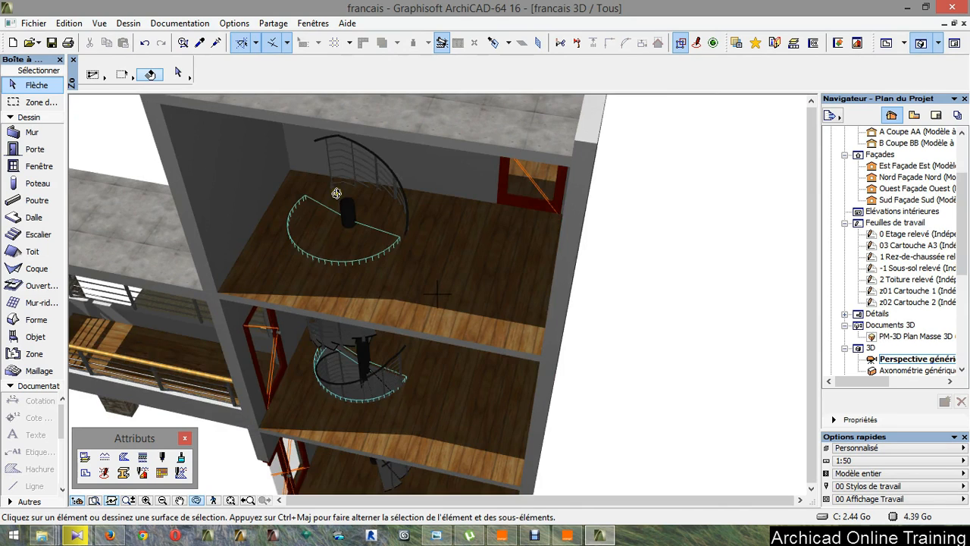
key("F2")
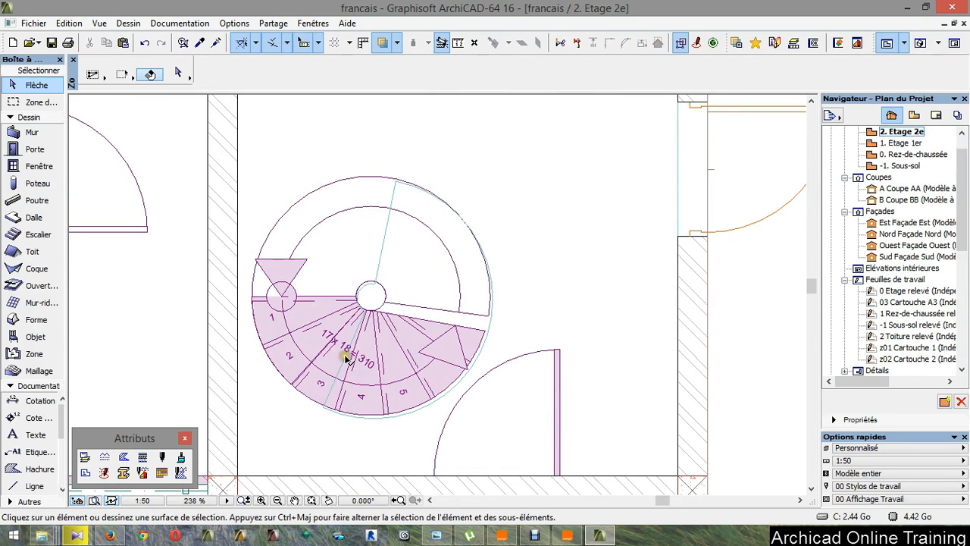
left_click(324, 409)
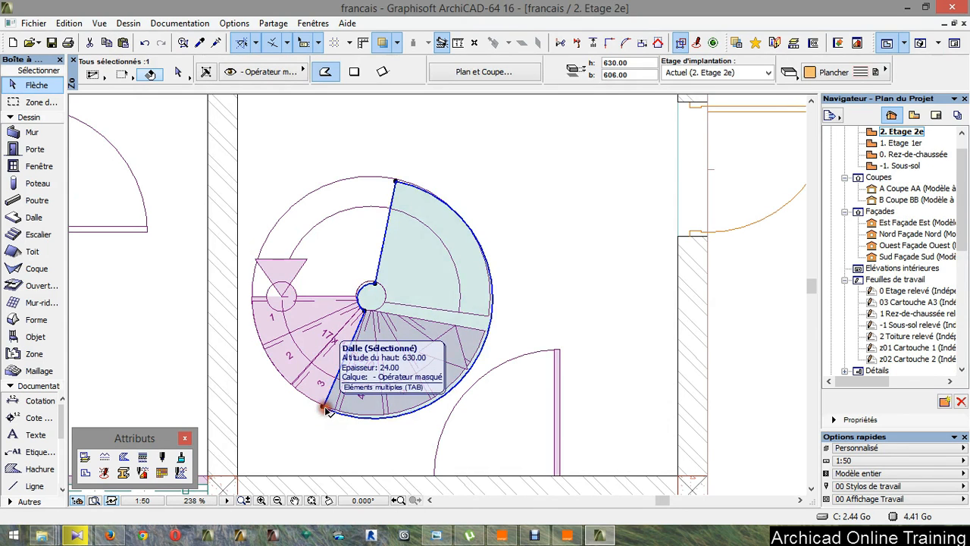
scroll(370, 299, "up", 6)
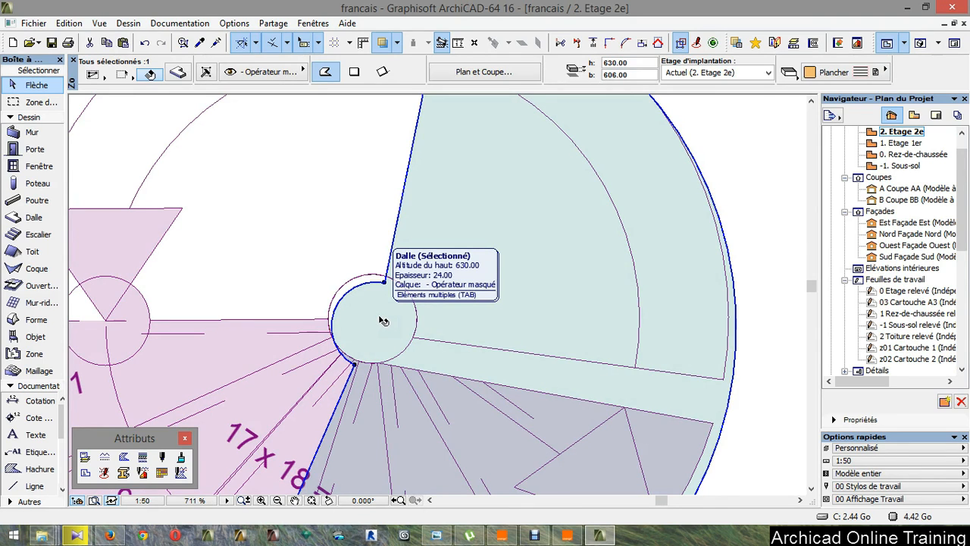
key("Escape")
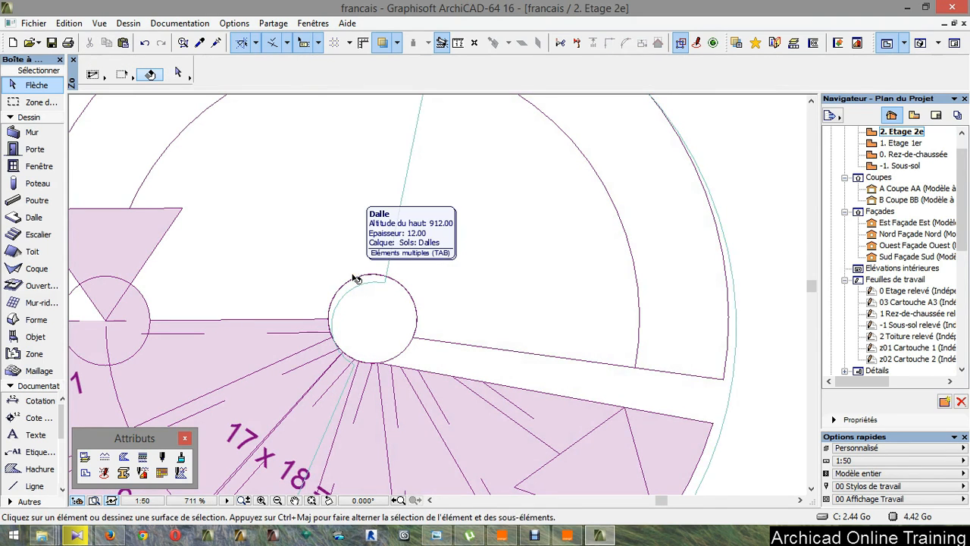
left_click(353, 279)
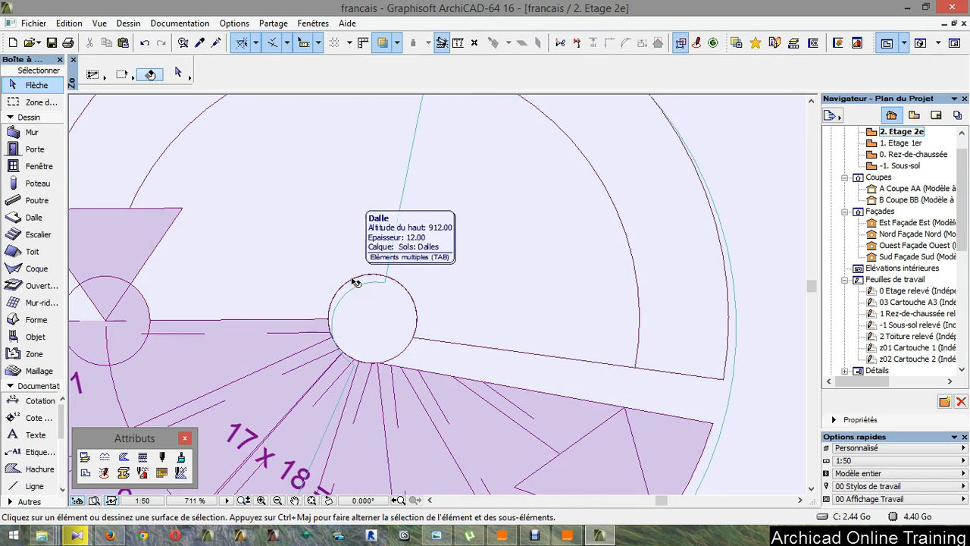
scroll(353, 281, "down", 1)
scroll(353, 281, "down", 1)
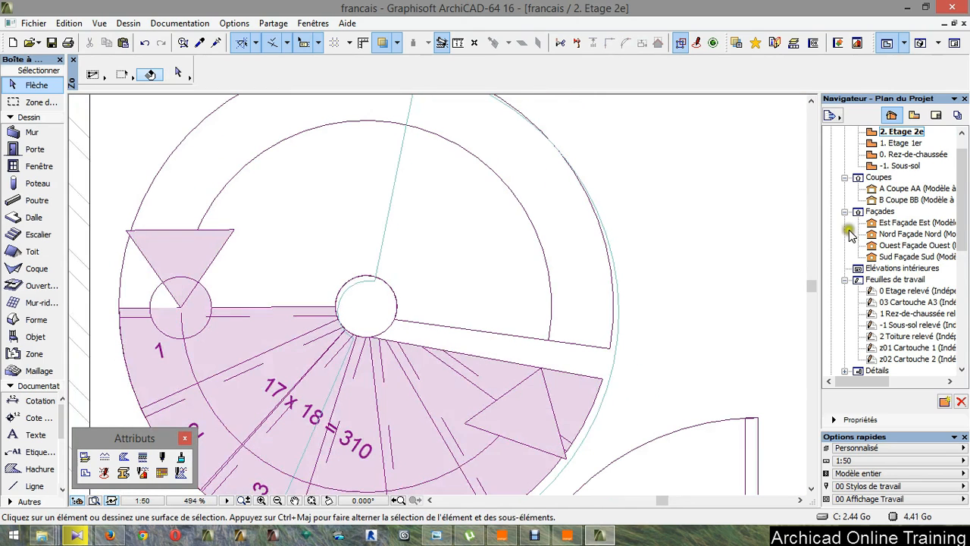
Step: Open the 1. Etage 1er plan and set its trace reference to the story above the current one
double_click(910, 143)
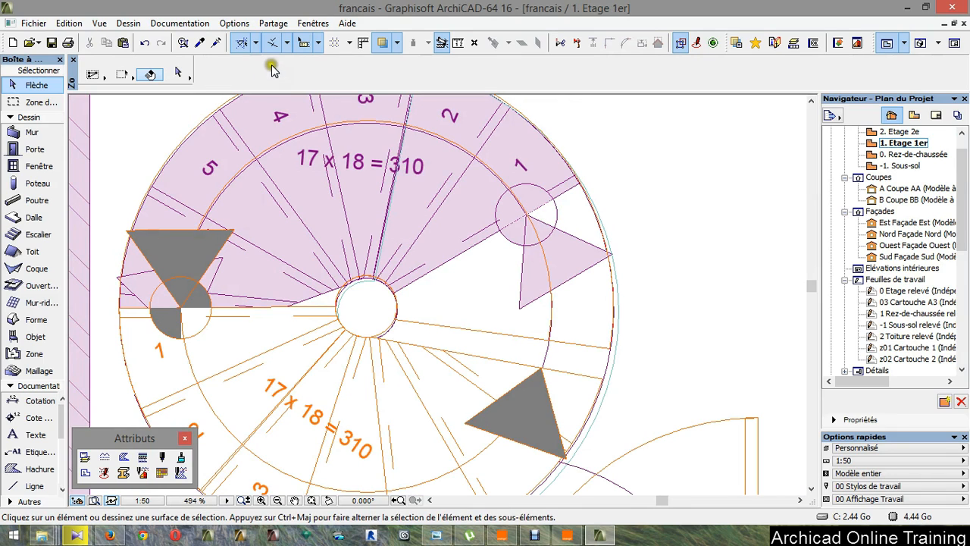
left_click(397, 44)
mouse_move(469, 65)
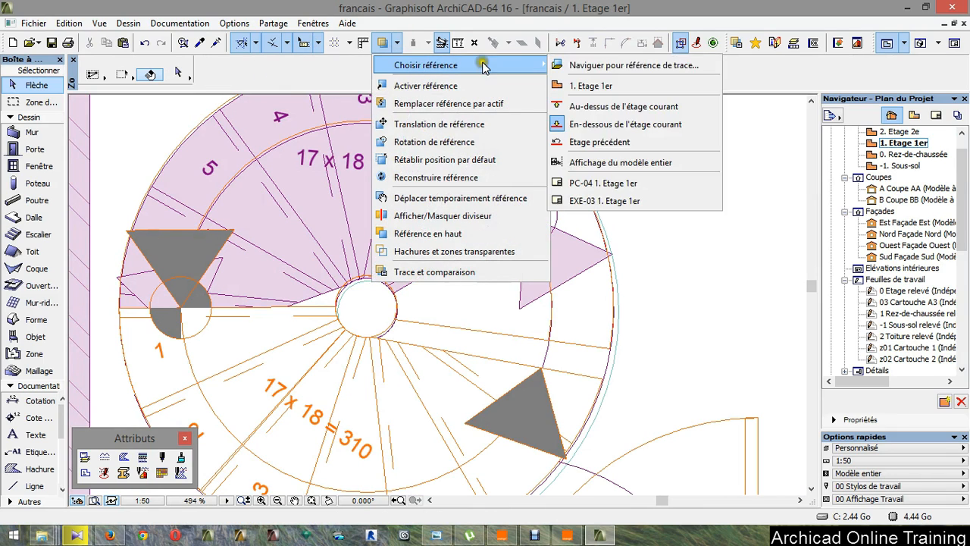
left_click(609, 107)
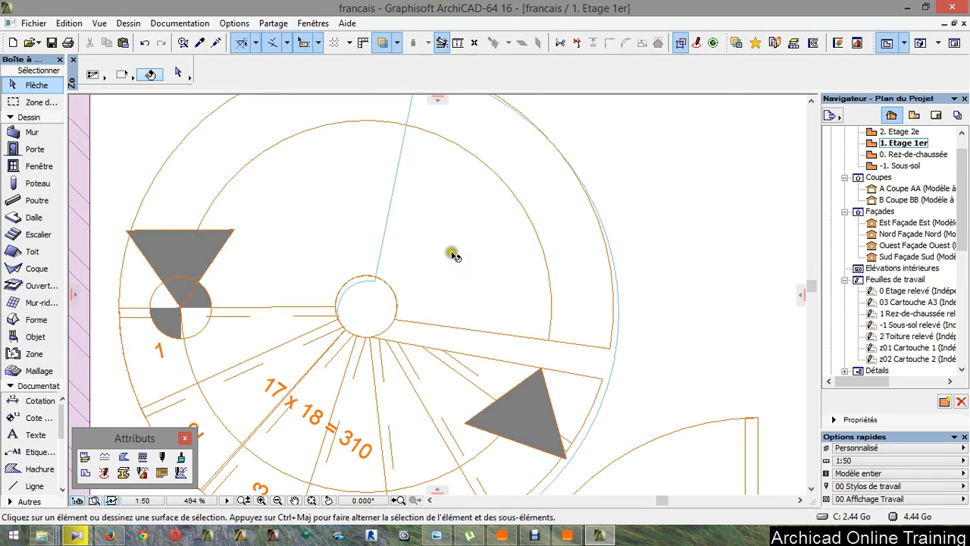
Step: Compare the operator slab's outline with the spiral stair and central column, toggling the trace reference and leaving it off
scroll(392, 292, "down", 2)
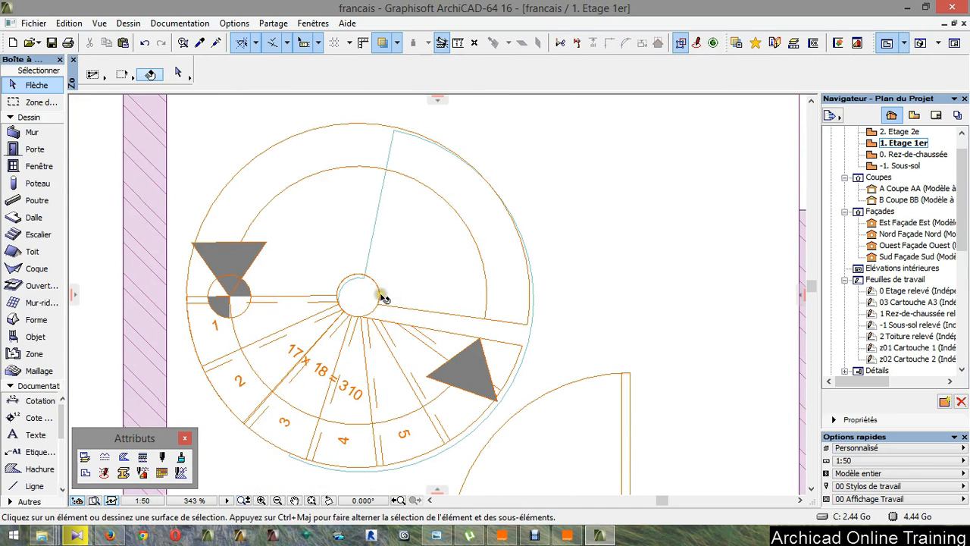
left_click(383, 296)
scroll(377, 294, "up", 5)
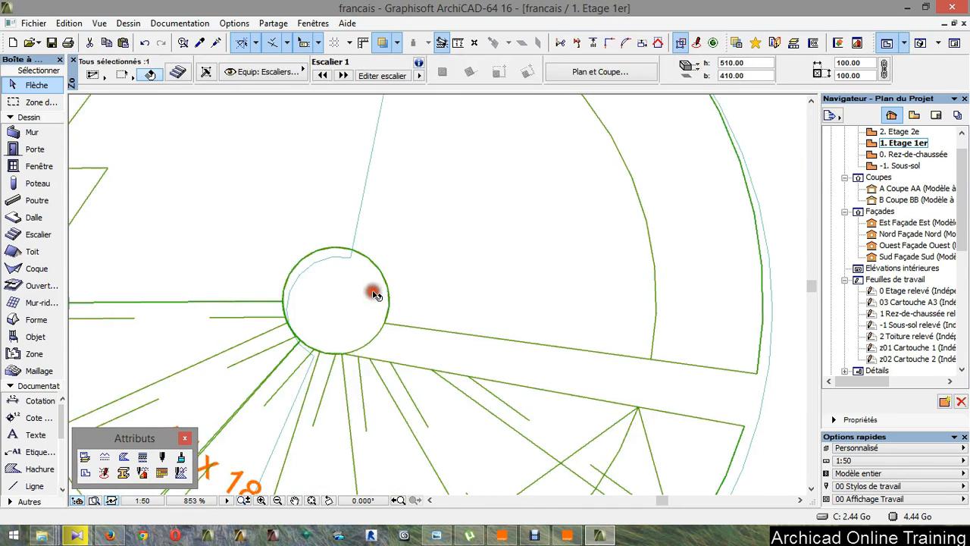
scroll(375, 296, "down", 5)
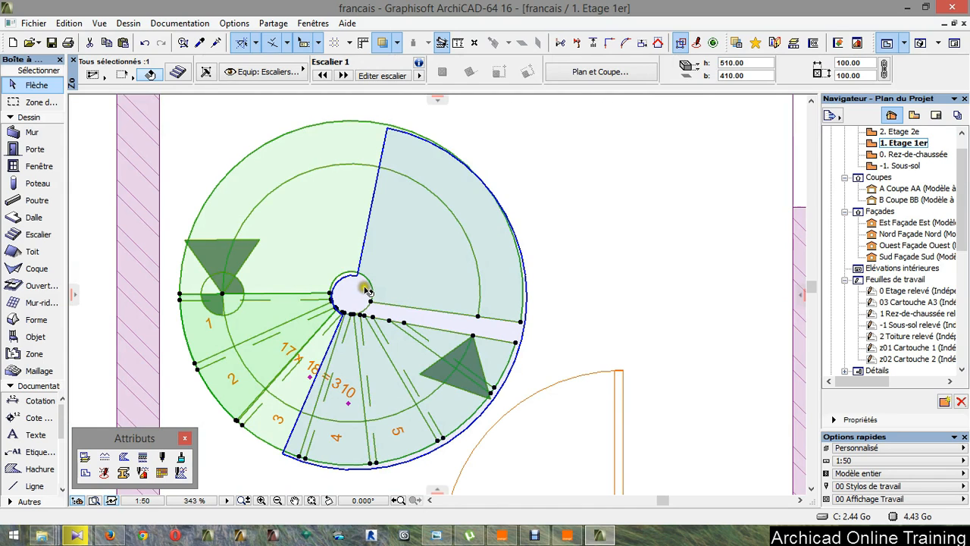
left_click(579, 273)
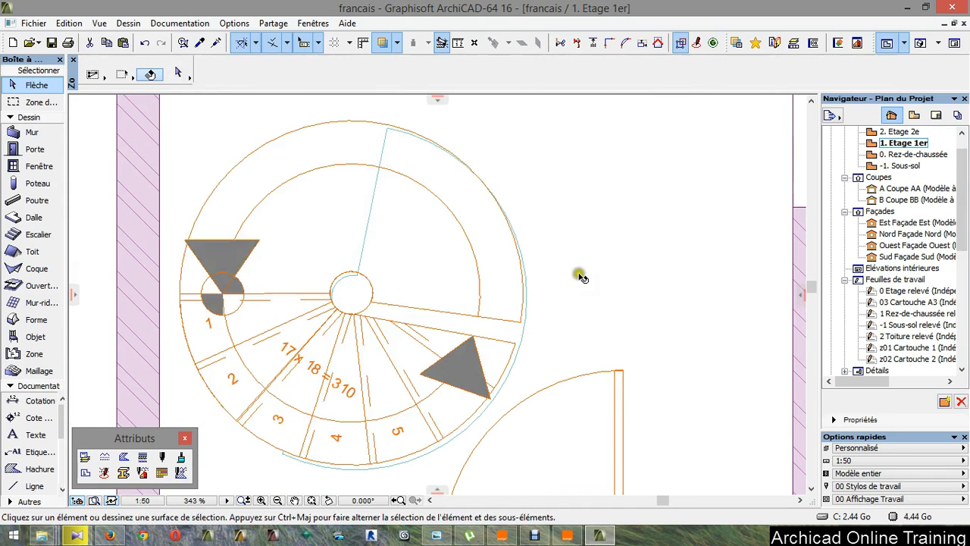
left_click(387, 43)
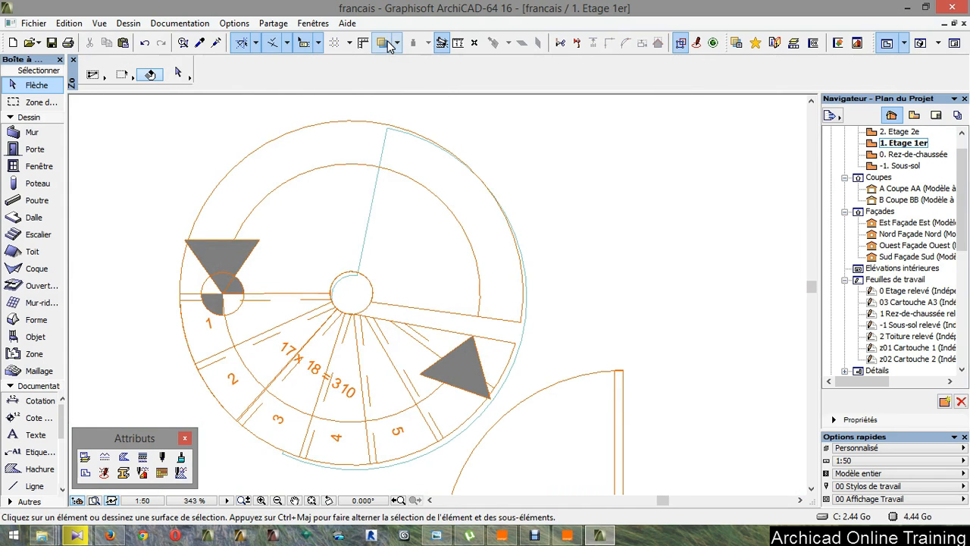
left_click(387, 42)
left_click(387, 42)
left_click(387, 43)
left_click(388, 44)
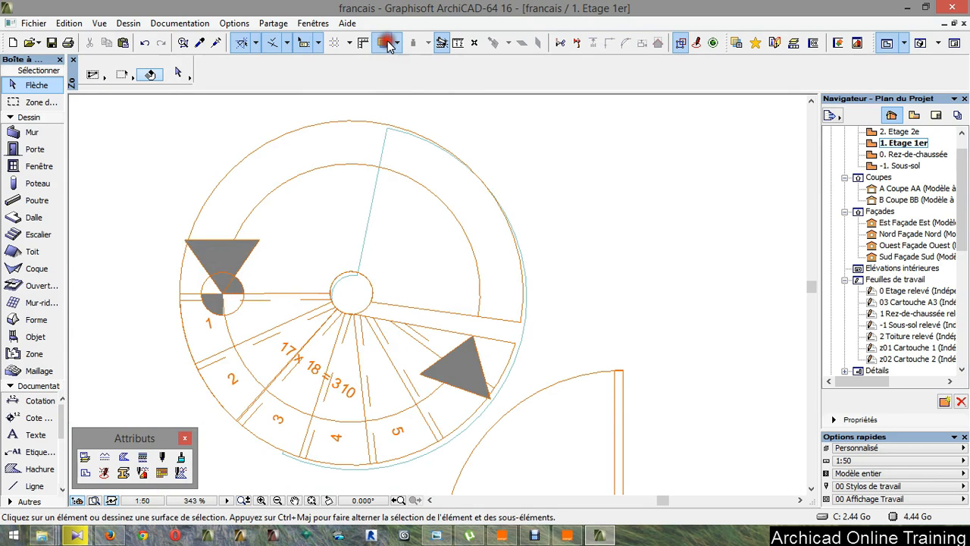
Step: Move the first-floor operator slab so its upper inner corner sits on the central column's circle
left_click(370, 227)
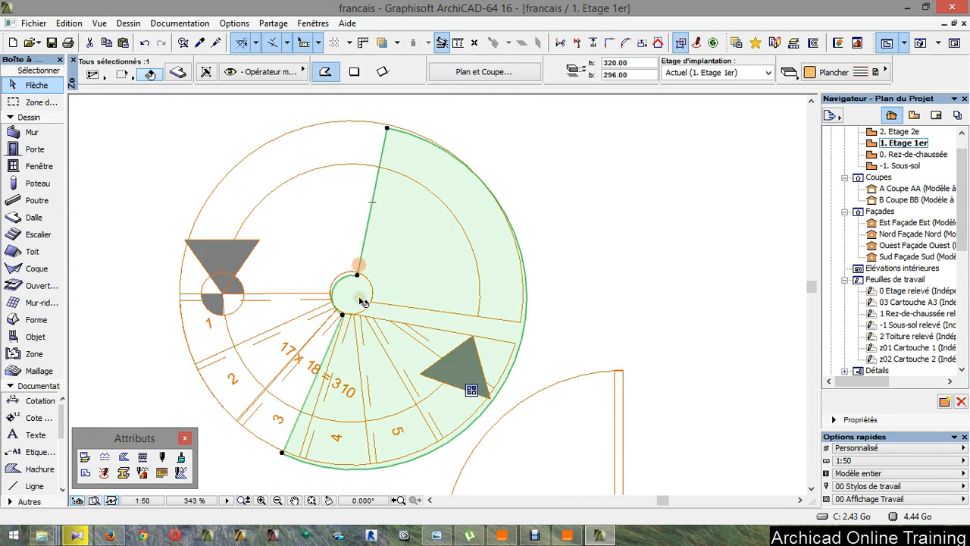
key("ctrl+d")
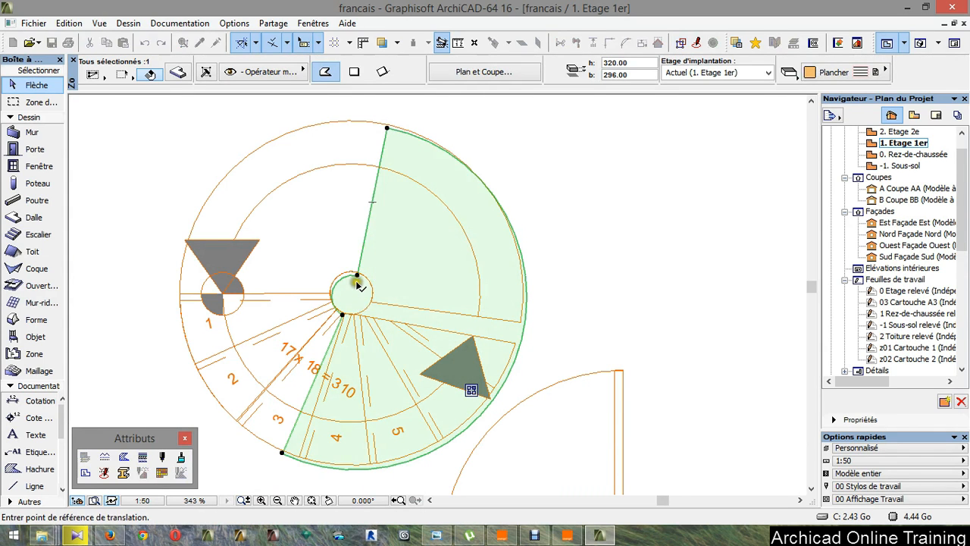
left_click(357, 275)
left_click(358, 271)
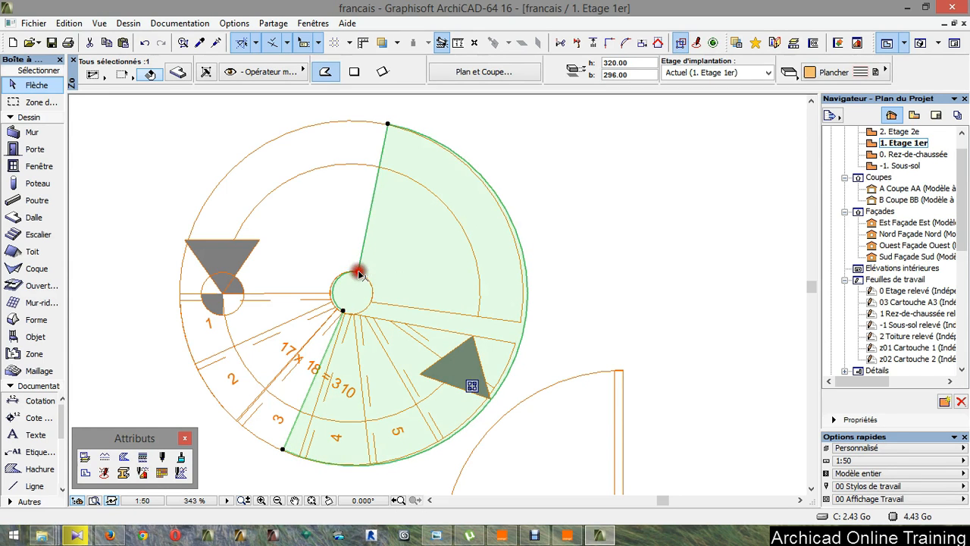
Step: Adjust the slab's lower inner corner and offset its inner arc outward about 0.74 to follow the central column's circle
scroll(354, 280, "up", 3)
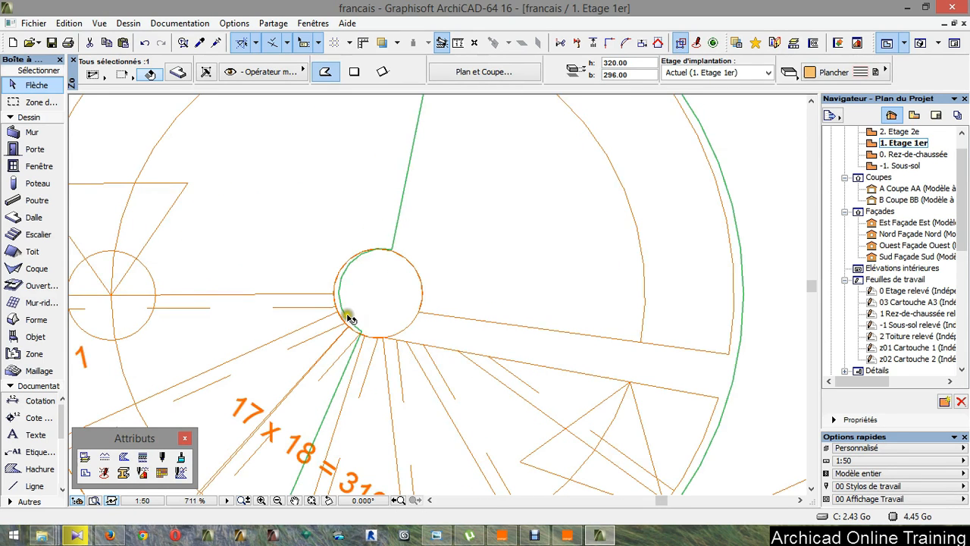
scroll(351, 318, "up", 2)
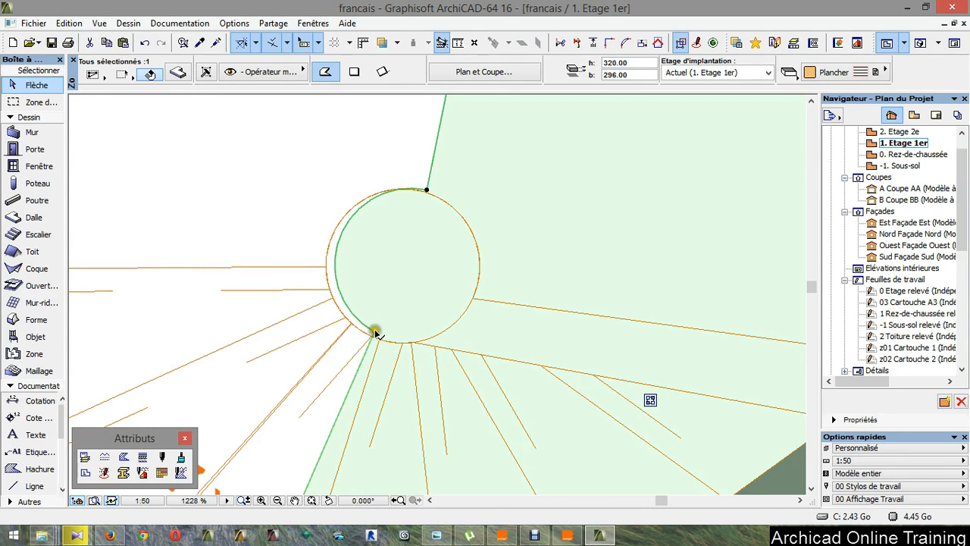
left_click(372, 336)
left_click(371, 336)
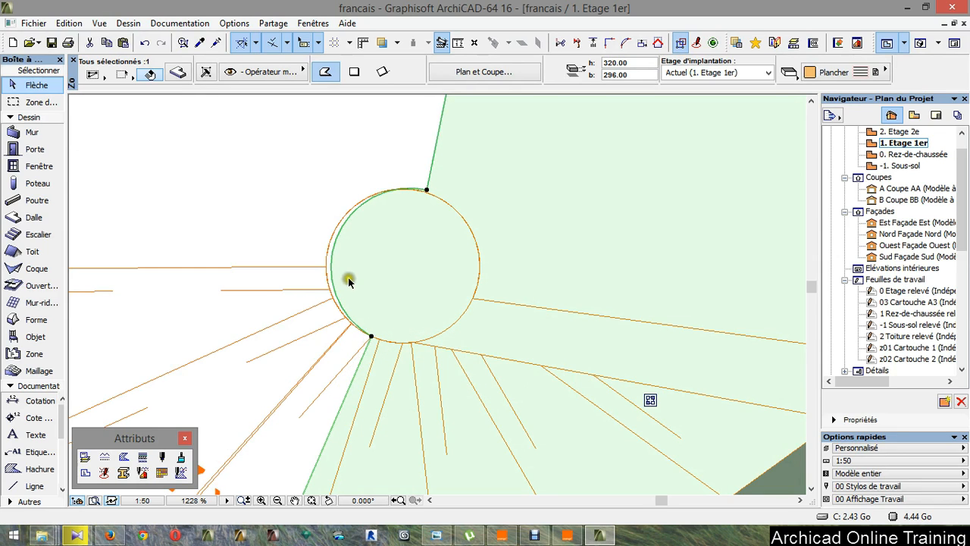
left_click(333, 252)
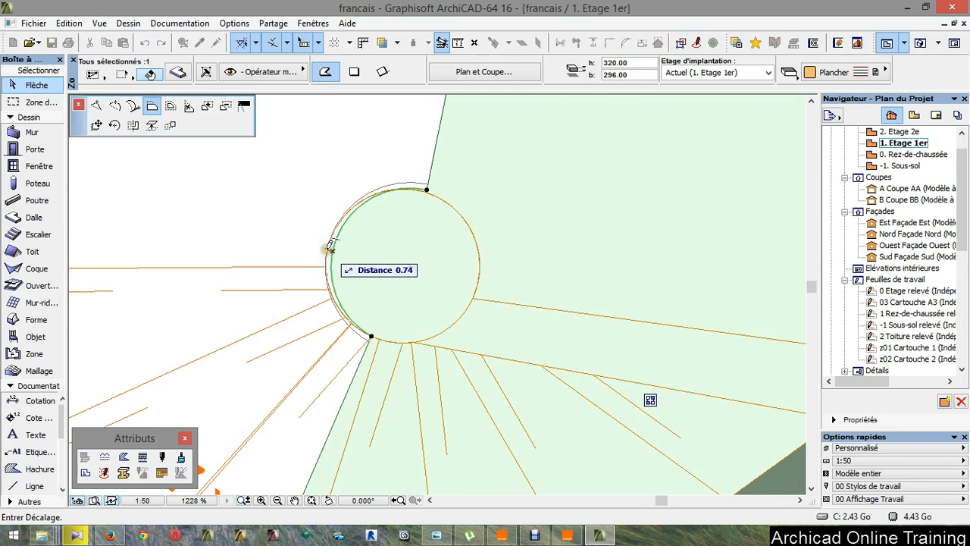
left_click(328, 248)
Step: Stretch both outer corners of the first-floor operator slab slightly beyond the staircase's outer edge, and deselect it
scroll(328, 244, "down", 6)
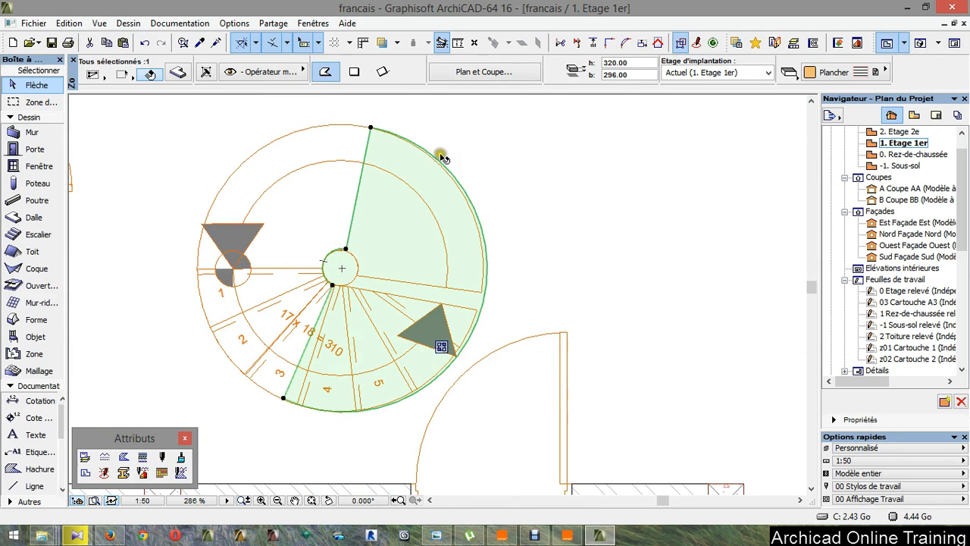
left_click(372, 127)
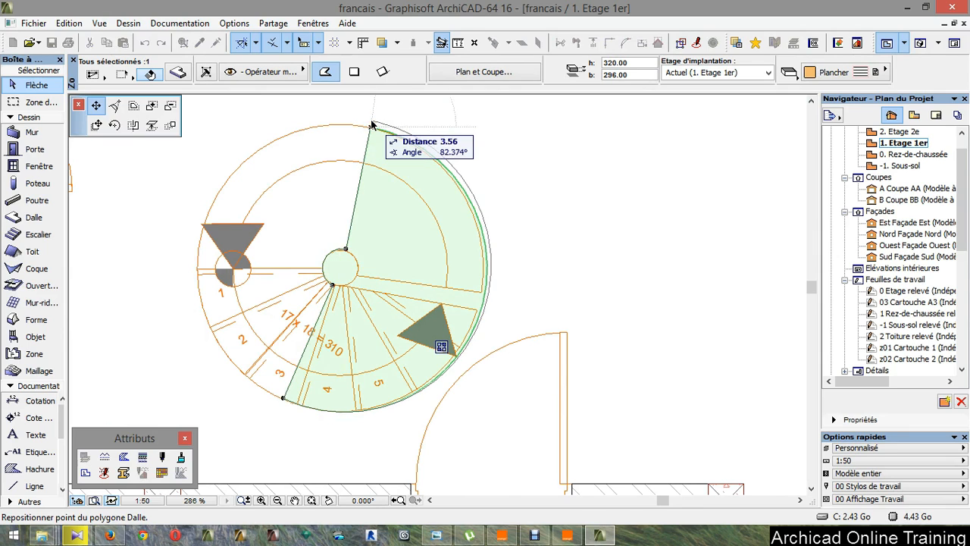
left_click(371, 122)
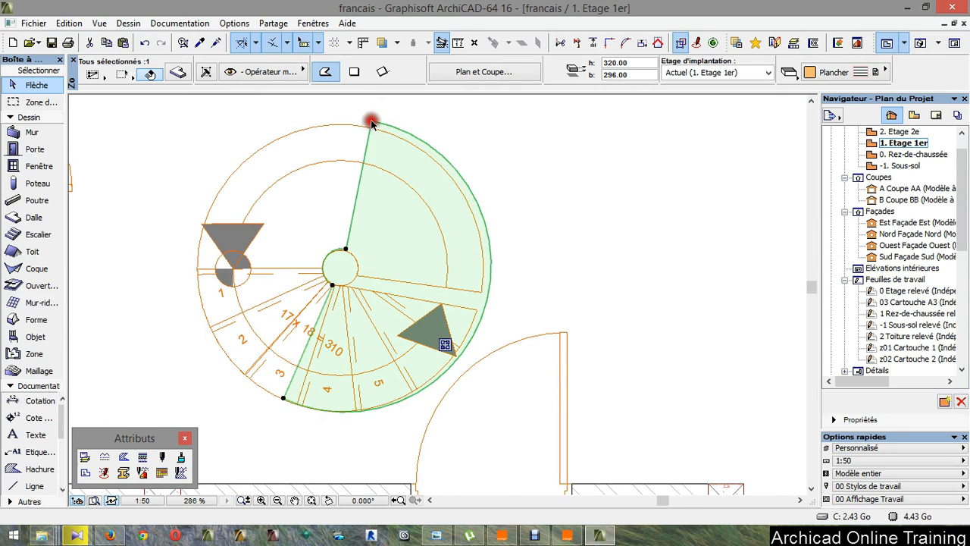
left_click(282, 400)
left_click(281, 403)
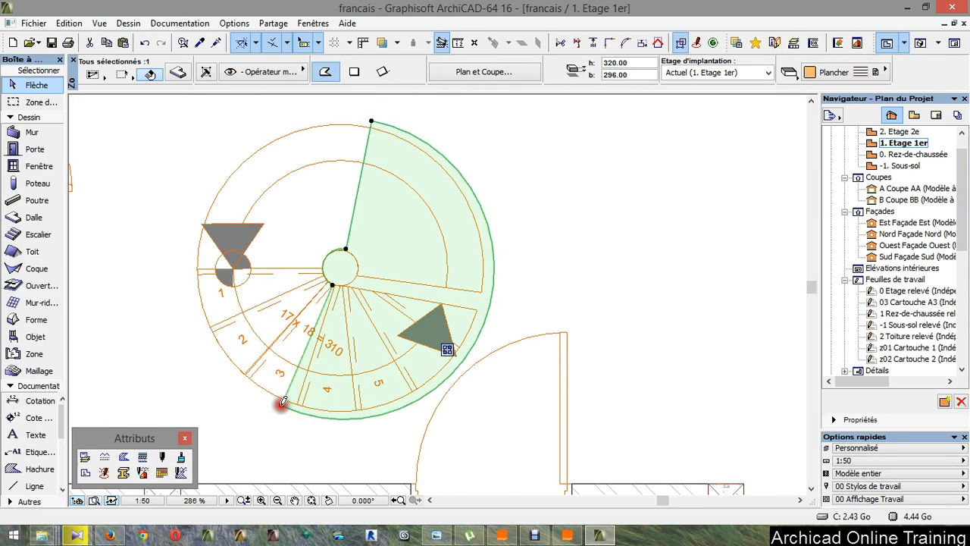
left_click(489, 302)
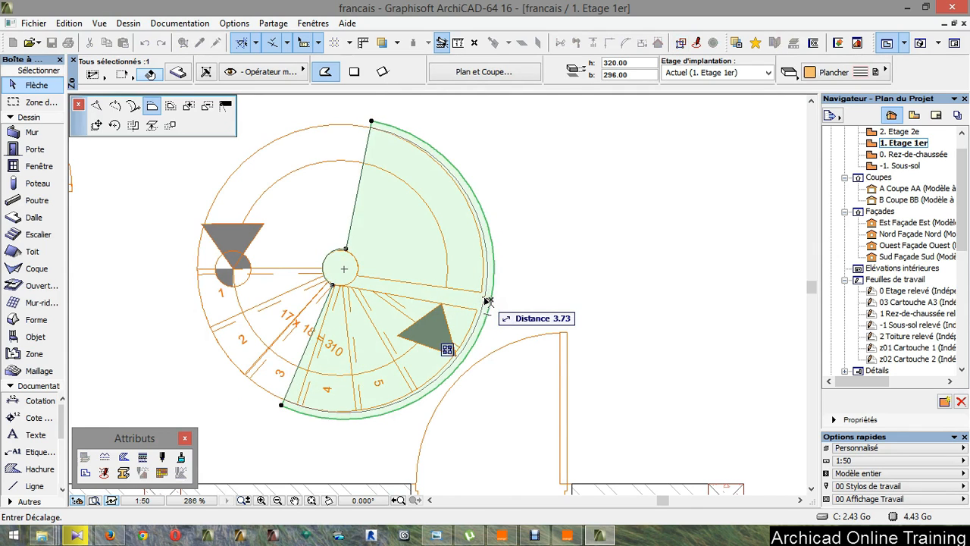
left_click(488, 296)
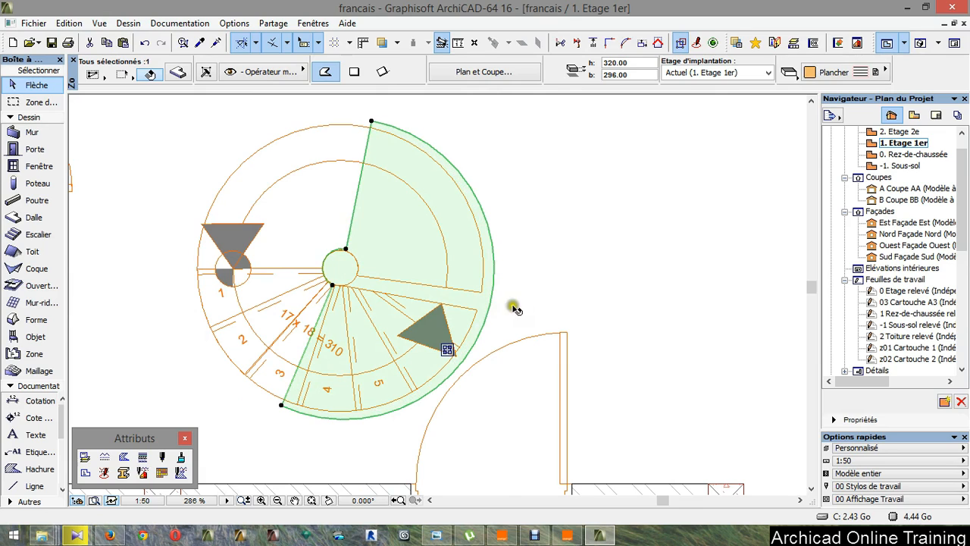
key("Escape")
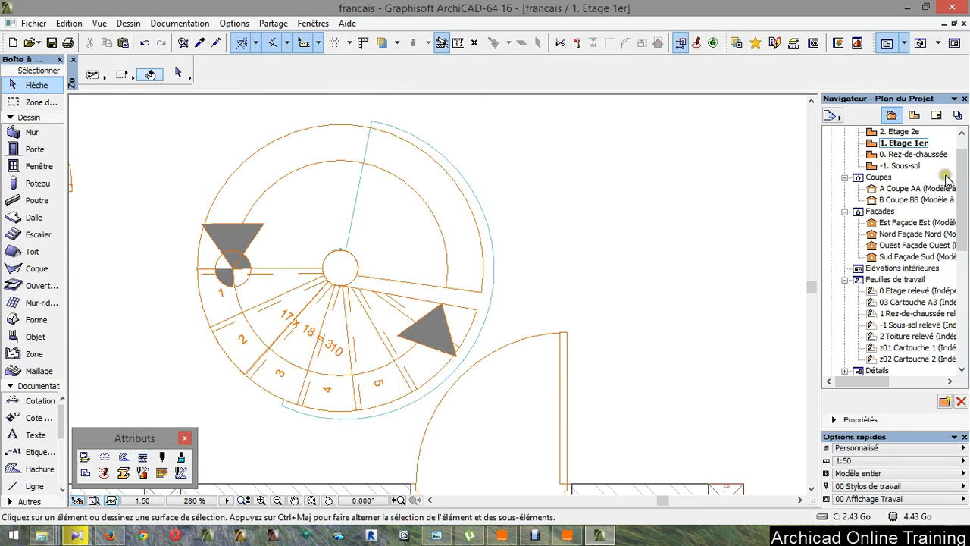
Step: Open the 2. Etage 2e plan and set its trace reference to the story below the current one
left_click(894, 133)
double_click(894, 133)
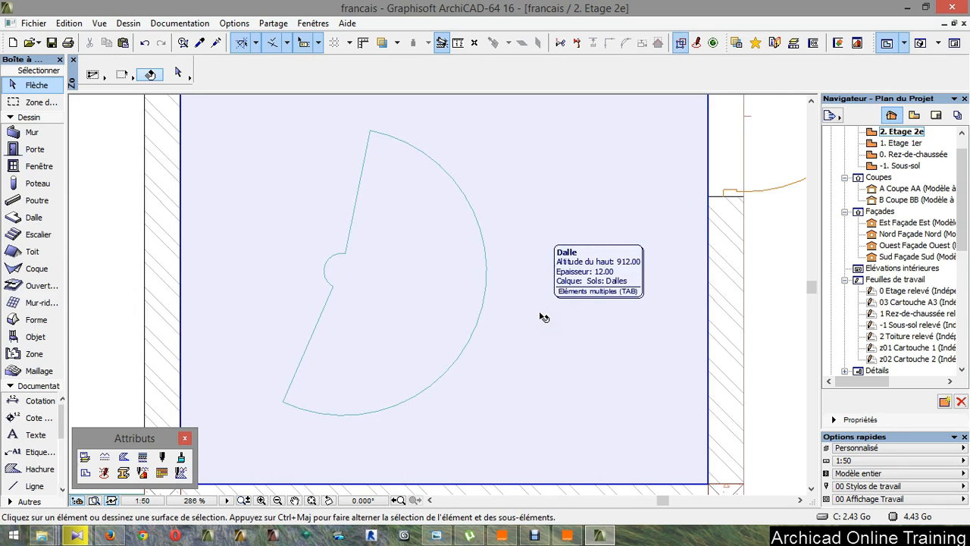
left_click(643, 243)
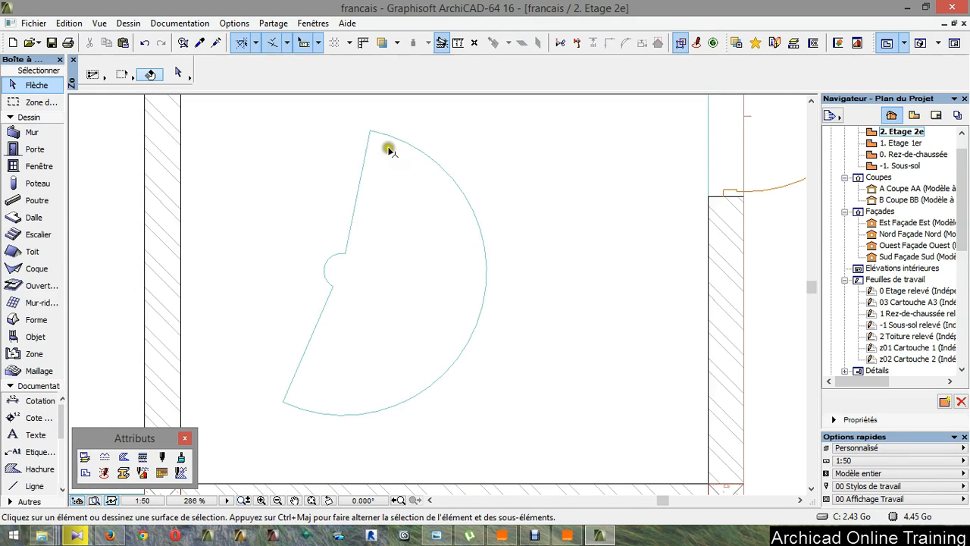
left_click(388, 53)
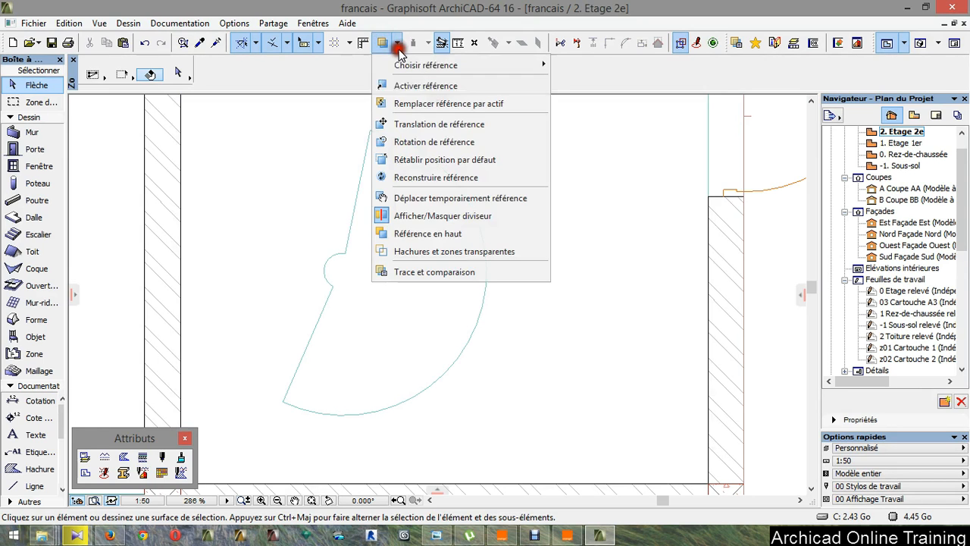
mouse_move(508, 66)
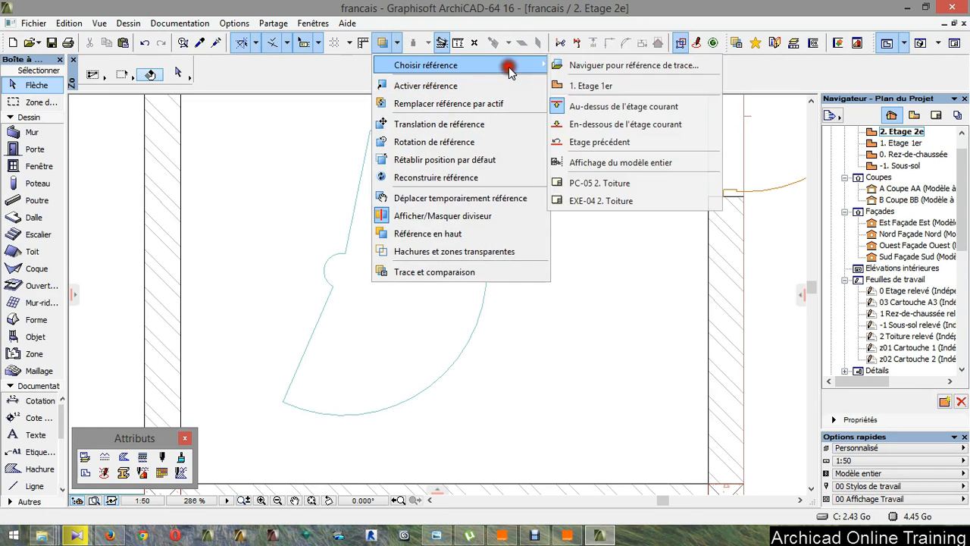
left_click(607, 125)
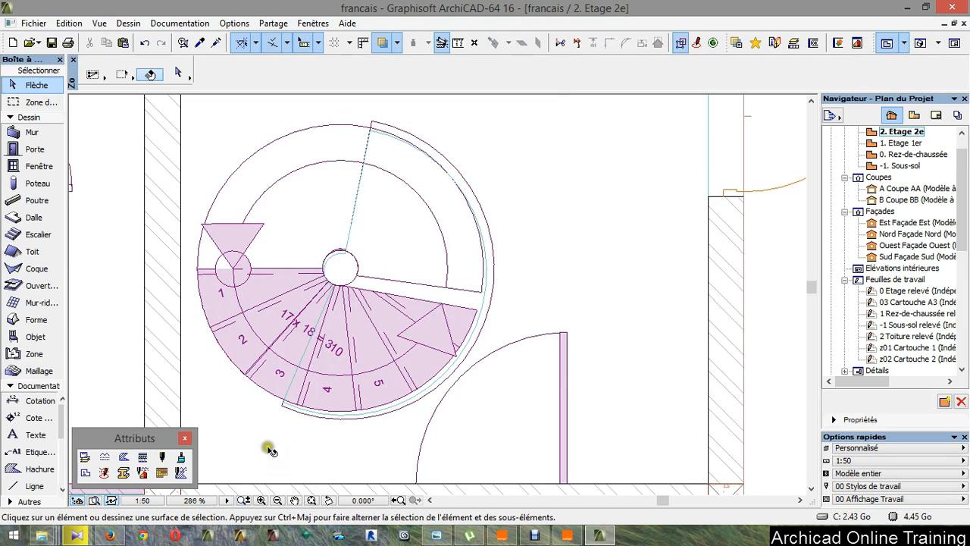
Step: Move the second-floor operator slab so its upper inner corner lies on the traced central column
left_click(284, 404)
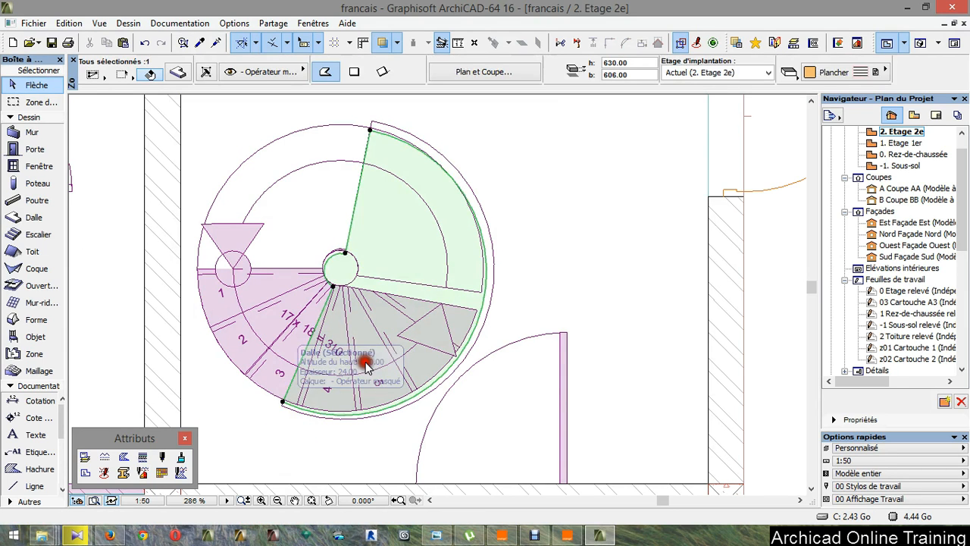
scroll(343, 260, "up", 1)
scroll(342, 260, "up", 3)
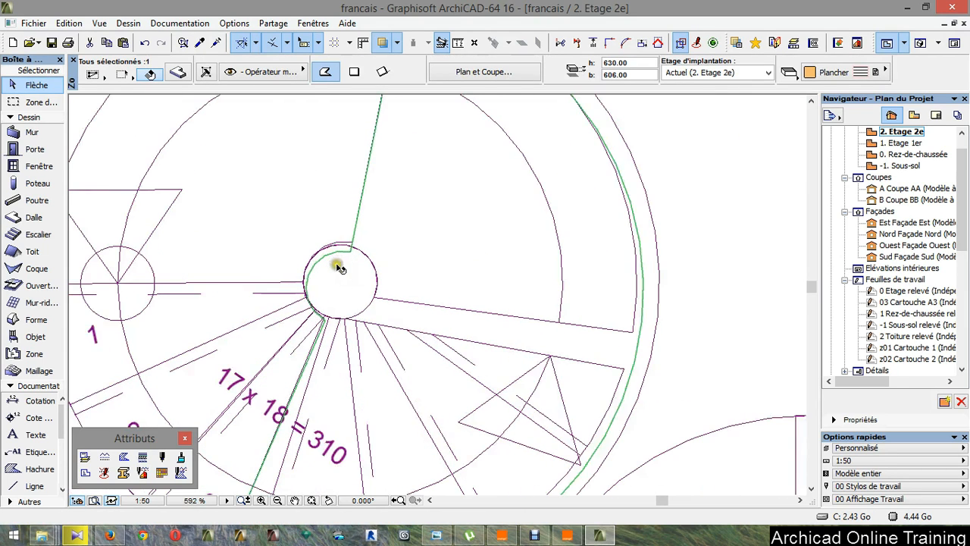
left_click(347, 252)
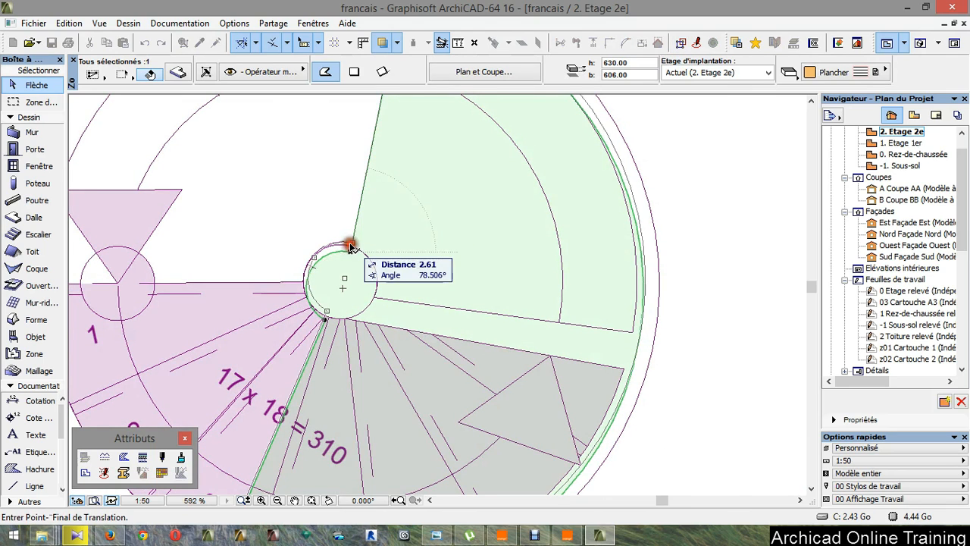
left_click(348, 249)
left_click(325, 273)
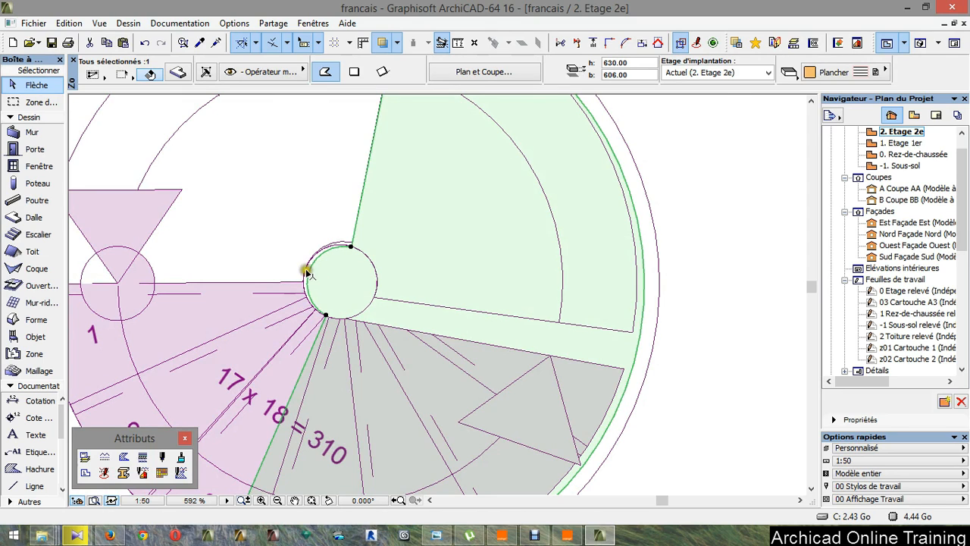
Step: Offset the second-floor operator slab's inner arc outward about 1.20 to match the traced central column
scroll(432, 326, "down", 1)
scroll(364, 269, "up", 3)
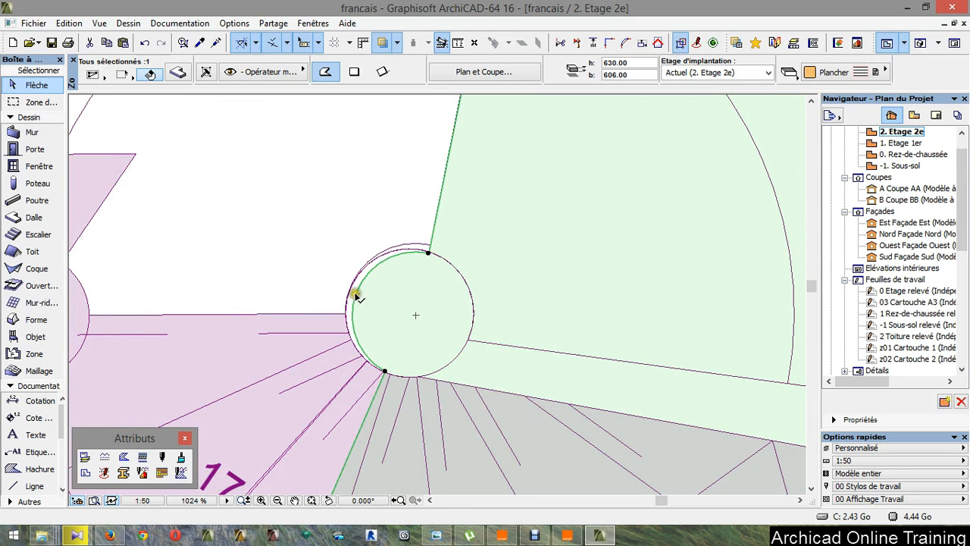
left_click(356, 292)
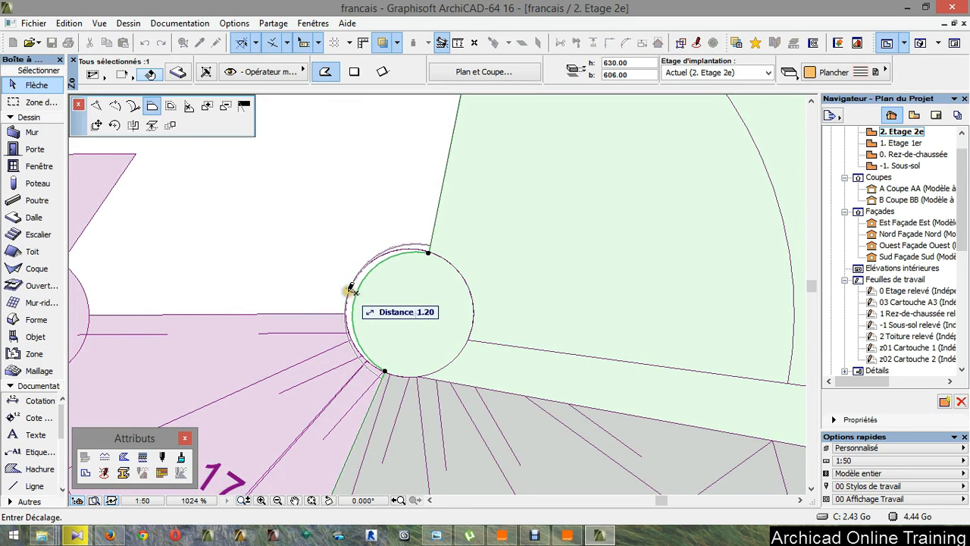
left_click(350, 288)
scroll(318, 278, "down", 5)
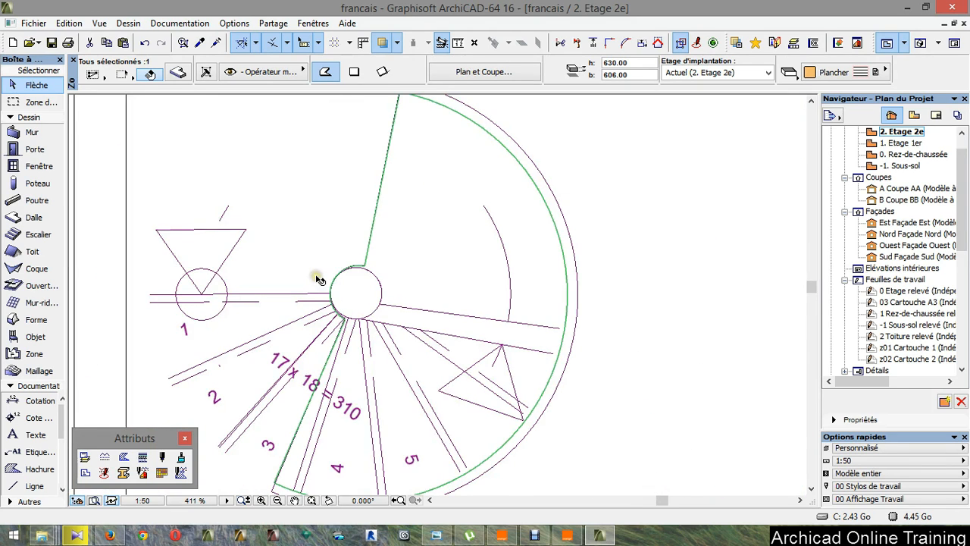
Step: Offset the second-floor operator slab's outer arc outward to match the traced outline of the operator slab below
scroll(318, 278, "down", 2)
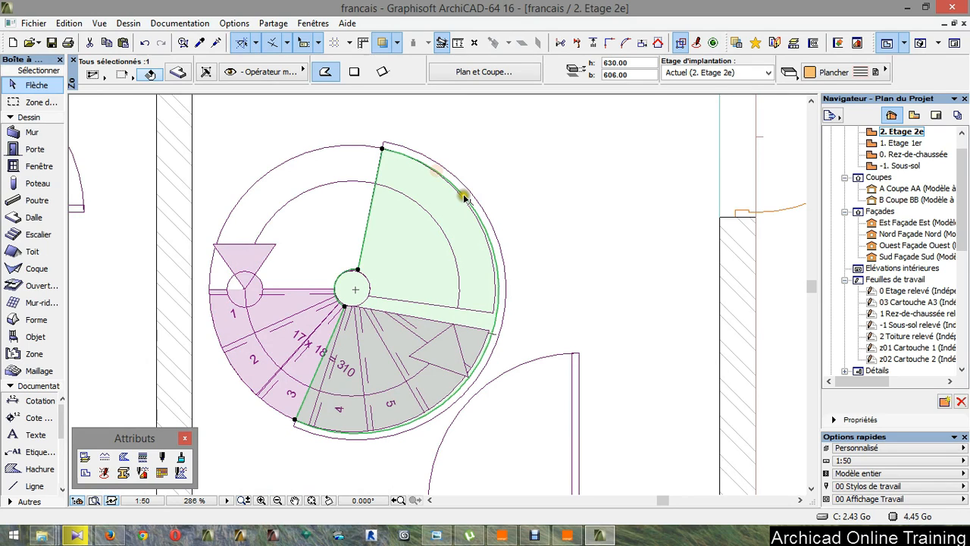
left_click(491, 322)
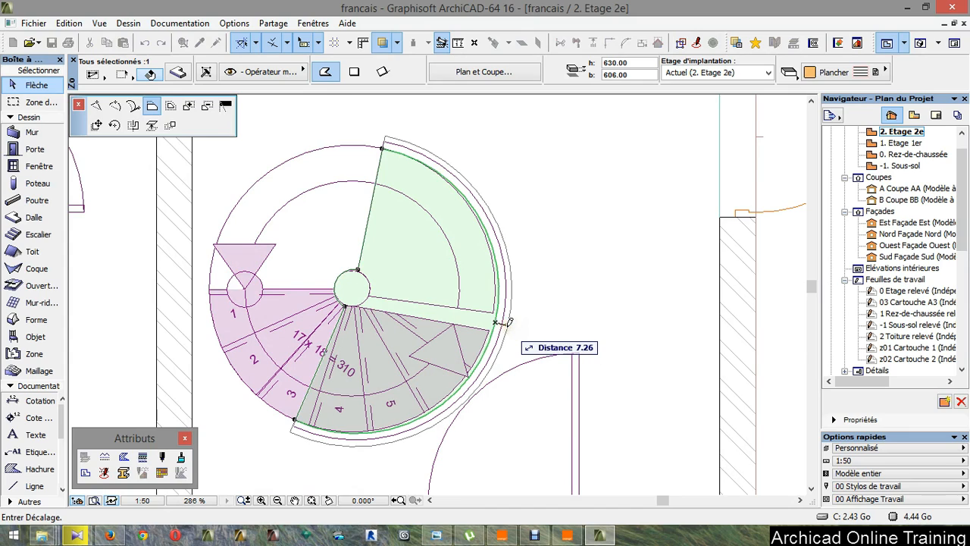
left_click(499, 319)
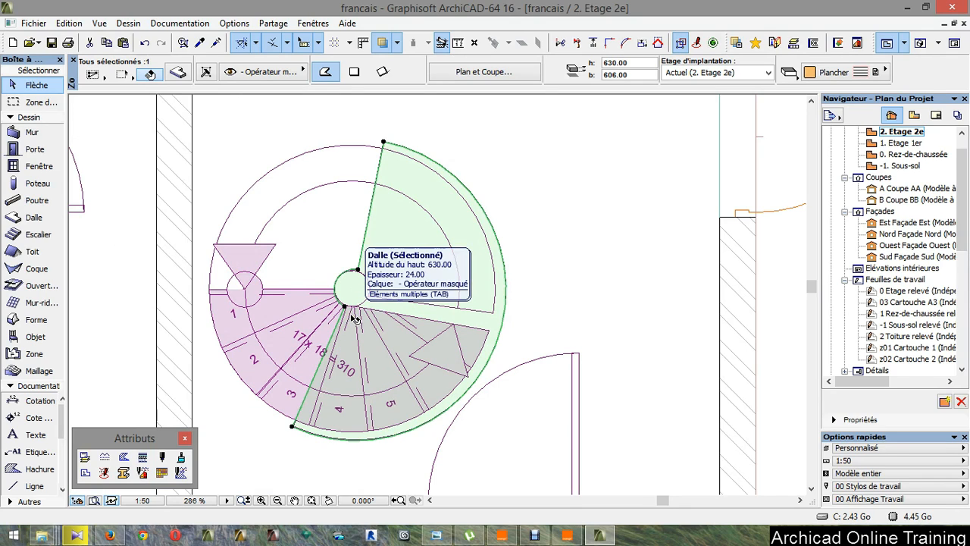
Step: Create a guide line segment from the outer end of the riser between steps 2 and 3 across the column to the far side
left_click(256, 43)
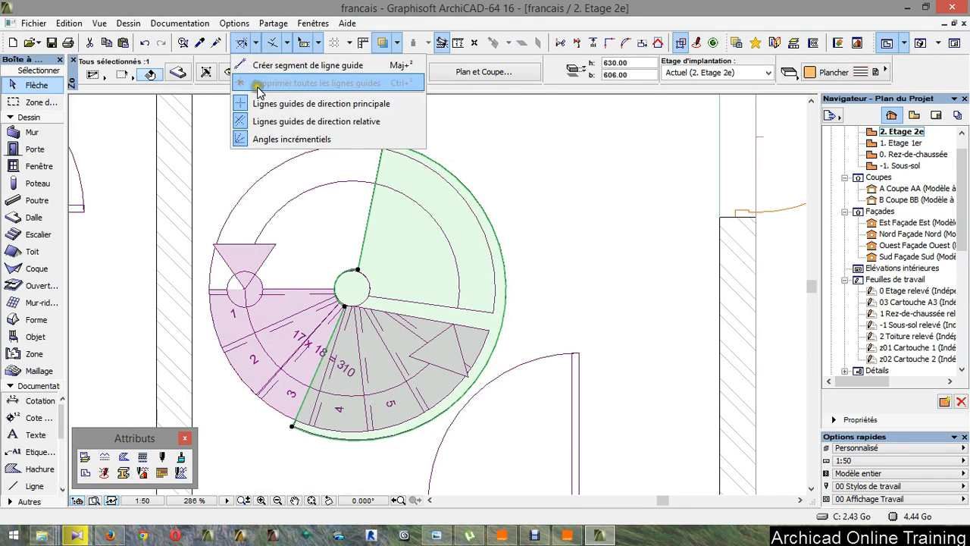
left_click(257, 65)
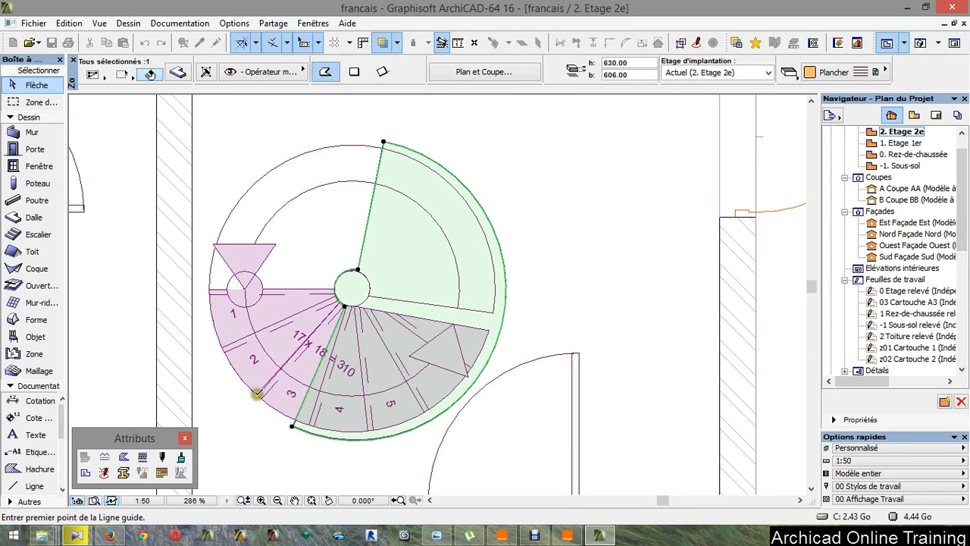
left_click(257, 394)
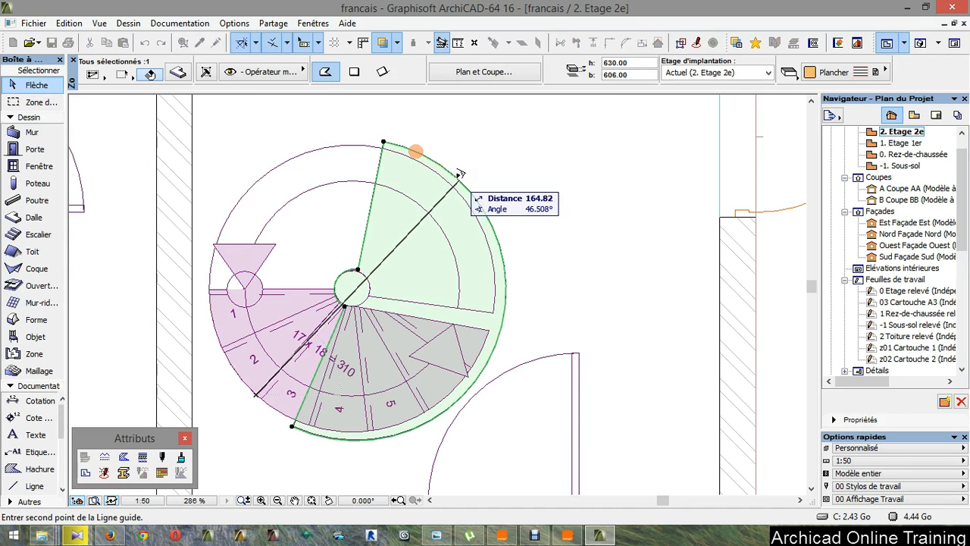
left_click(460, 174)
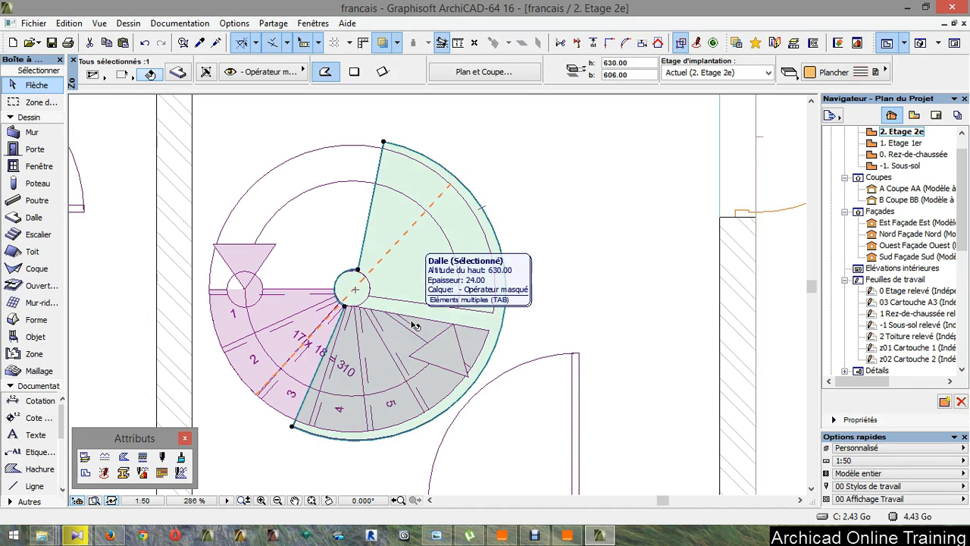
Step: Rotate the second-floor operator slab about 148.5° around the column centre, from its upper outer corner to the guide line at the staircase's outer edge
key("ctrl+e")
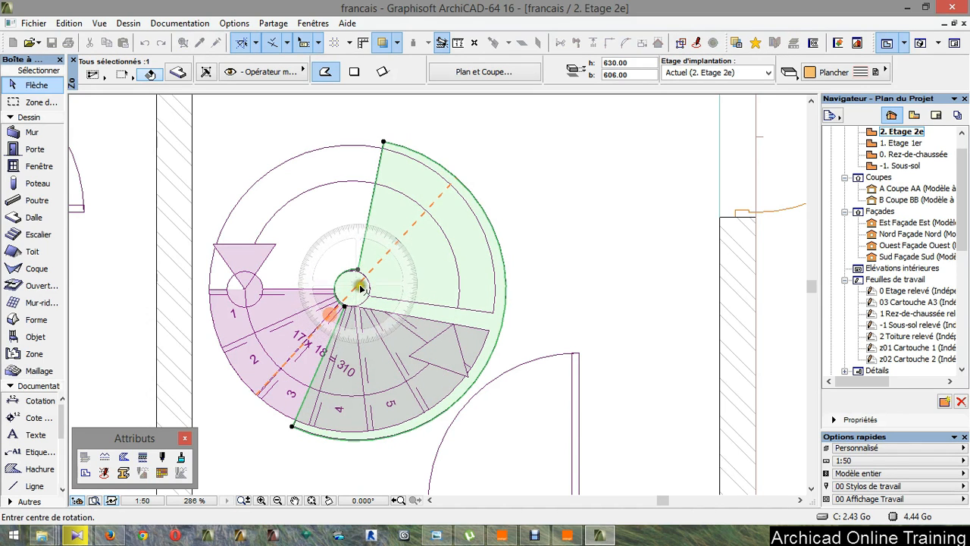
scroll(351, 290, "up", 2)
left_click(353, 288)
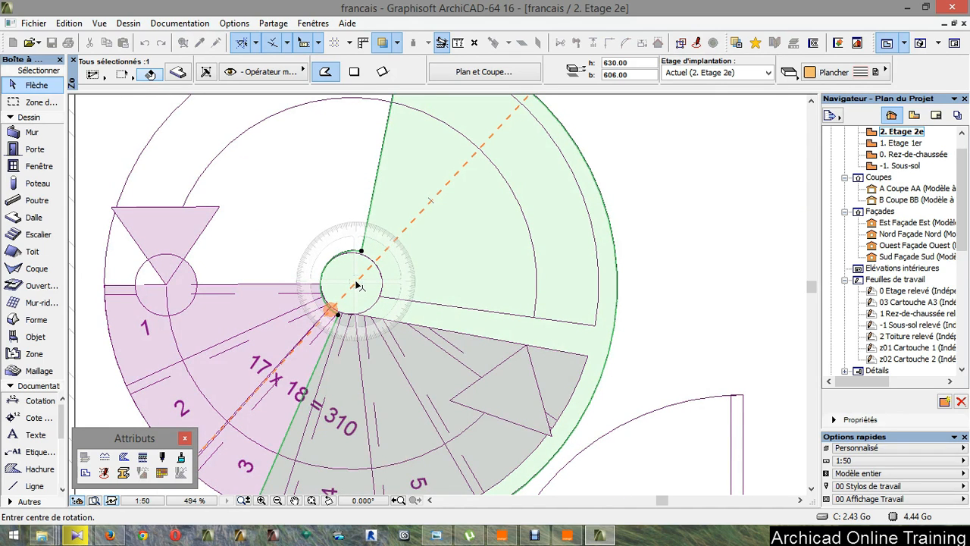
left_click(356, 285)
scroll(362, 288, "down", 3)
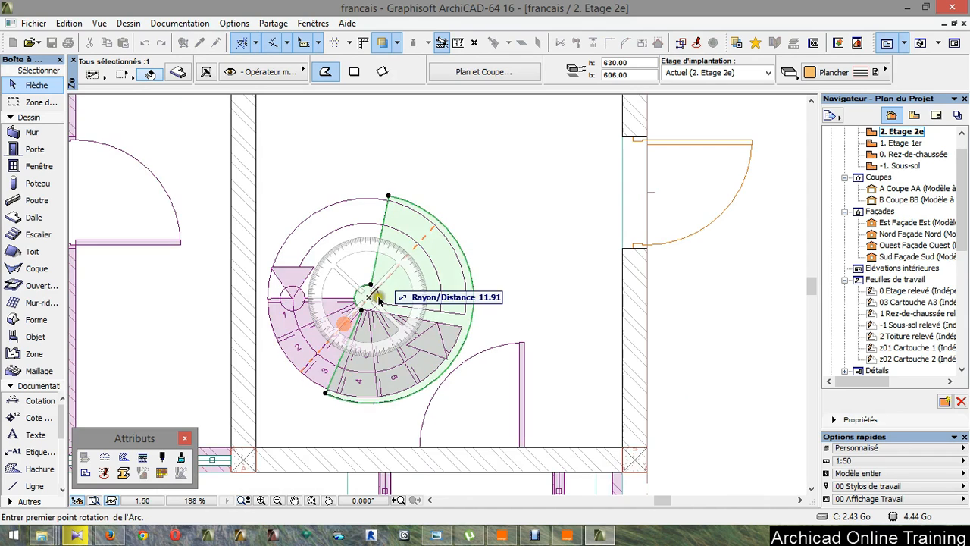
left_click(387, 195)
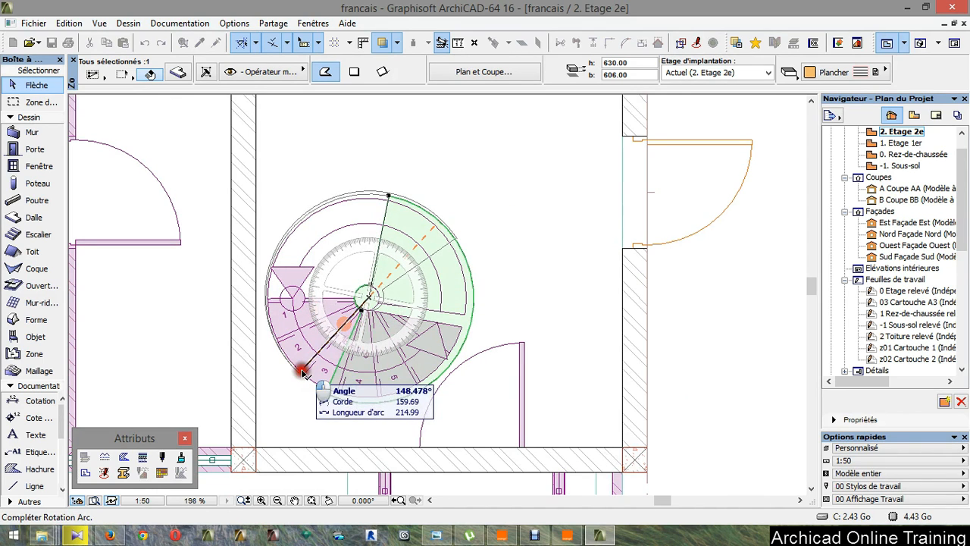
left_click(303, 371)
Step: Move the rotated operator slab slightly so its lower inner corner lies on the traced central column's edge
scroll(371, 260, "up", 2)
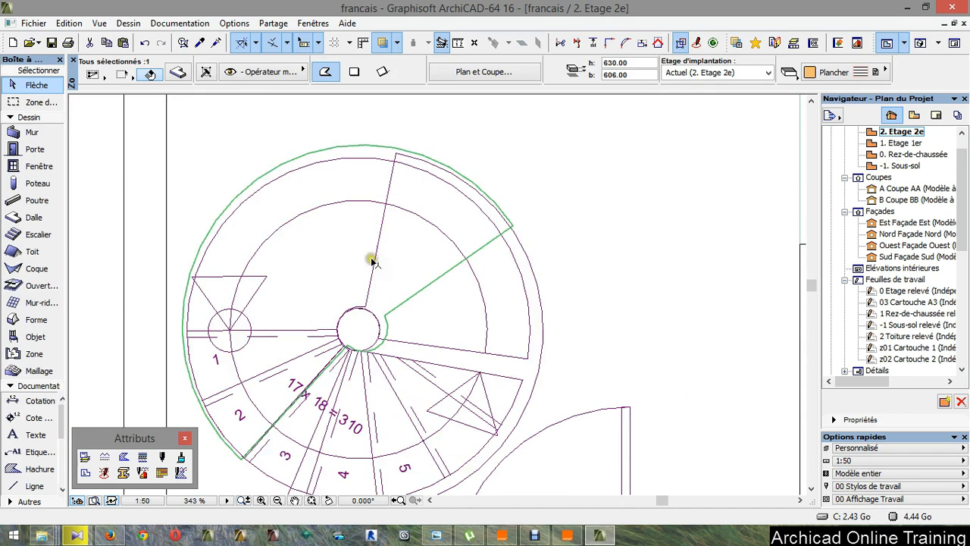
scroll(333, 366, "up", 2)
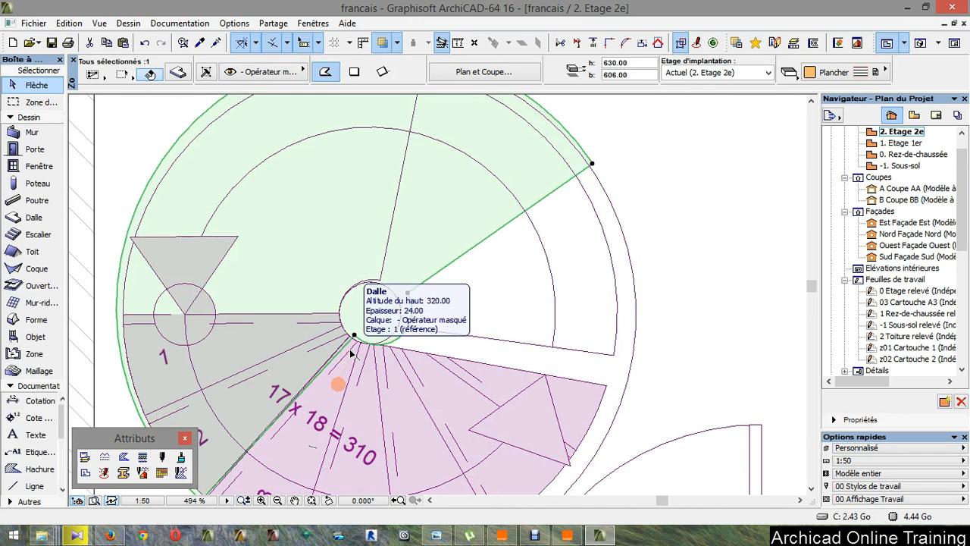
key("ctrl+d")
left_click(353, 335)
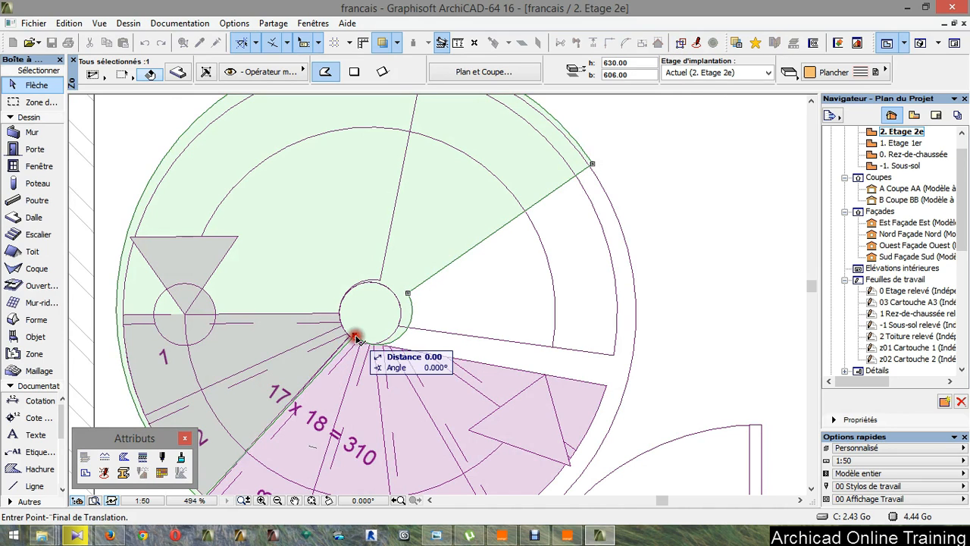
left_click(347, 336)
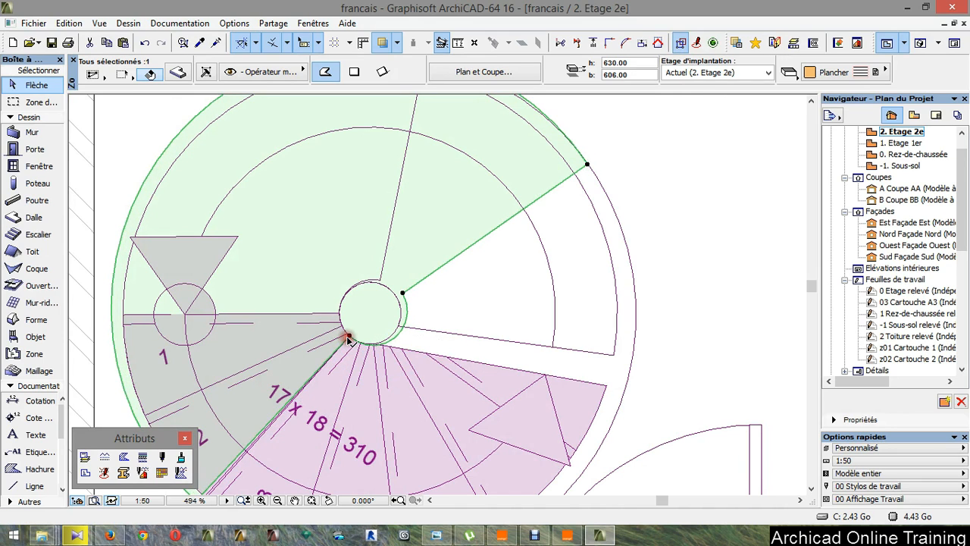
Step: Shift the operator slab about 1.85 by its upper inner corner toward the central column, and switch to the 3D perspective
scroll(374, 309, "up", 1)
scroll(373, 309, "up", 1)
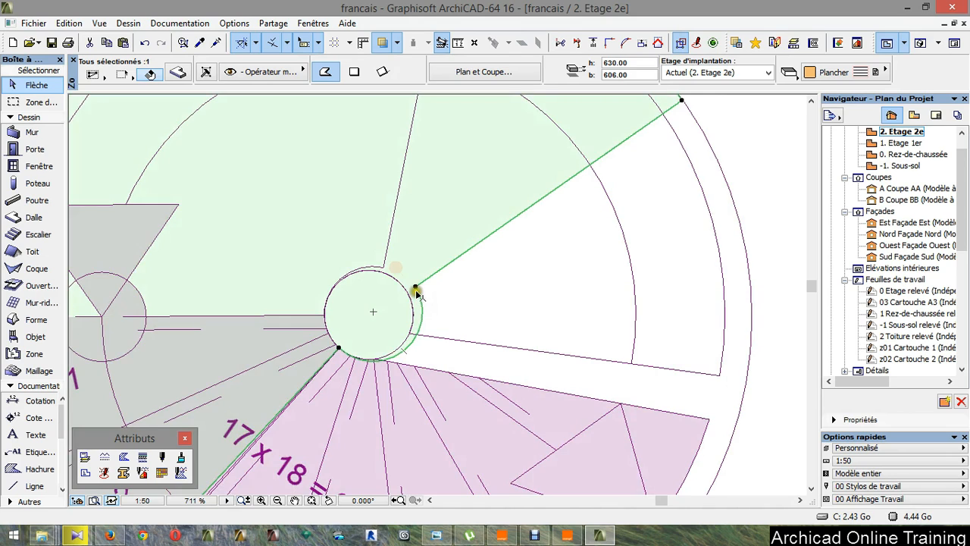
scroll(416, 293, "down", 4)
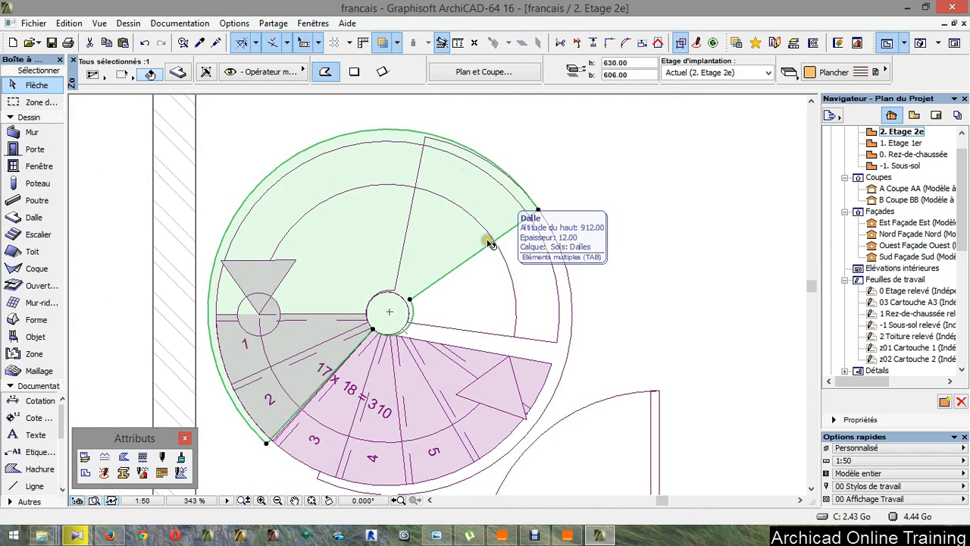
scroll(447, 222, "up", 3)
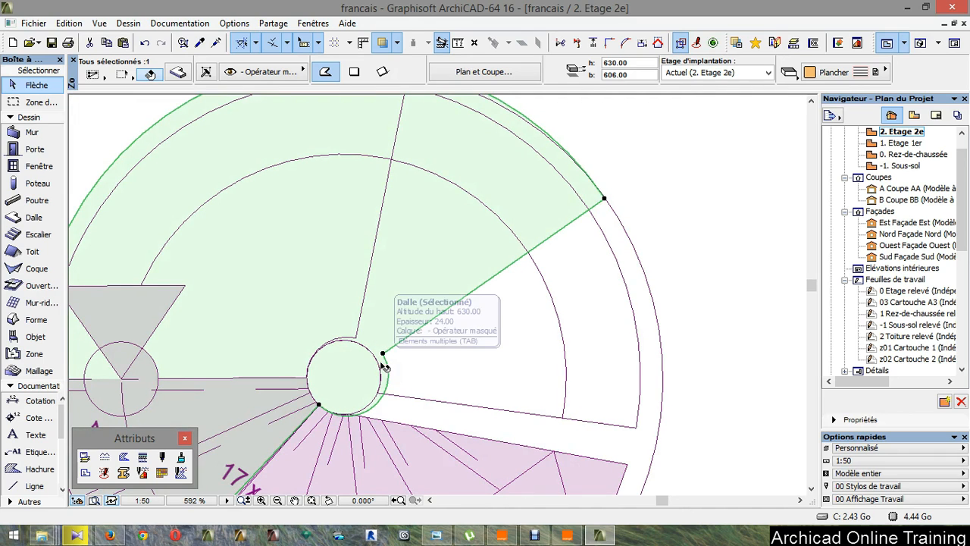
key("ctrl+d")
left_click(383, 354)
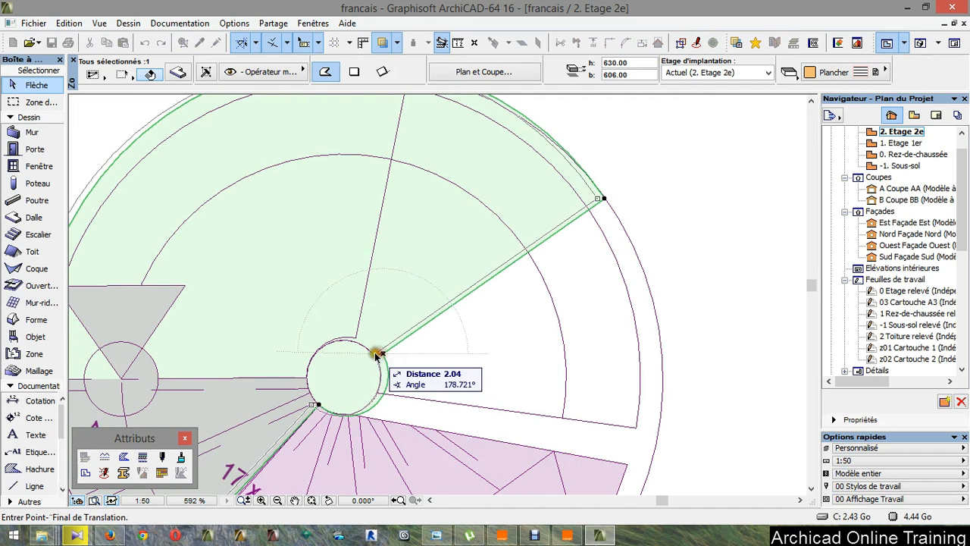
scroll(377, 356, "up", 5)
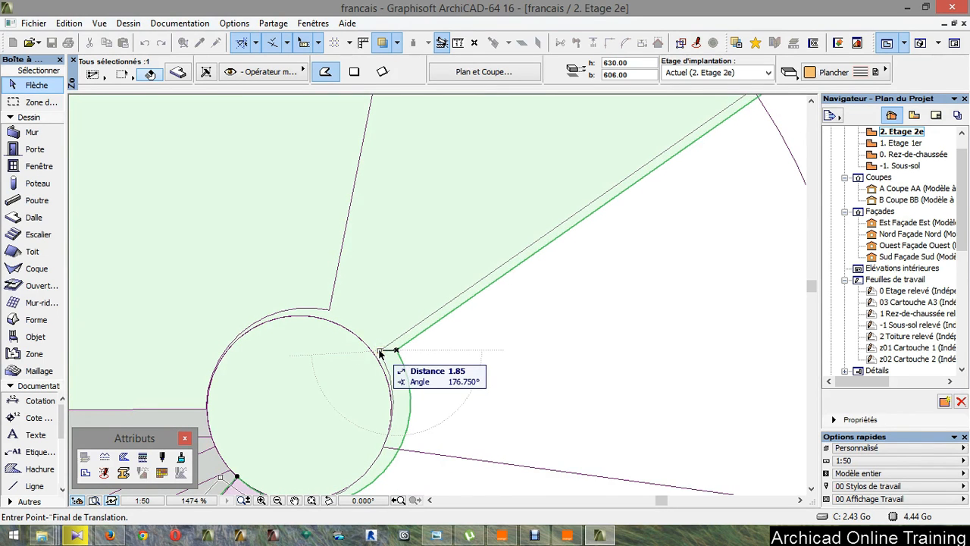
left_click(381, 351)
scroll(455, 371, "down", 8)
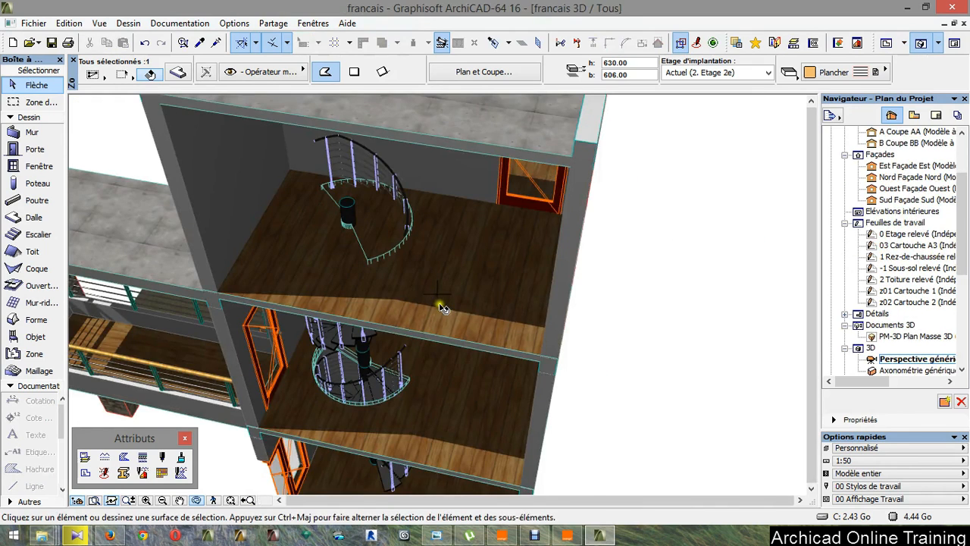
Step: Start a solid element operation and store the second-floor slab as its target, leaving nothing selected
middle_click_drag(443, 307, 315, 188, "shift")
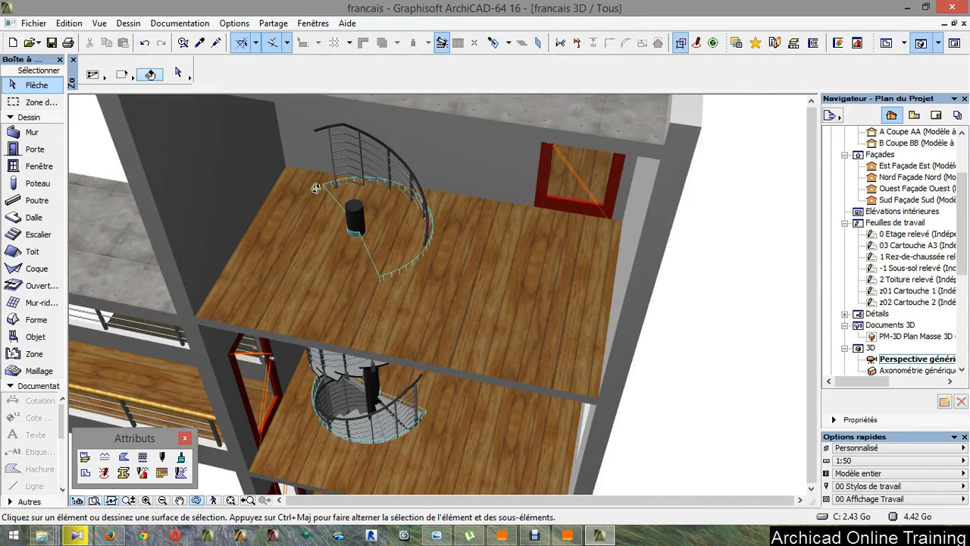
scroll(316, 187, "up", 1)
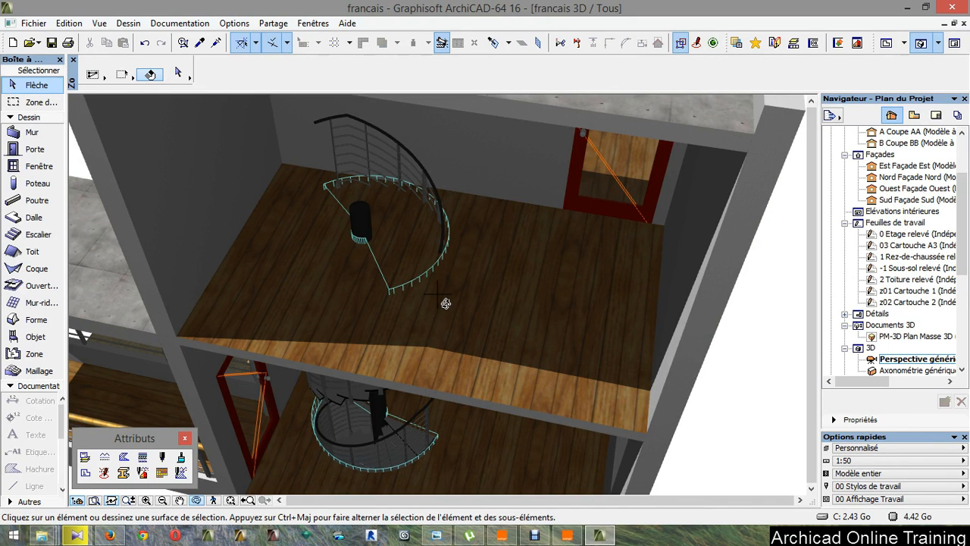
key("ctrl+a")
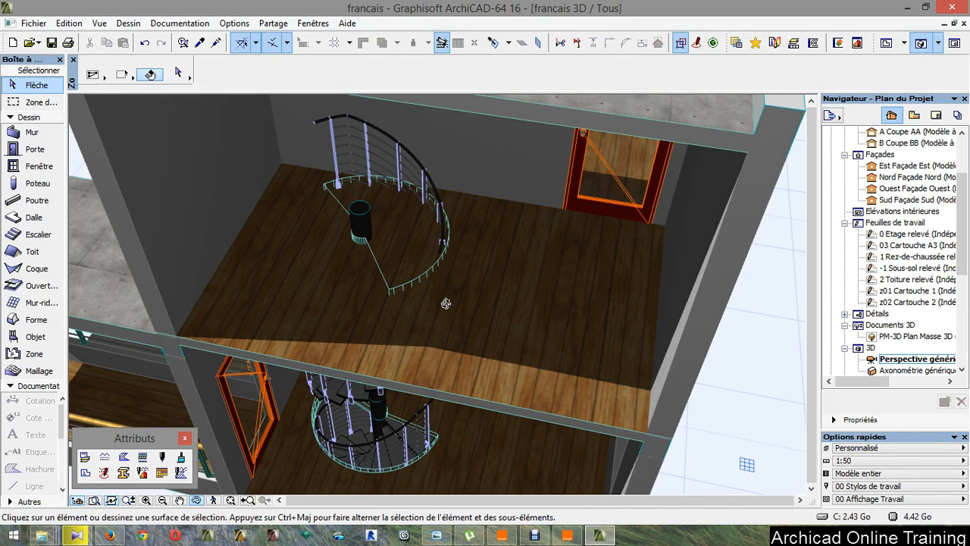
left_click(128, 23)
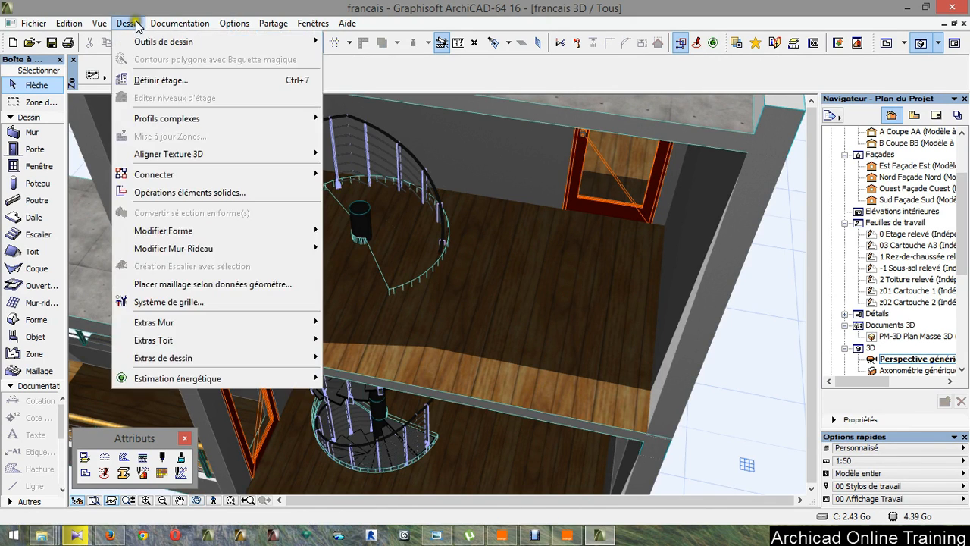
left_click(173, 193)
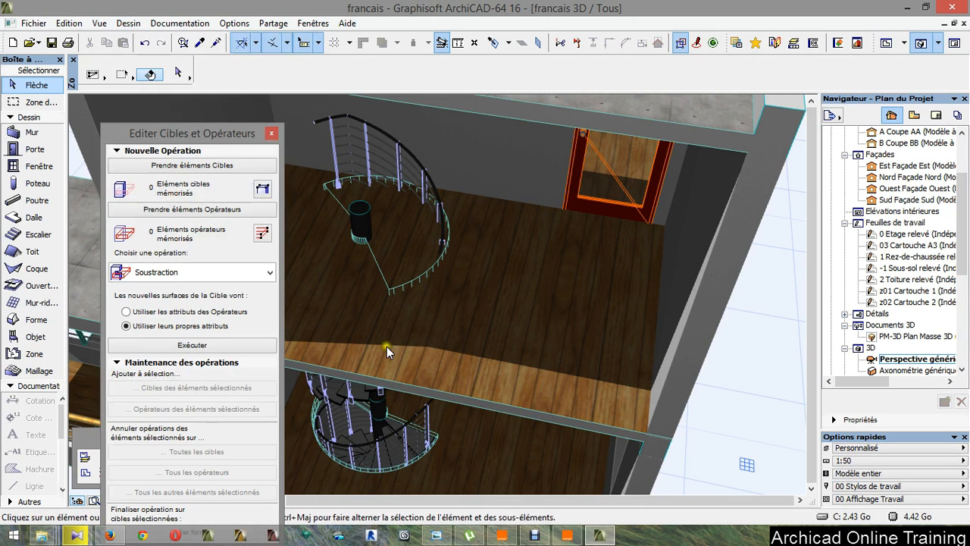
left_click(576, 330)
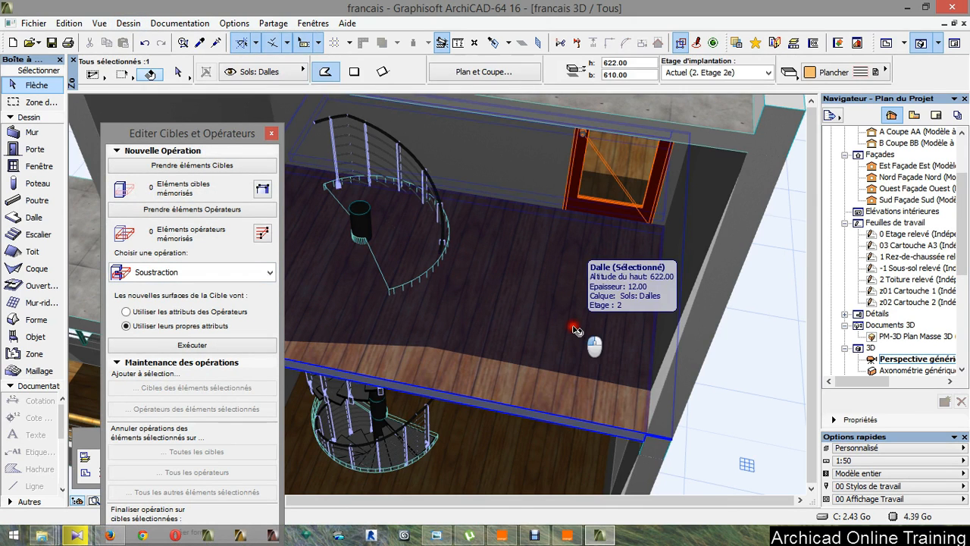
left_click(160, 164)
key("Escape")
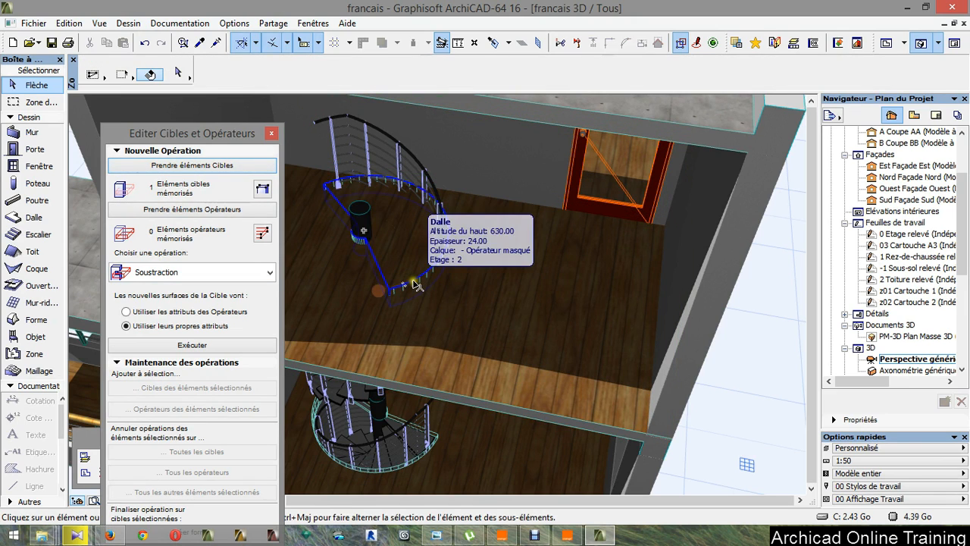
Step: Store the hidden second-floor operator slab as operator, execute the subtraction from the floor slab, and close the operation palette
left_click(366, 273)
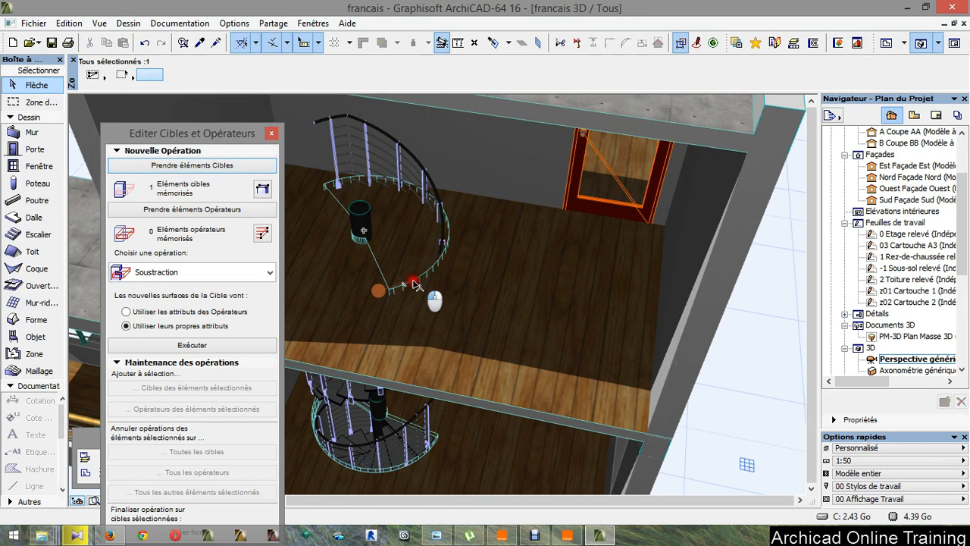
left_click(195, 210)
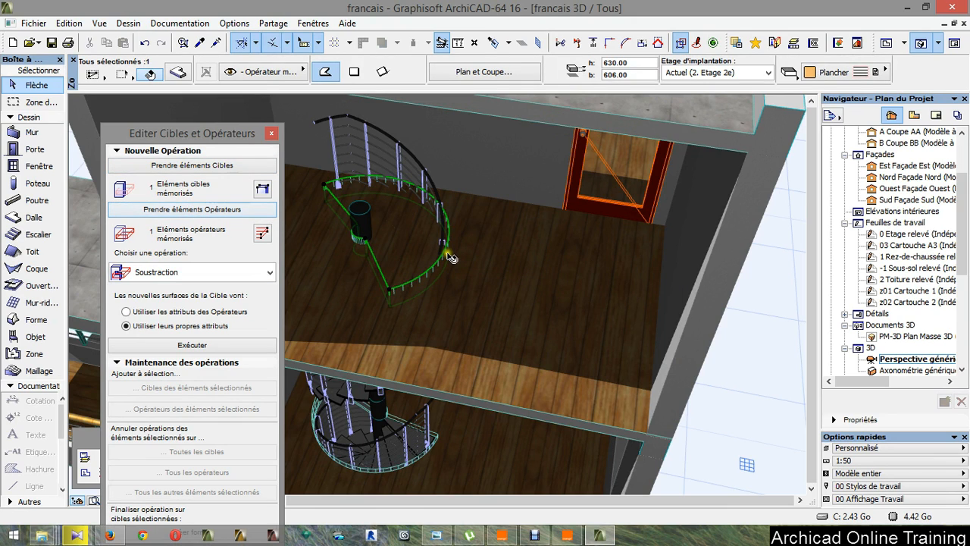
left_click(205, 343)
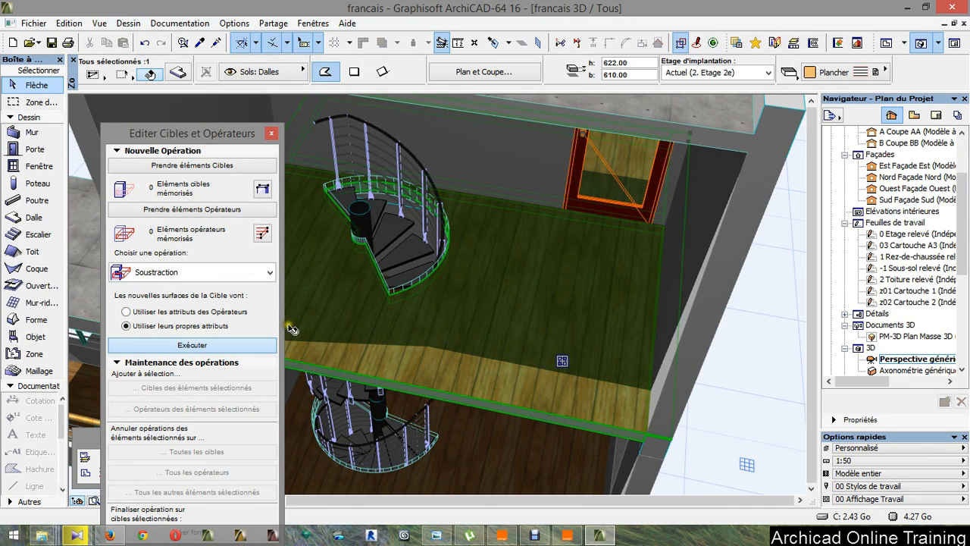
left_click(272, 134)
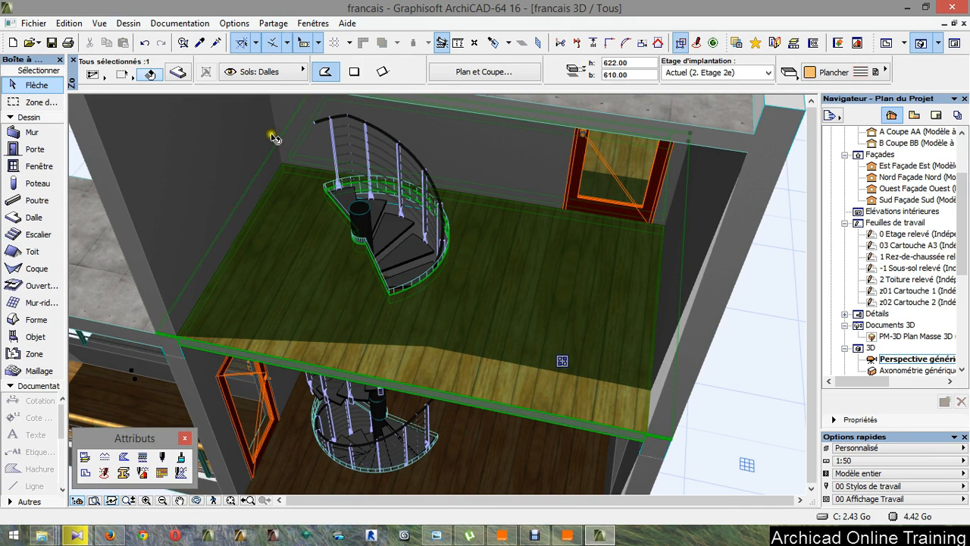
key("Escape")
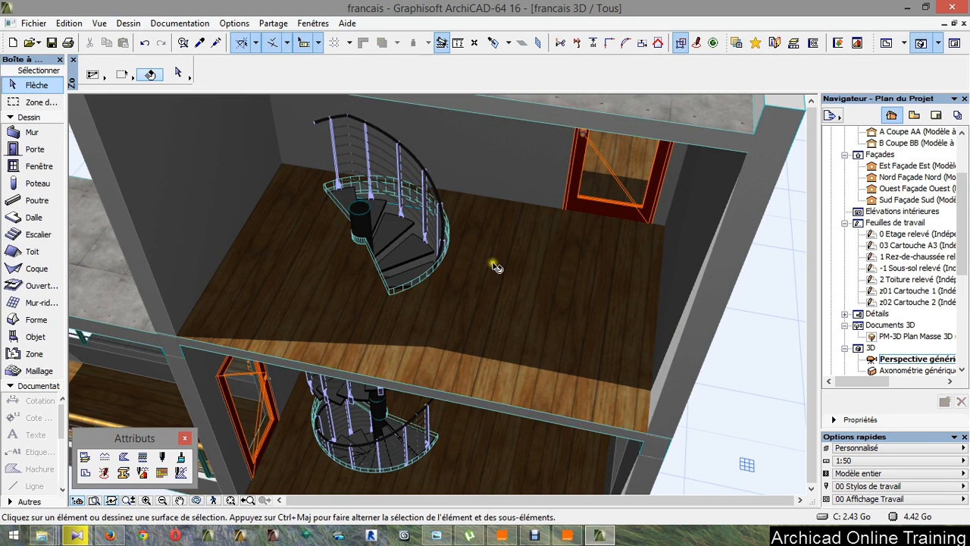
Step: Hide the "- Opérateur masqué" layer in the layer settings and apply the change
middle_click_drag(496, 267, 253, 233, "shift")
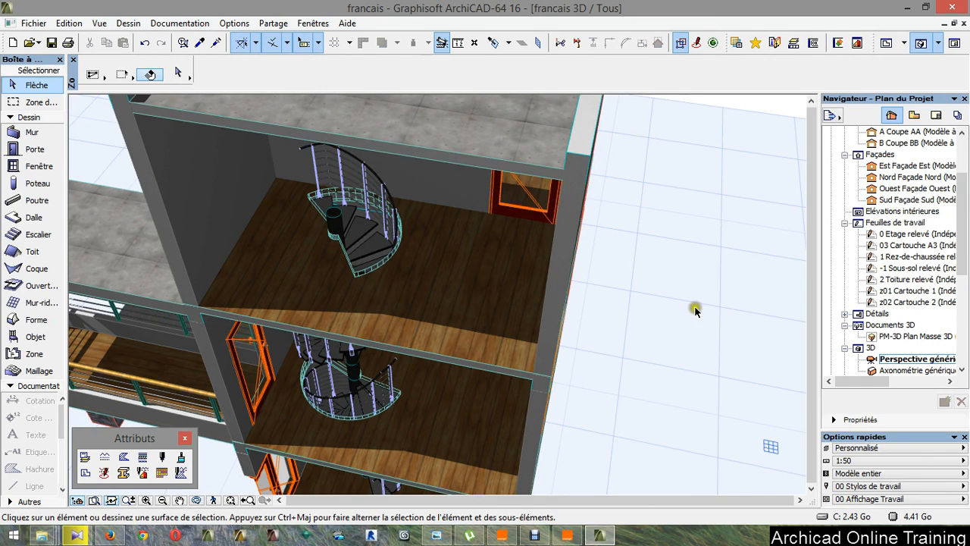
key("ctrl+l")
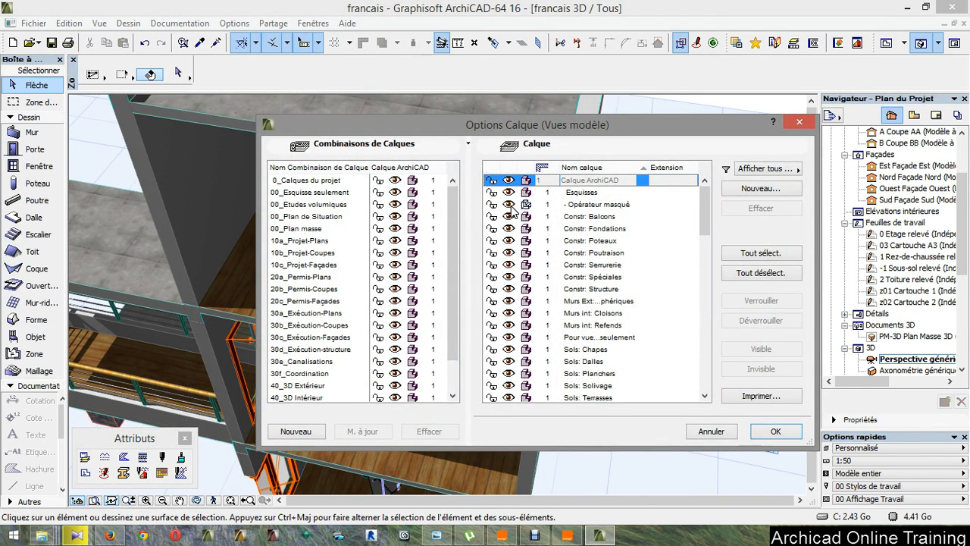
left_click(509, 204)
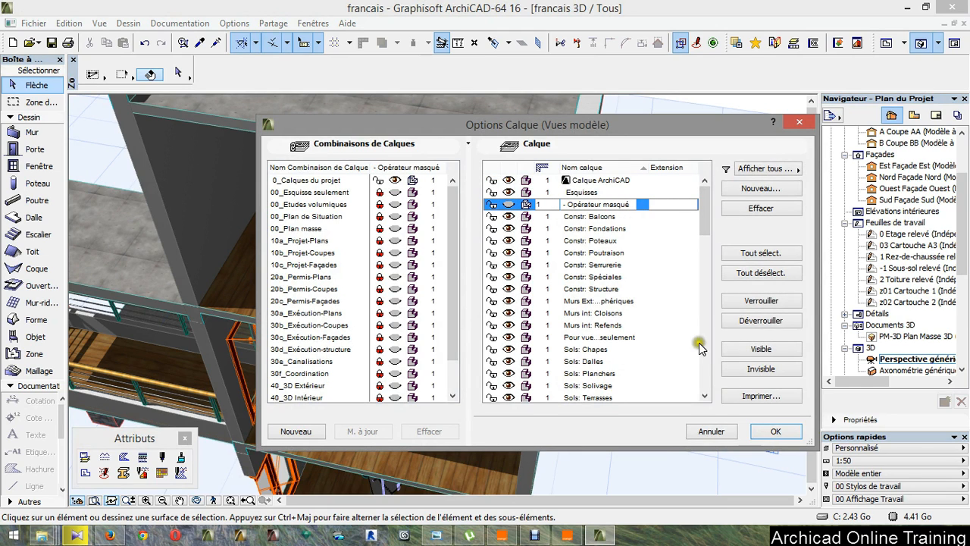
left_click(792, 438)
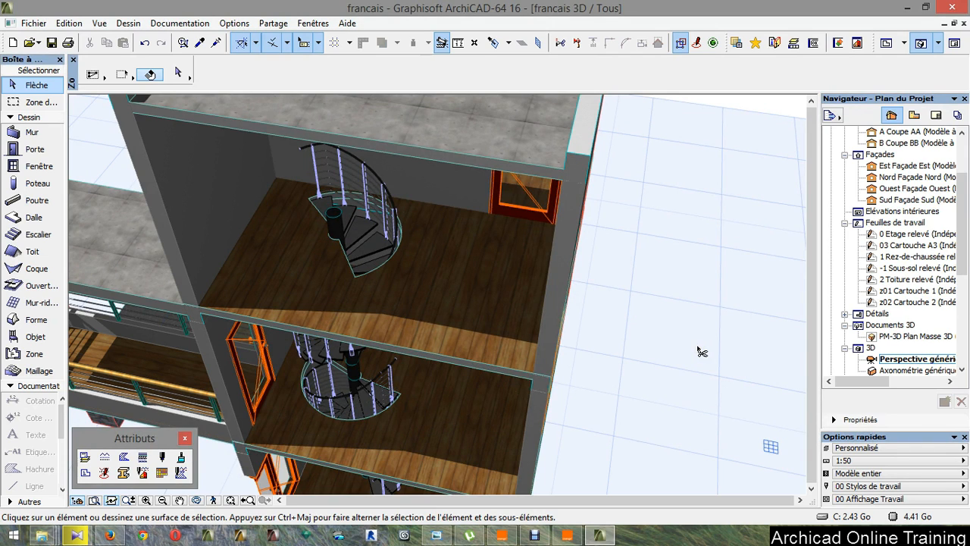
Step: Inspect the stair openings in the floor slabs and the stacked spiral staircases across all storeys from several angles
middle_click_drag(454, 385, 386, 445, "shift")
scroll(385, 445, "up", 5)
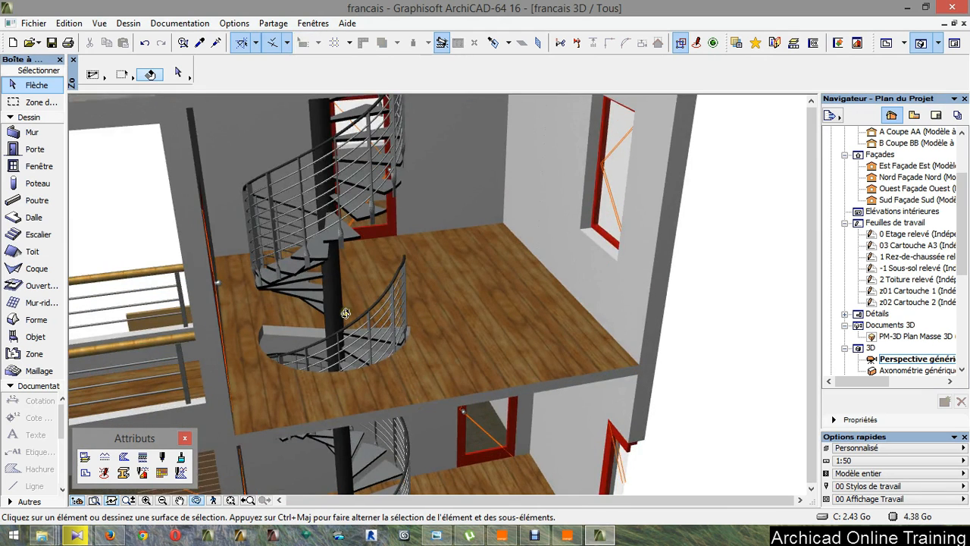
scroll(345, 313, "down", 5)
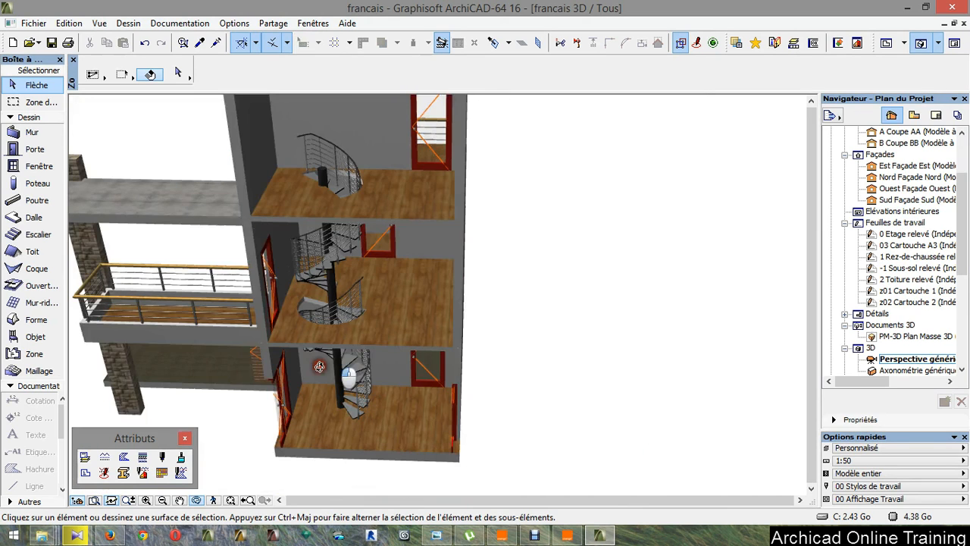
scroll(310, 389, "up", 2)
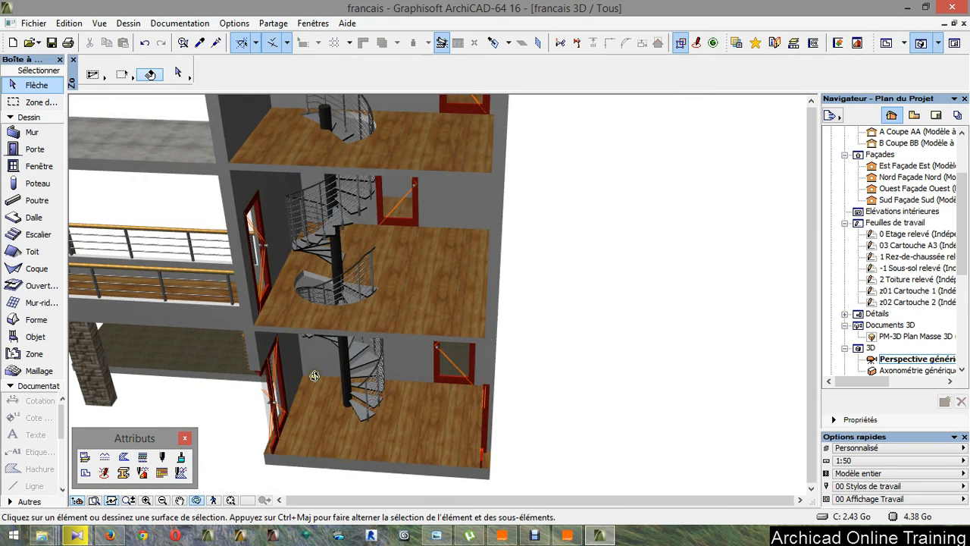
scroll(335, 341, "down", 3)
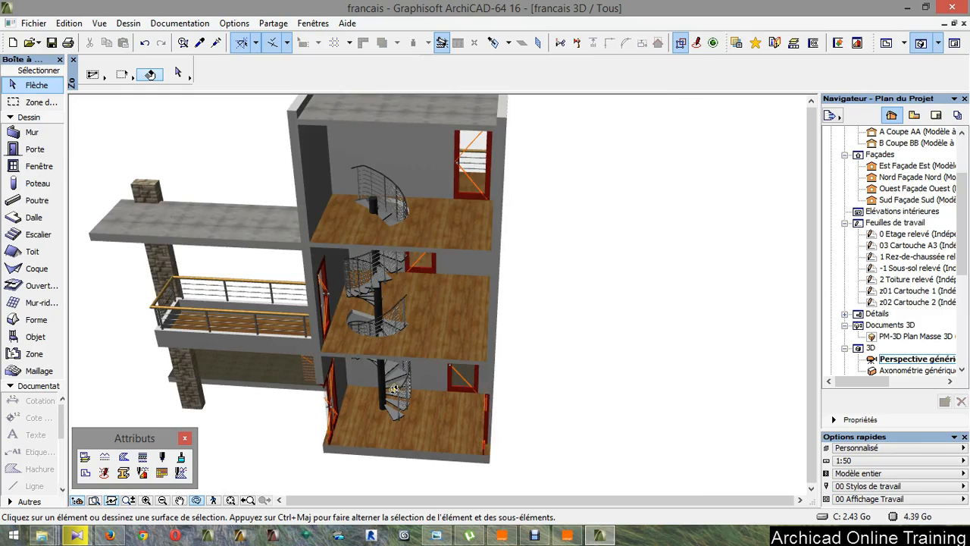
left_click_drag(394, 387, 418, 340)
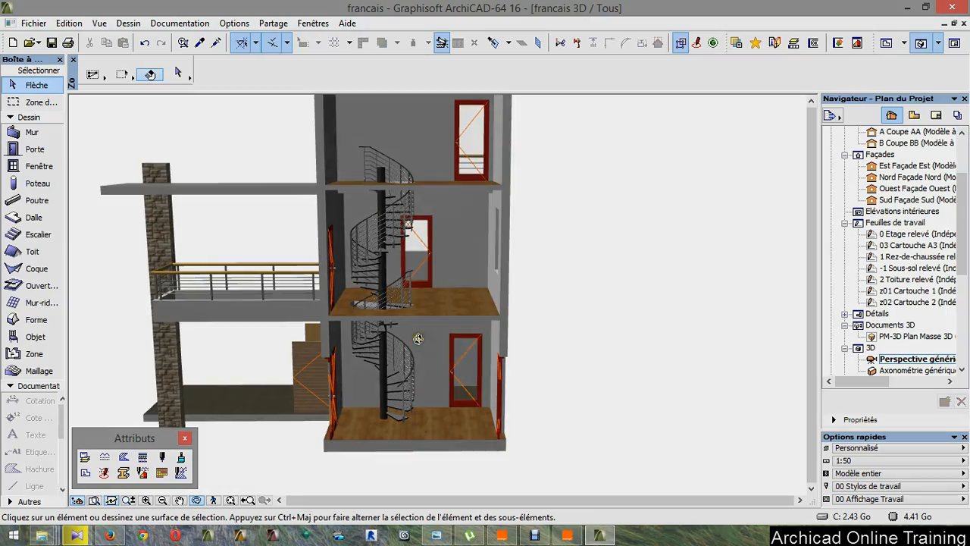